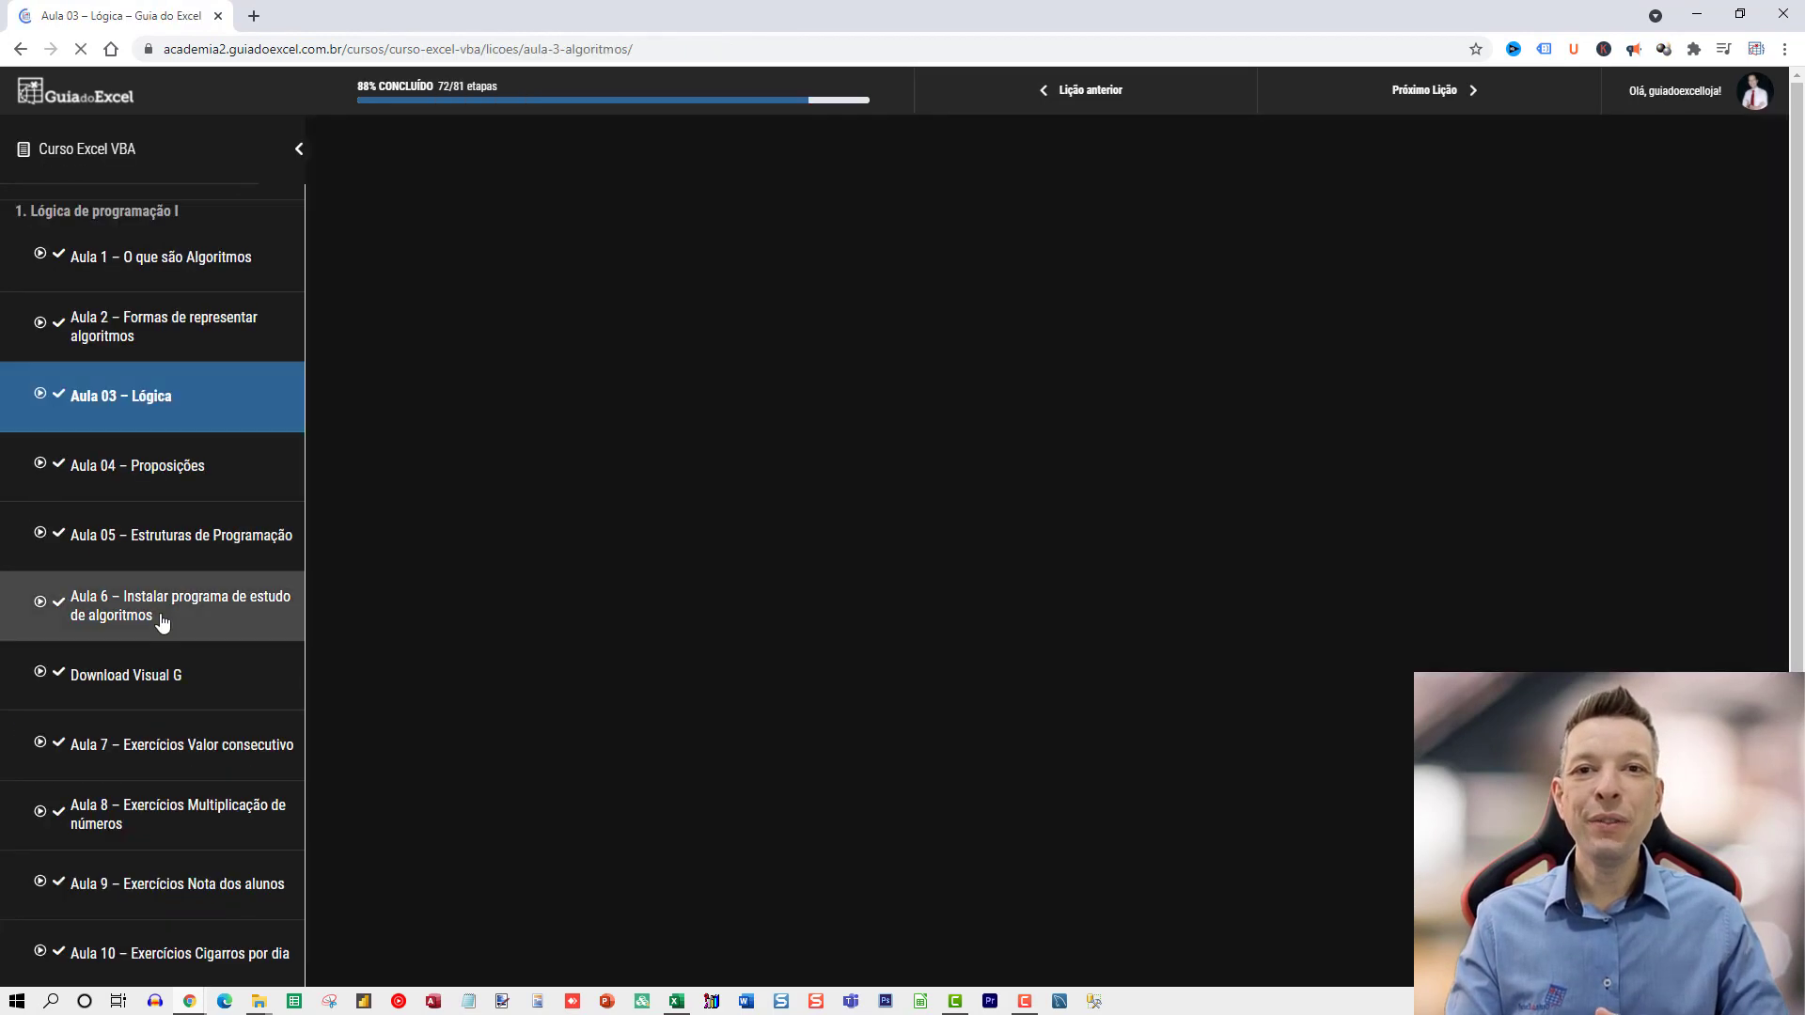
Scroll down through the course lesson list in the sidebar
{"action": "scroll", "coordinate": [153, 720], "scroll_direction": "down", "scroll_amount": 3}
{"action": "scroll", "coordinate": [153, 719], "scroll_direction": "down", "scroll_amount": 4}
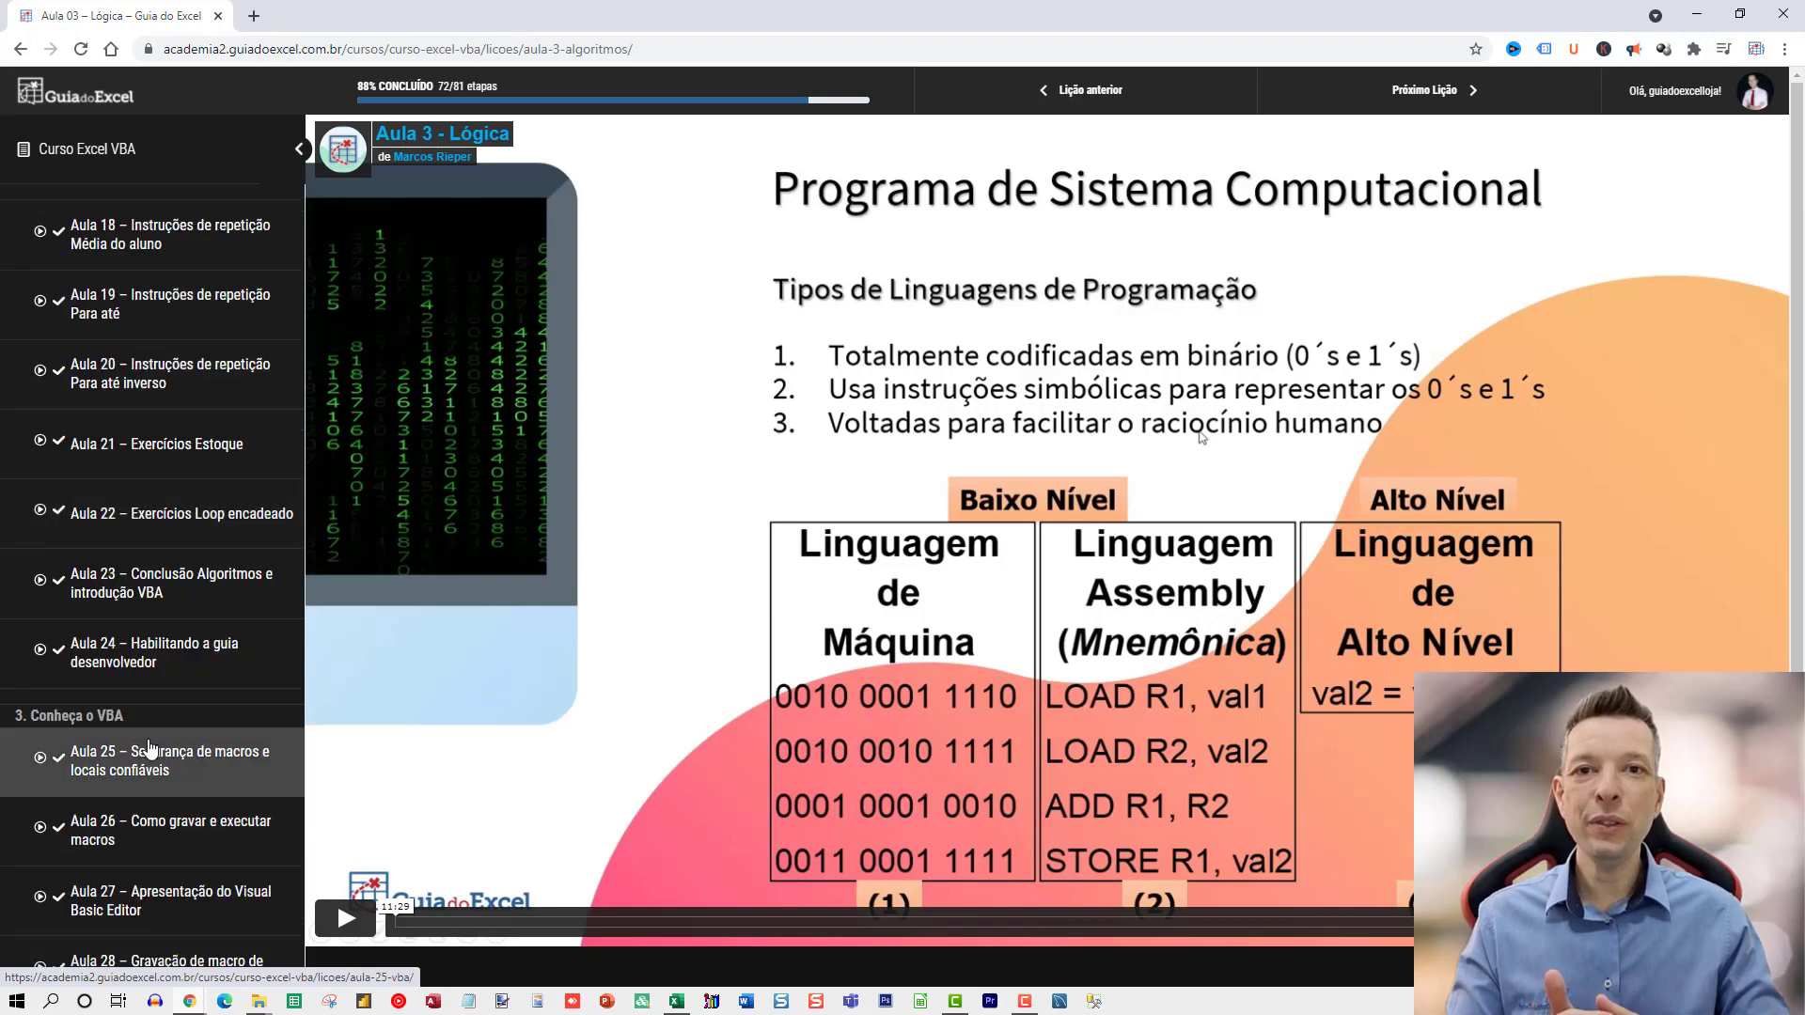
{"action": "scroll", "coordinate": [141, 719], "scroll_direction": "down", "scroll_amount": 2}
{"action": "scroll", "coordinate": [137, 718], "scroll_direction": "down", "scroll_amount": 8}
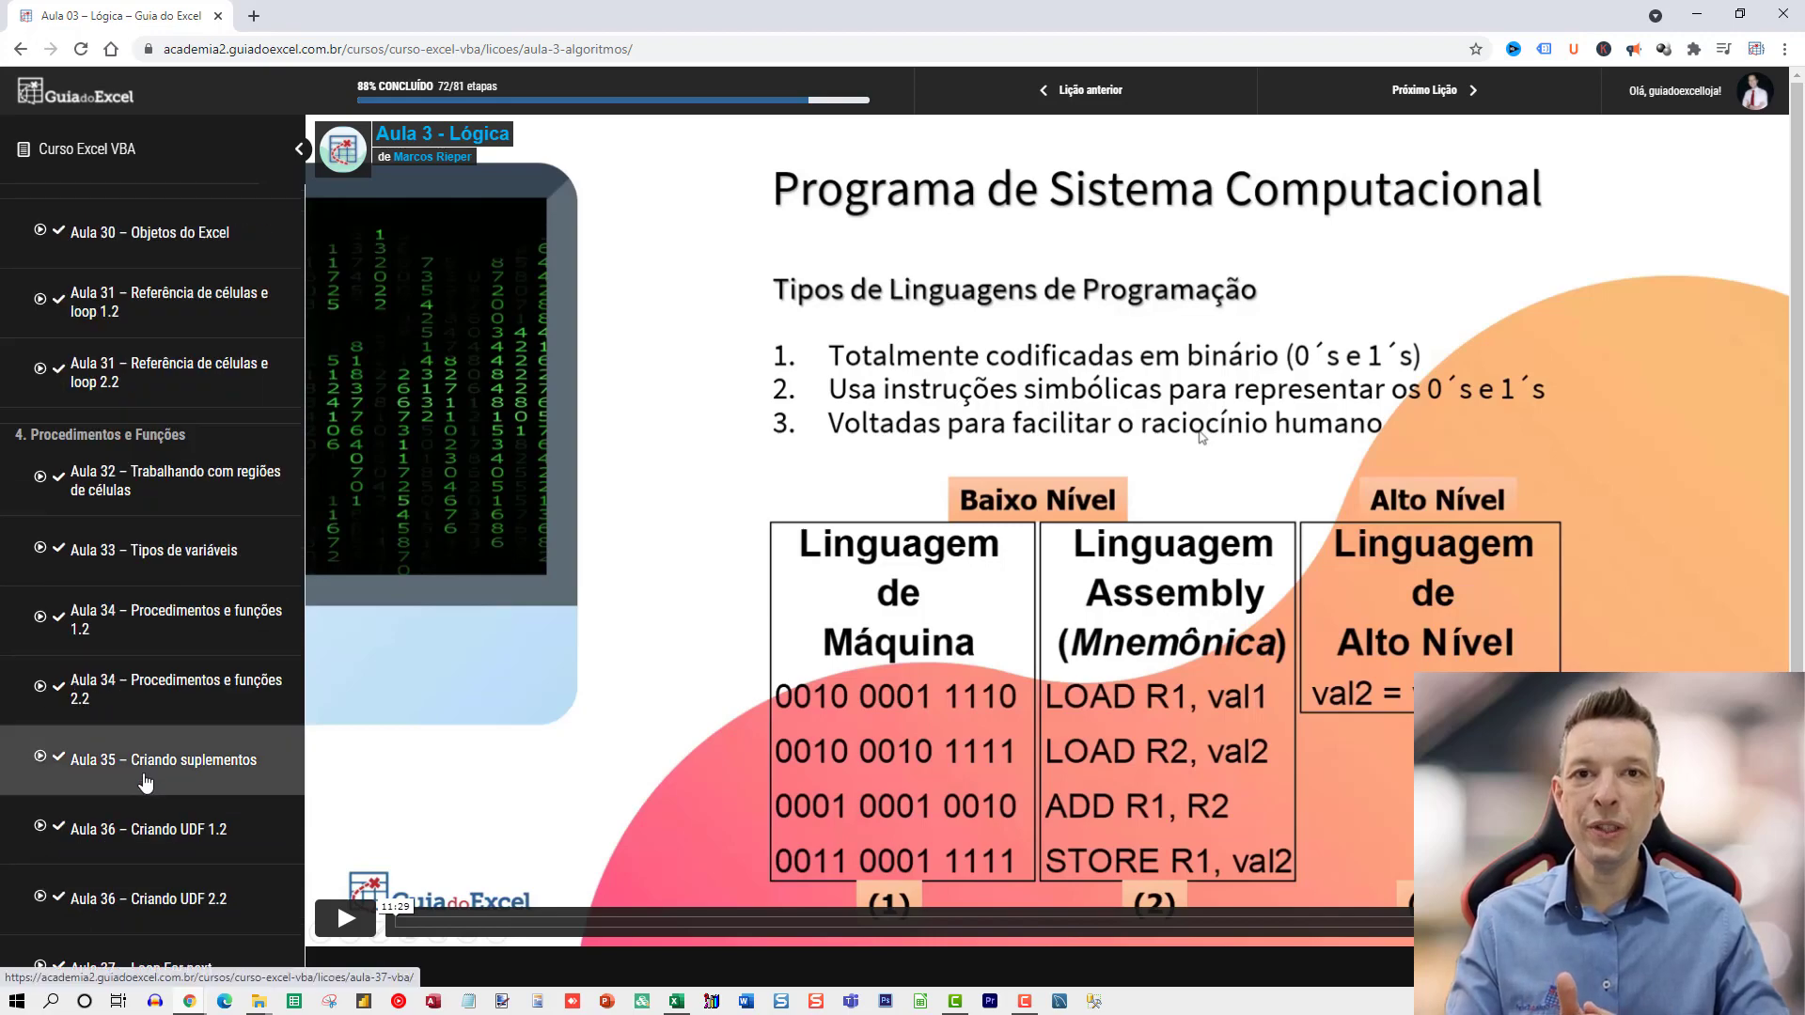
{"action": "scroll", "coordinate": [145, 743], "scroll_direction": "down", "scroll_amount": 9}
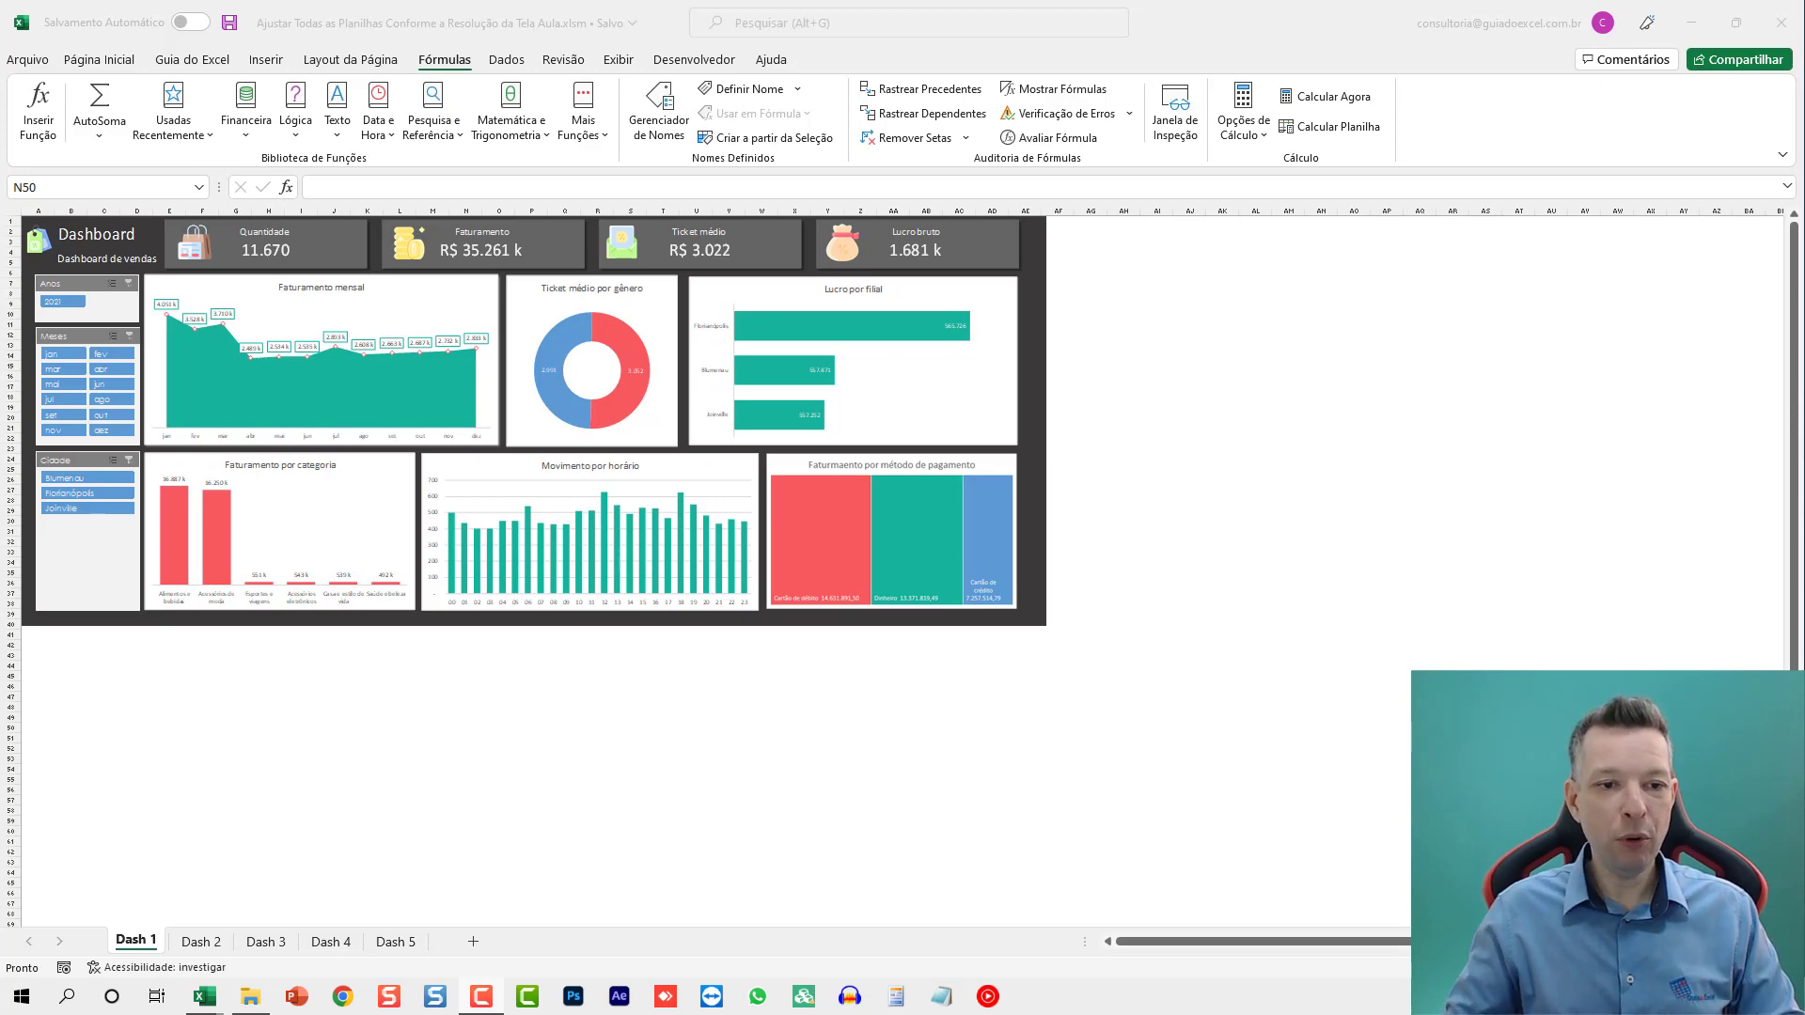
{"action": "left_click", "coordinate": [203, 944]}
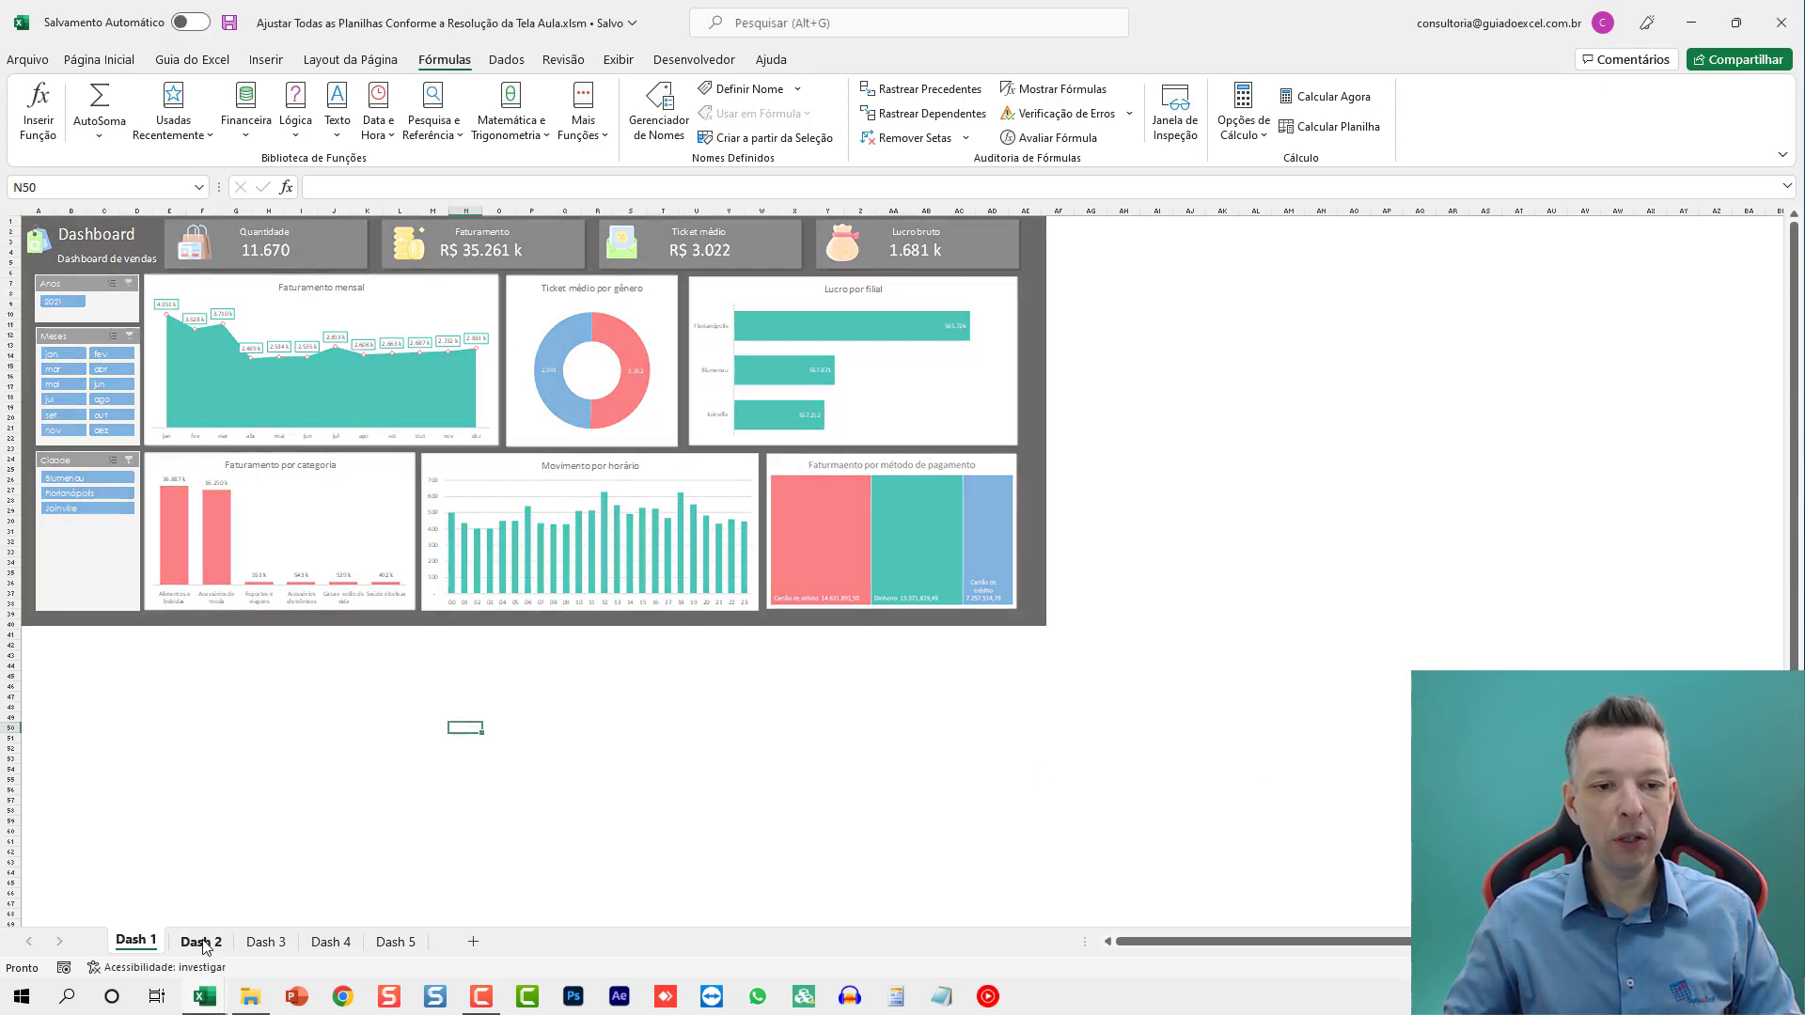
{"action": "left_click", "coordinate": [267, 943]}
{"action": "left_click", "coordinate": [350, 943]}
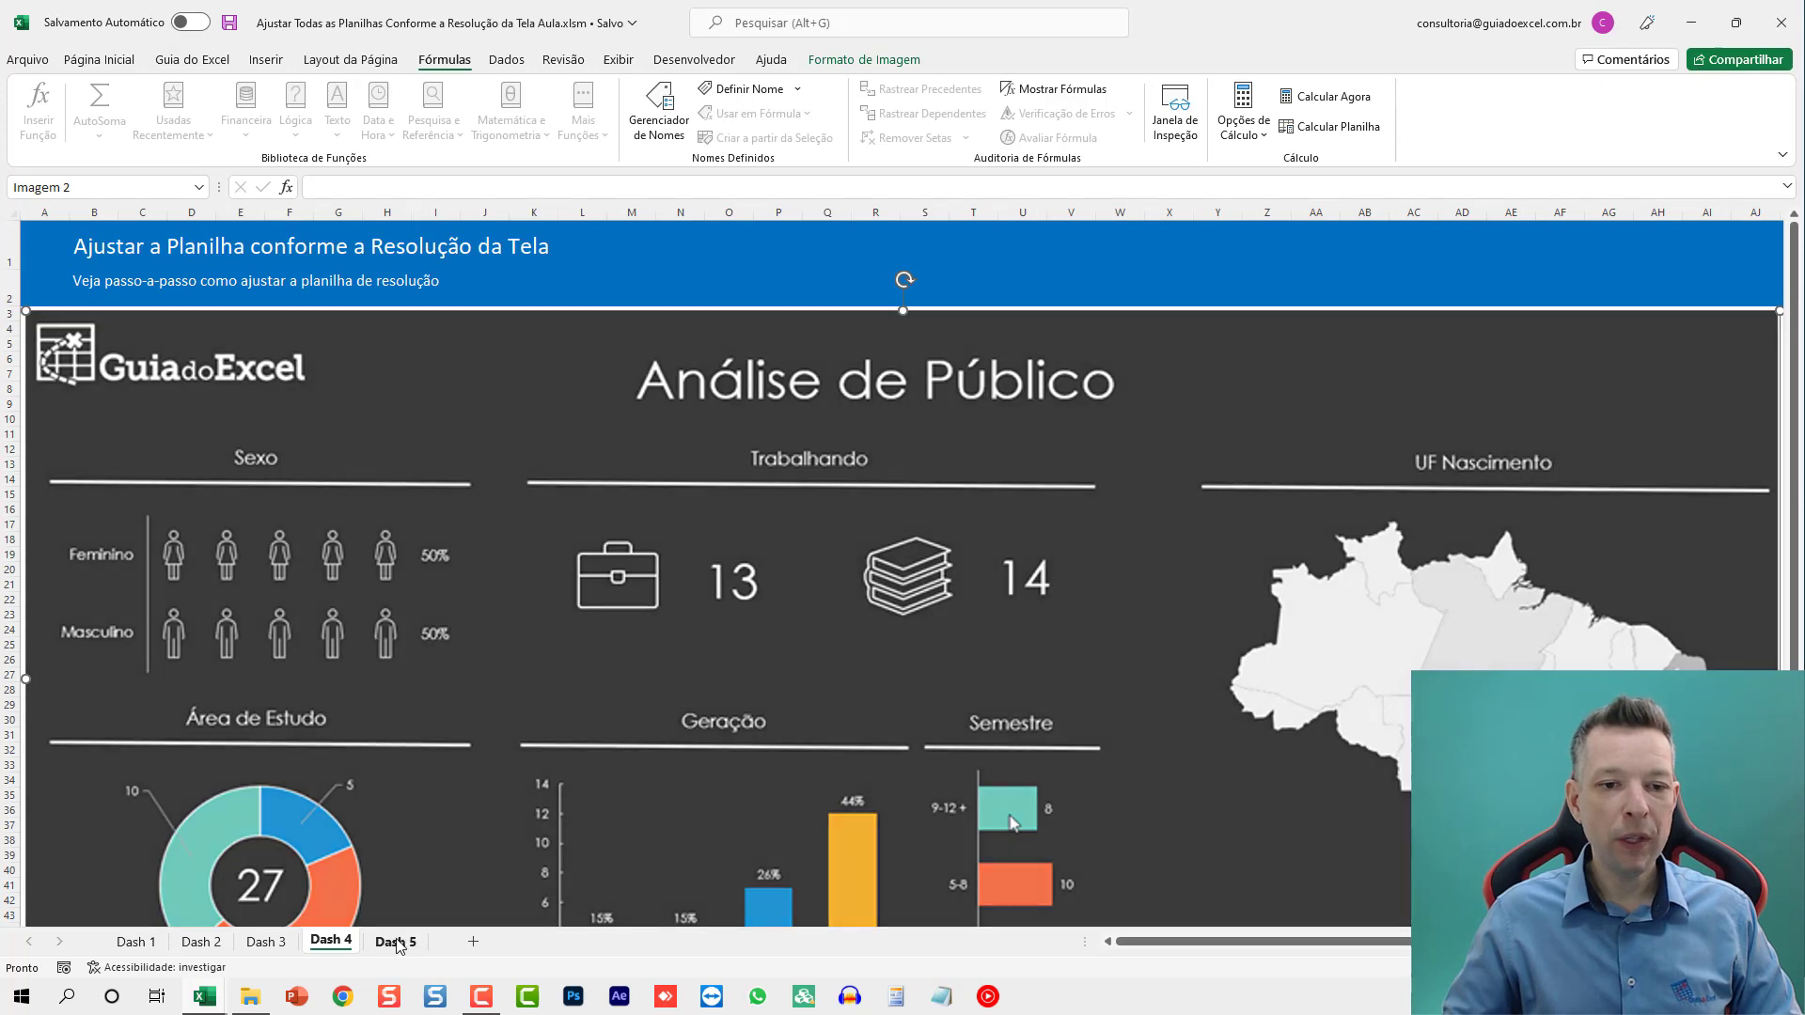
{"action": "left_click", "coordinate": [411, 943]}
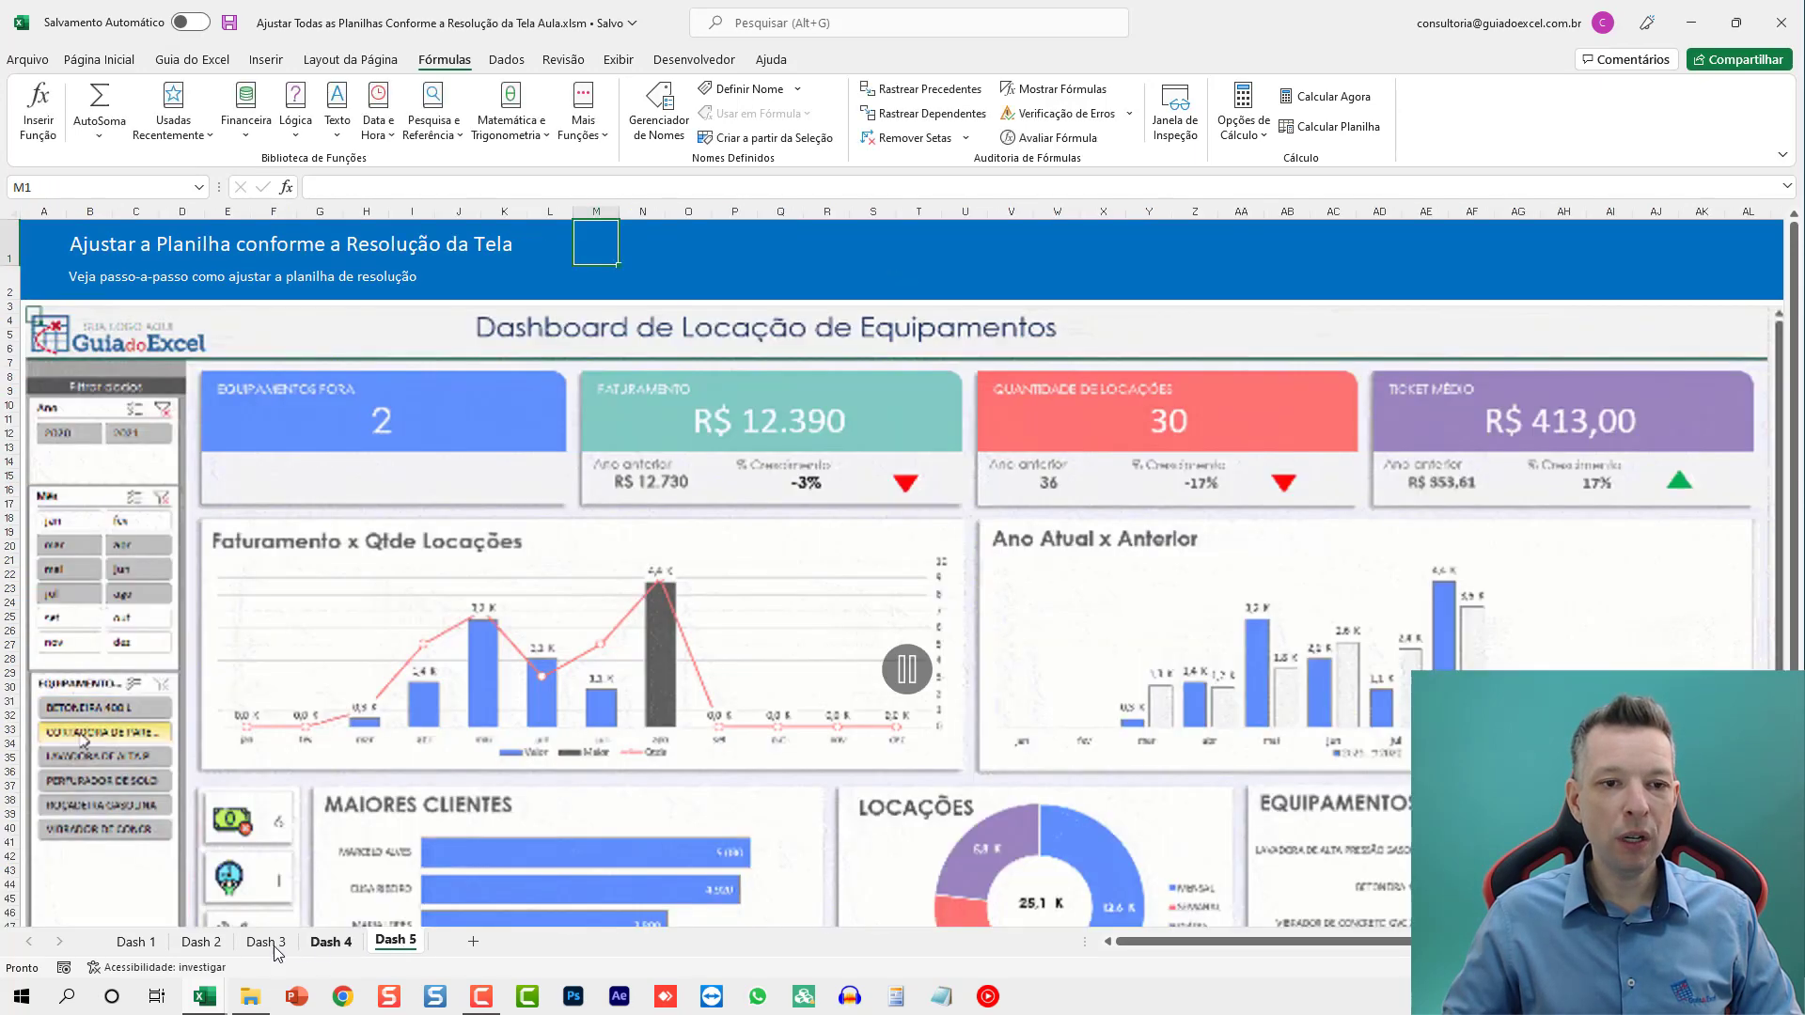
{"action": "left_click", "coordinate": [138, 943]}
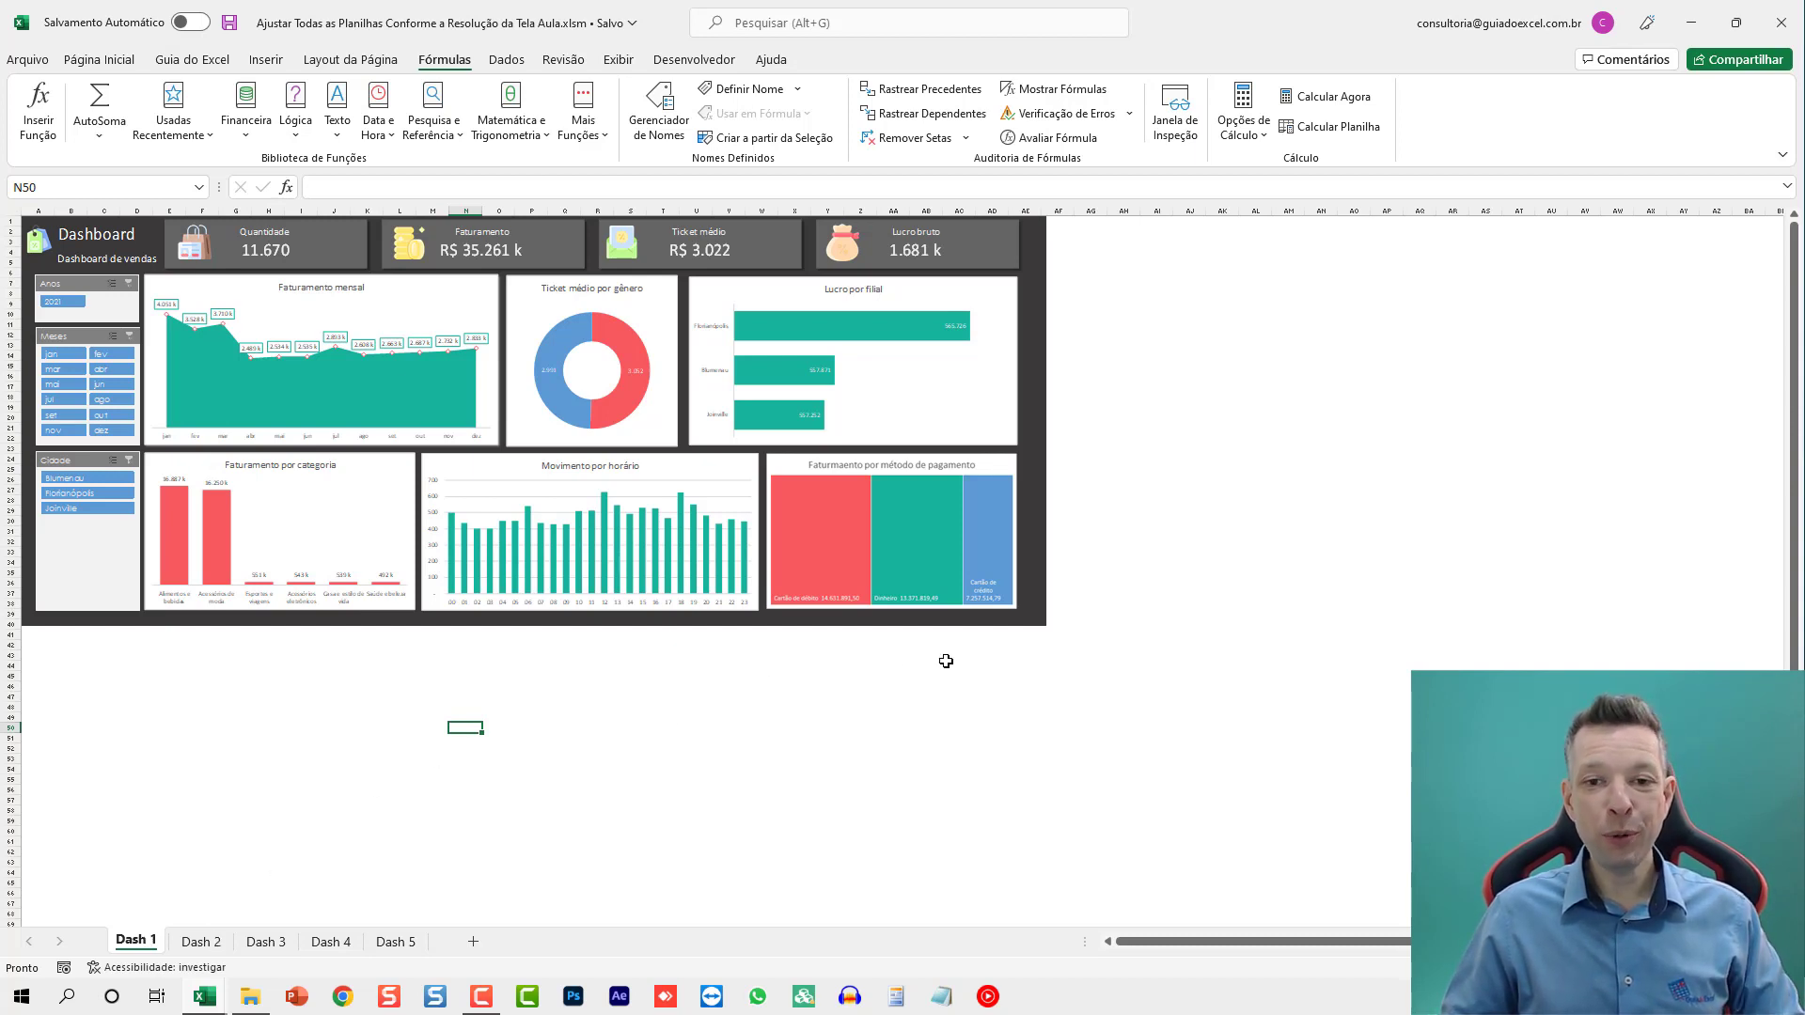
Check the dashboard's extent on Dash 1, jumping to A1 and scrolling to its bottom edge
{"action": "left_click", "coordinate": [1106, 655]}
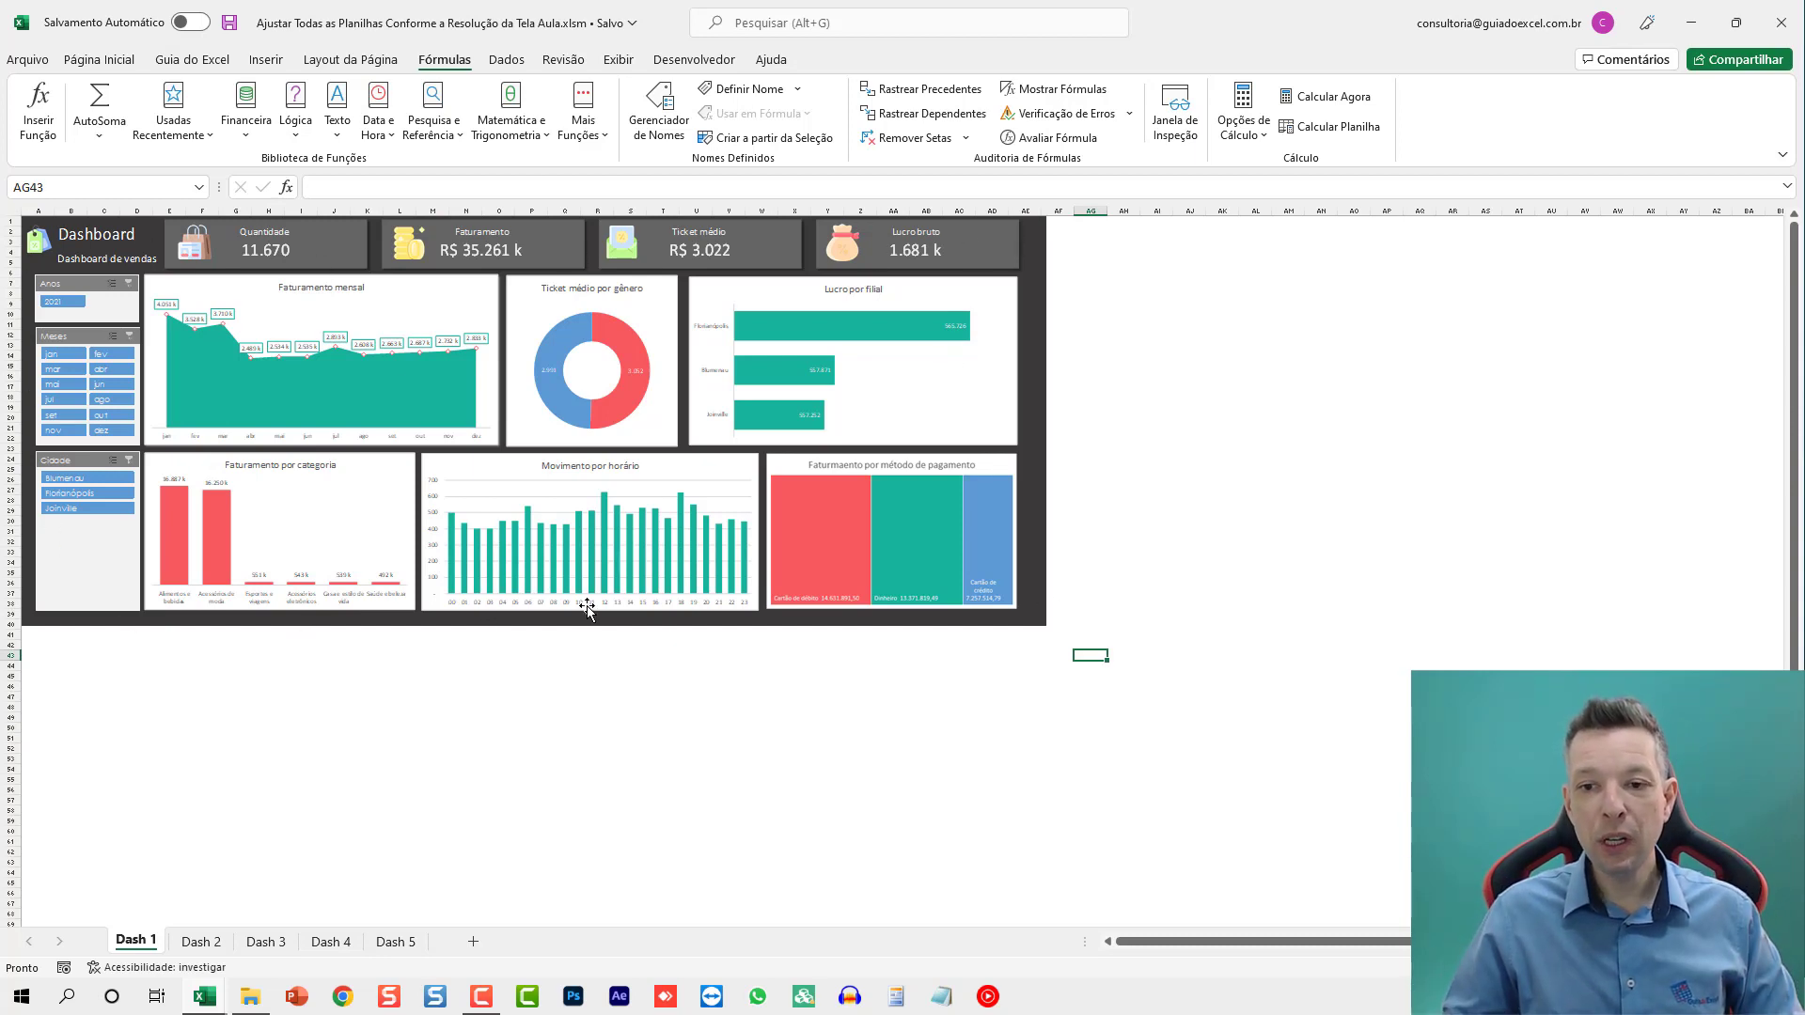
{"action": "scroll", "coordinate": [1407, 647], "scroll_direction": "up", "scroll_amount": 3, "text": "ctrl"}
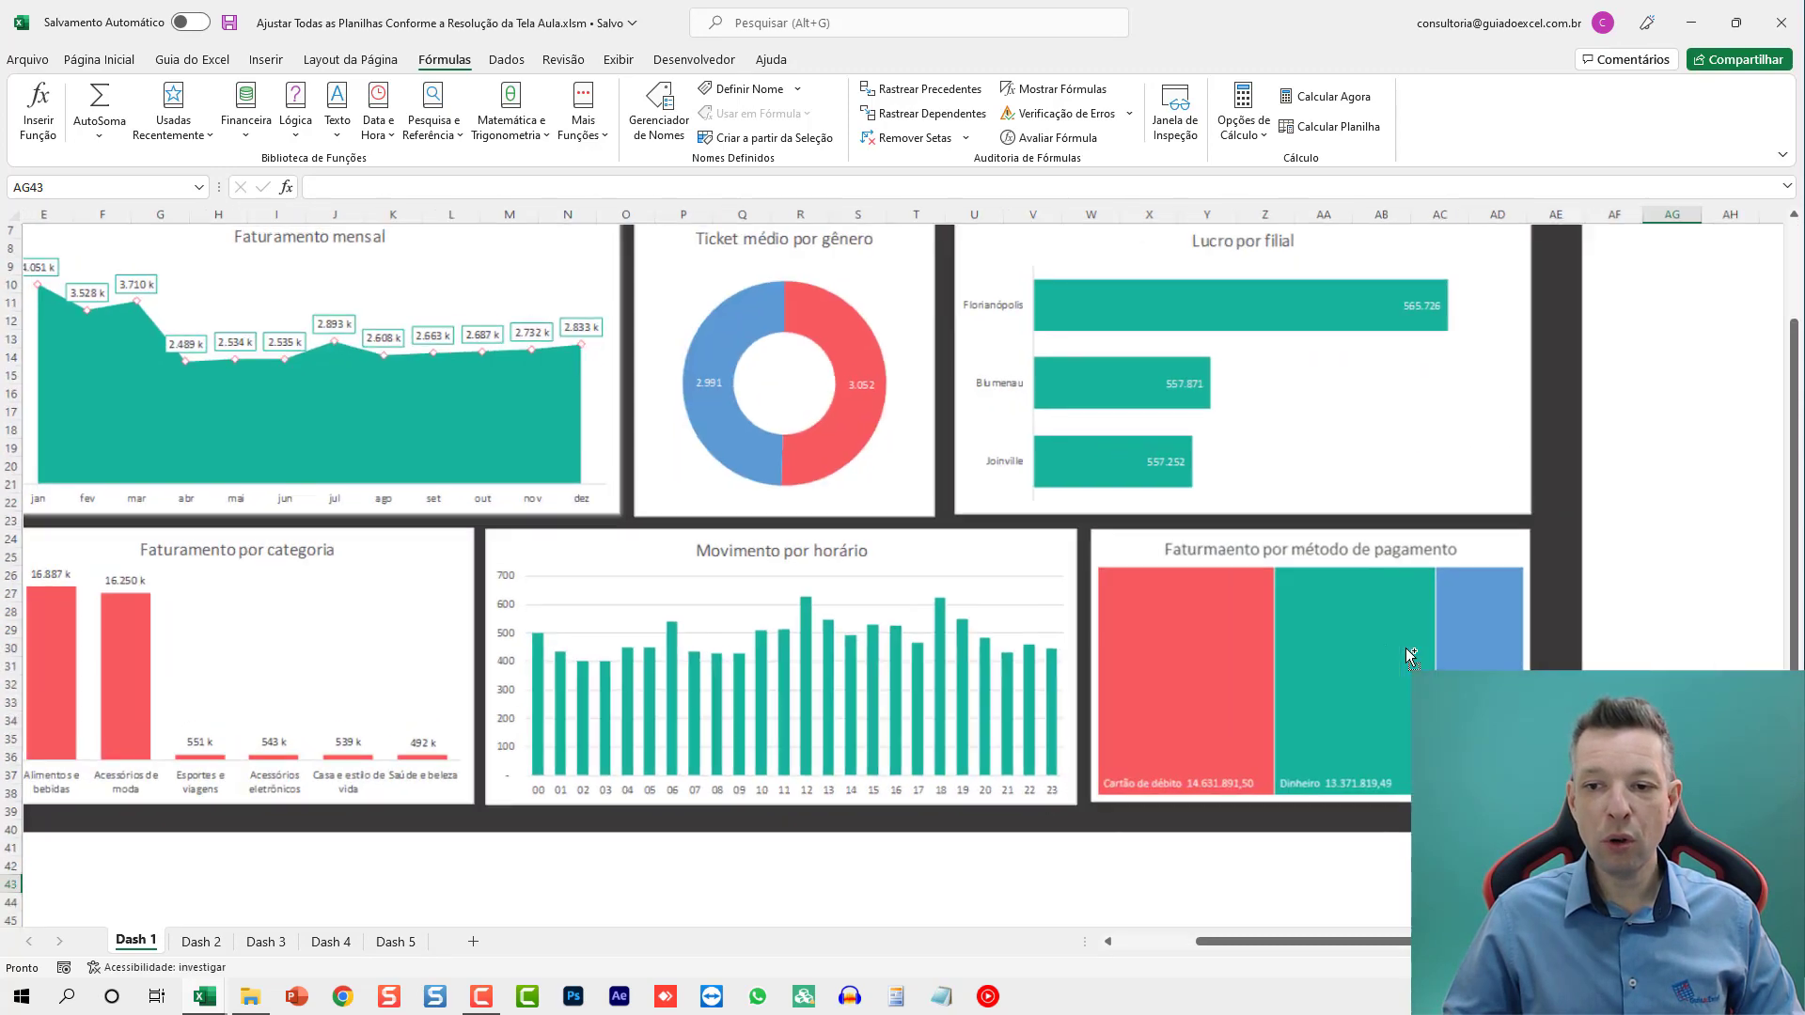
{"action": "key", "text": "ctrl+Home"}
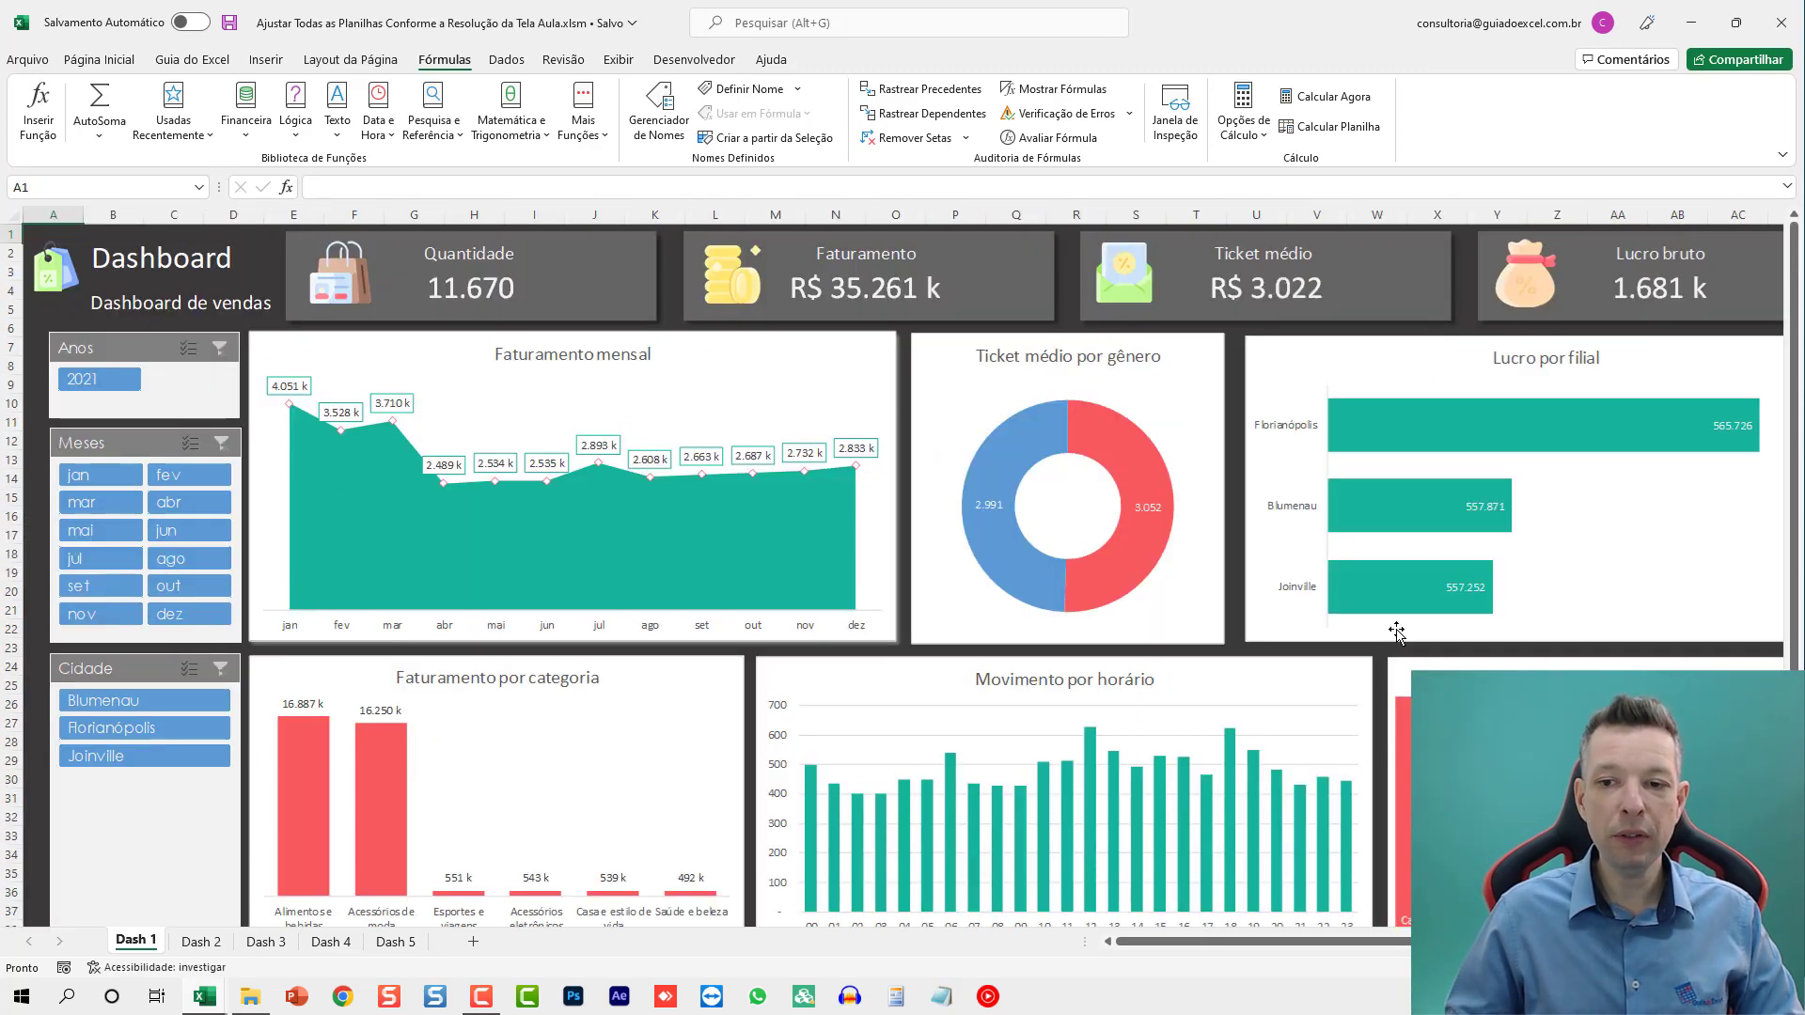
{"action": "scroll", "coordinate": [1397, 632], "scroll_direction": "down", "scroll_amount": 1, "text": "ctrl"}
{"action": "scroll", "coordinate": [1397, 625], "scroll_direction": "up", "scroll_amount": 1, "text": "ctrl"}
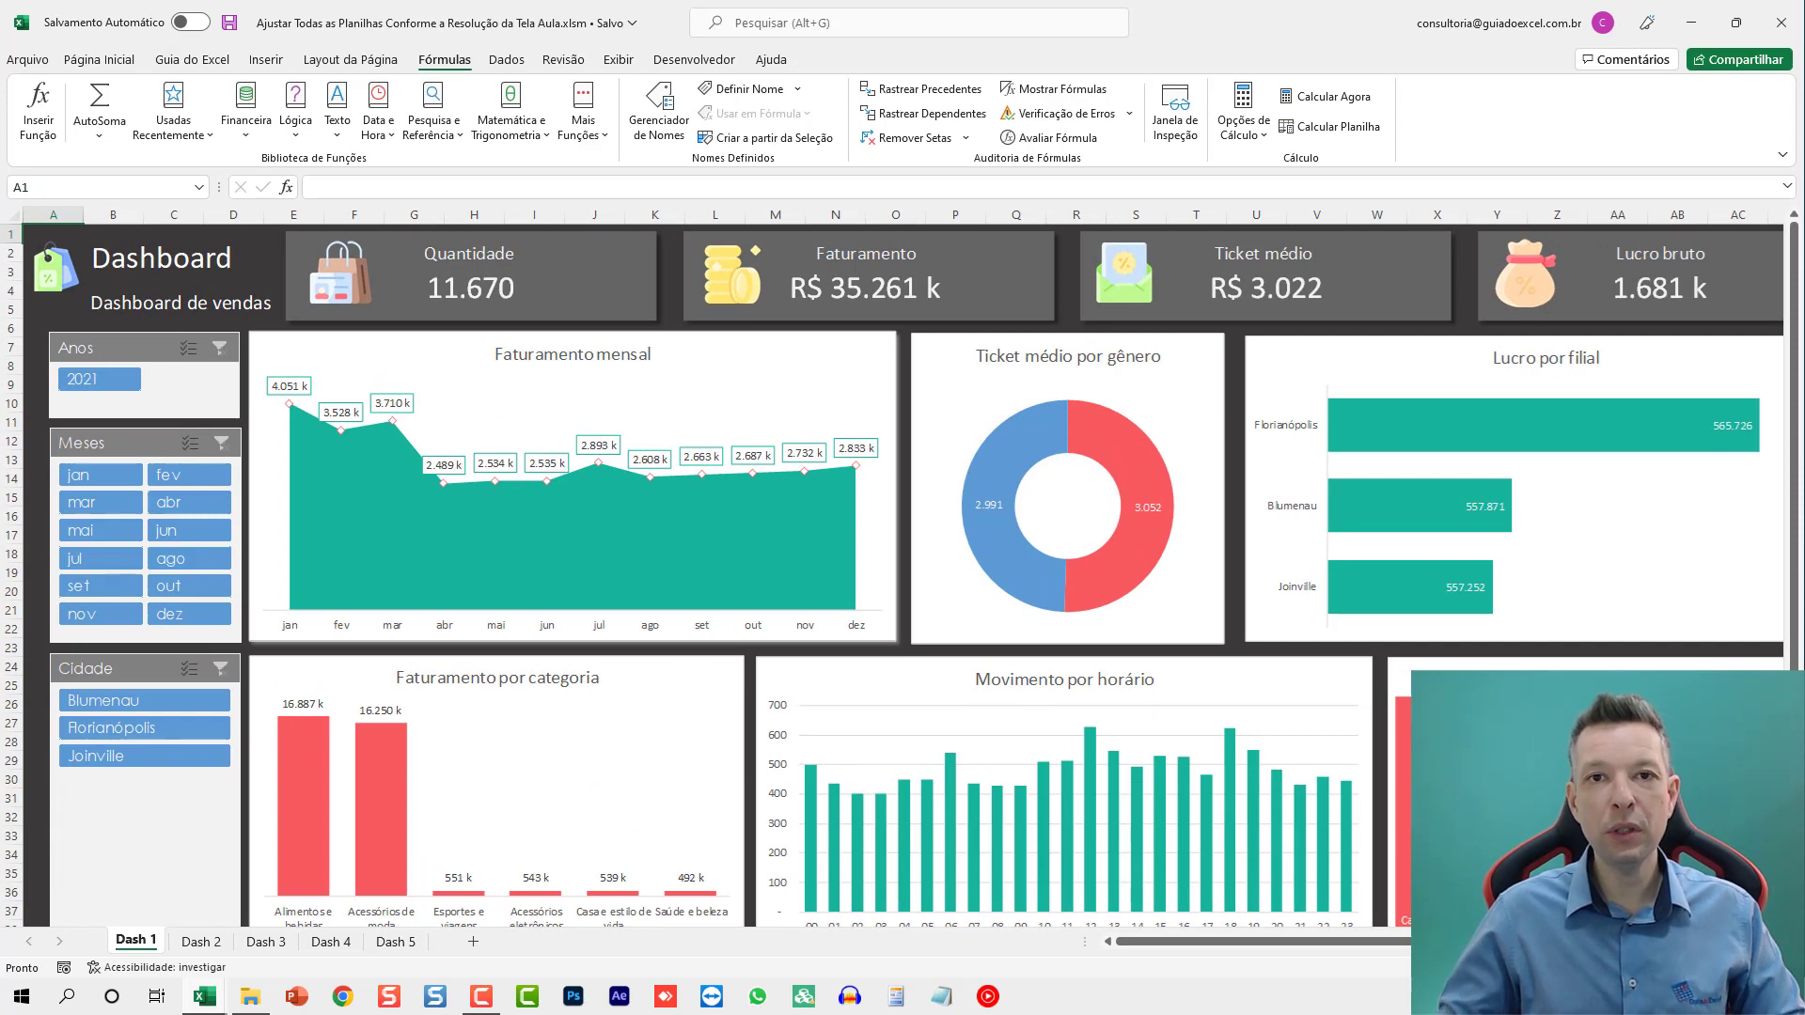
{"action": "scroll", "coordinate": [1300, 615], "scroll_direction": "down", "scroll_amount": 2, "text": "ctrl"}
{"action": "scroll", "coordinate": [1301, 615], "scroll_direction": "down", "scroll_amount": 1, "text": "ctrl"}
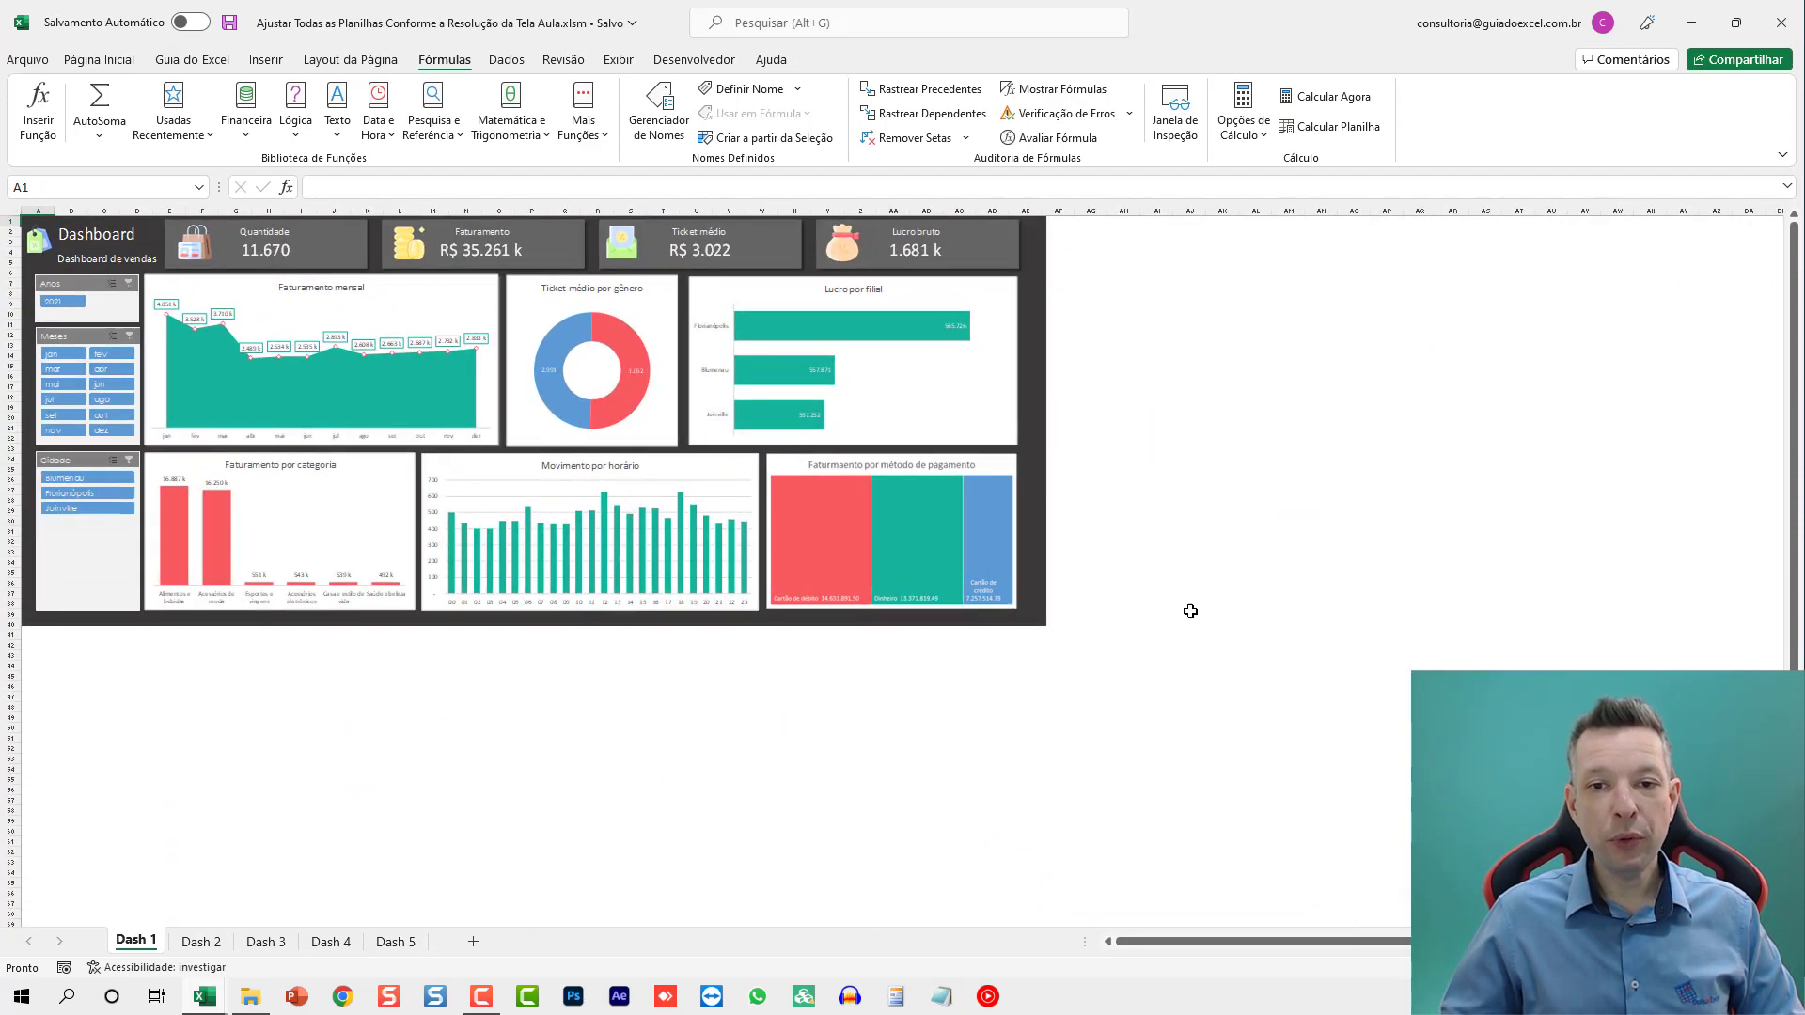
Select the dashboard range A1:AE39, extending from corner cell AE39 with Ctrl+Shift+Home
{"action": "left_click", "coordinate": [1071, 616]}
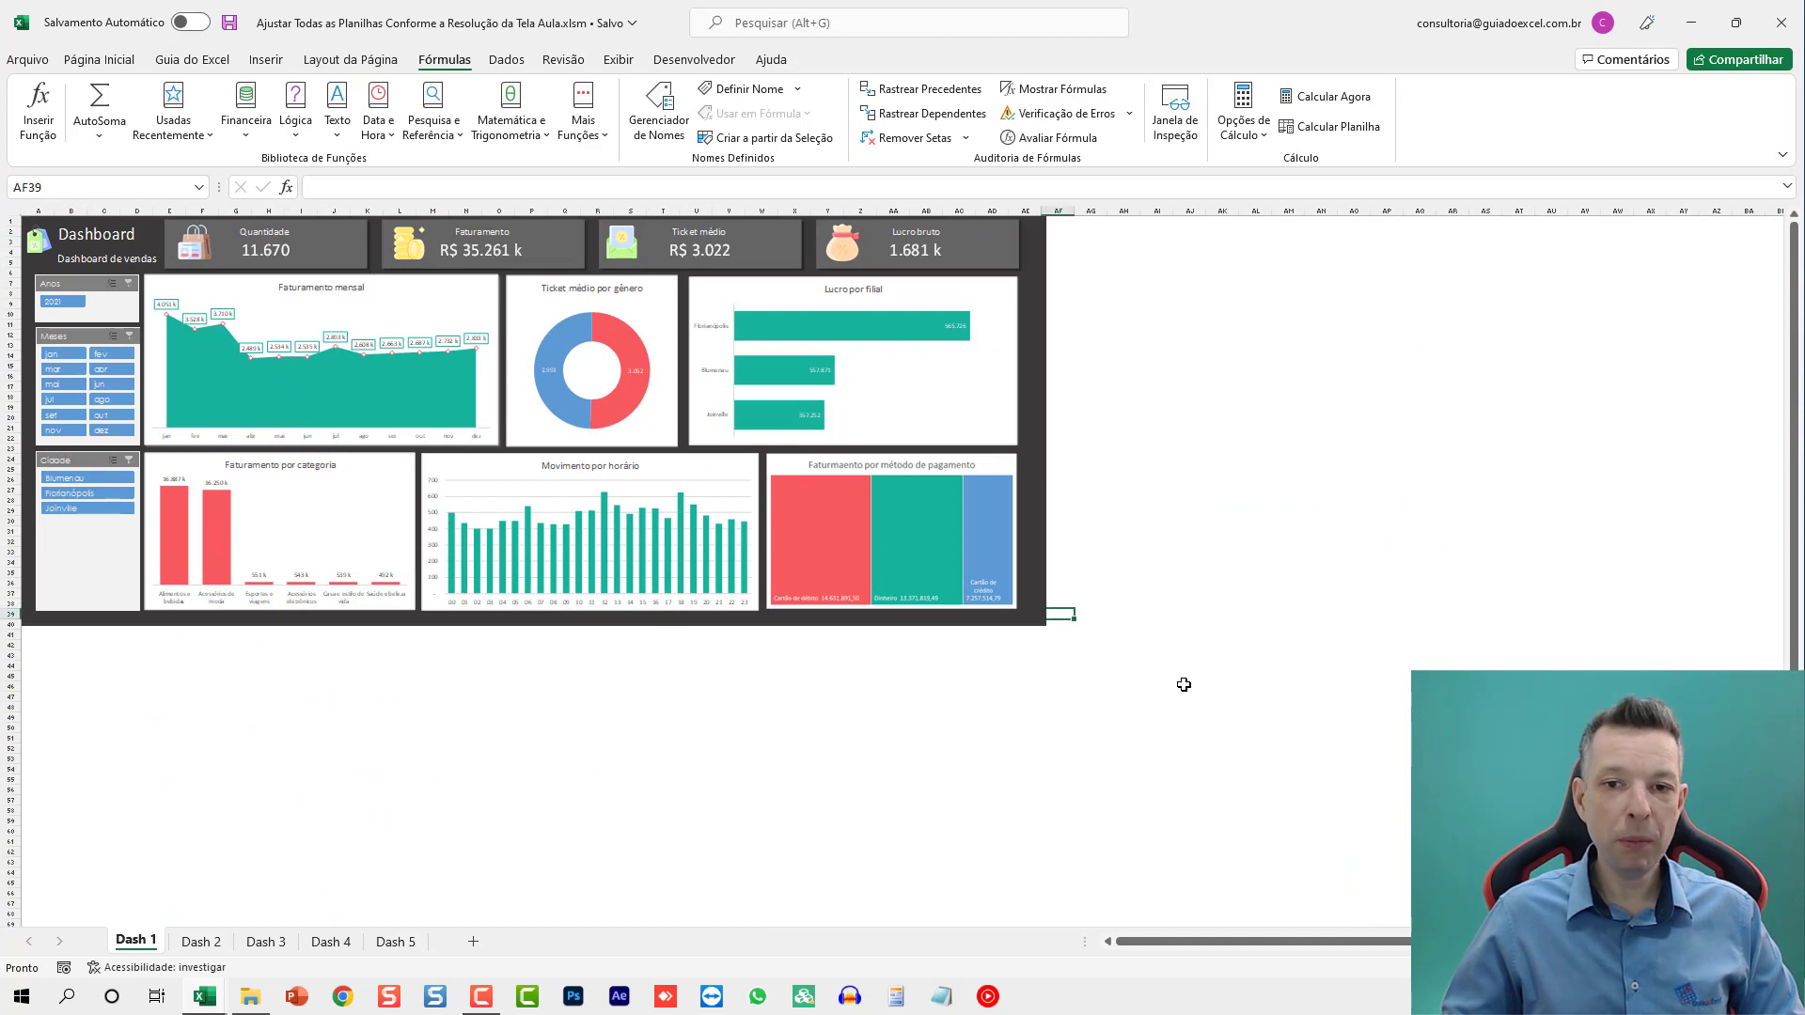
{"action": "key", "text": "Right"}
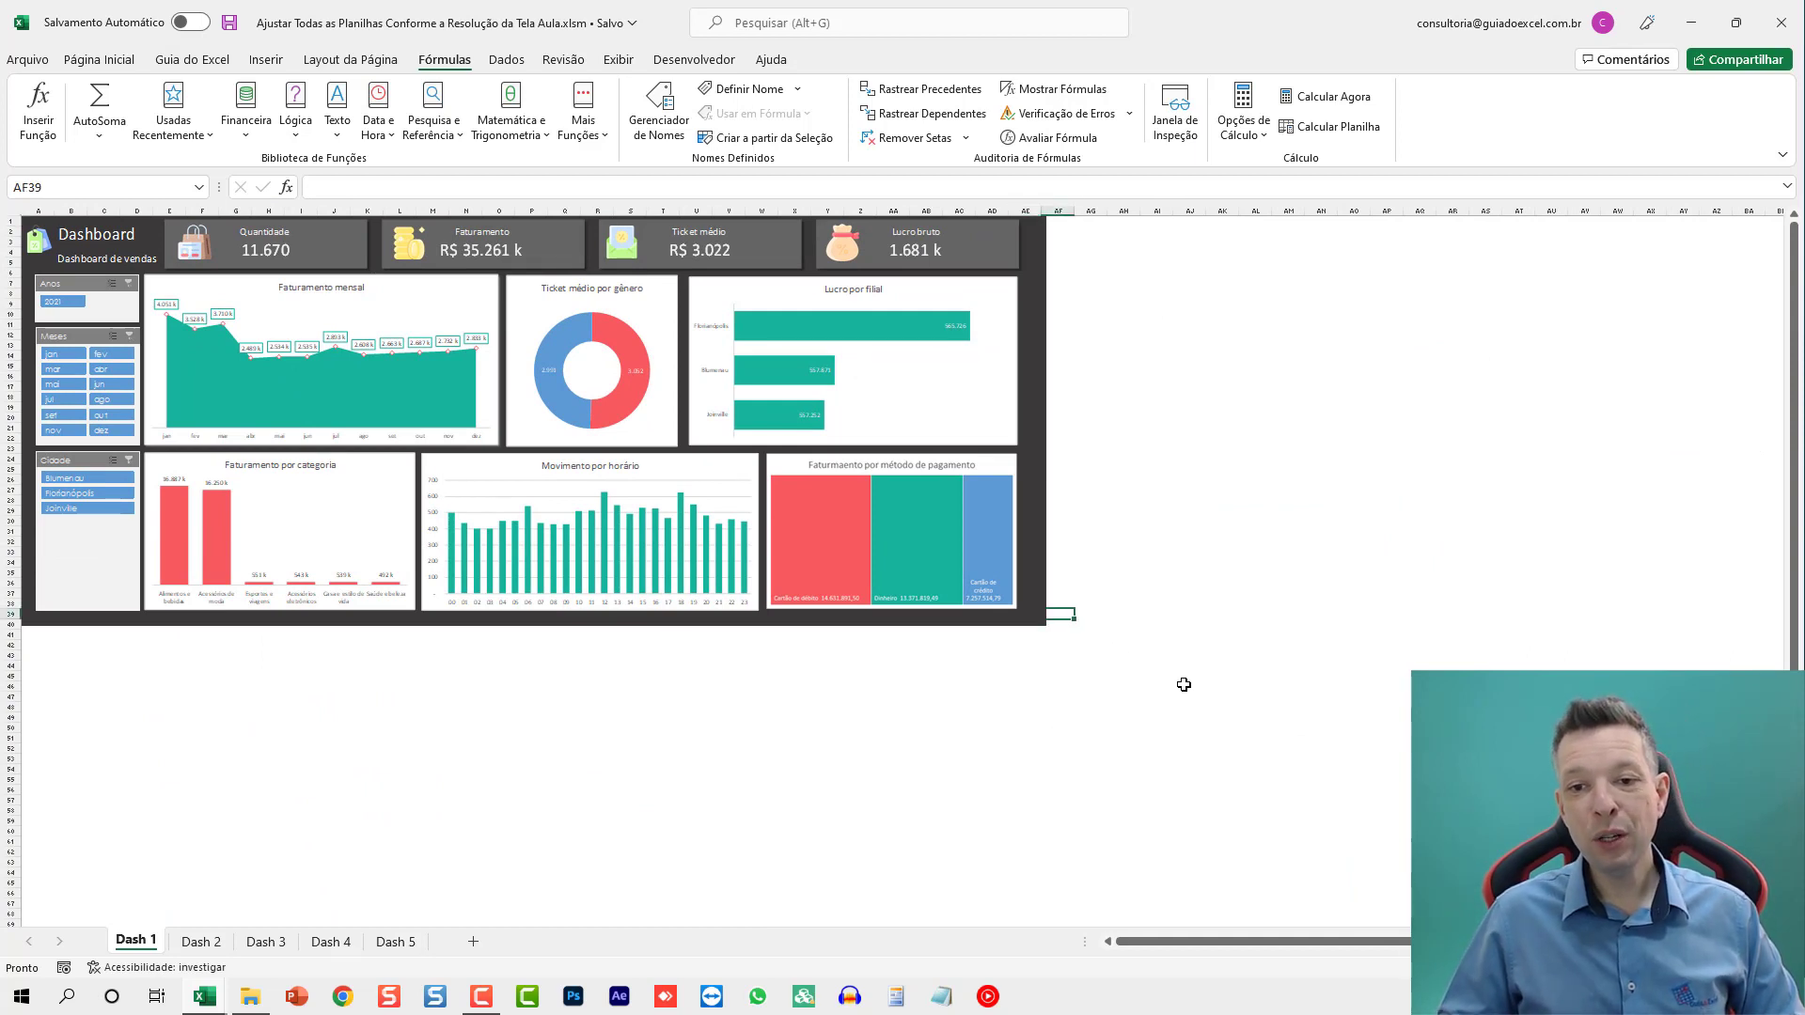
{"action": "key", "text": "Left"}
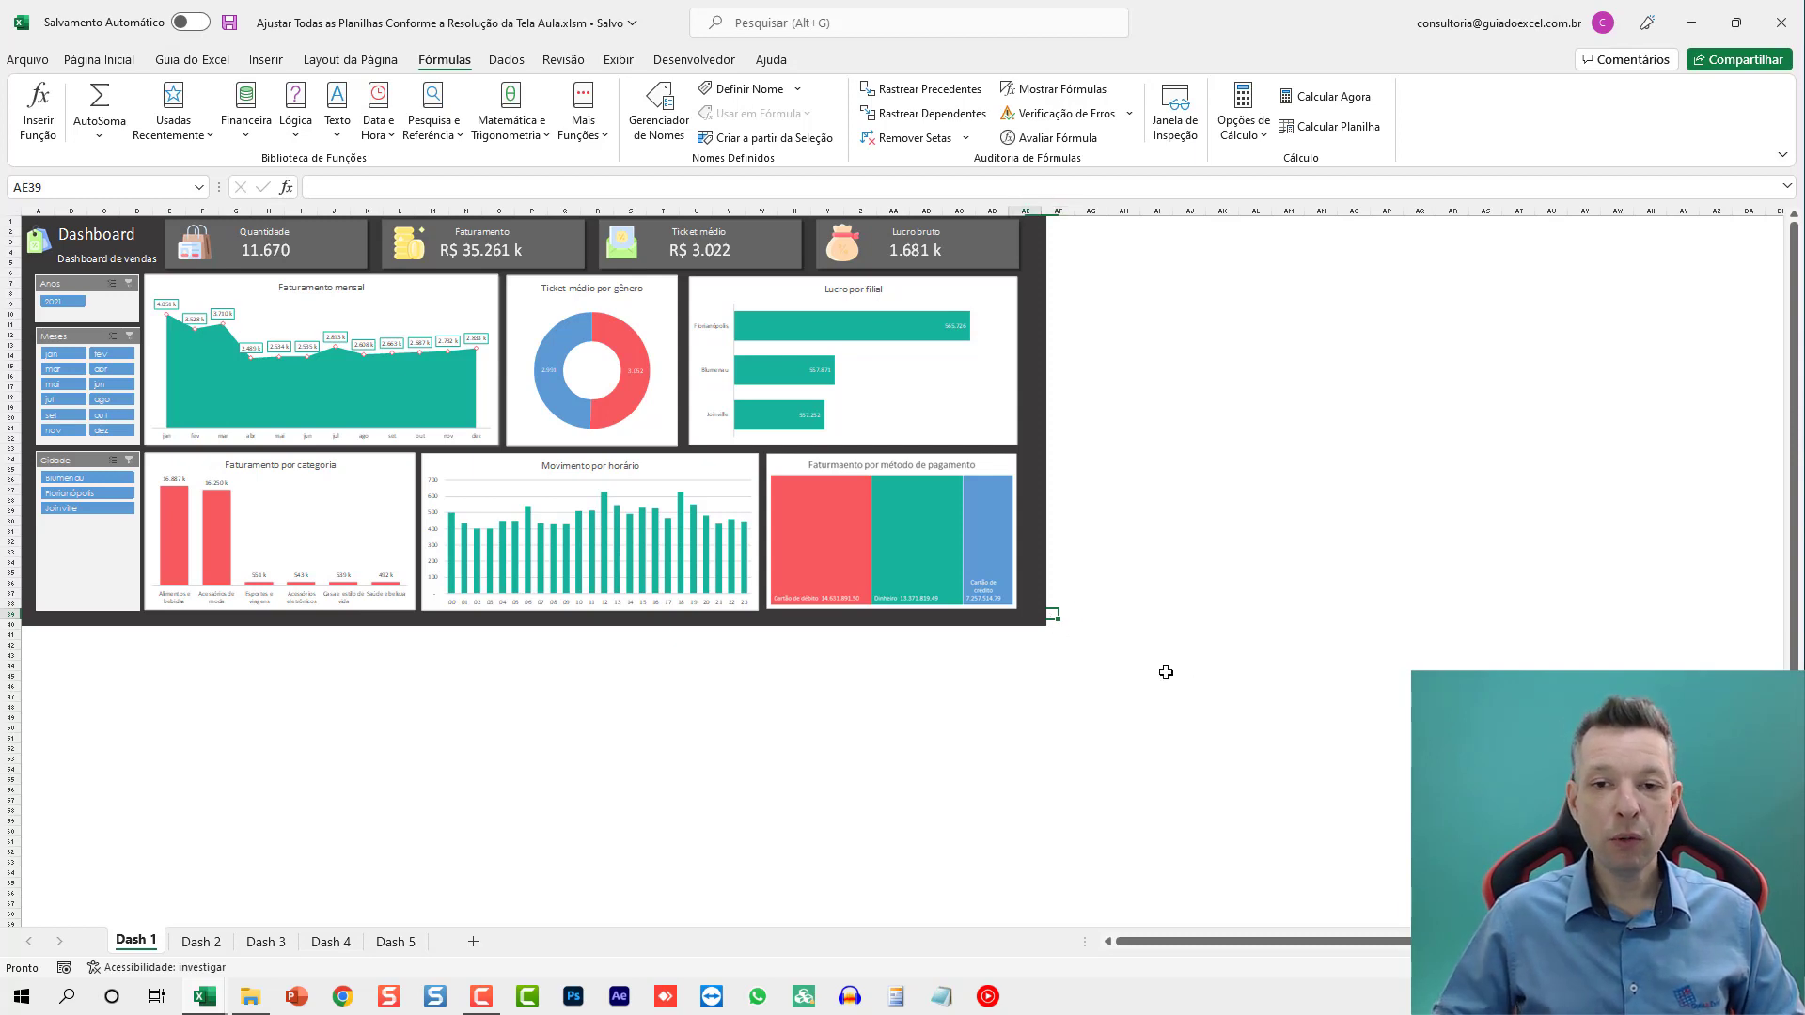
{"action": "key", "text": "ctrl+shift+Home"}
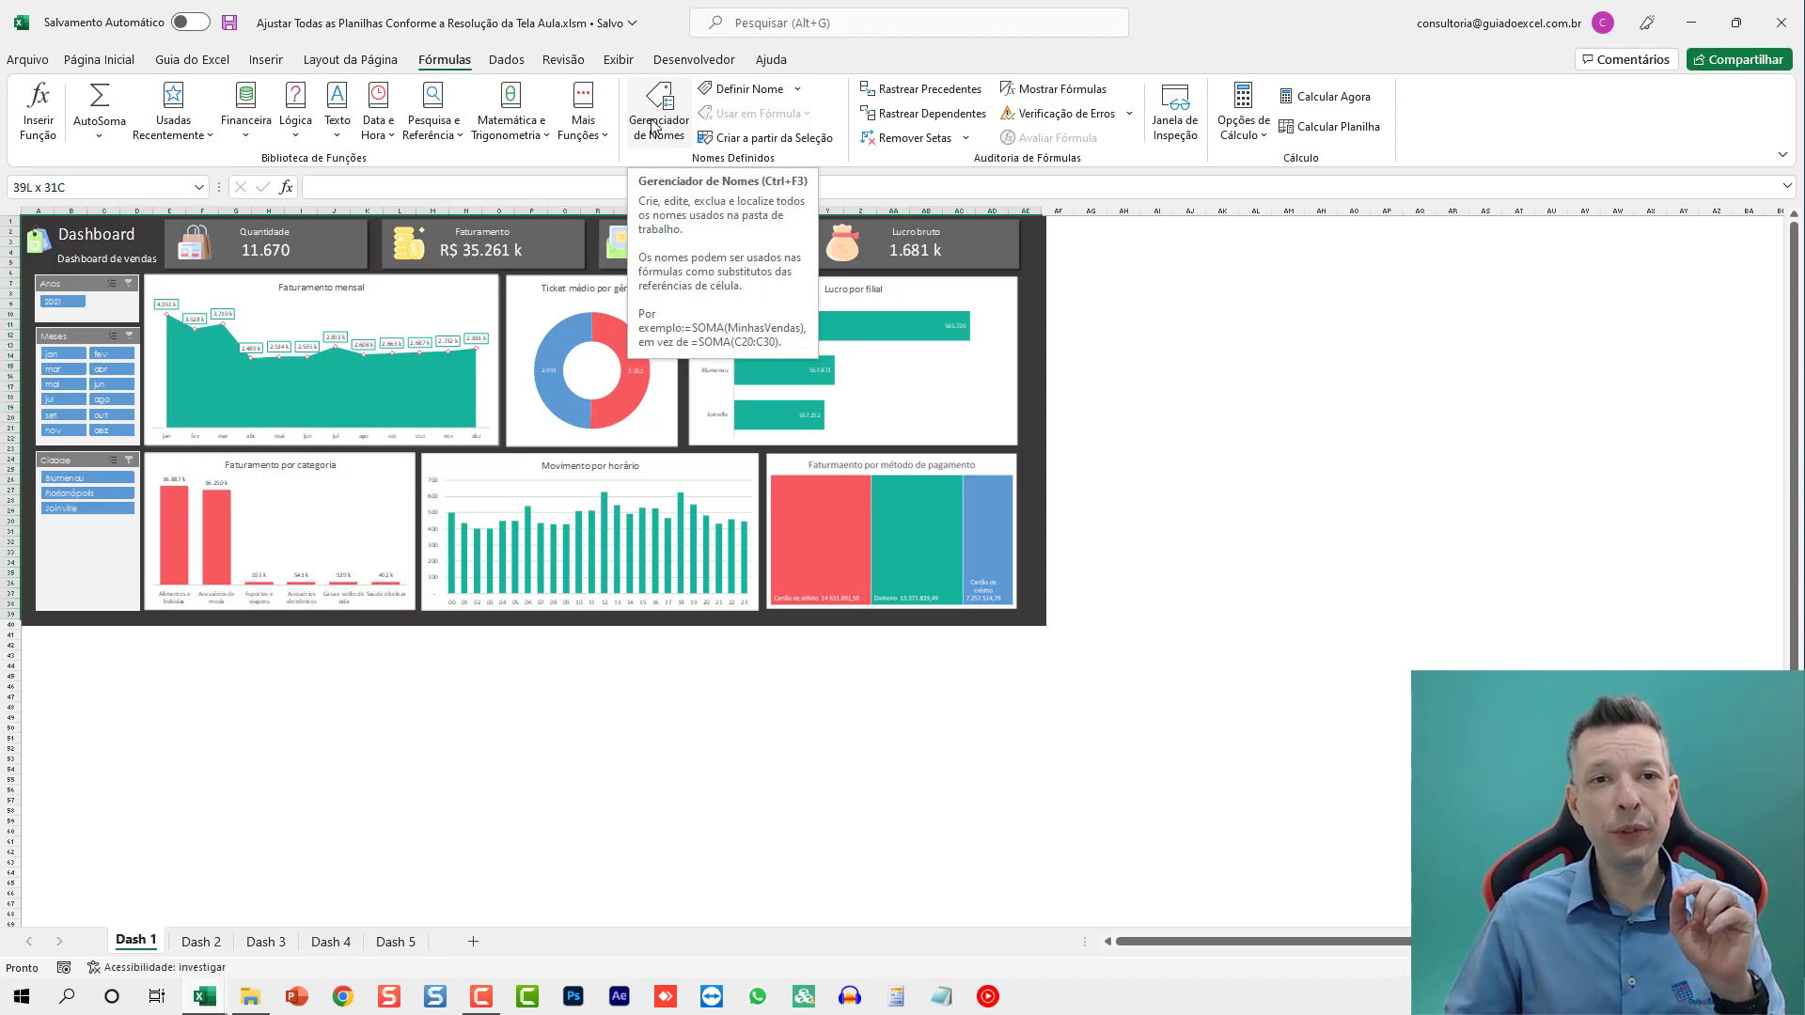
Zoom Dash 1 to the selected dashboard with Zoom na Seleção on the Exibir tab
{"action": "left_click", "coordinate": [619, 62]}
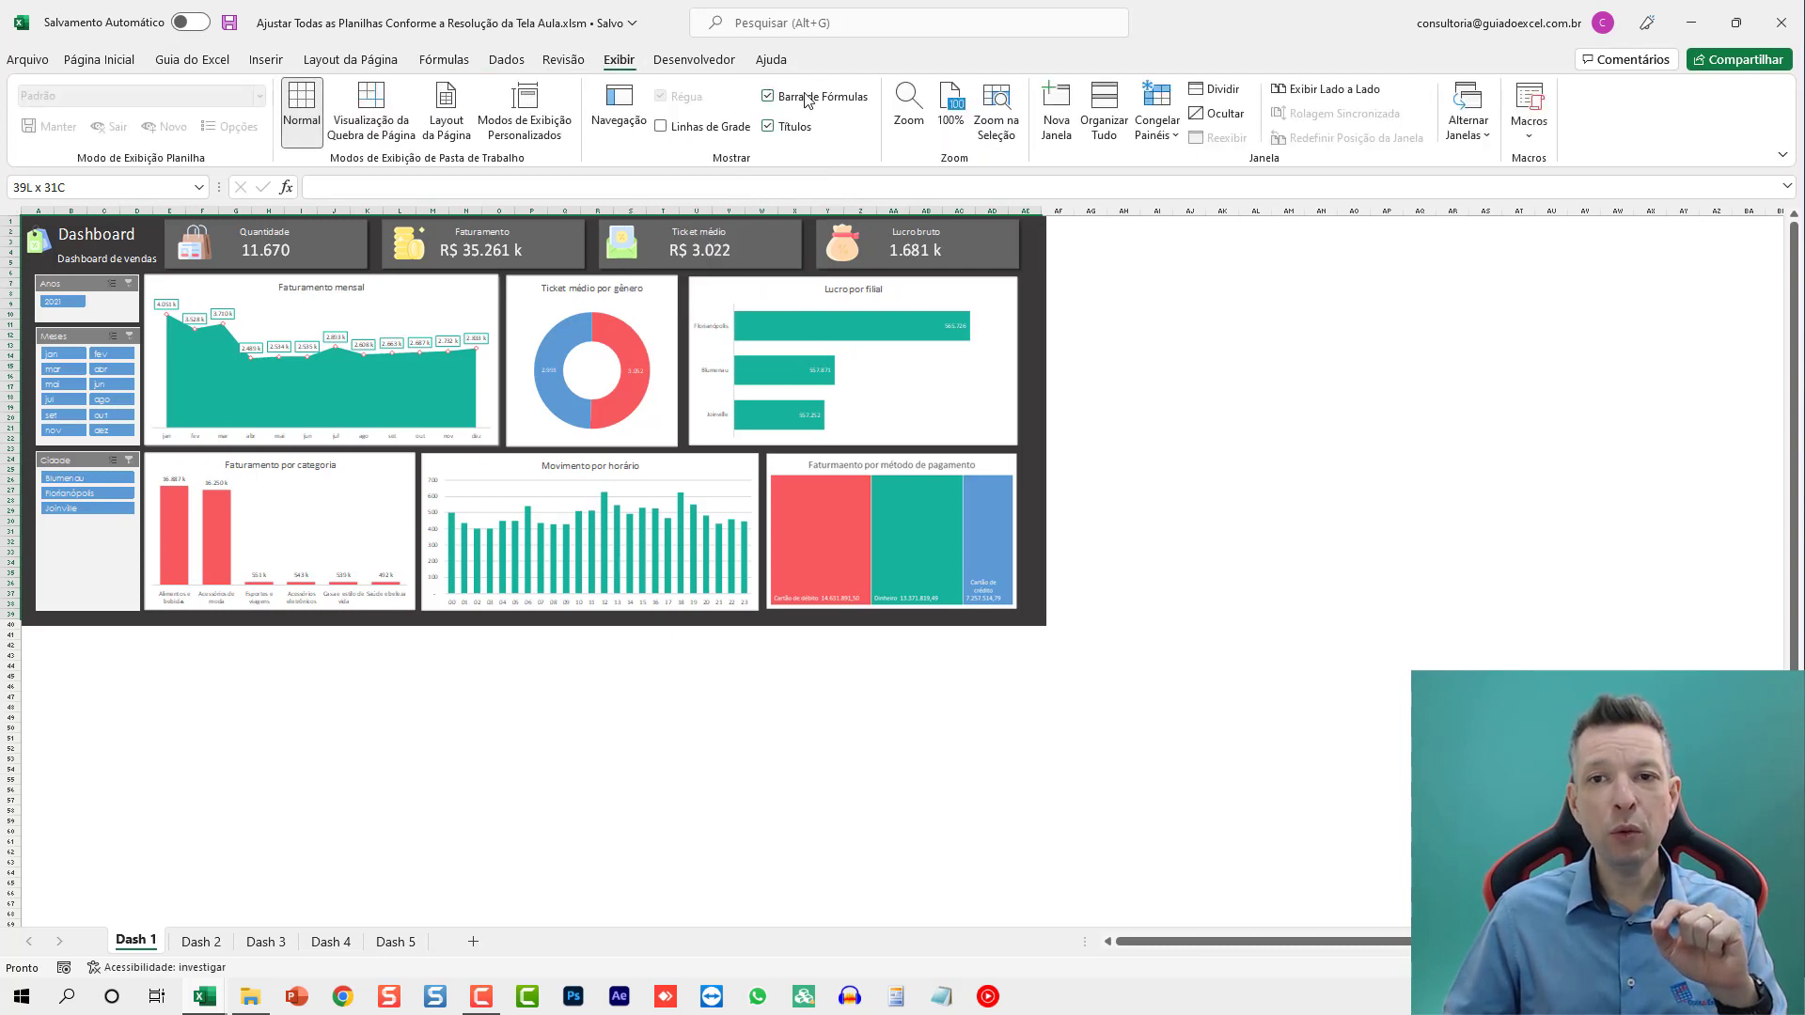
{"action": "left_click", "coordinate": [999, 120]}
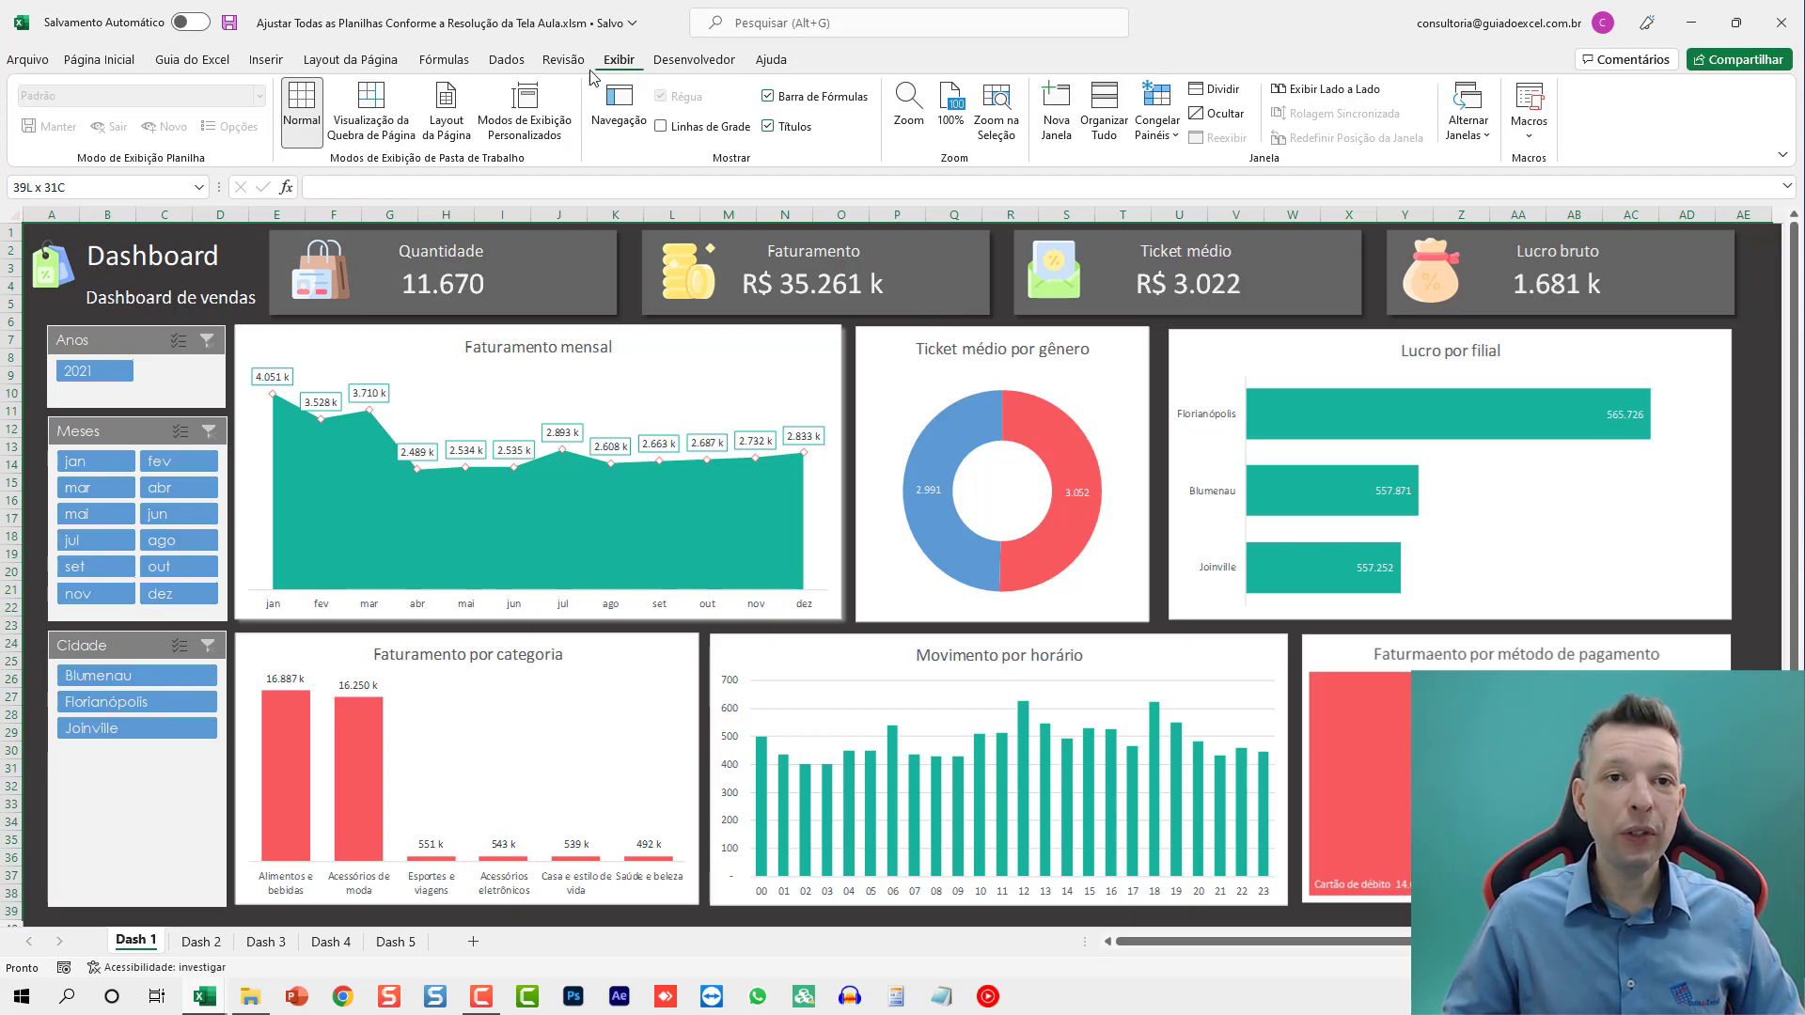
{"action": "scroll", "coordinate": [1307, 529], "scroll_direction": "down", "scroll_amount": 3}
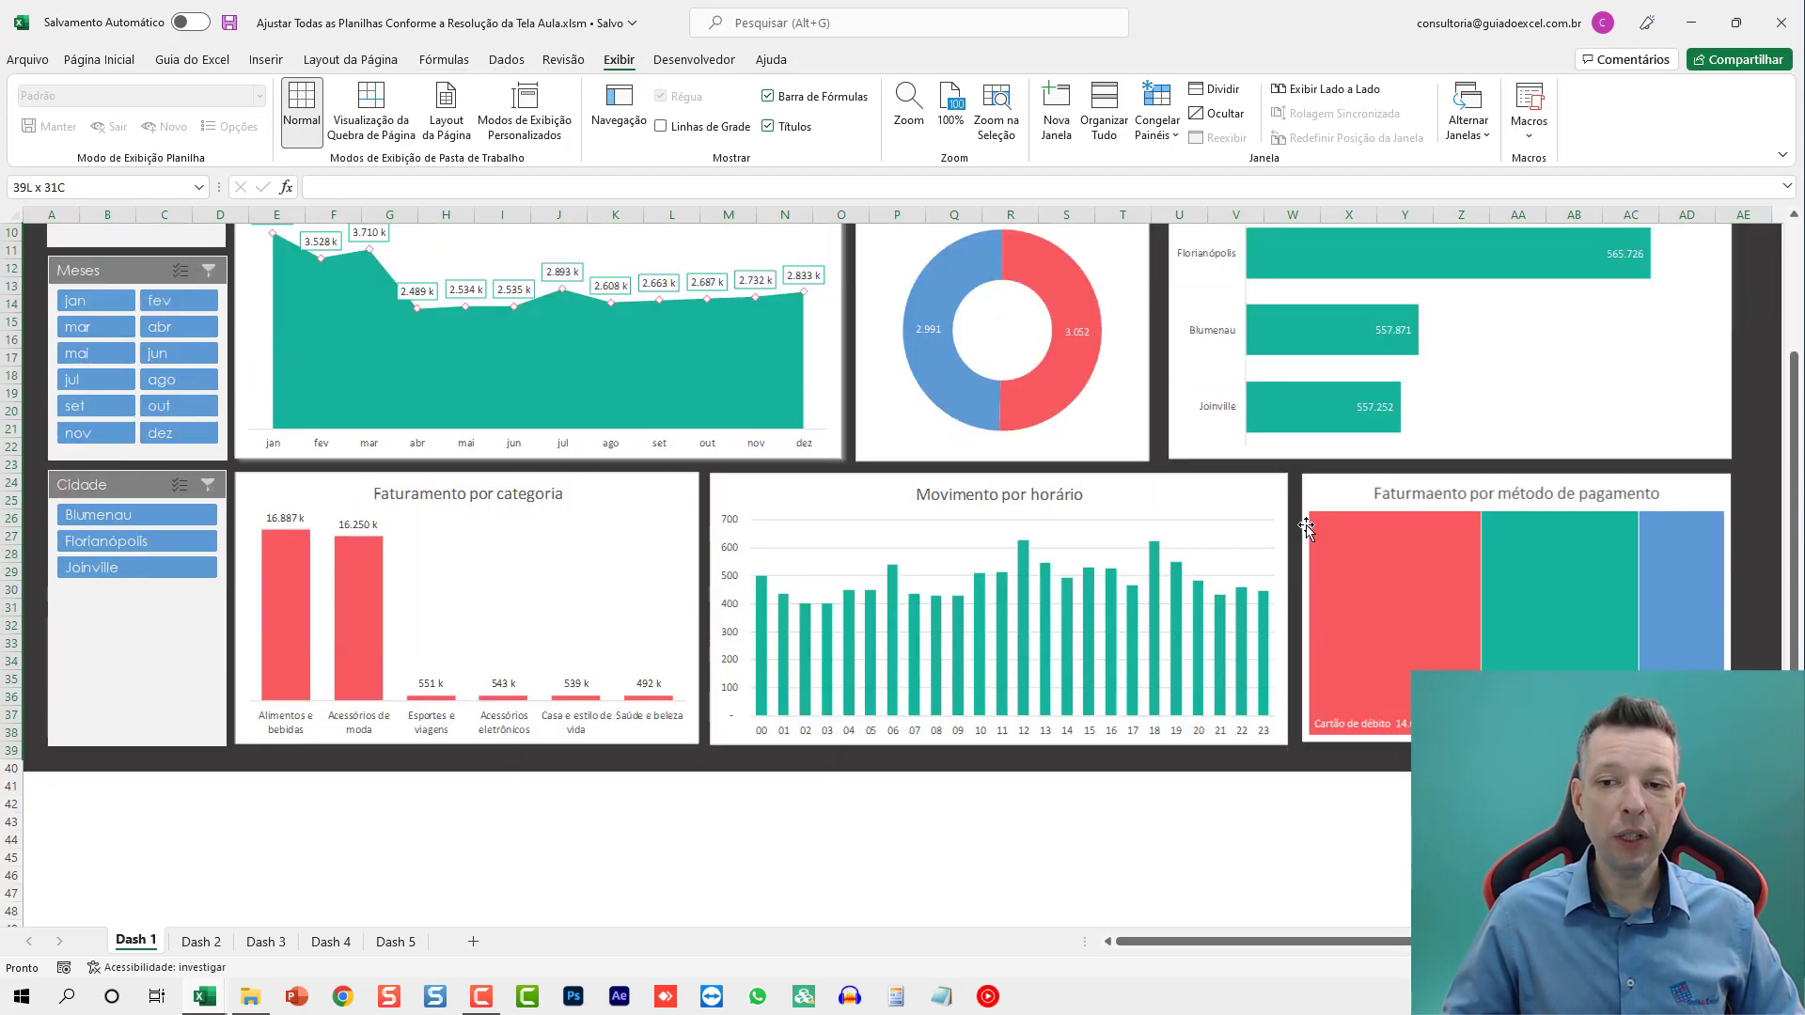
{"action": "scroll", "coordinate": [1533, 644], "scroll_direction": "down", "scroll_amount": 2}
{"action": "scroll", "coordinate": [1467, 686], "scroll_direction": "down", "scroll_amount": 1}
{"action": "scroll", "coordinate": [1410, 715], "scroll_direction": "down", "scroll_amount": 1}
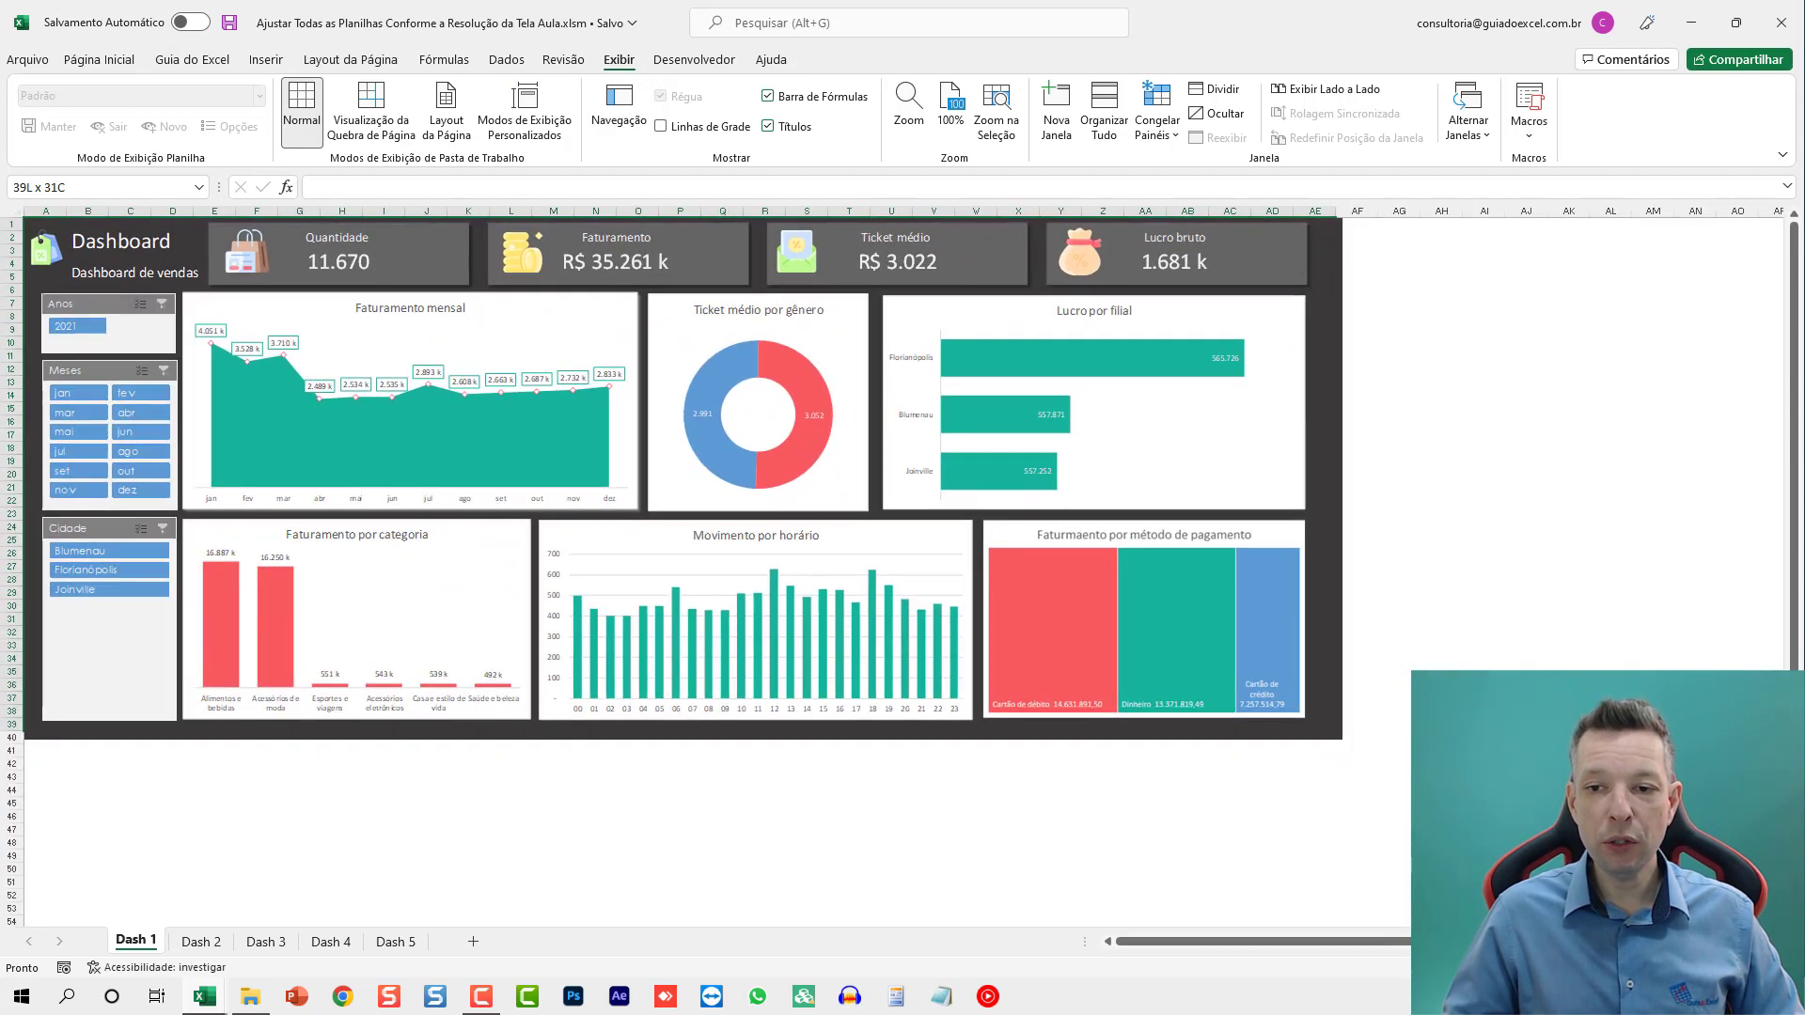
Reselect the dashboard range A1:AE39 from cell AE39
{"action": "key", "text": "Left"}
{"action": "key", "text": "Left"}
{"action": "key", "text": "Up"}
{"action": "key", "text": "Up"}
{"action": "key", "text": "Left"}
{"action": "key", "text": "Left"}
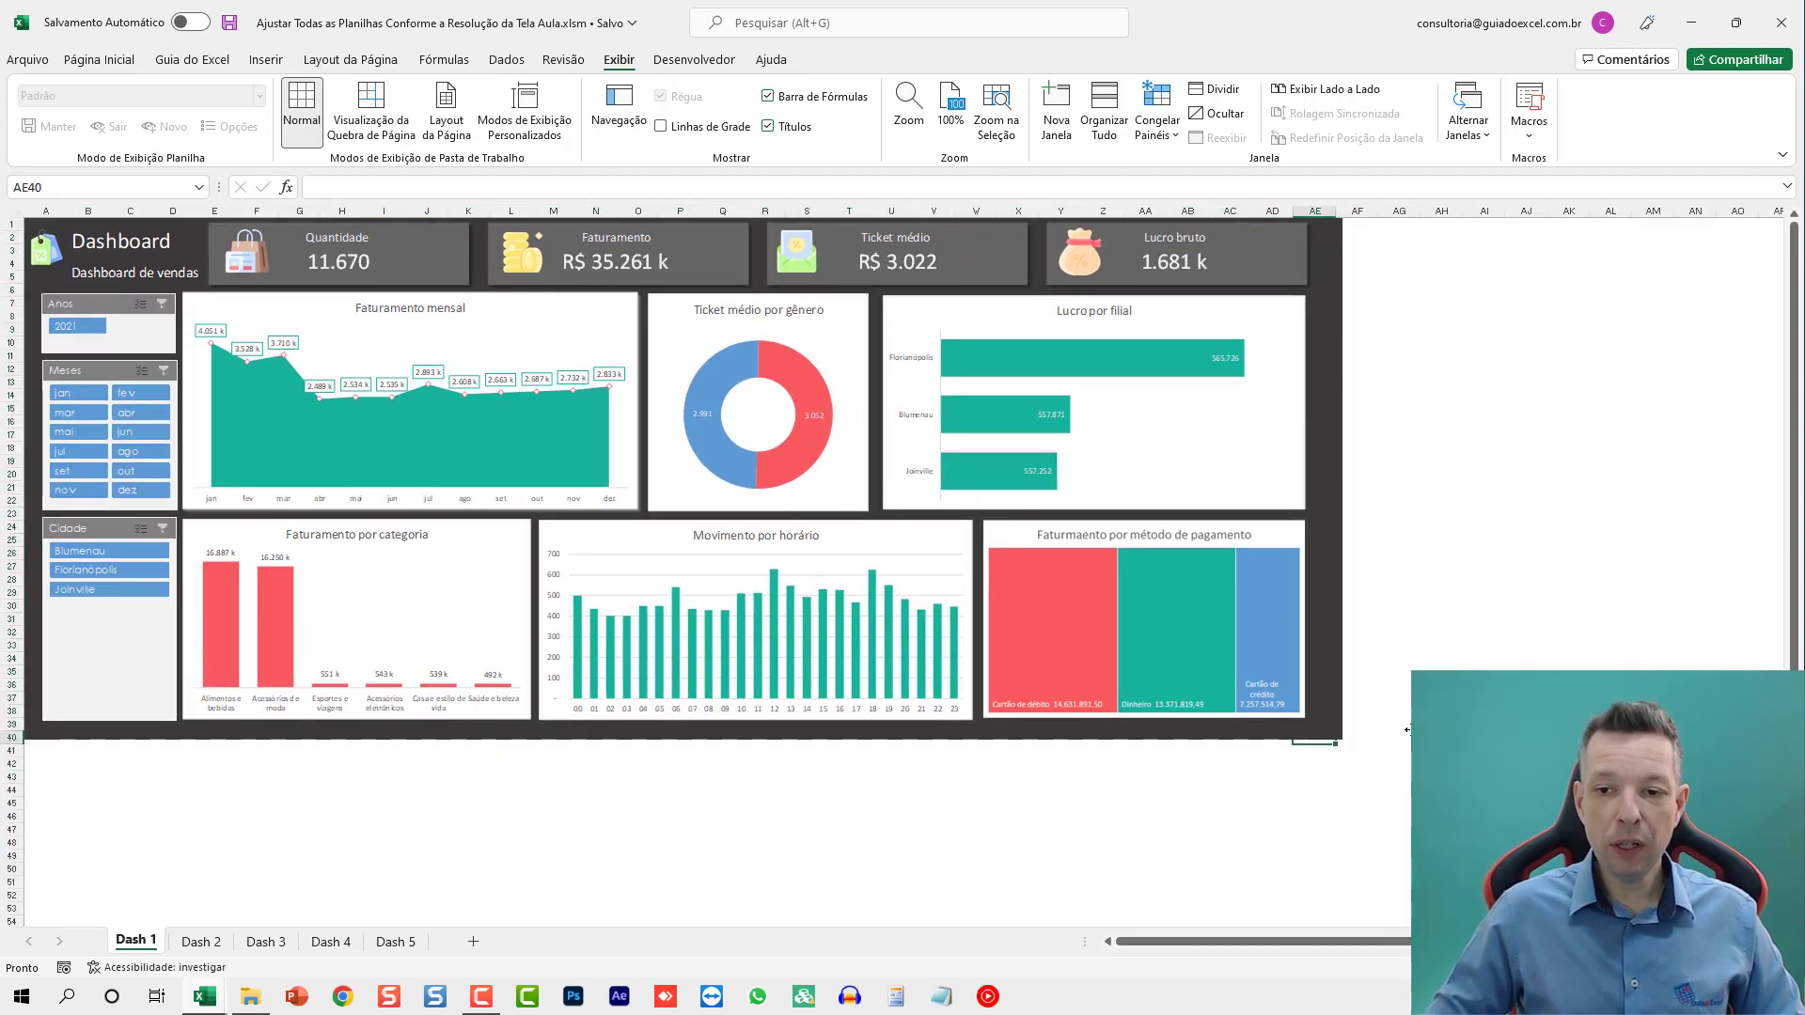
{"action": "key", "text": "Up"}
{"action": "key", "text": "Up"}
{"action": "key", "text": "ctrl+shift+Home"}
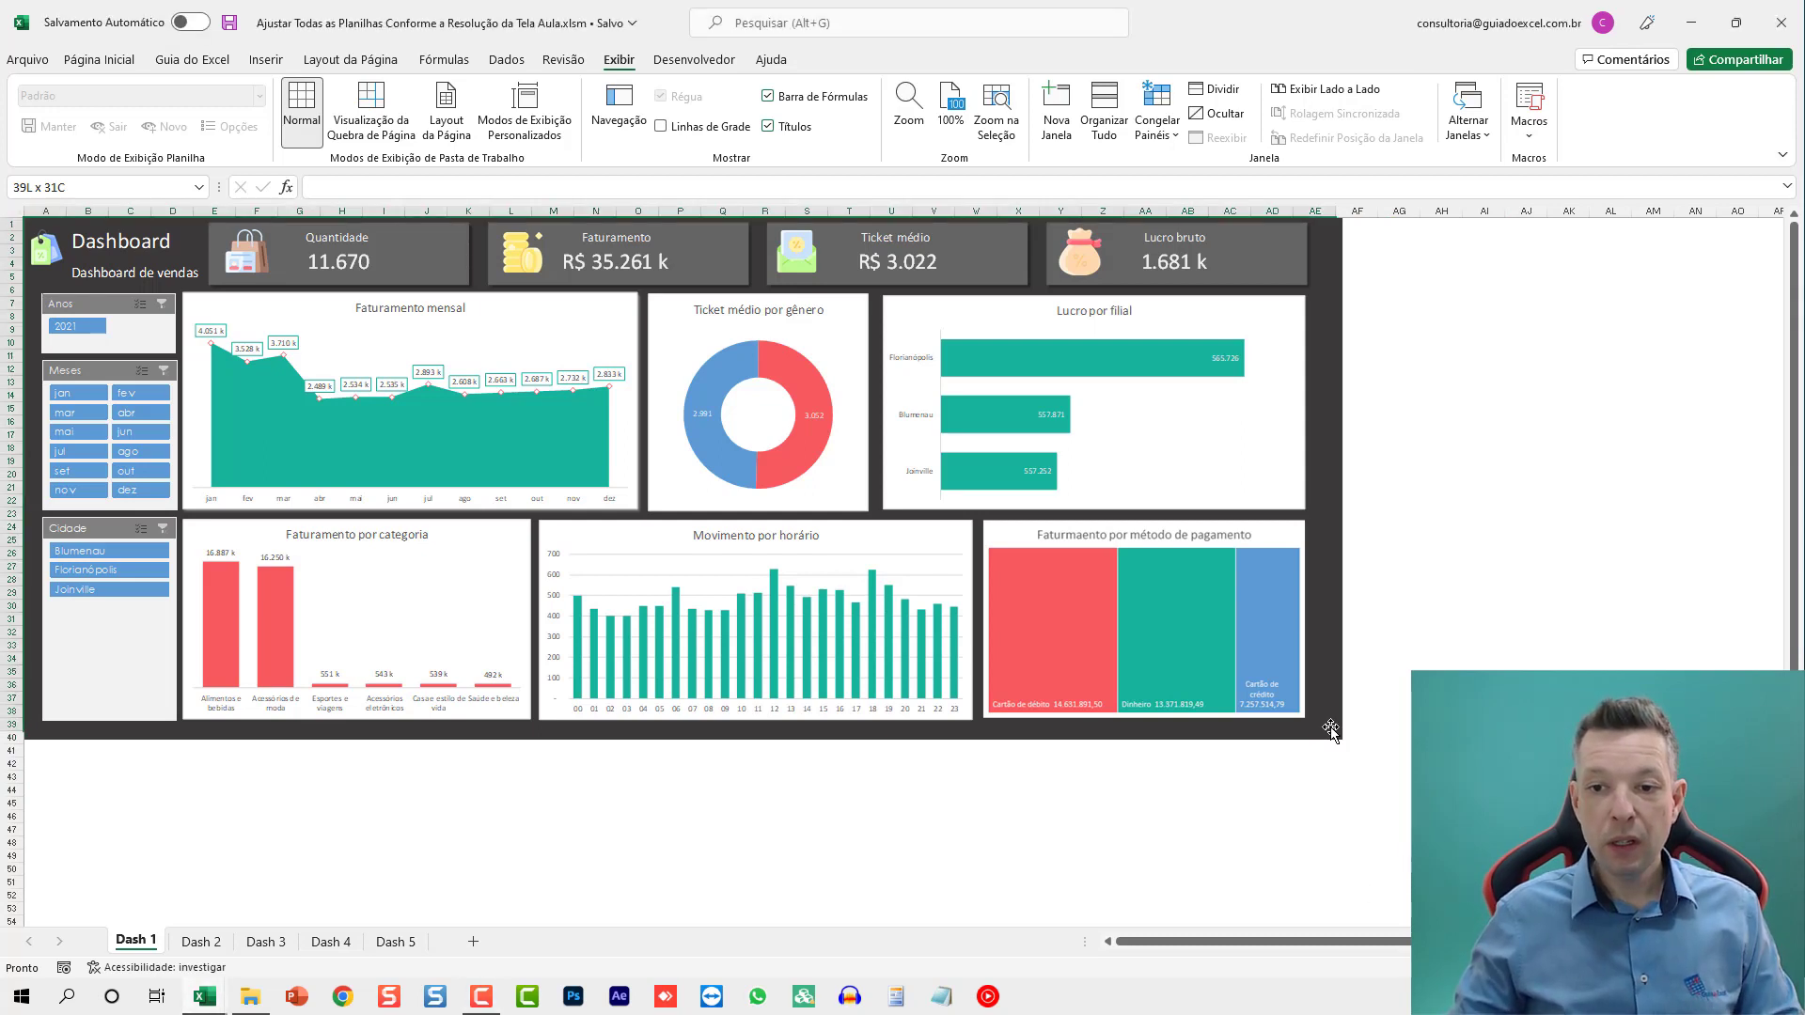
{"action": "left_click", "coordinate": [1398, 727]}
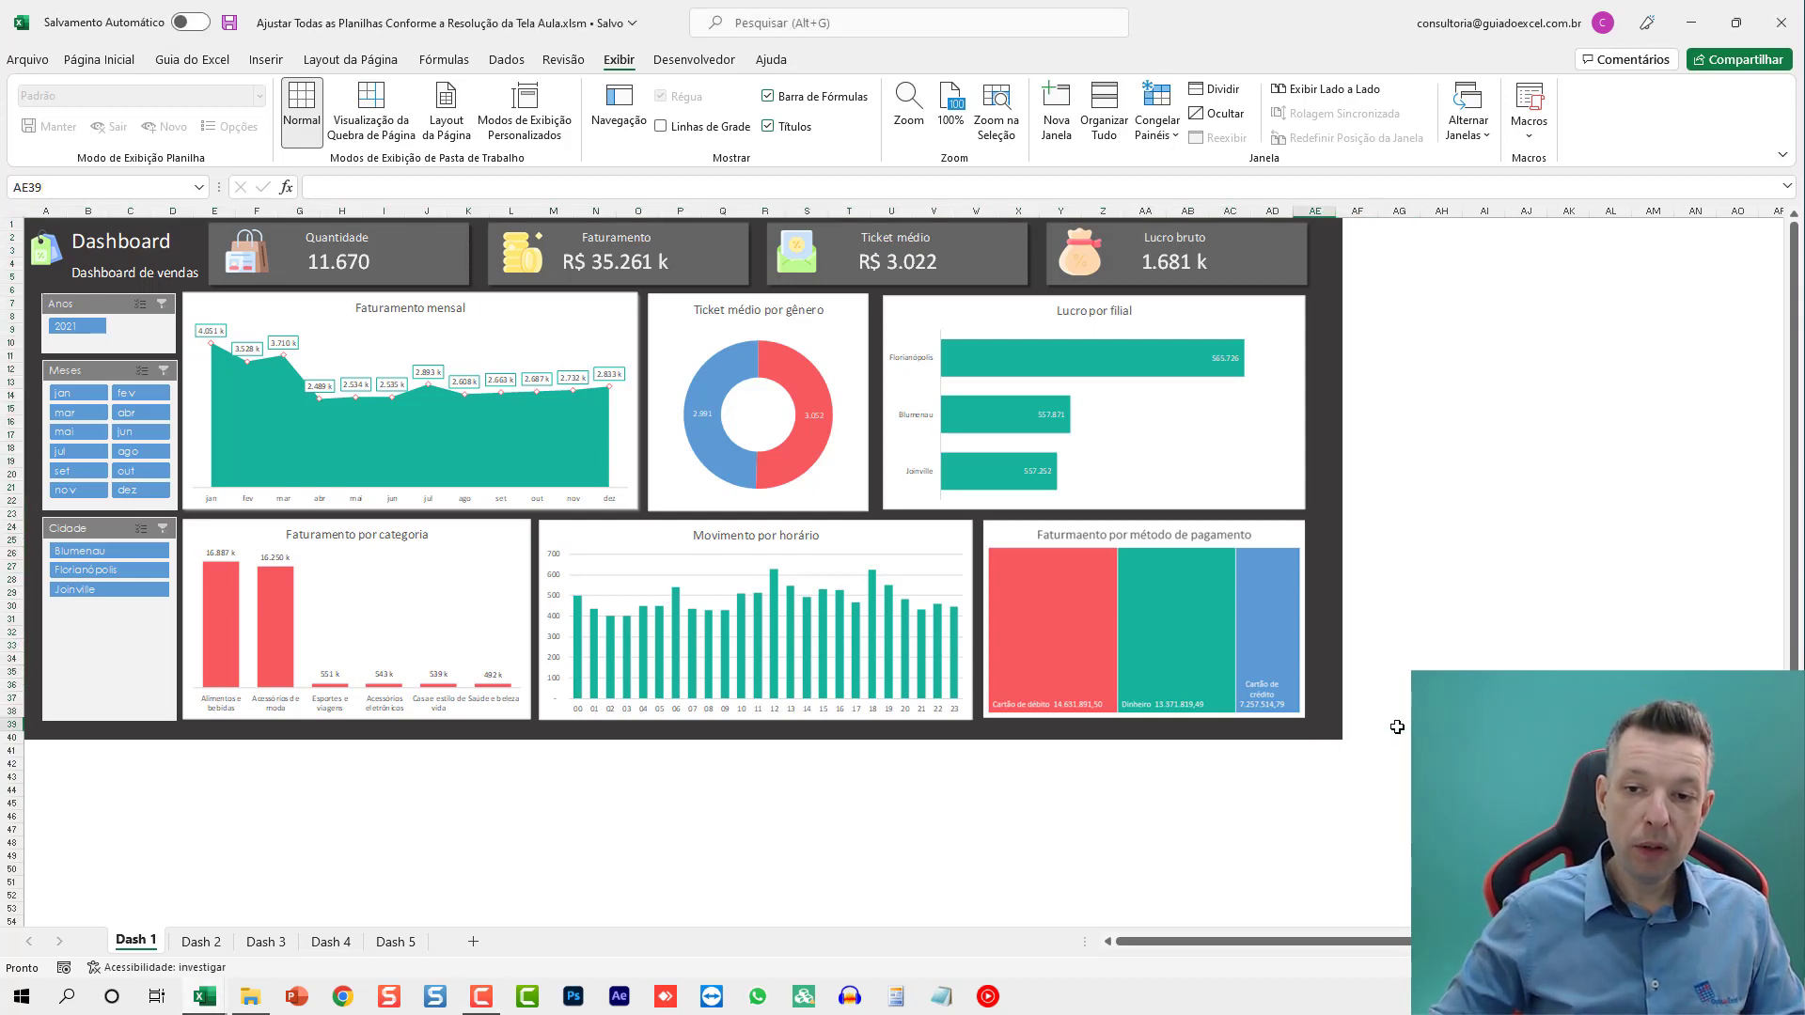
{"action": "key", "text": "ctrl+shift+Home"}
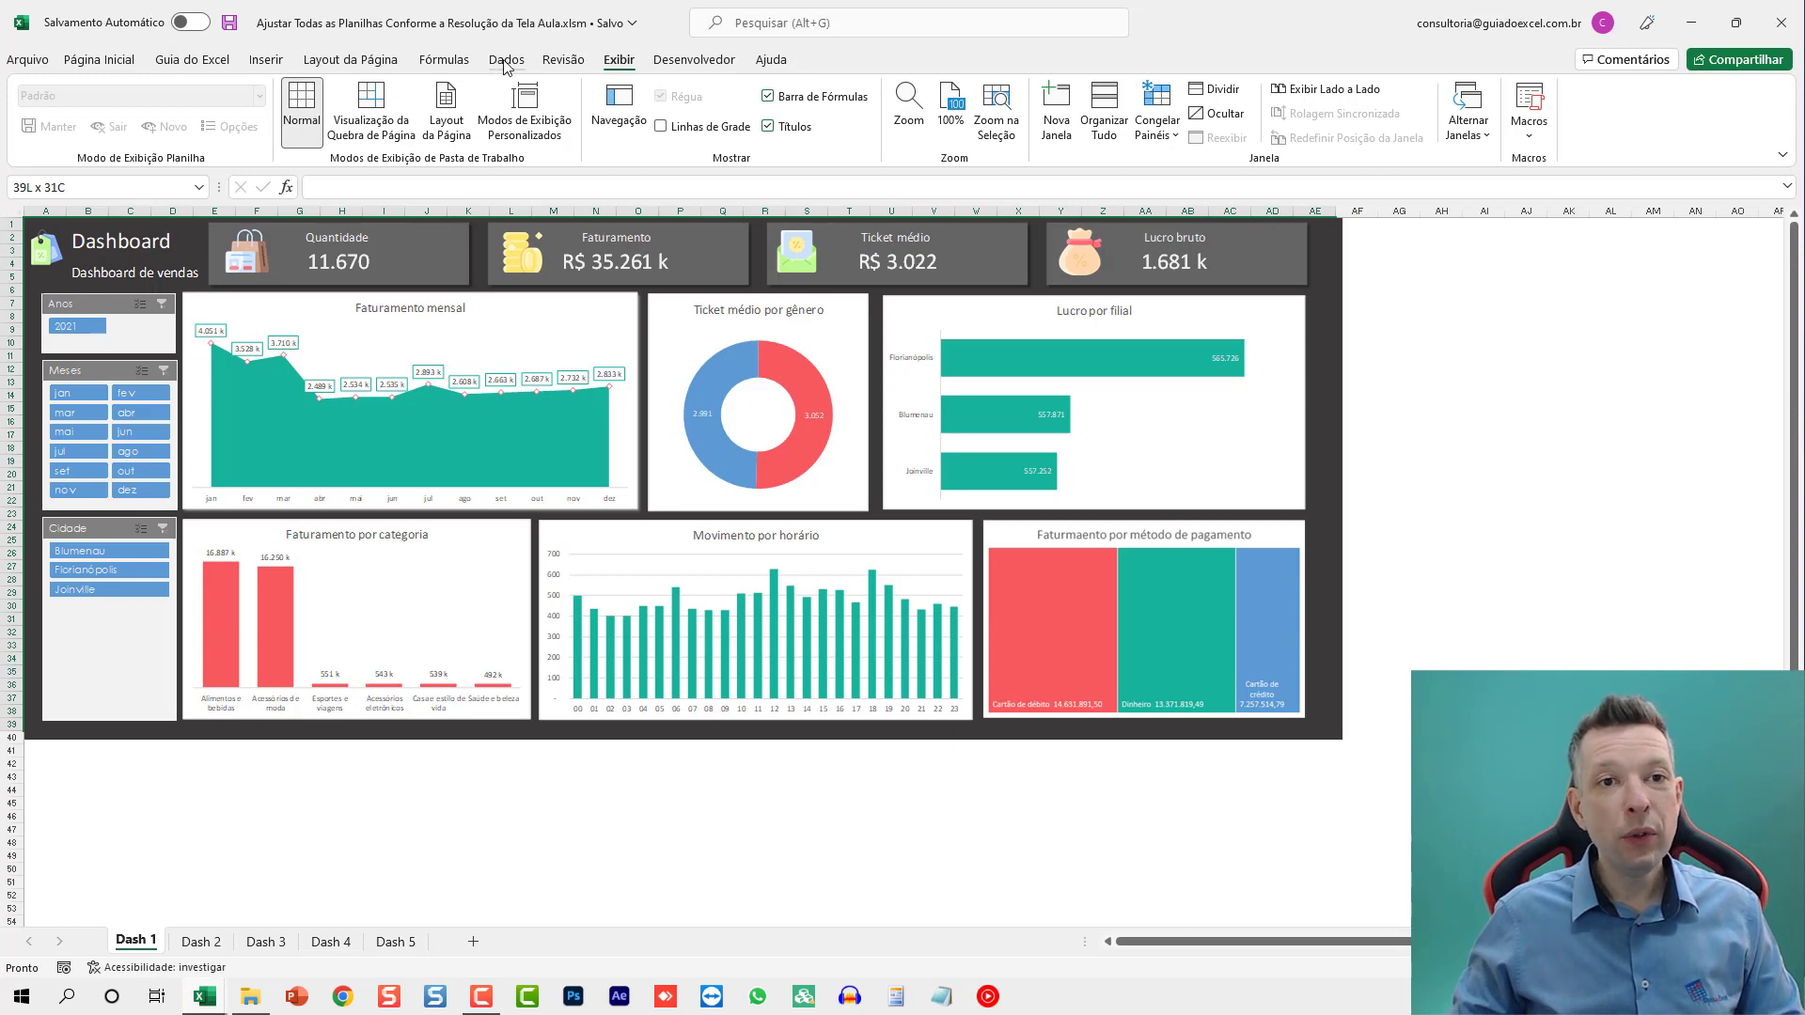
{"action": "left_click", "coordinate": [506, 59]}
Start a new name scoped to Dash 1, then cancel and reselect A1:AE39
{"action": "left_click", "coordinate": [444, 60]}
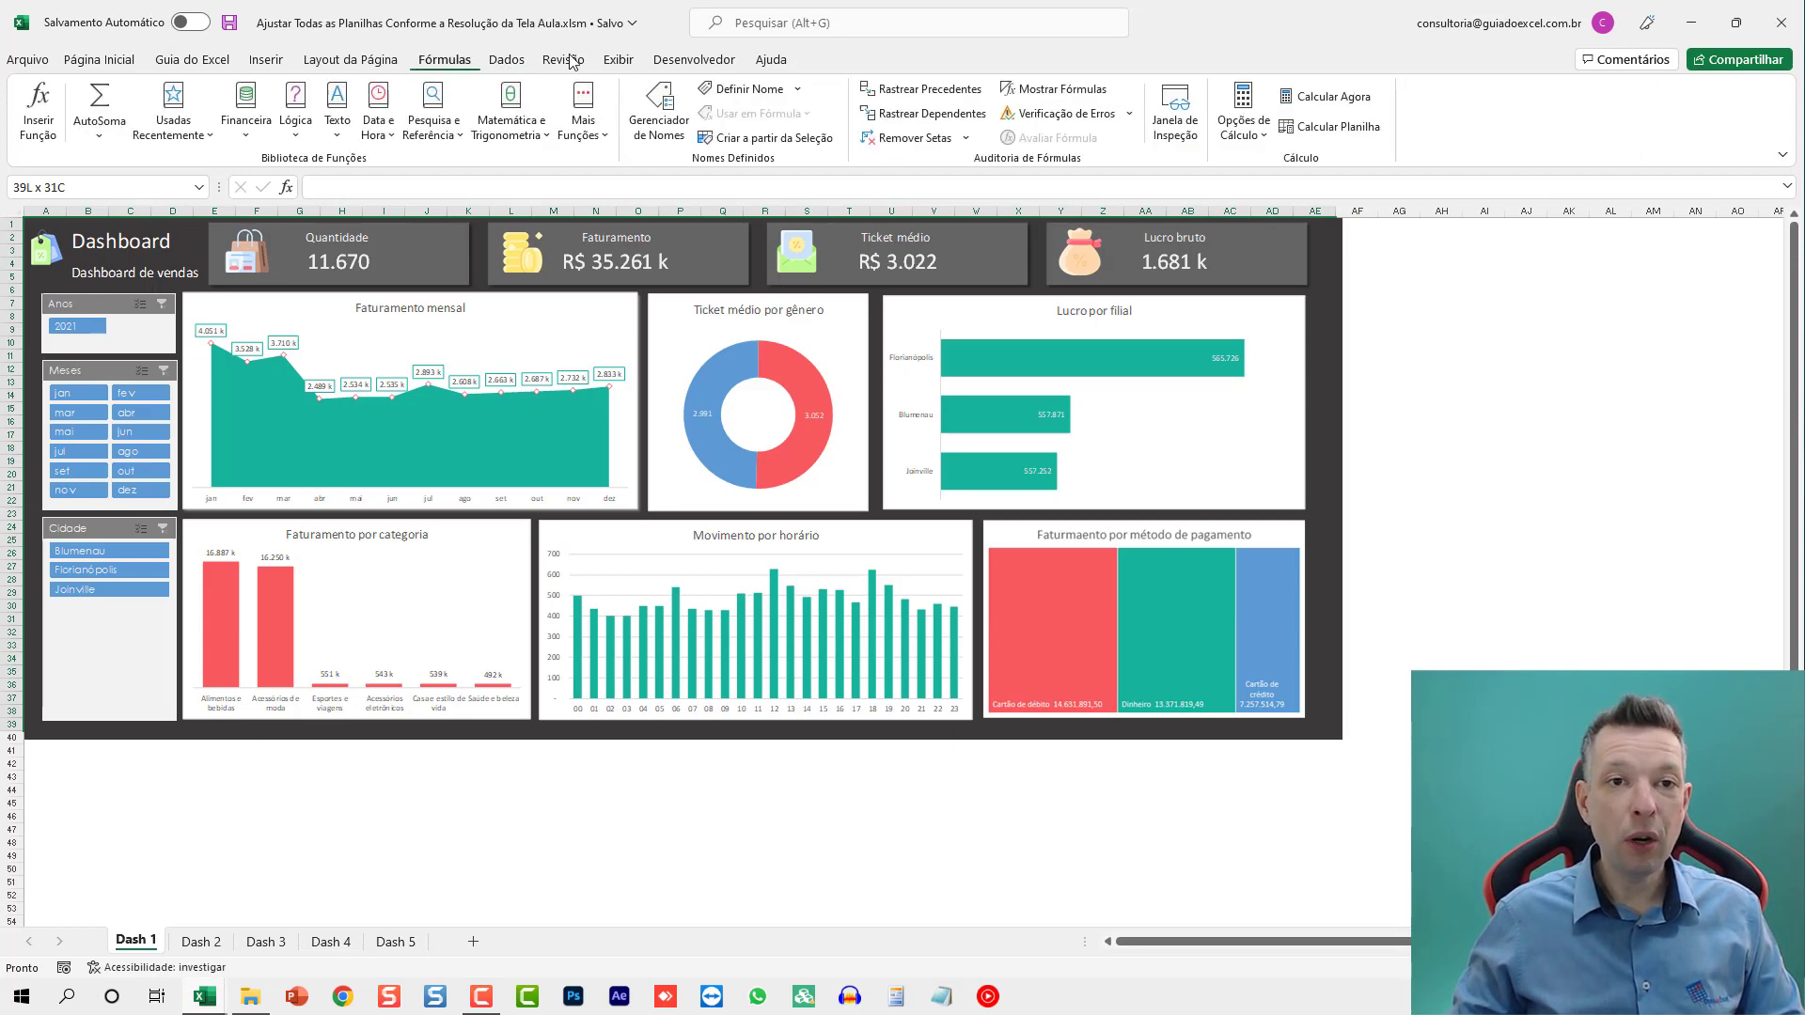
{"action": "left_click", "coordinate": [727, 89]}
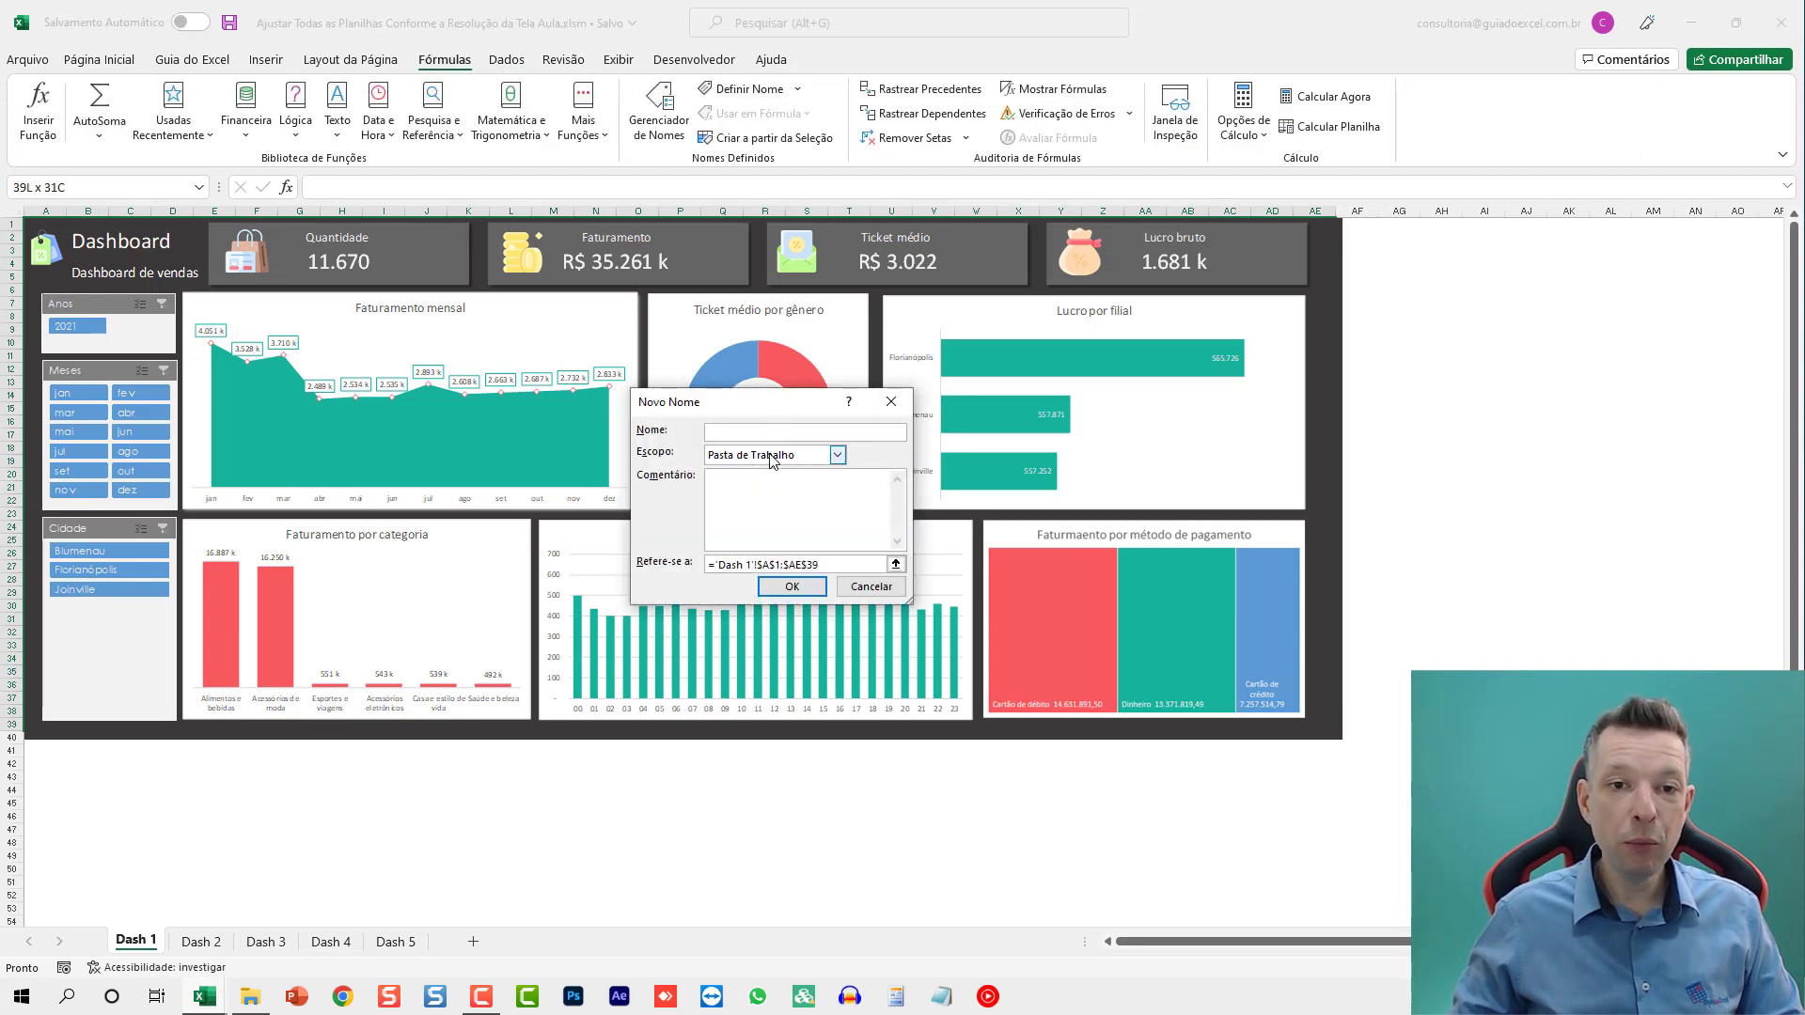
{"action": "left_click", "coordinate": [761, 460]}
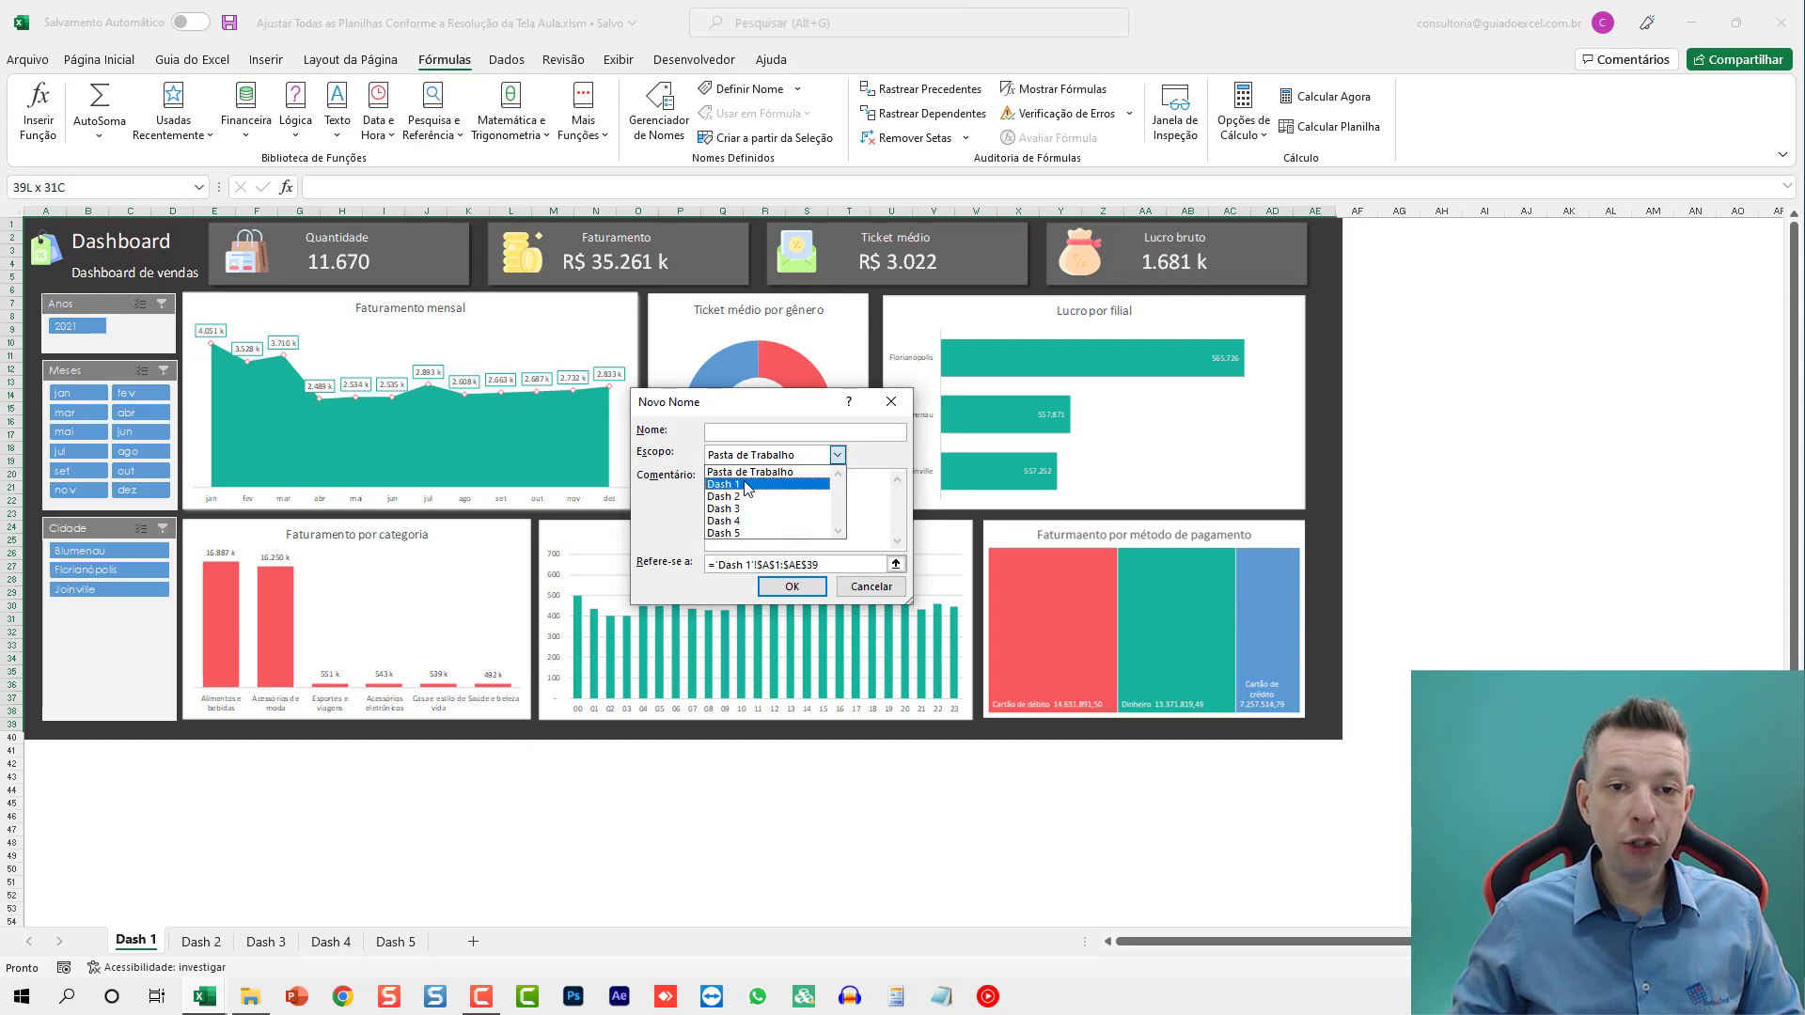
{"action": "left_click", "coordinate": [762, 472]}
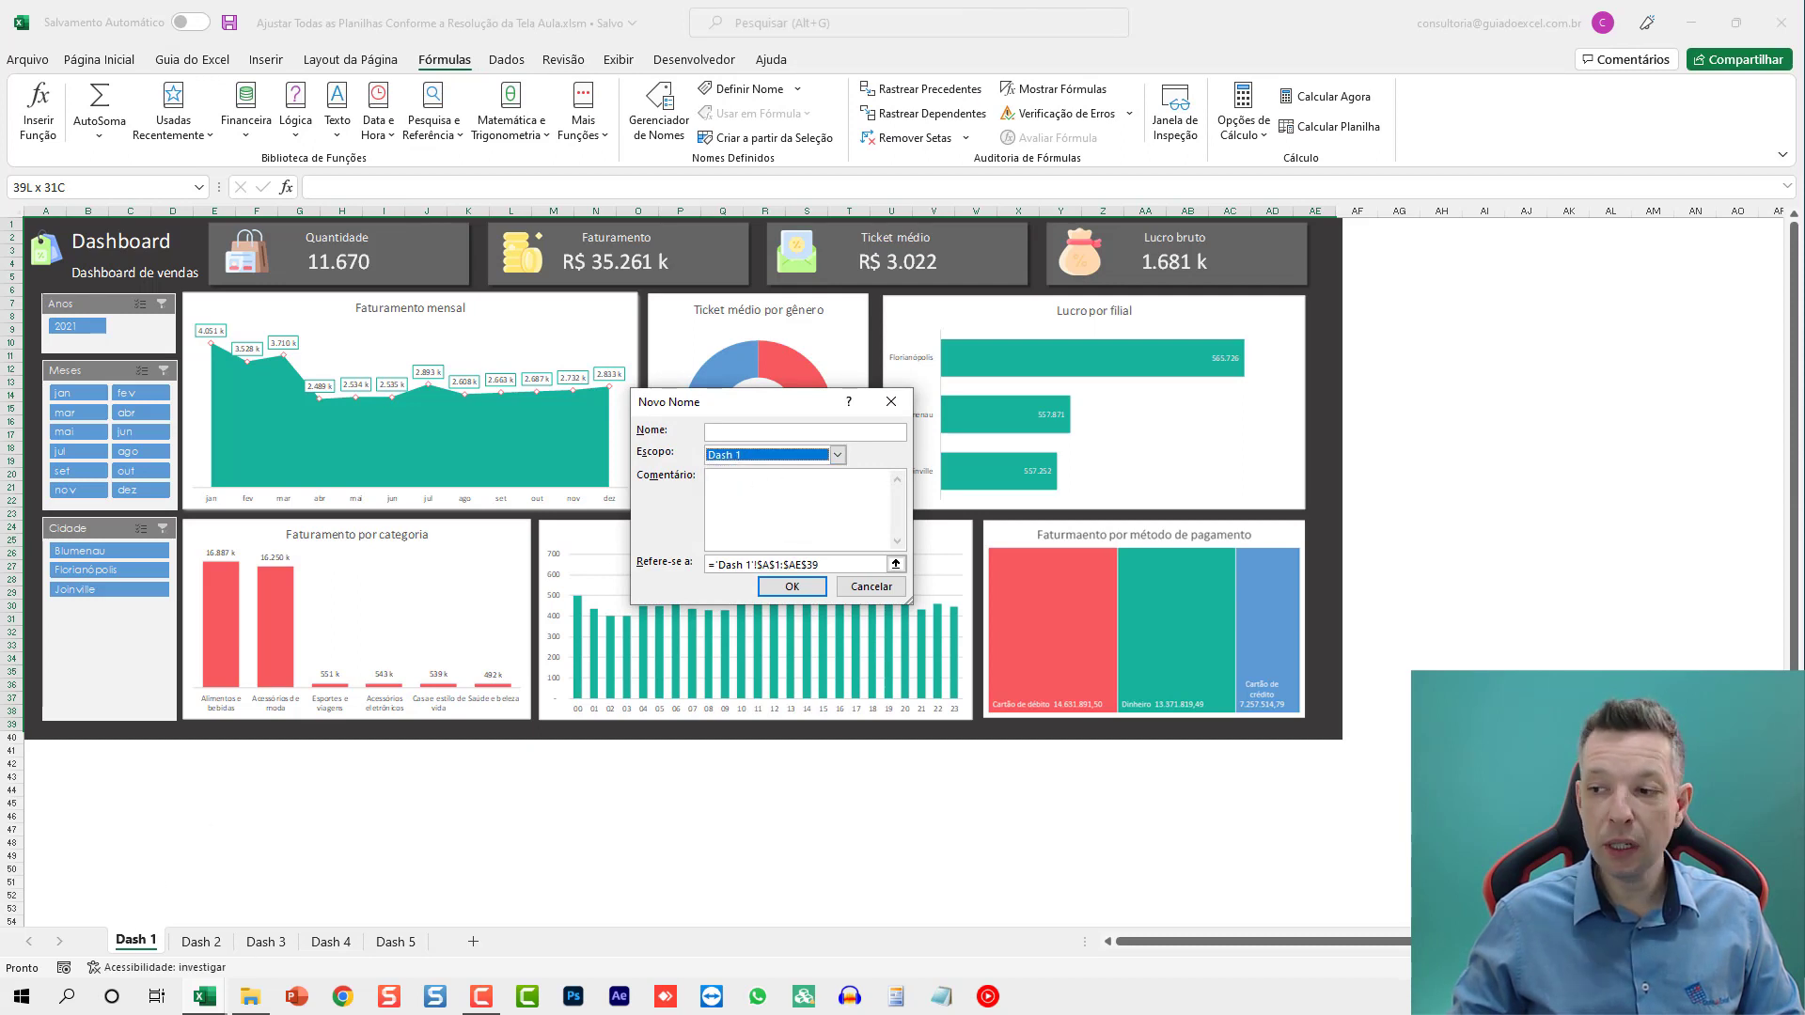
{"action": "key", "text": "Escape"}
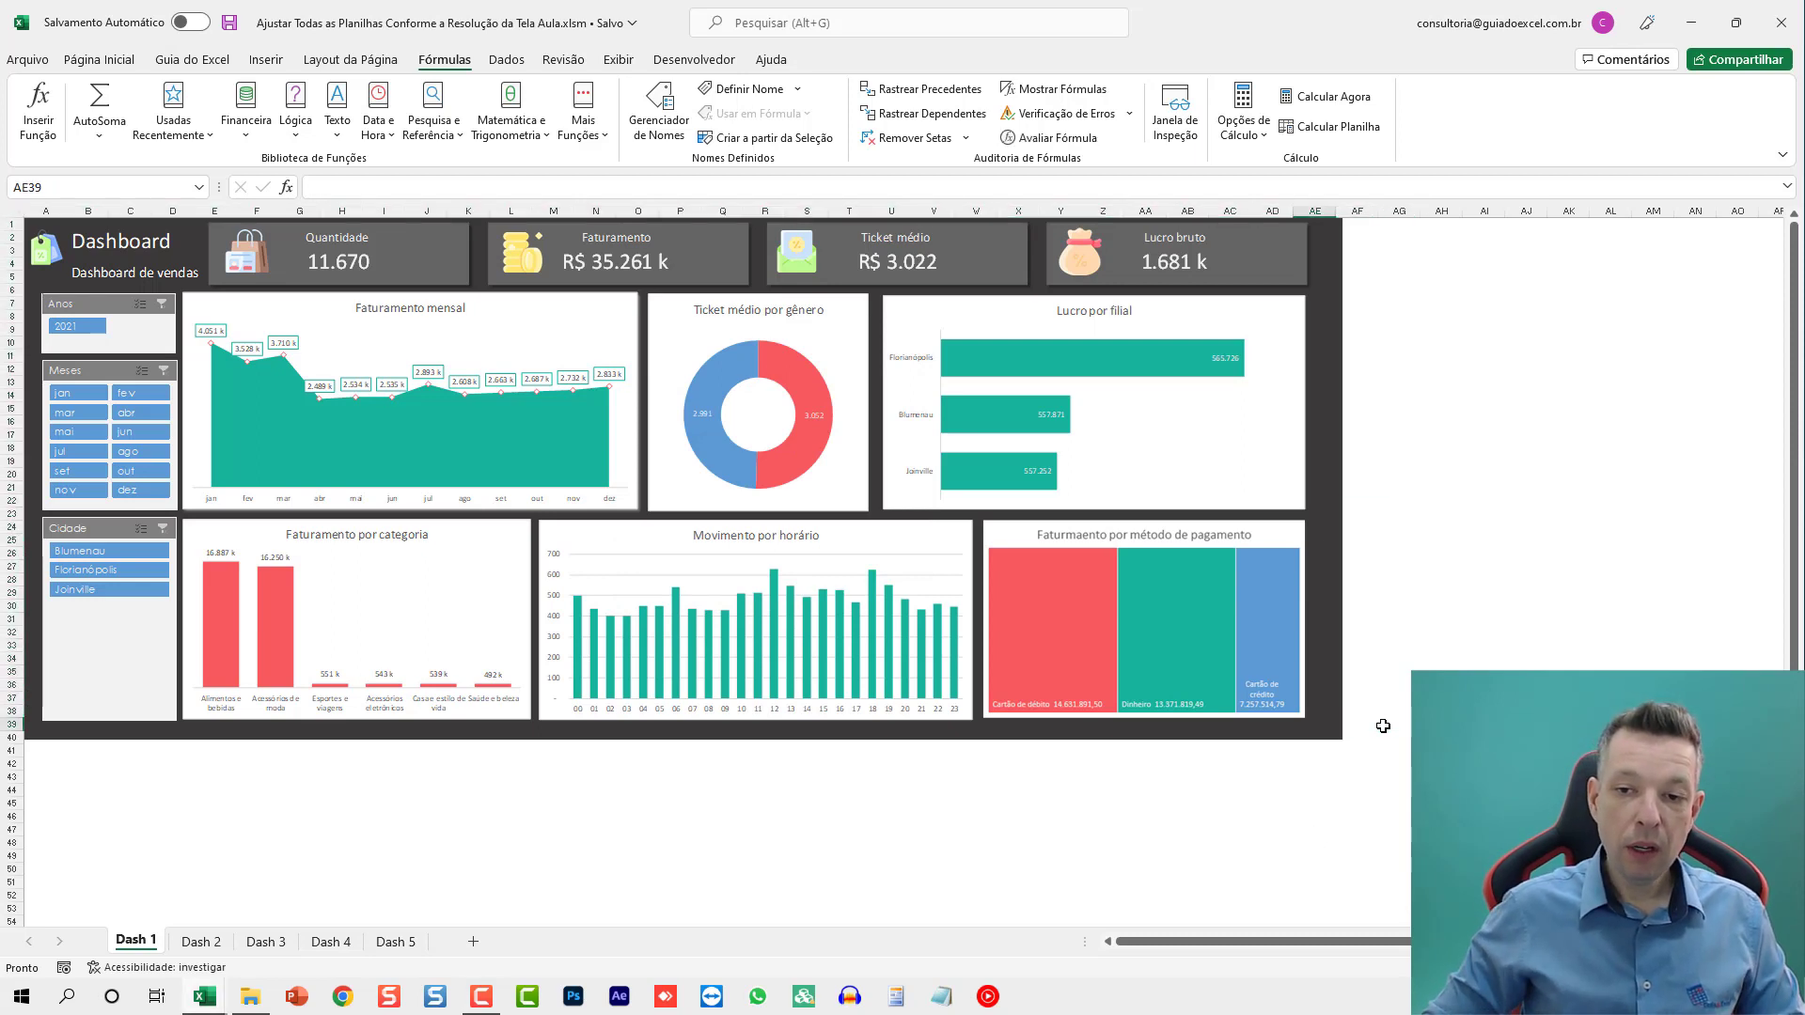
{"action": "key", "text": "ctrl+shift+Home"}
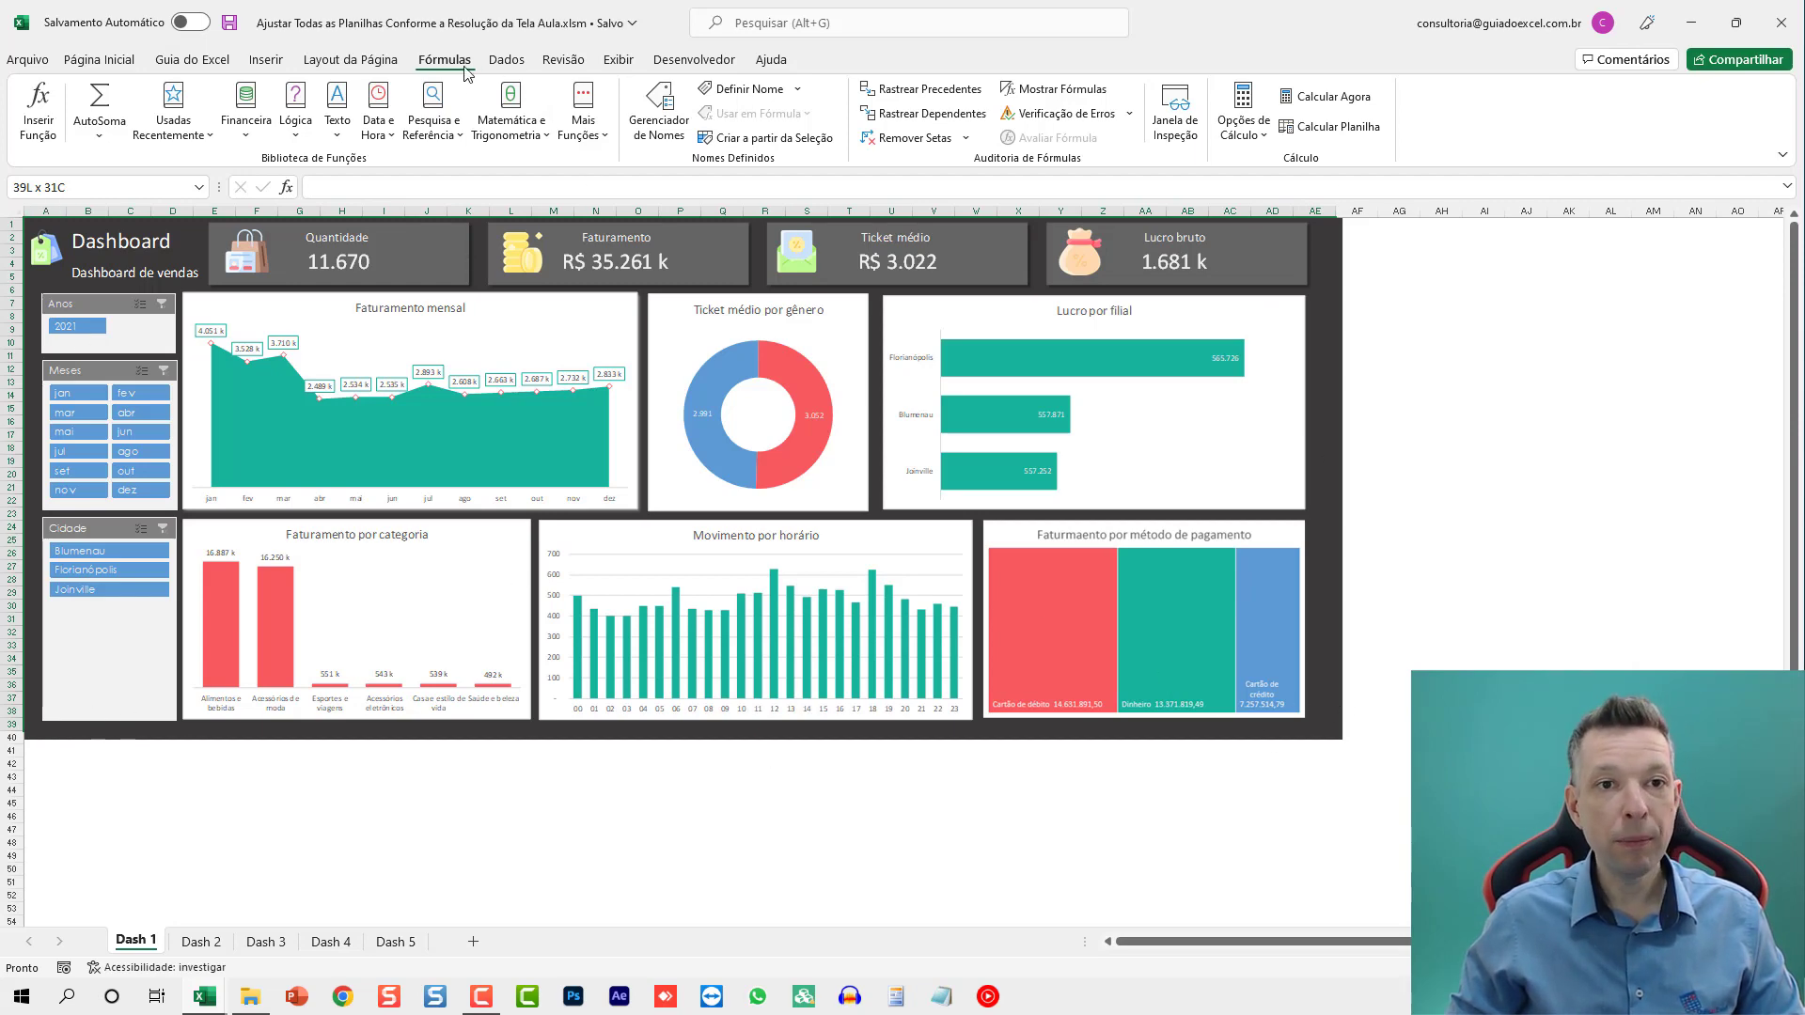
Define the name tela, scoped to Dash 1, referring to ='Dash 1'!$A$1:$AE$39
{"action": "left_click", "coordinate": [745, 90]}
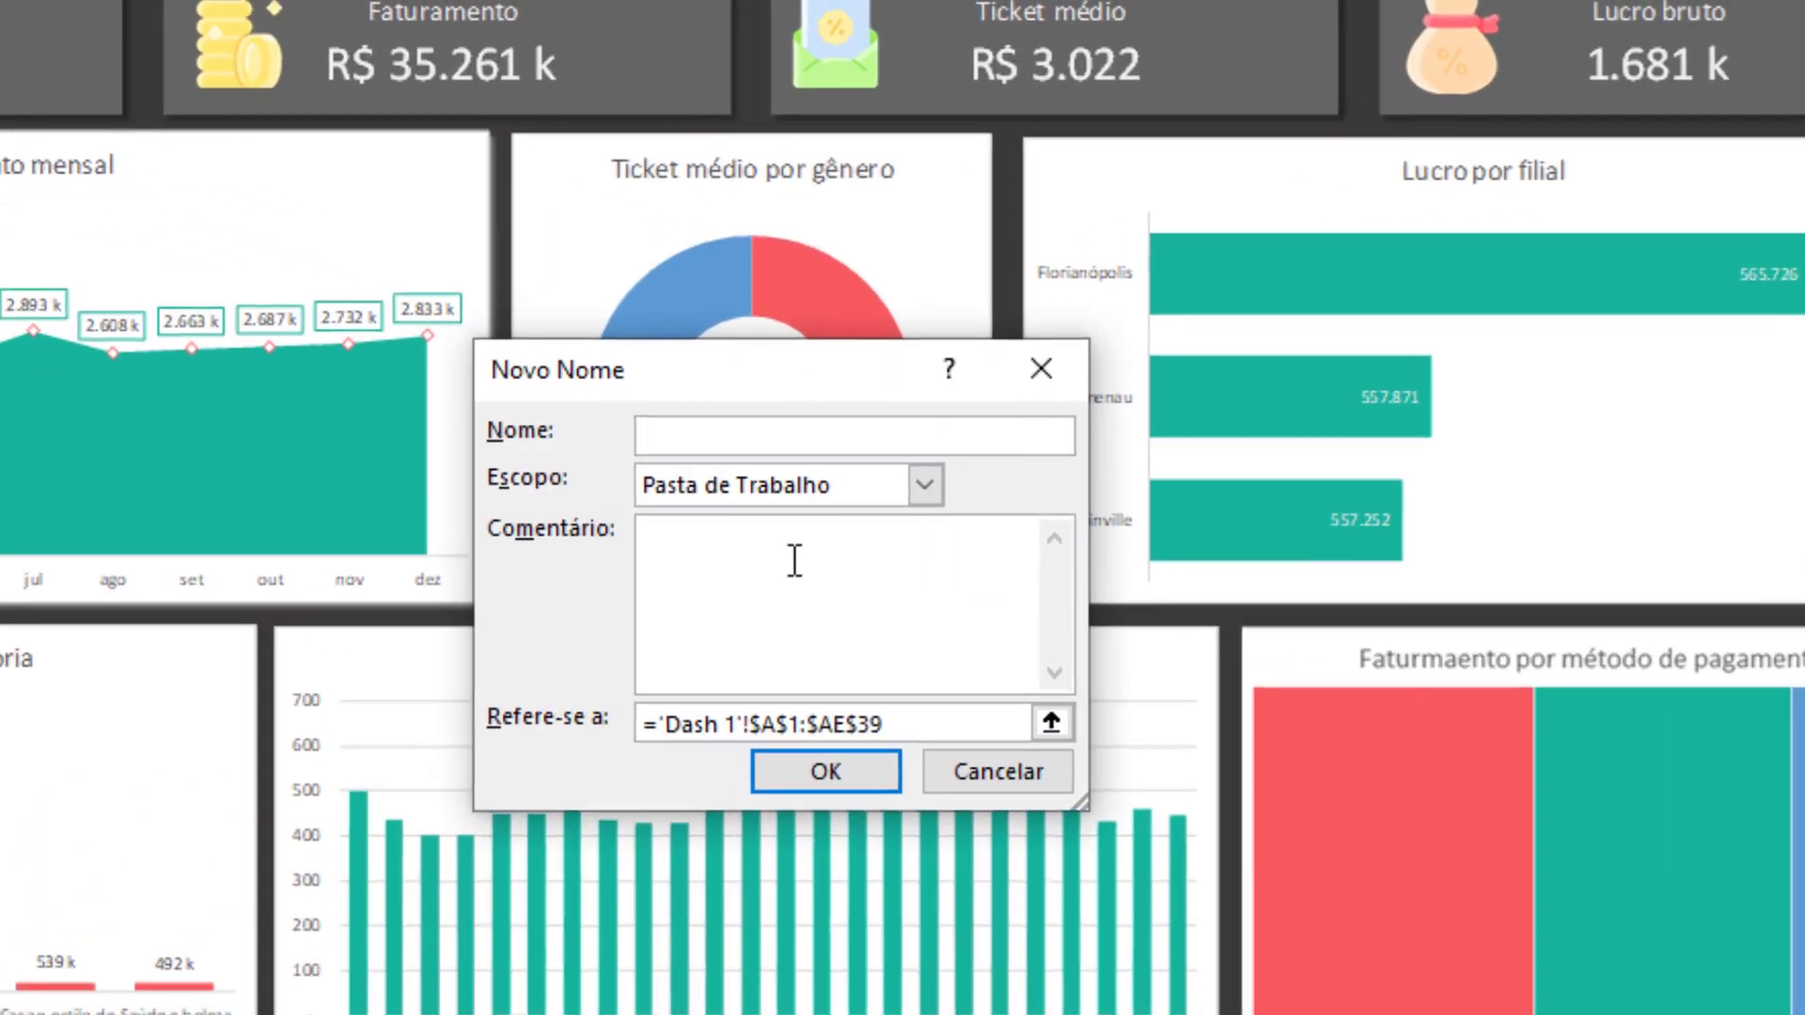
{"action": "left_click", "coordinate": [710, 477]}
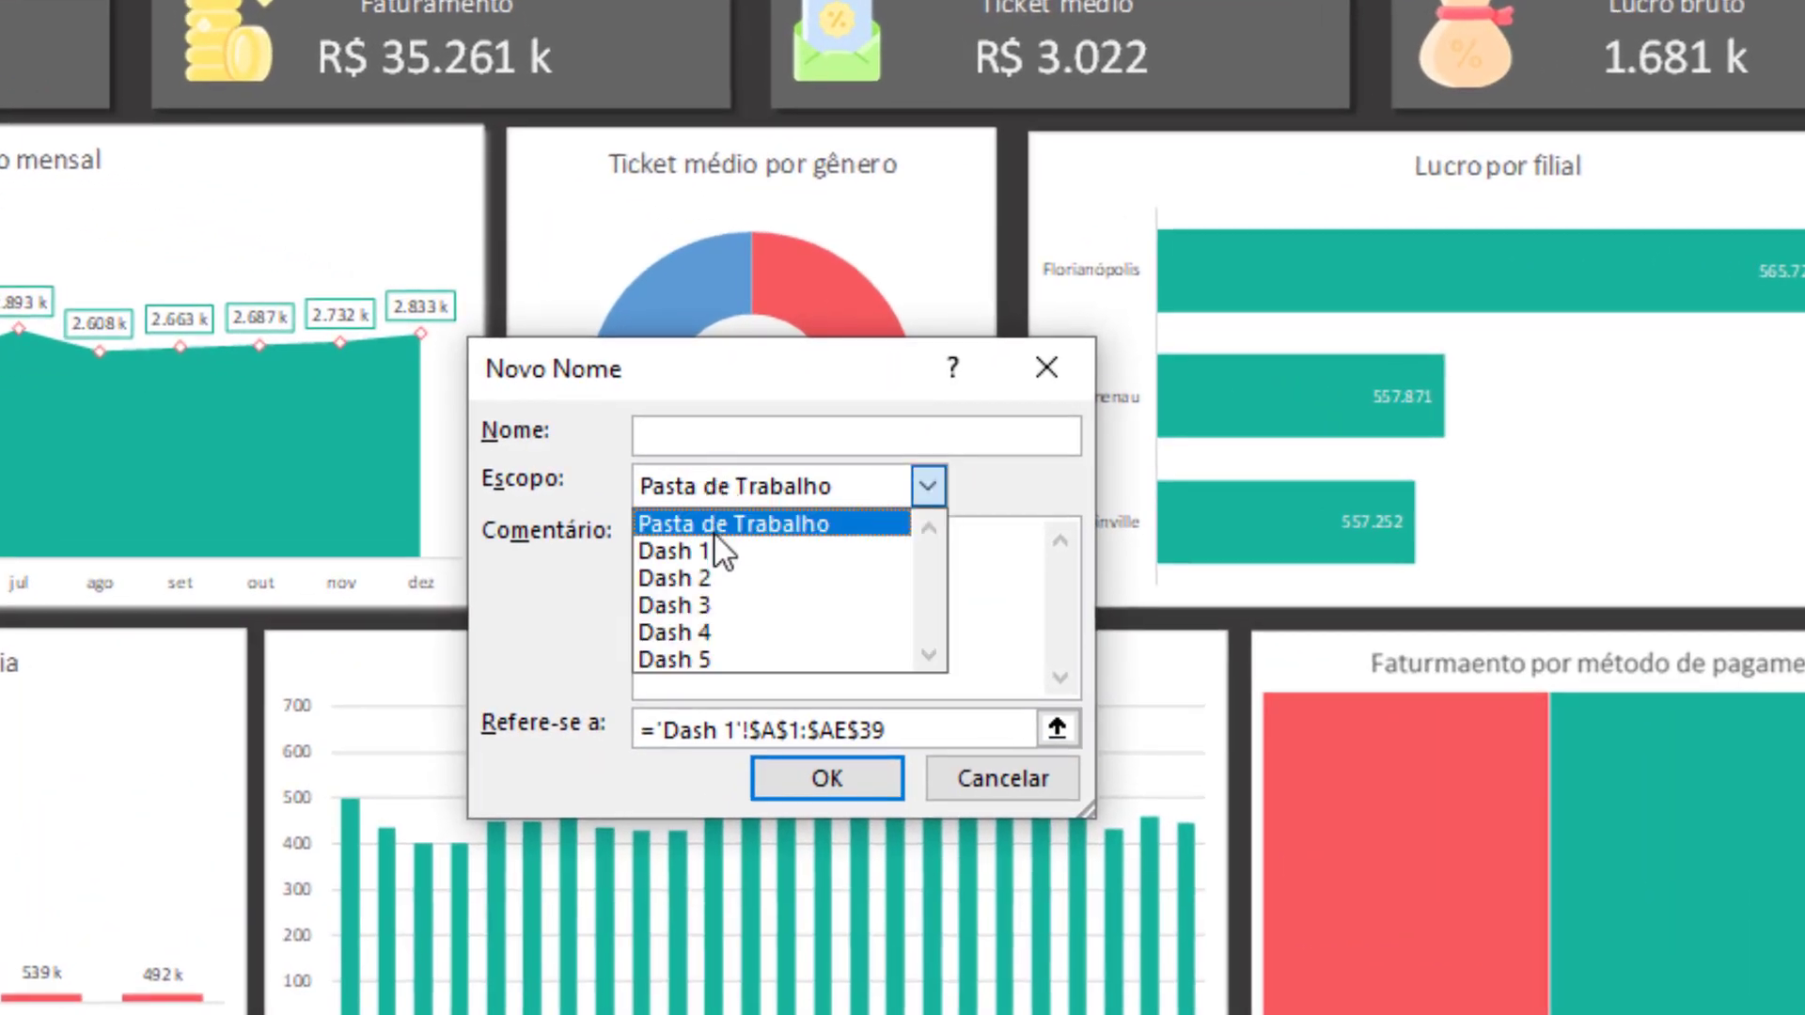
{"action": "left_click", "coordinate": [679, 549]}
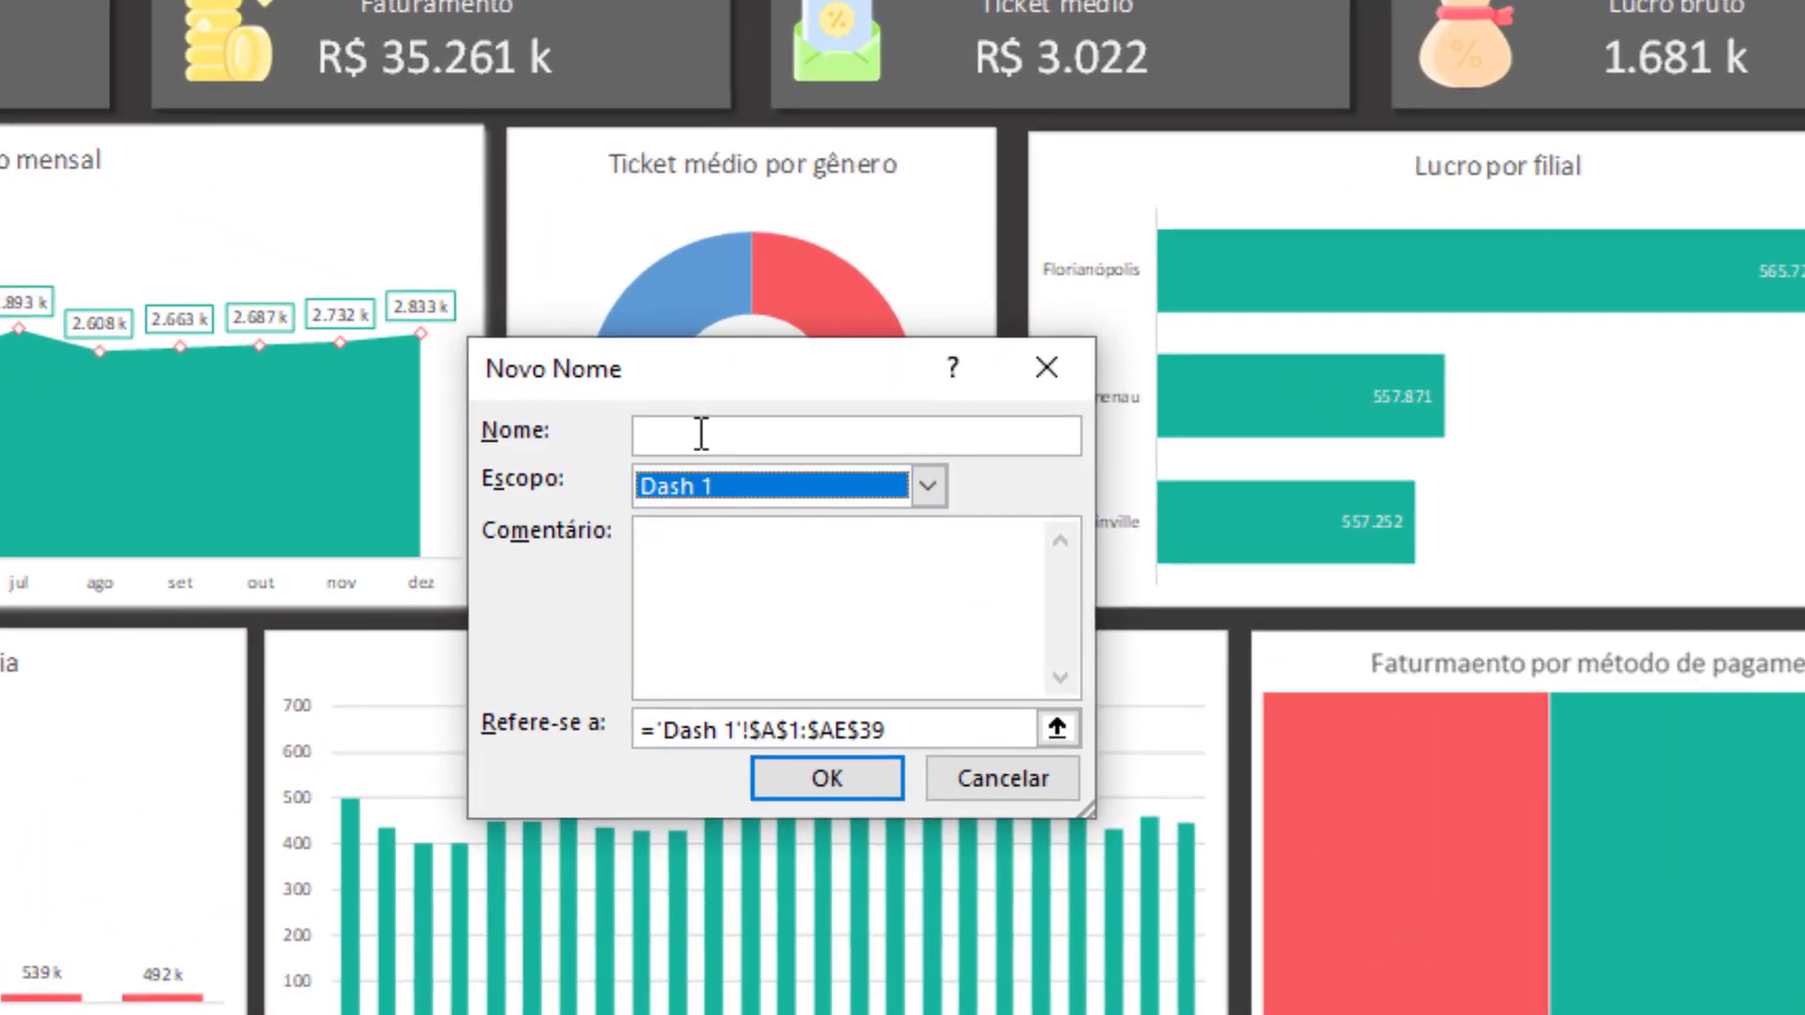
{"action": "left_click", "coordinate": [713, 428]}
{"action": "type", "text": "tela"}
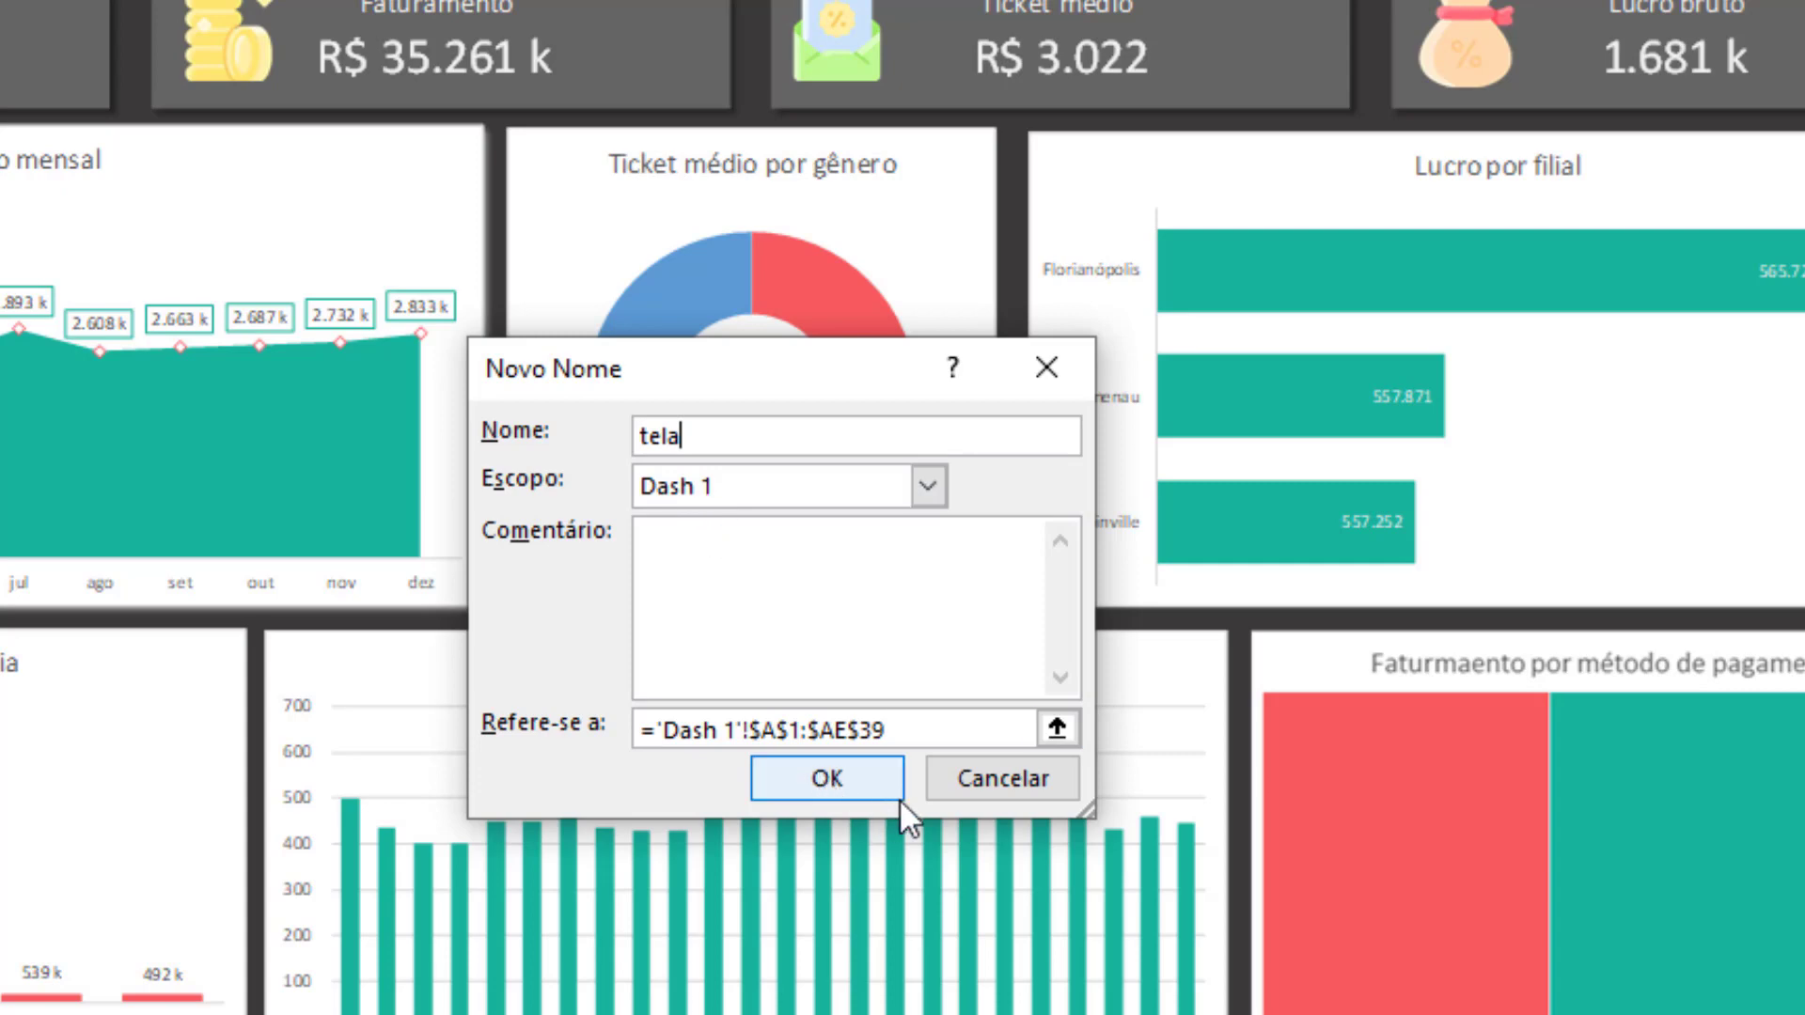
{"action": "left_click", "coordinate": [806, 782]}
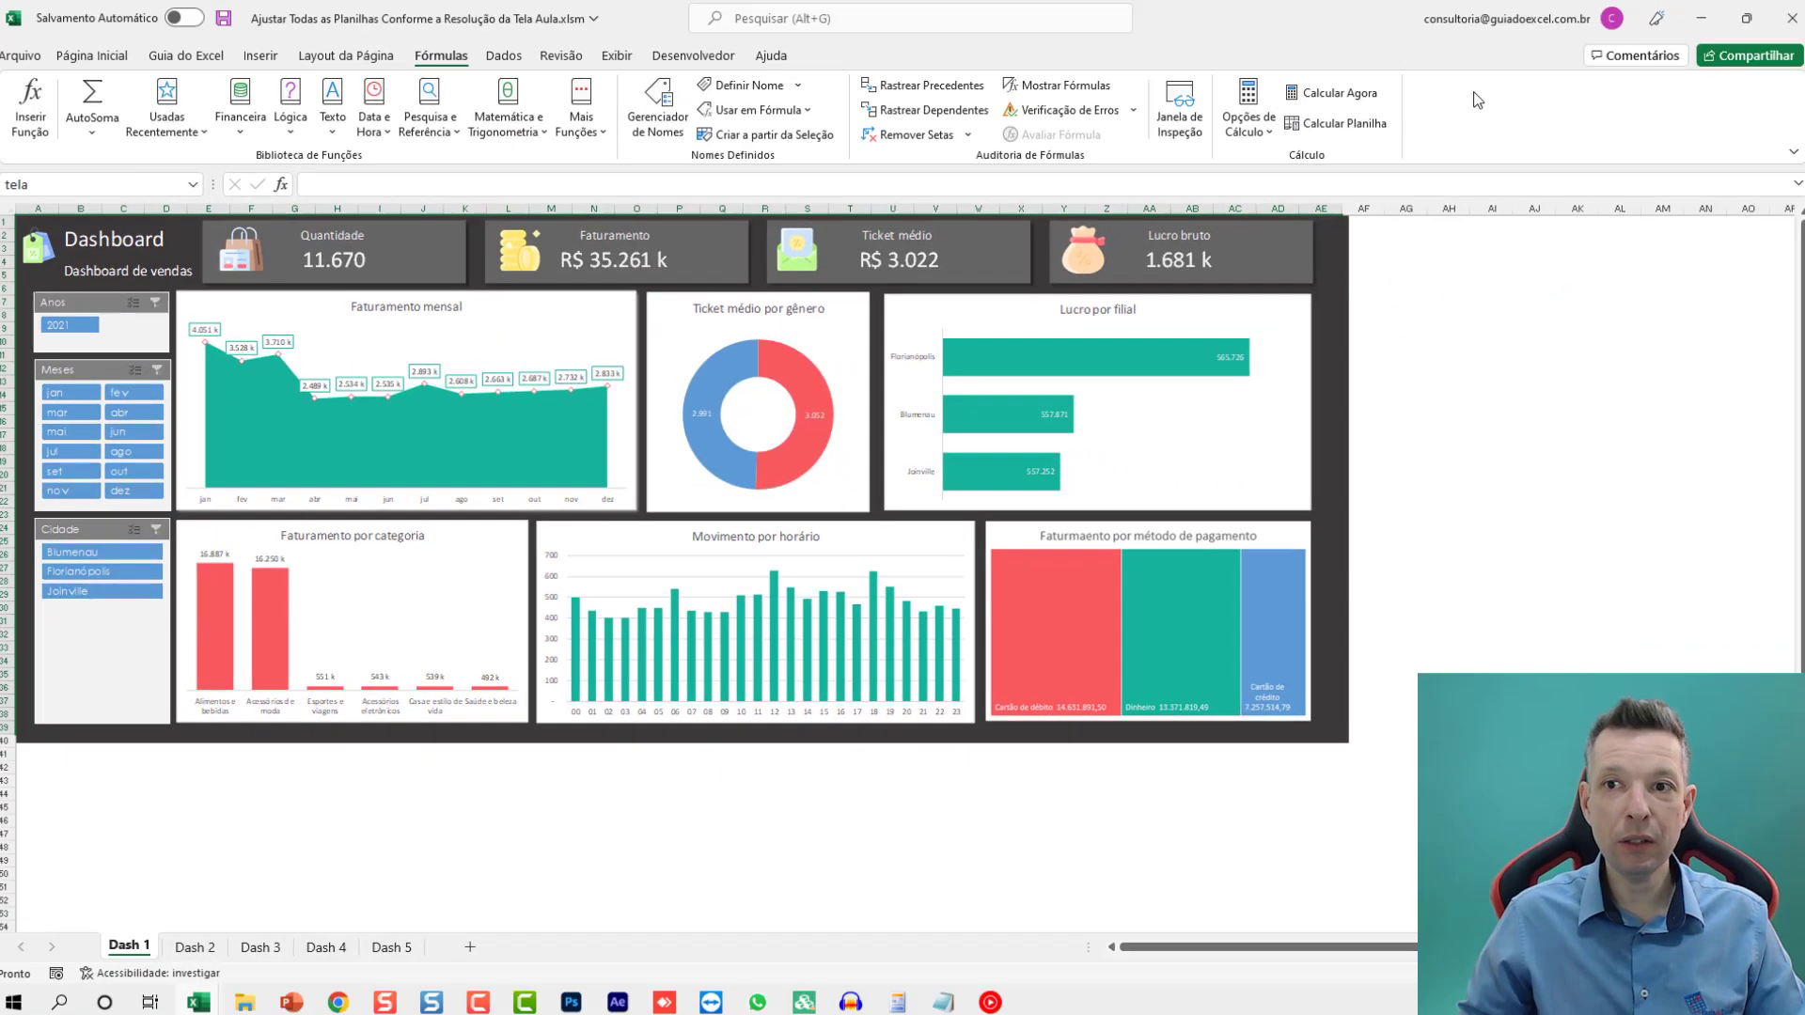
Enable the Desenvolvedor tab through the ribbon customisation settings
{"action": "right_click", "coordinate": [1472, 98]}
{"action": "left_click", "coordinate": [1582, 140]}
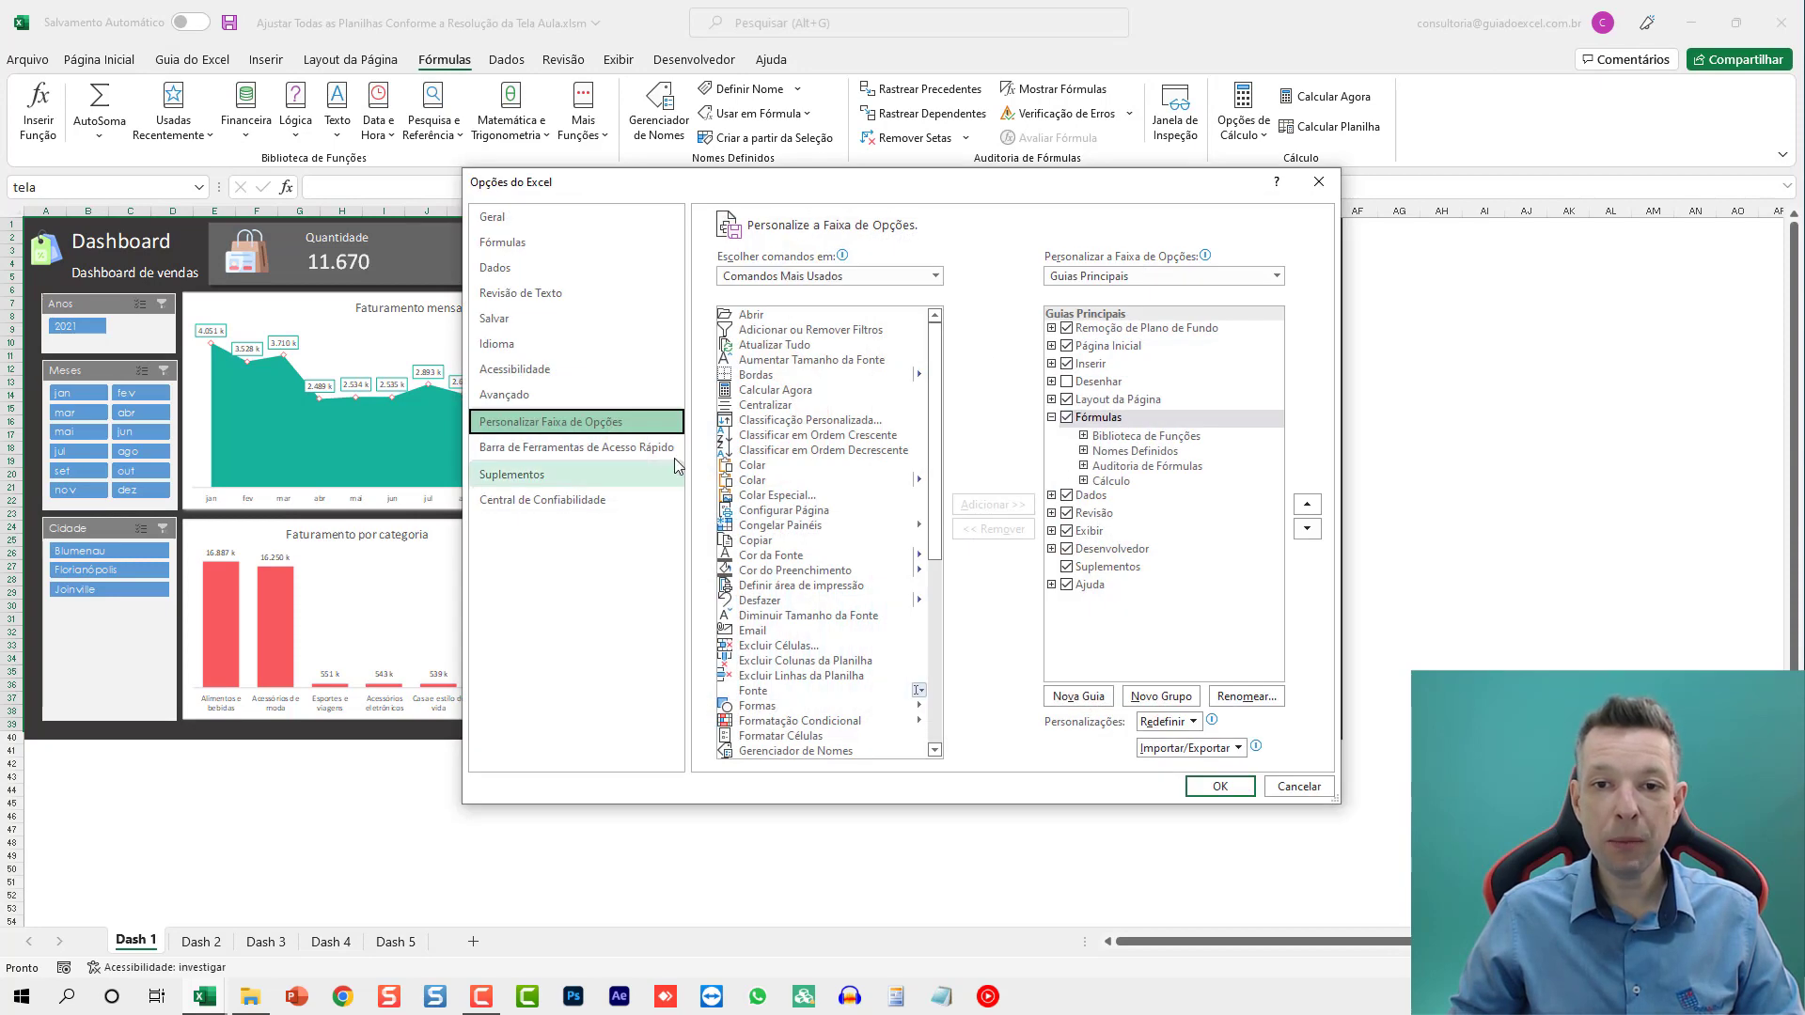
{"action": "left_click", "coordinate": [1115, 550]}
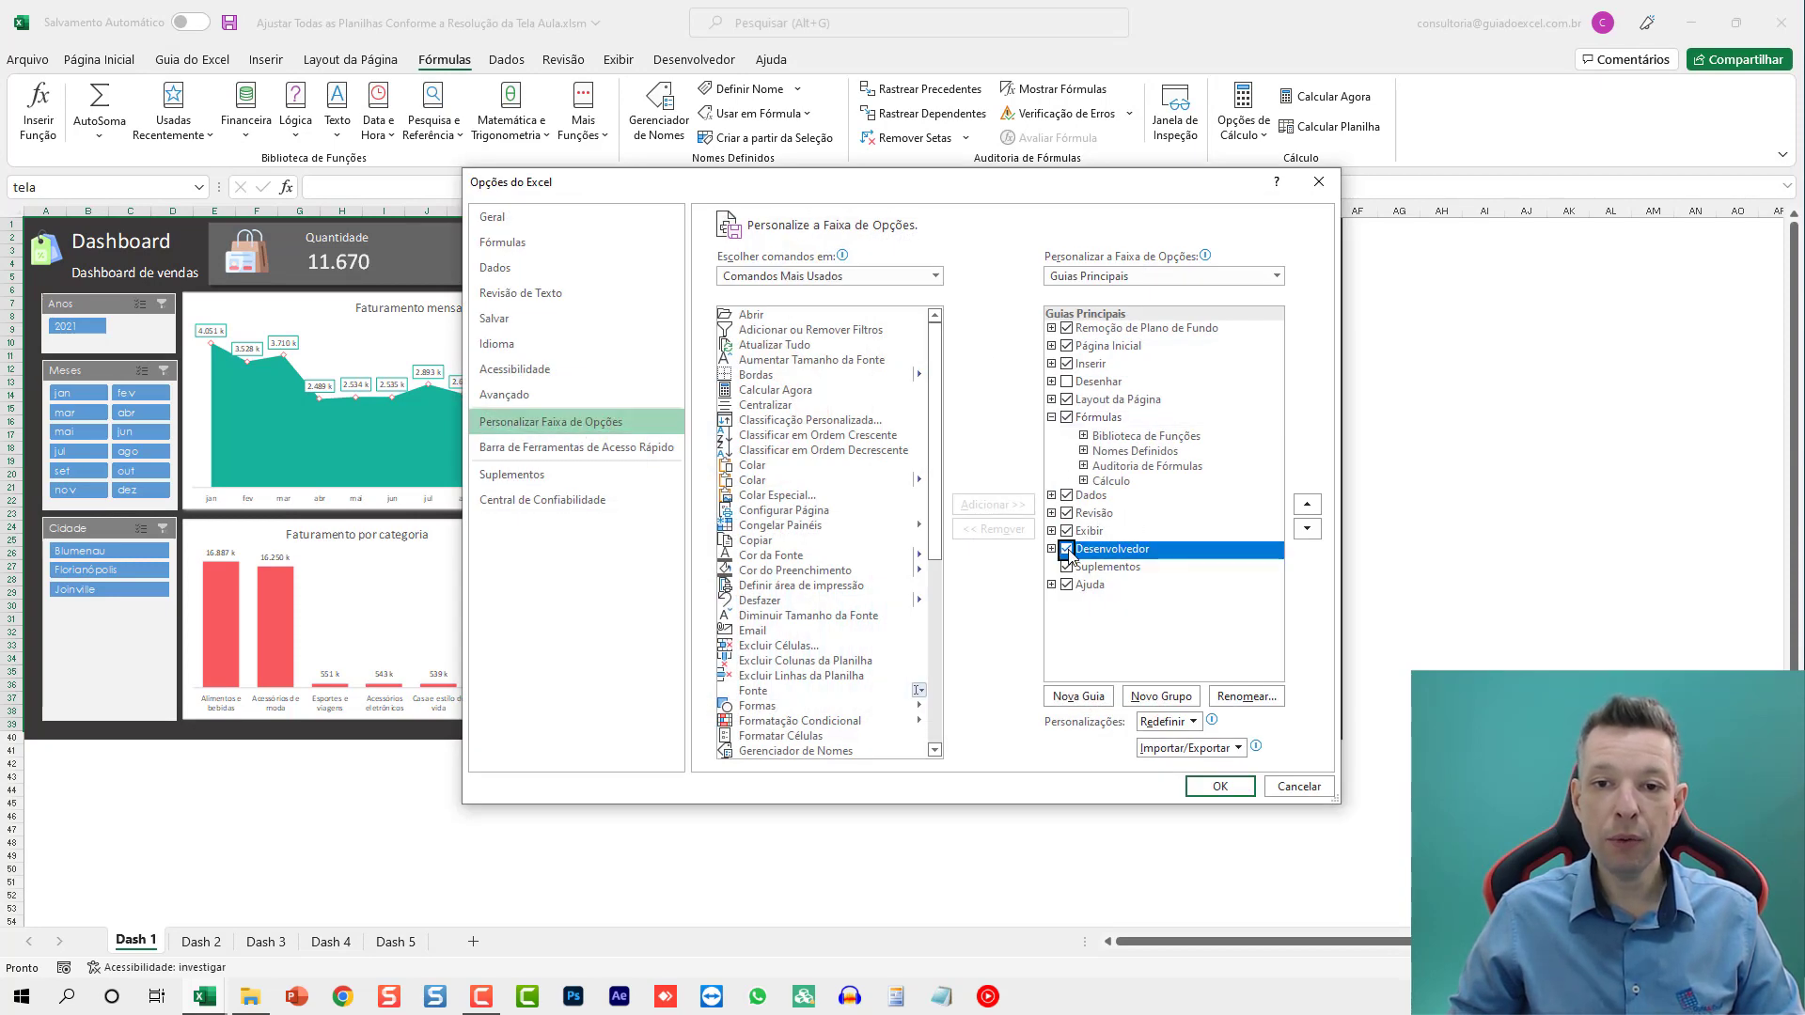
{"action": "left_click", "coordinate": [1219, 786]}
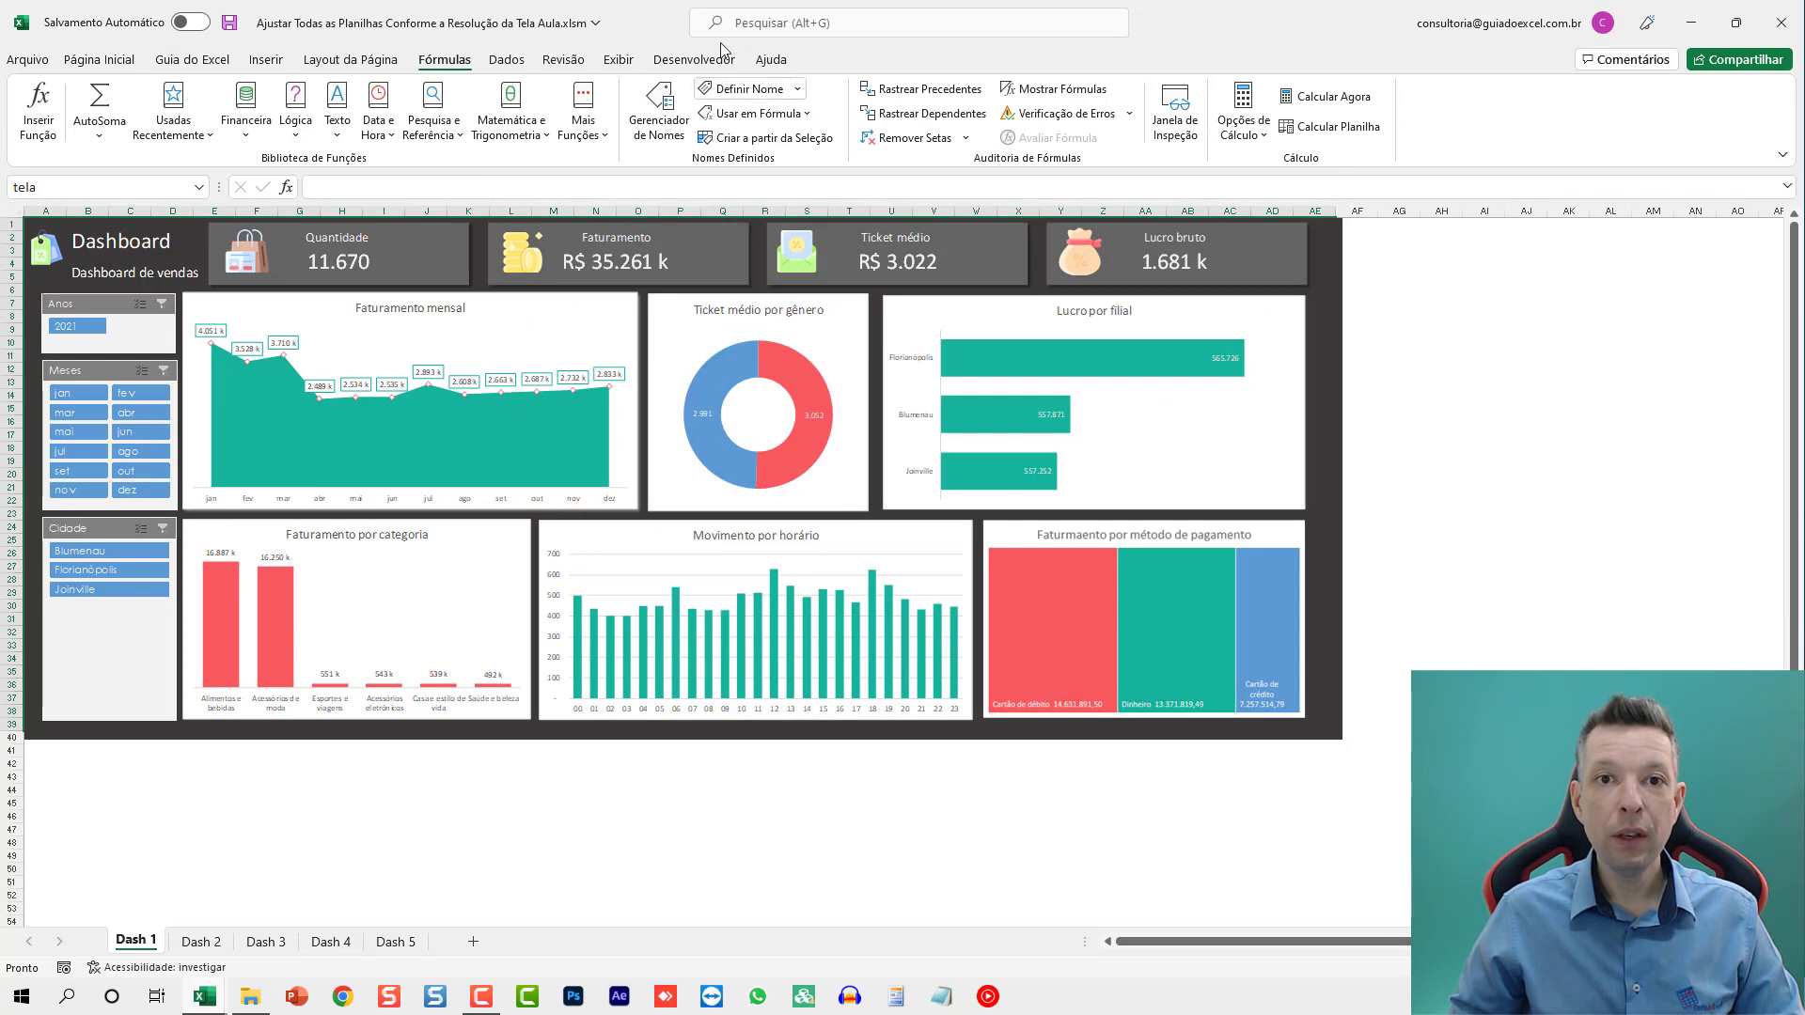
Start recording Macro3 and select the whole tela dashboard range
{"action": "left_click", "coordinate": [693, 60]}
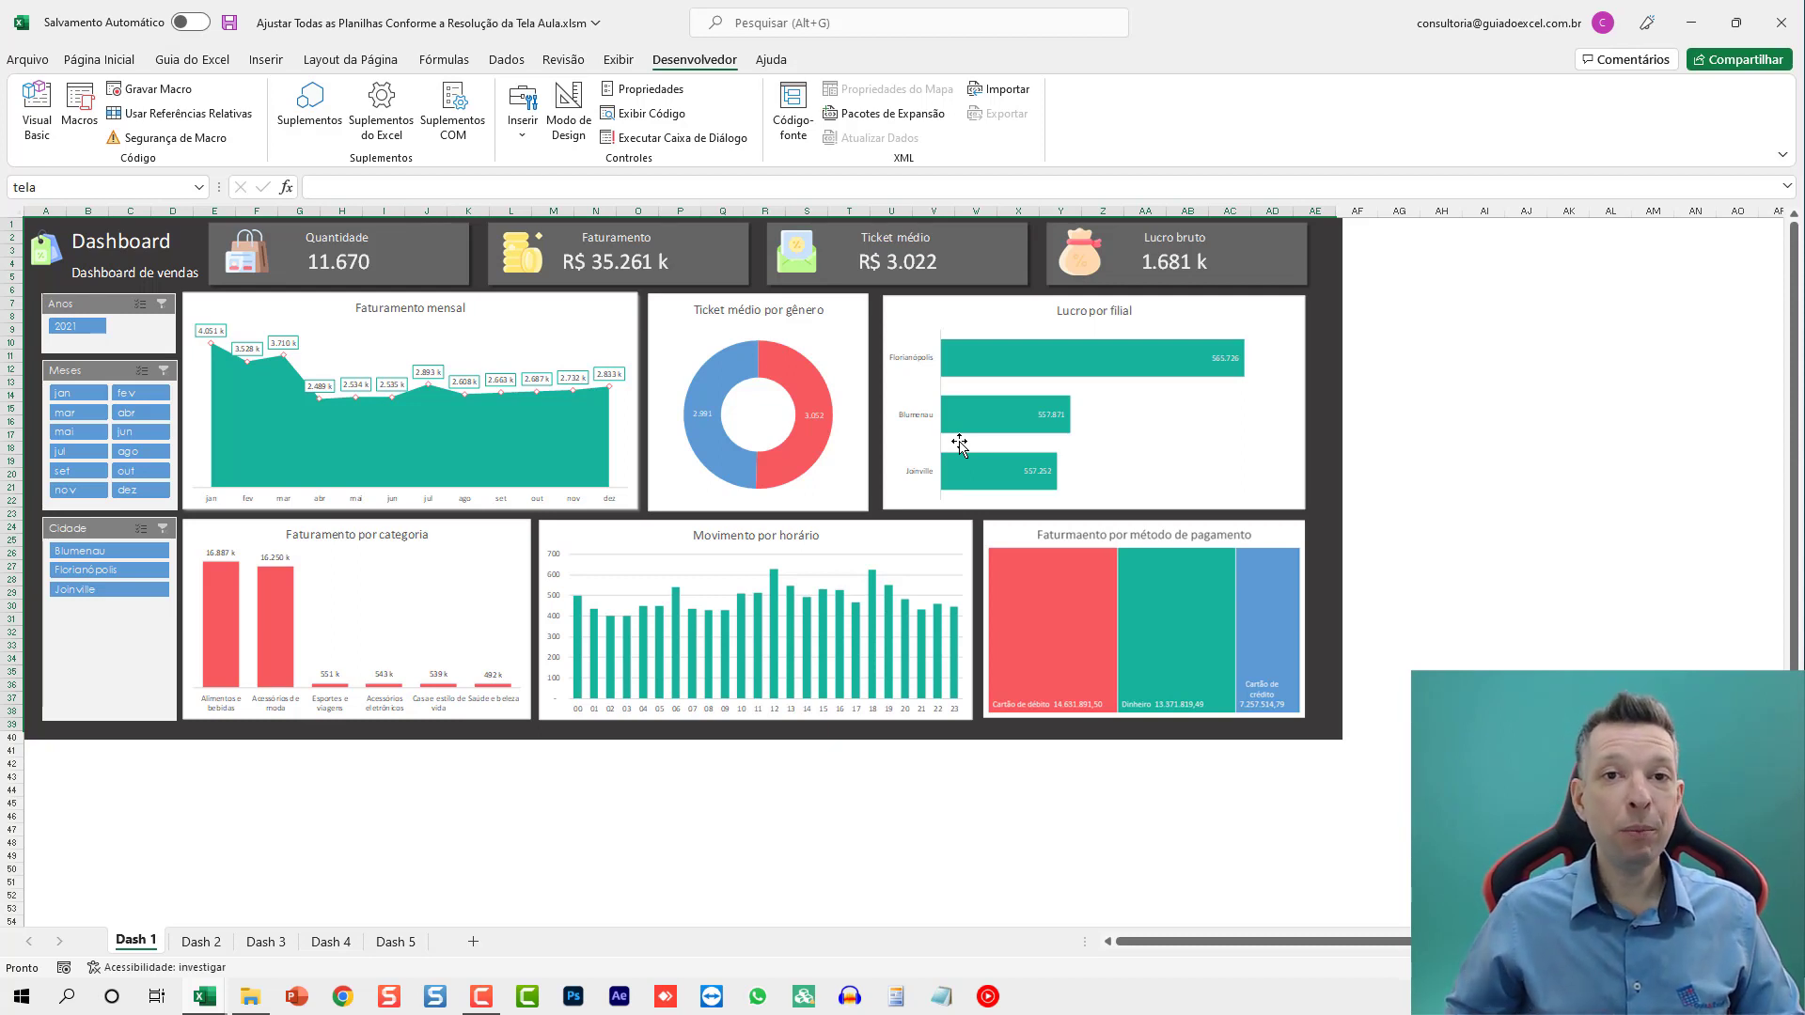
{"action": "left_click", "coordinate": [148, 89]}
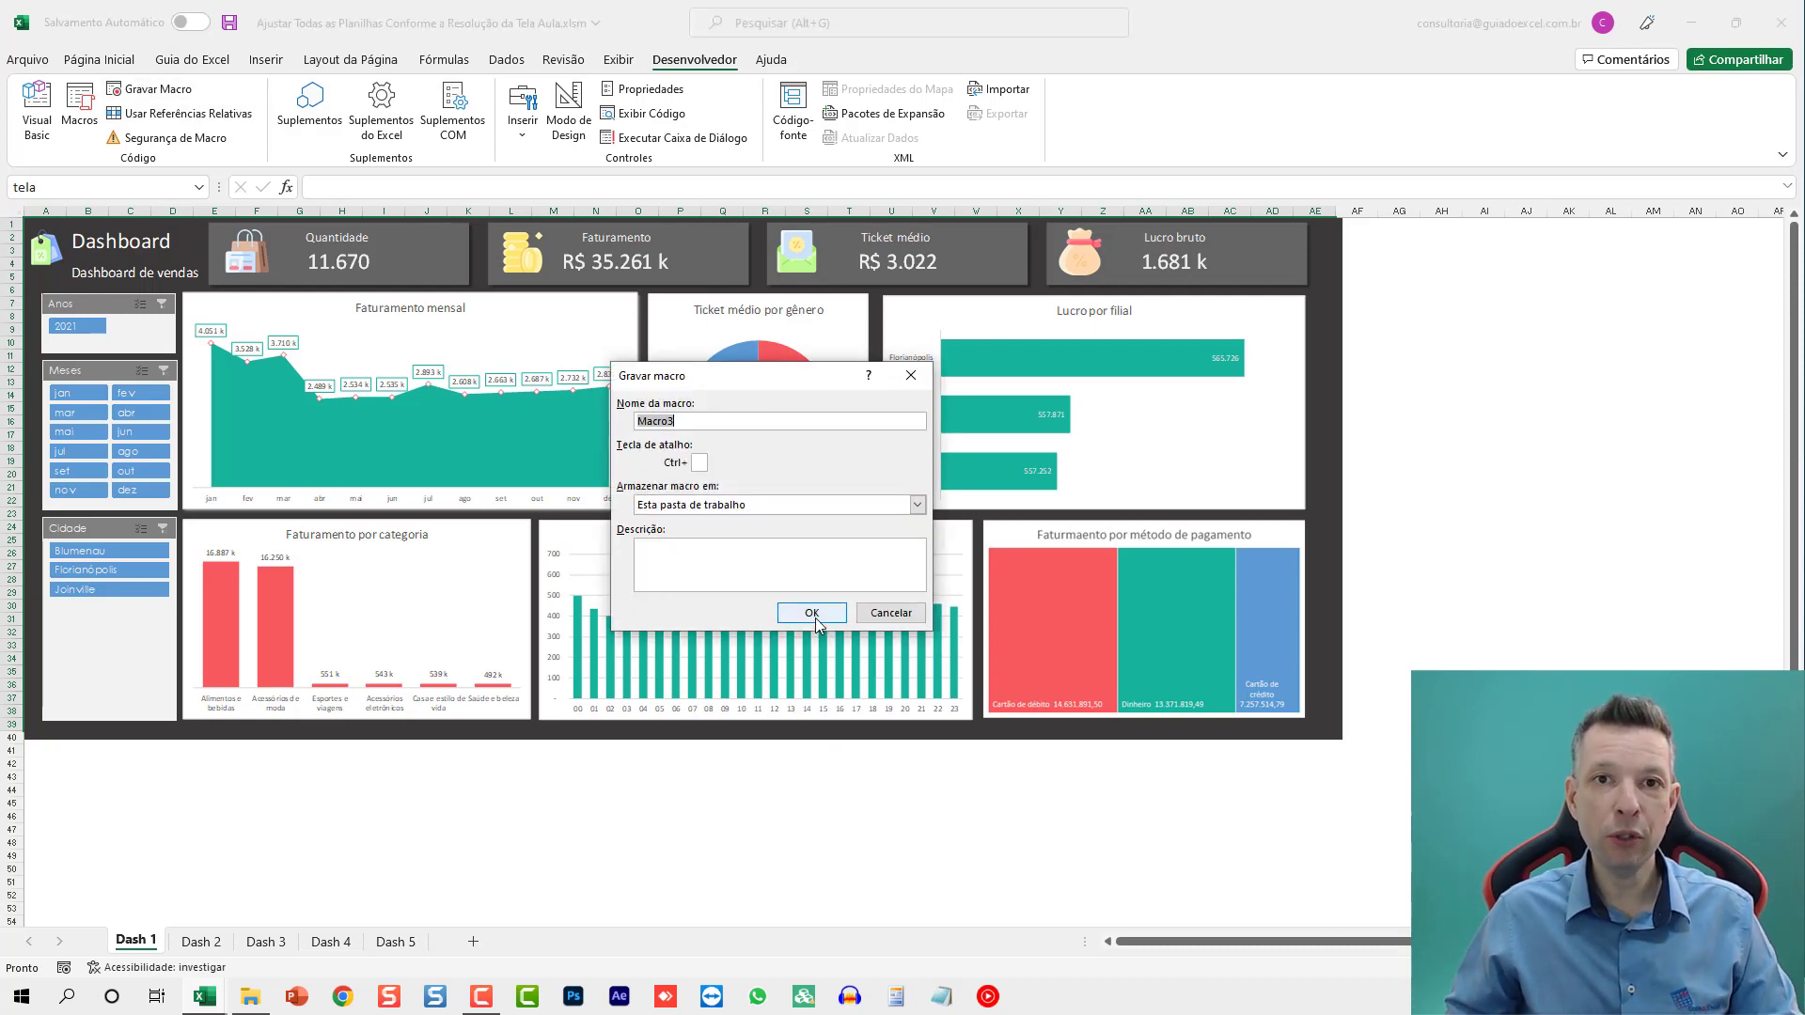
{"action": "left_click", "coordinate": [812, 613]}
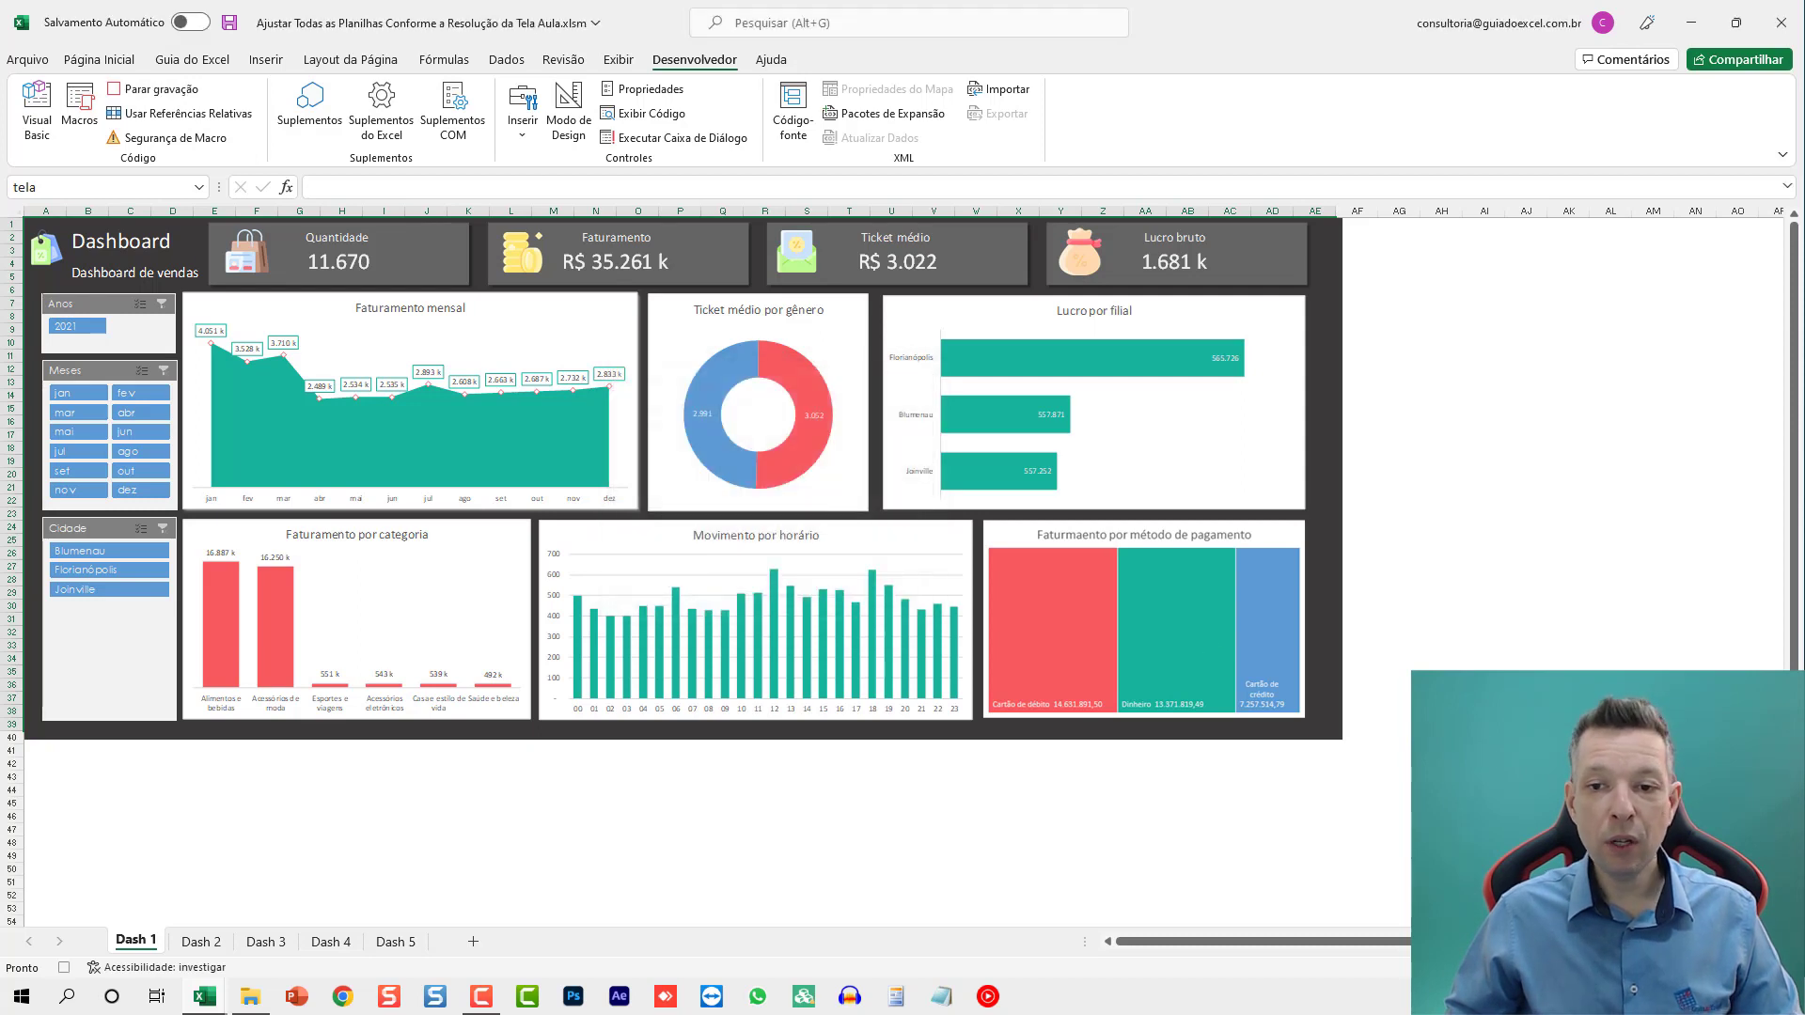
{"action": "left_click", "coordinate": [1317, 739]}
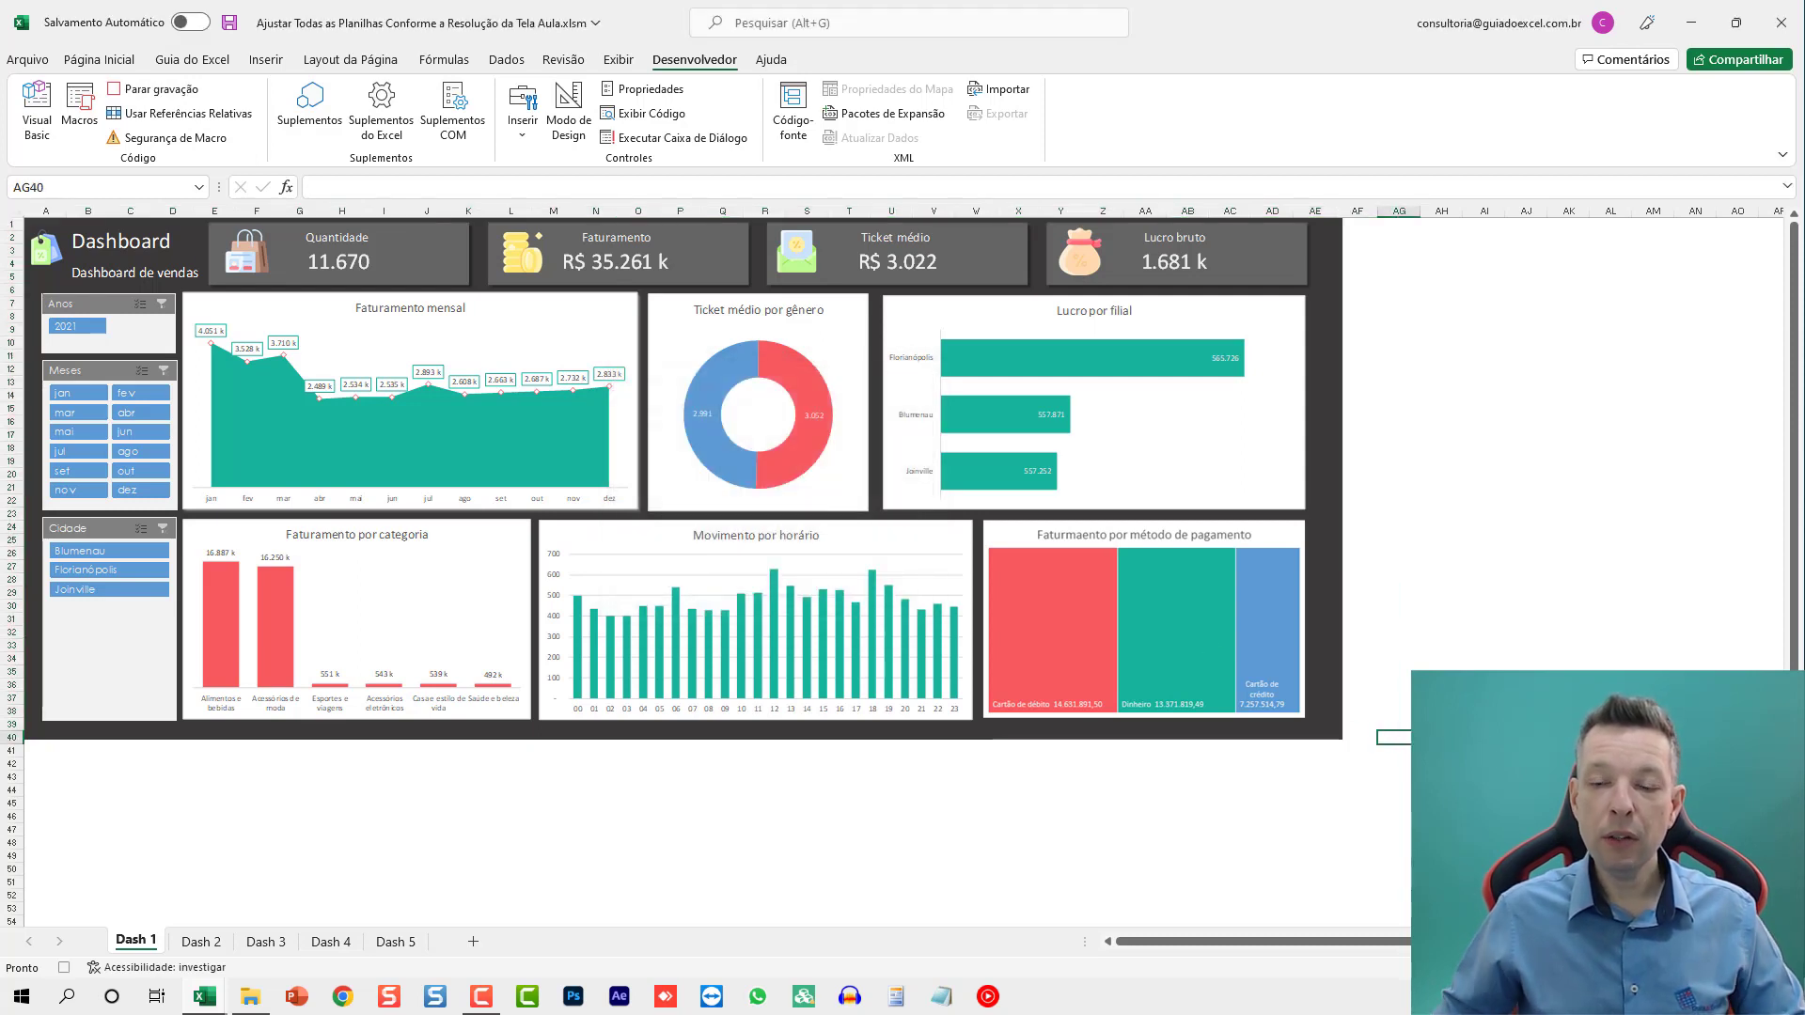
{"action": "left_click", "coordinate": [198, 187]}
{"action": "left_click", "coordinate": [57, 204]}
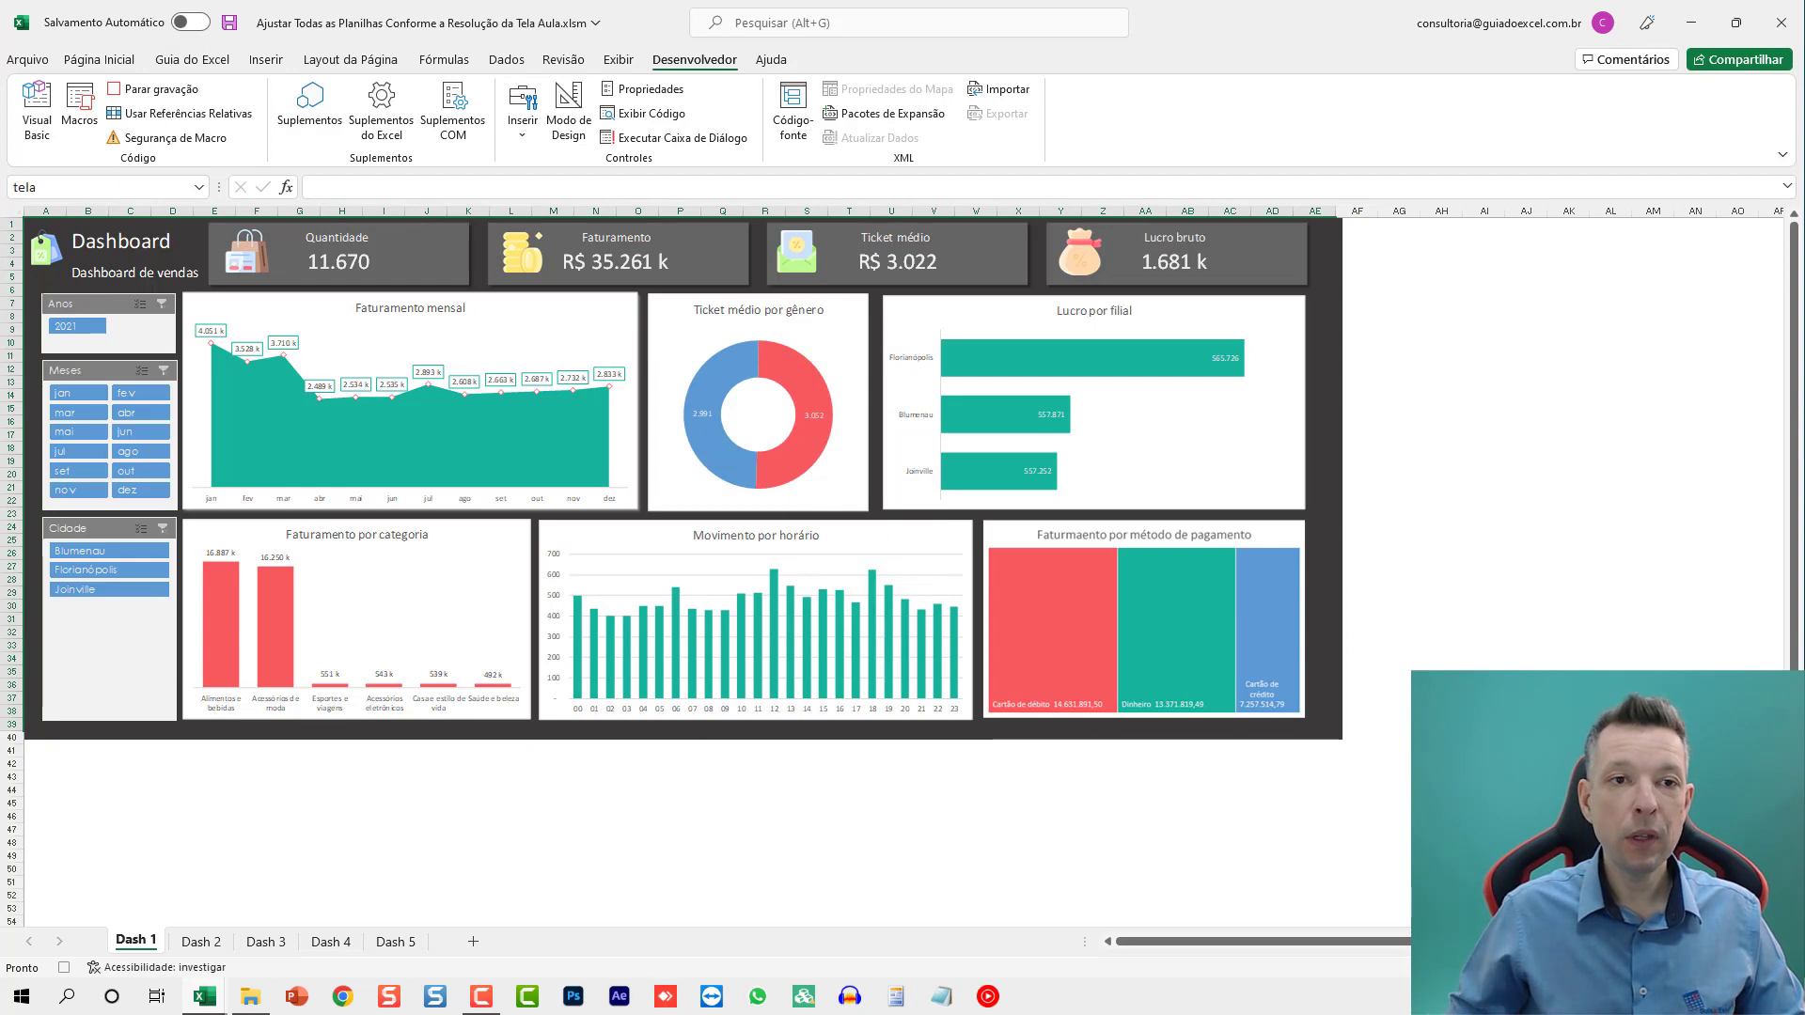
Record a Zoom na Seleção on the tela range, then open the Visual Basic editor
{"action": "left_click", "coordinate": [564, 62]}
{"action": "left_click", "coordinate": [617, 62]}
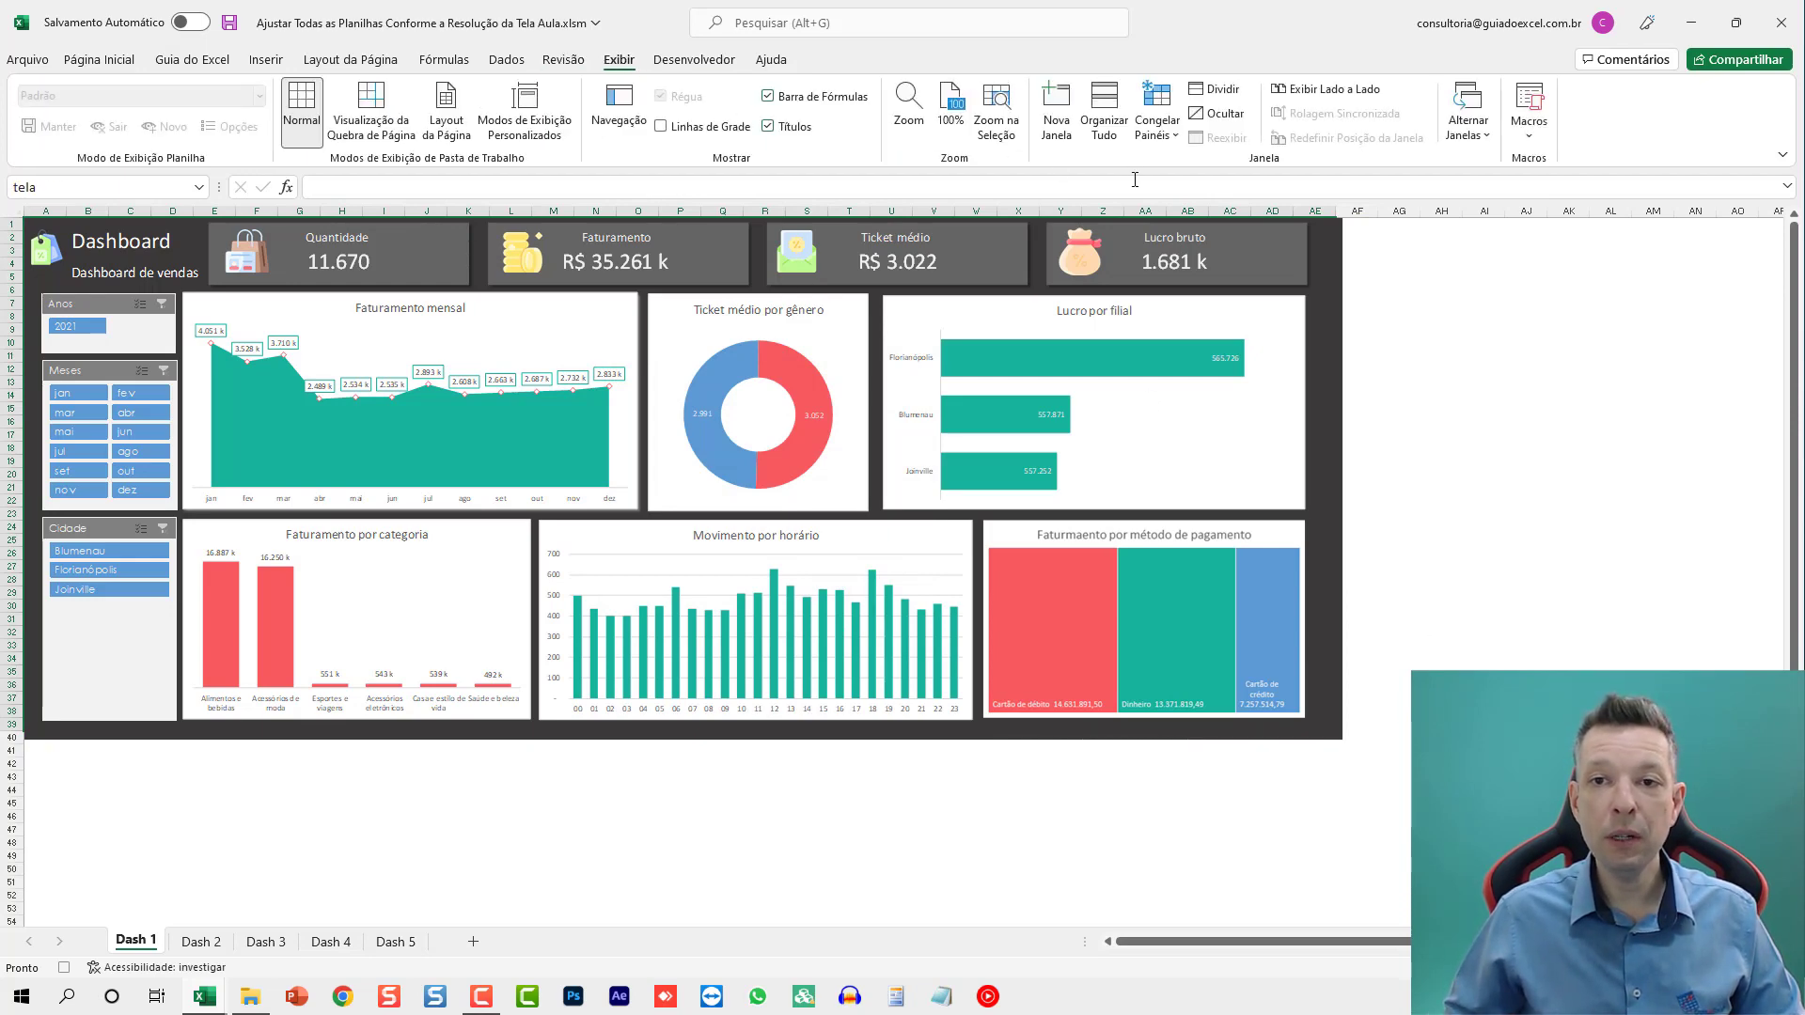
{"action": "left_click", "coordinate": [998, 110]}
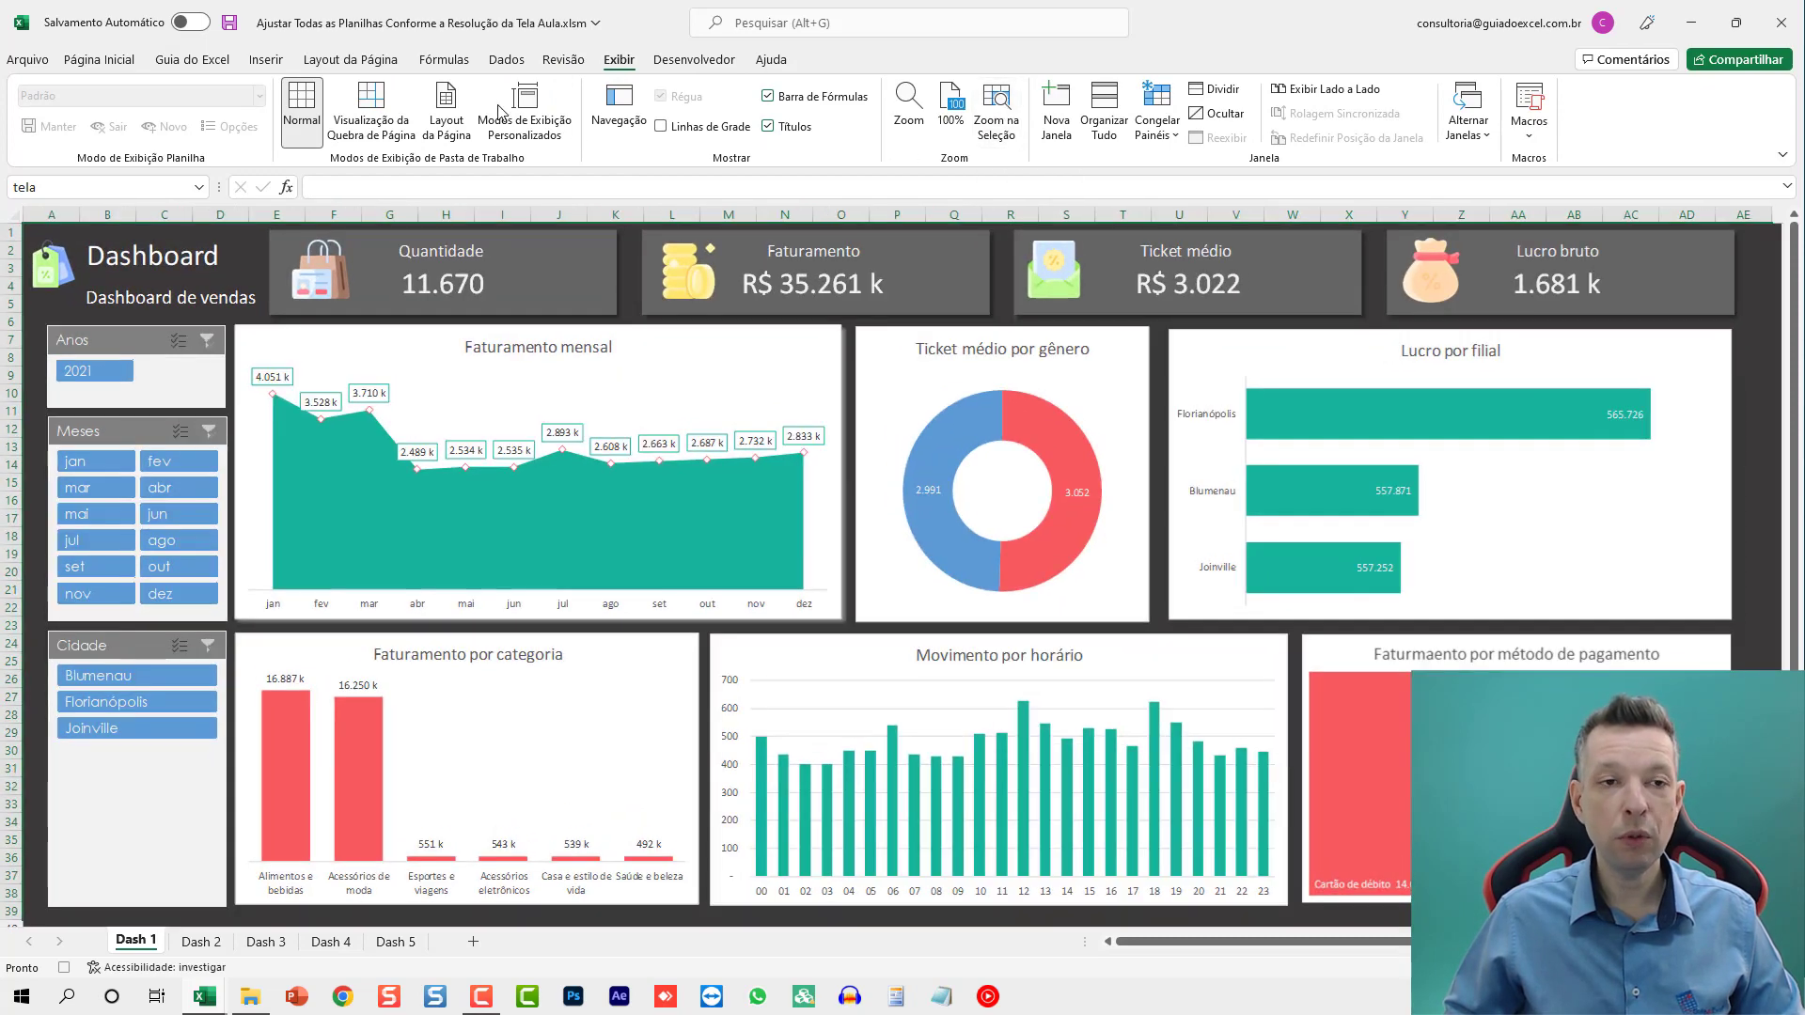
{"action": "left_click", "coordinate": [694, 59]}
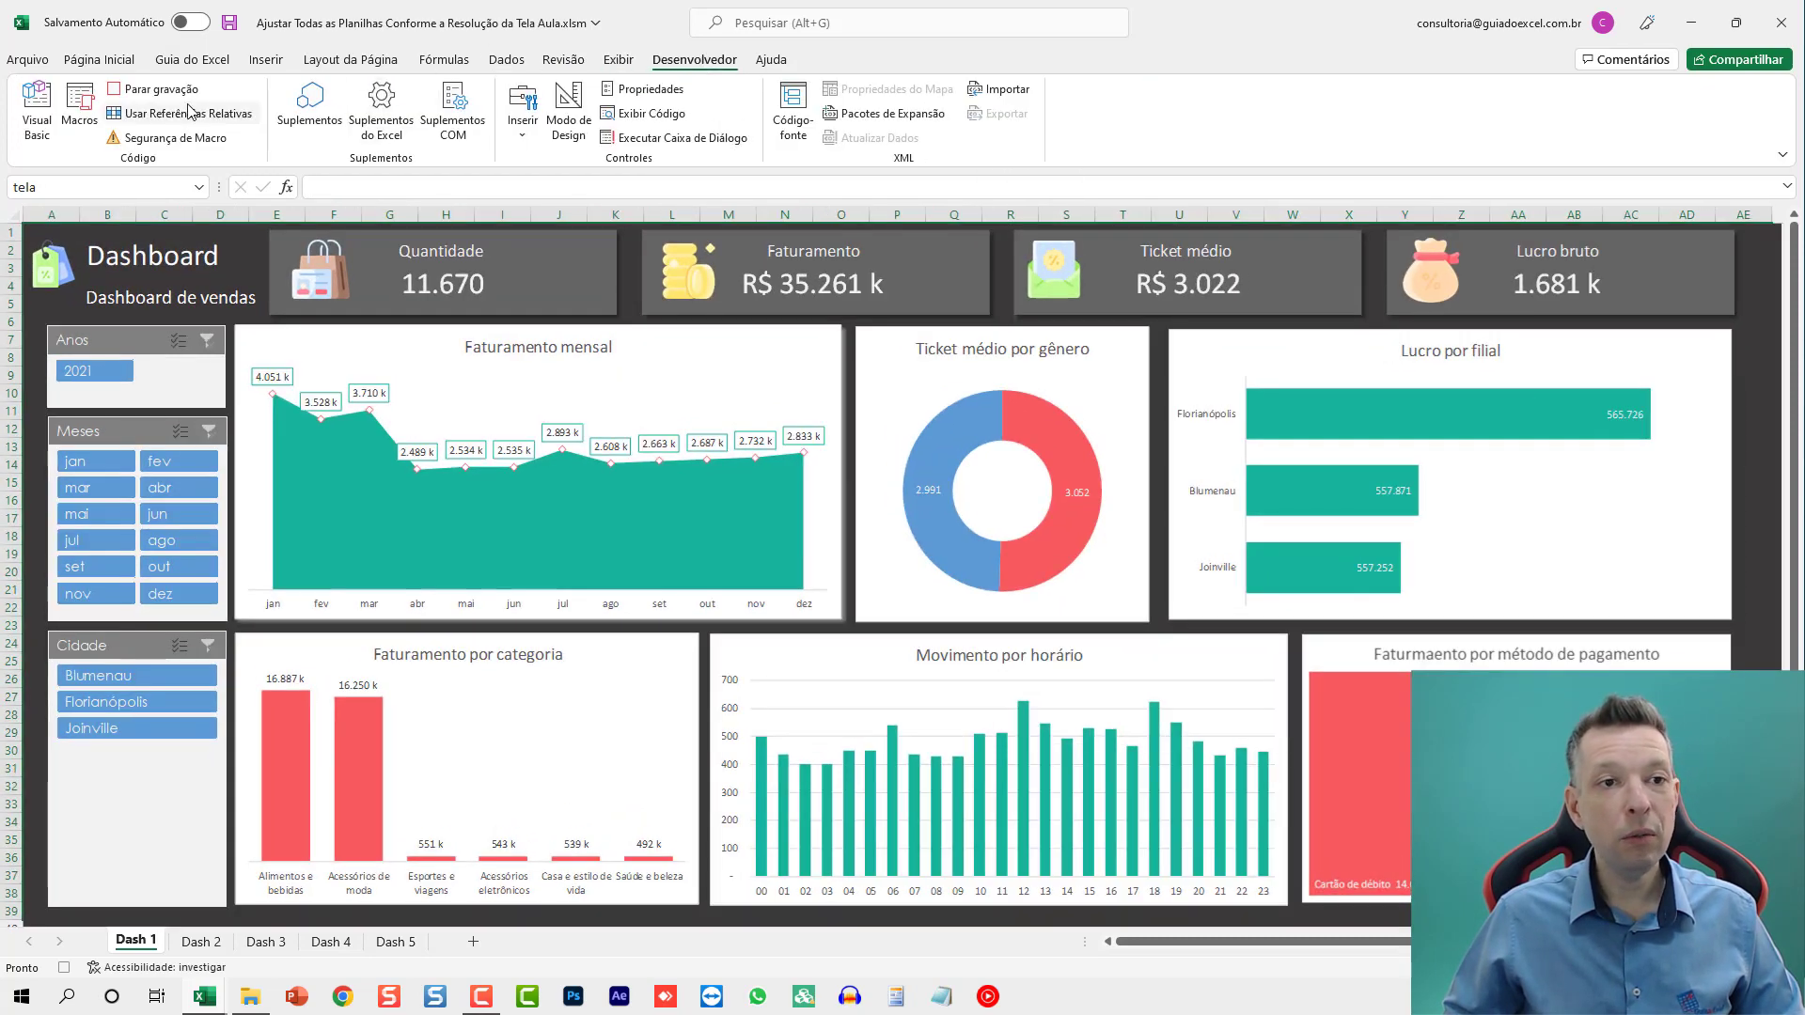
{"action": "left_click", "coordinate": [38, 113]}
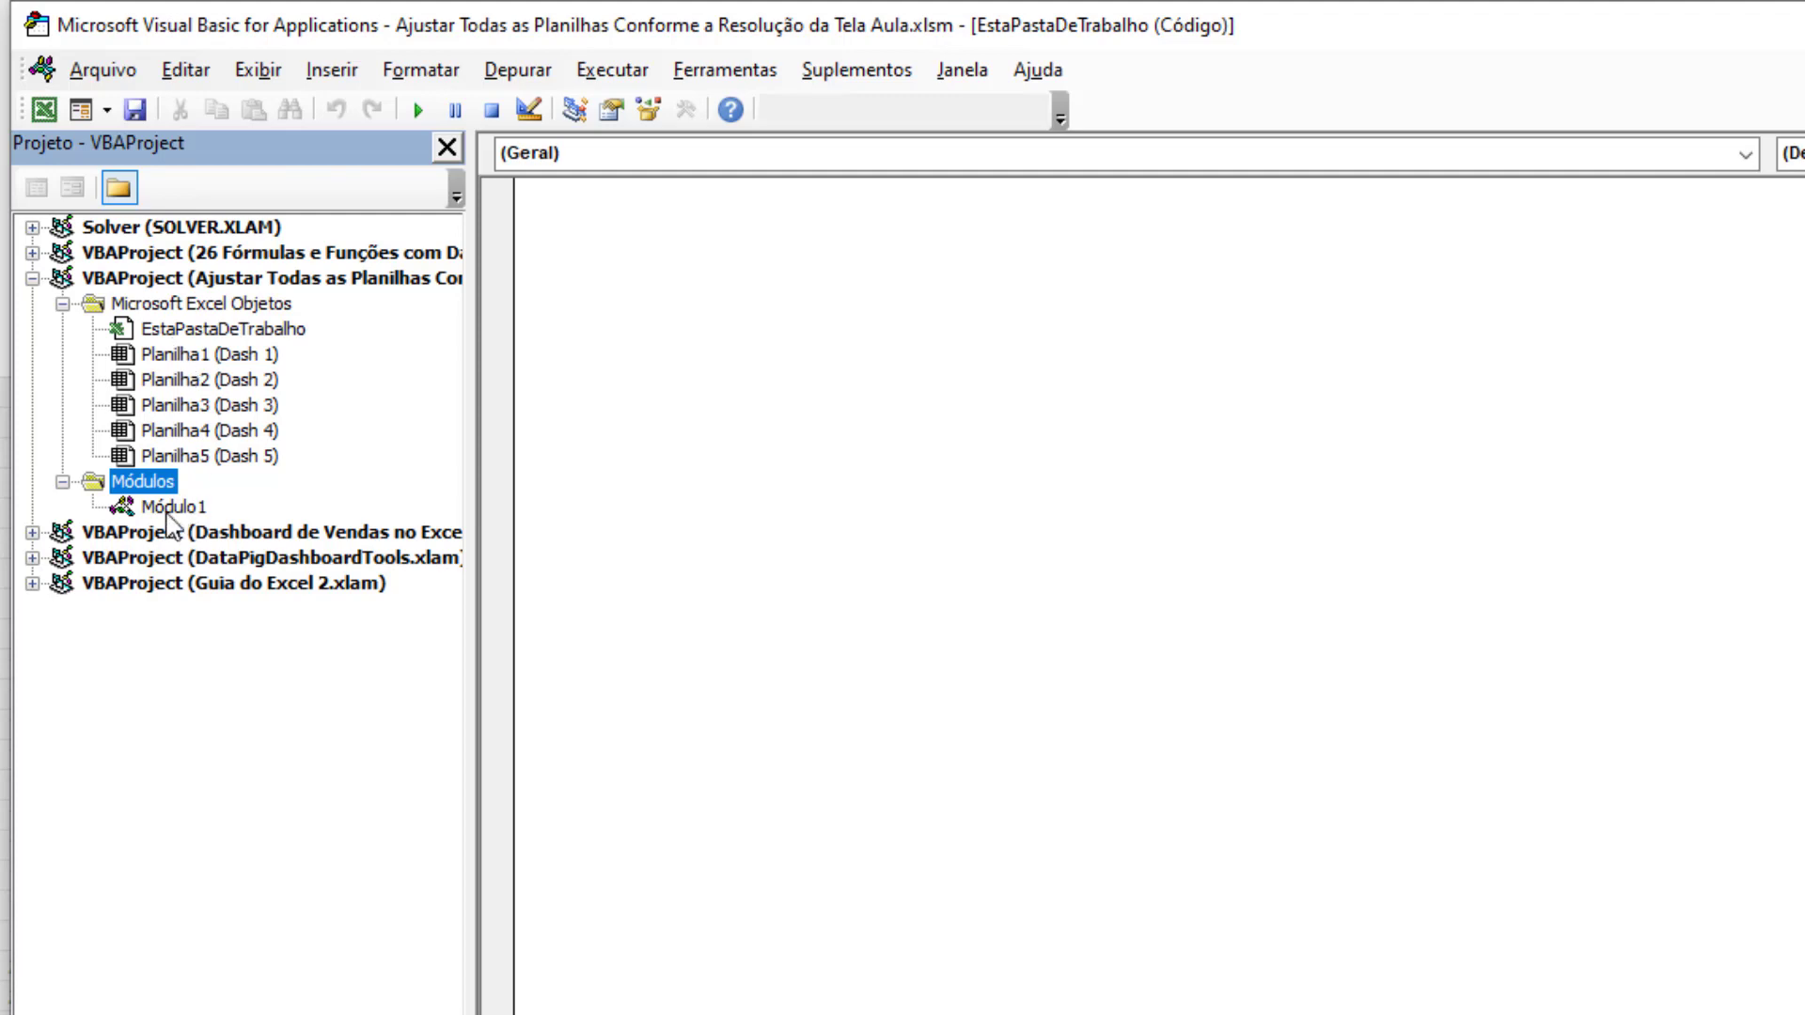
In Módulo1, delete Macro3's comment lines and its Range(Selection, Cells(1)).Select line
{"action": "double_click", "coordinate": [171, 512]}
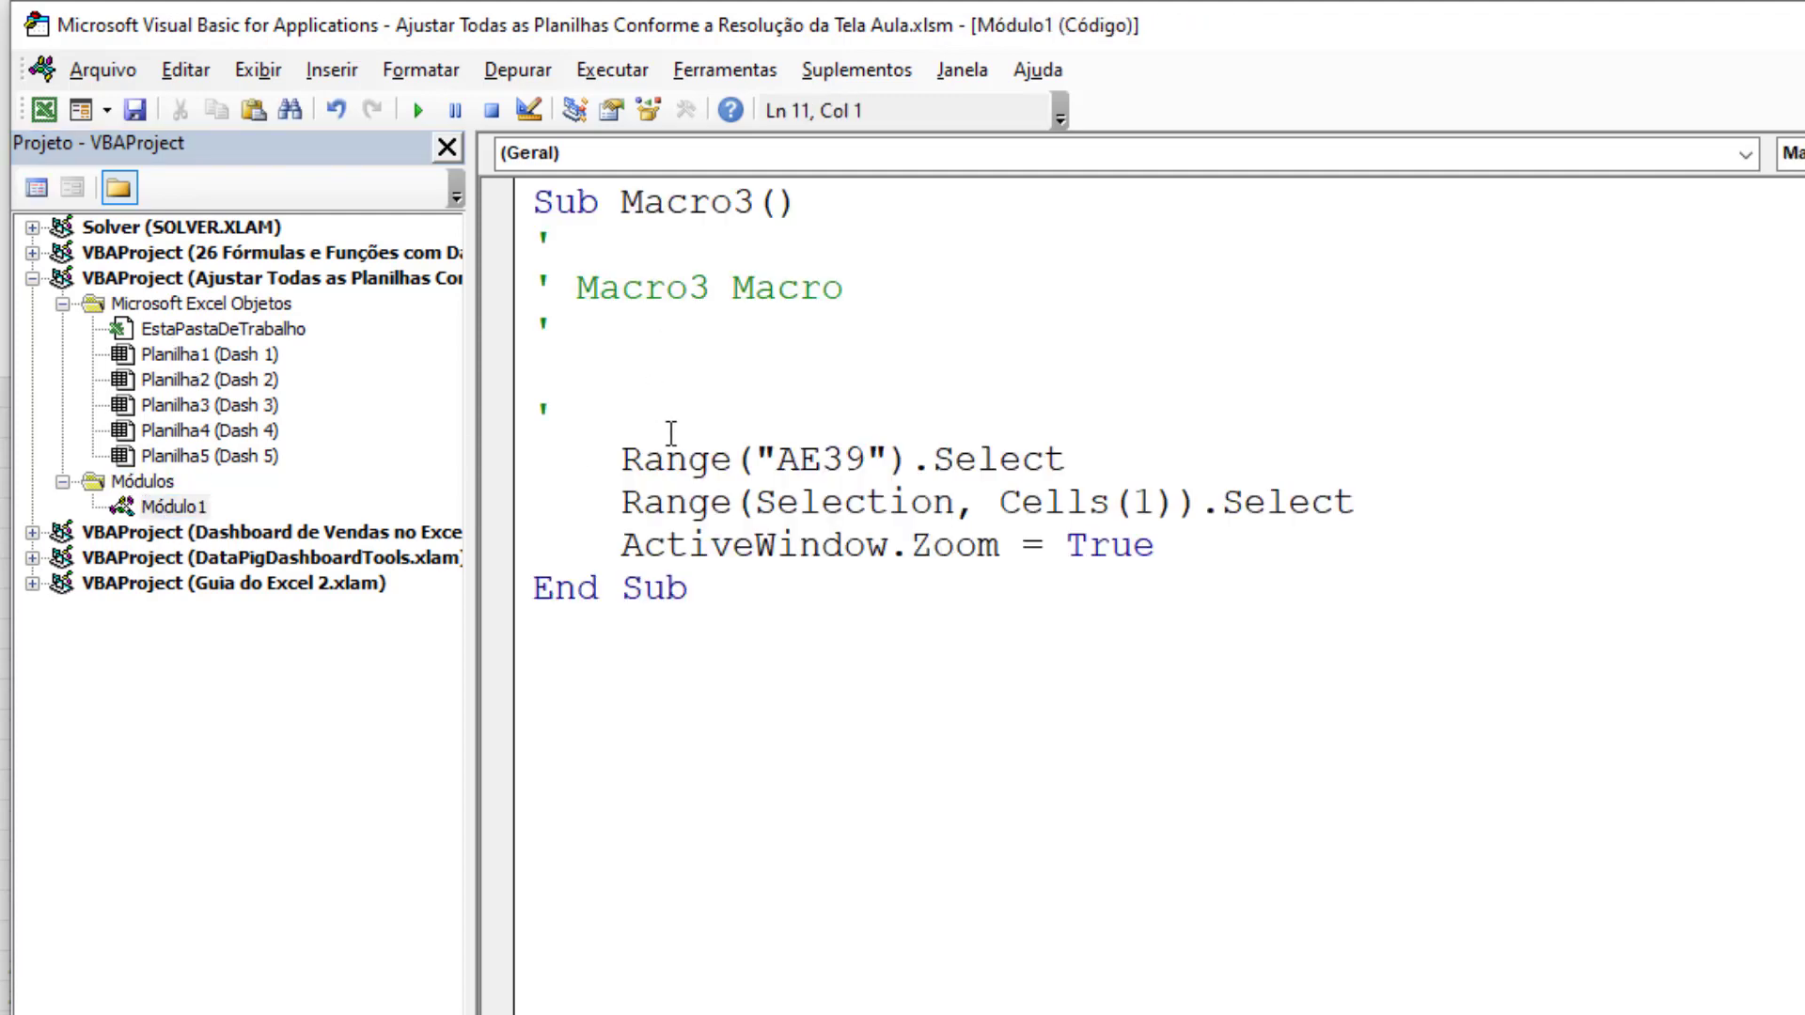
{"action": "mouse_move", "coordinate": [624, 416]}
{"action": "left_mouse_down"}
{"action": "mouse_move", "coordinate": [589, 454]}
{"action": "mouse_move", "coordinate": [534, 237]}
{"action": "left_mouse_up"}
{"action": "key", "text": "Delete"}
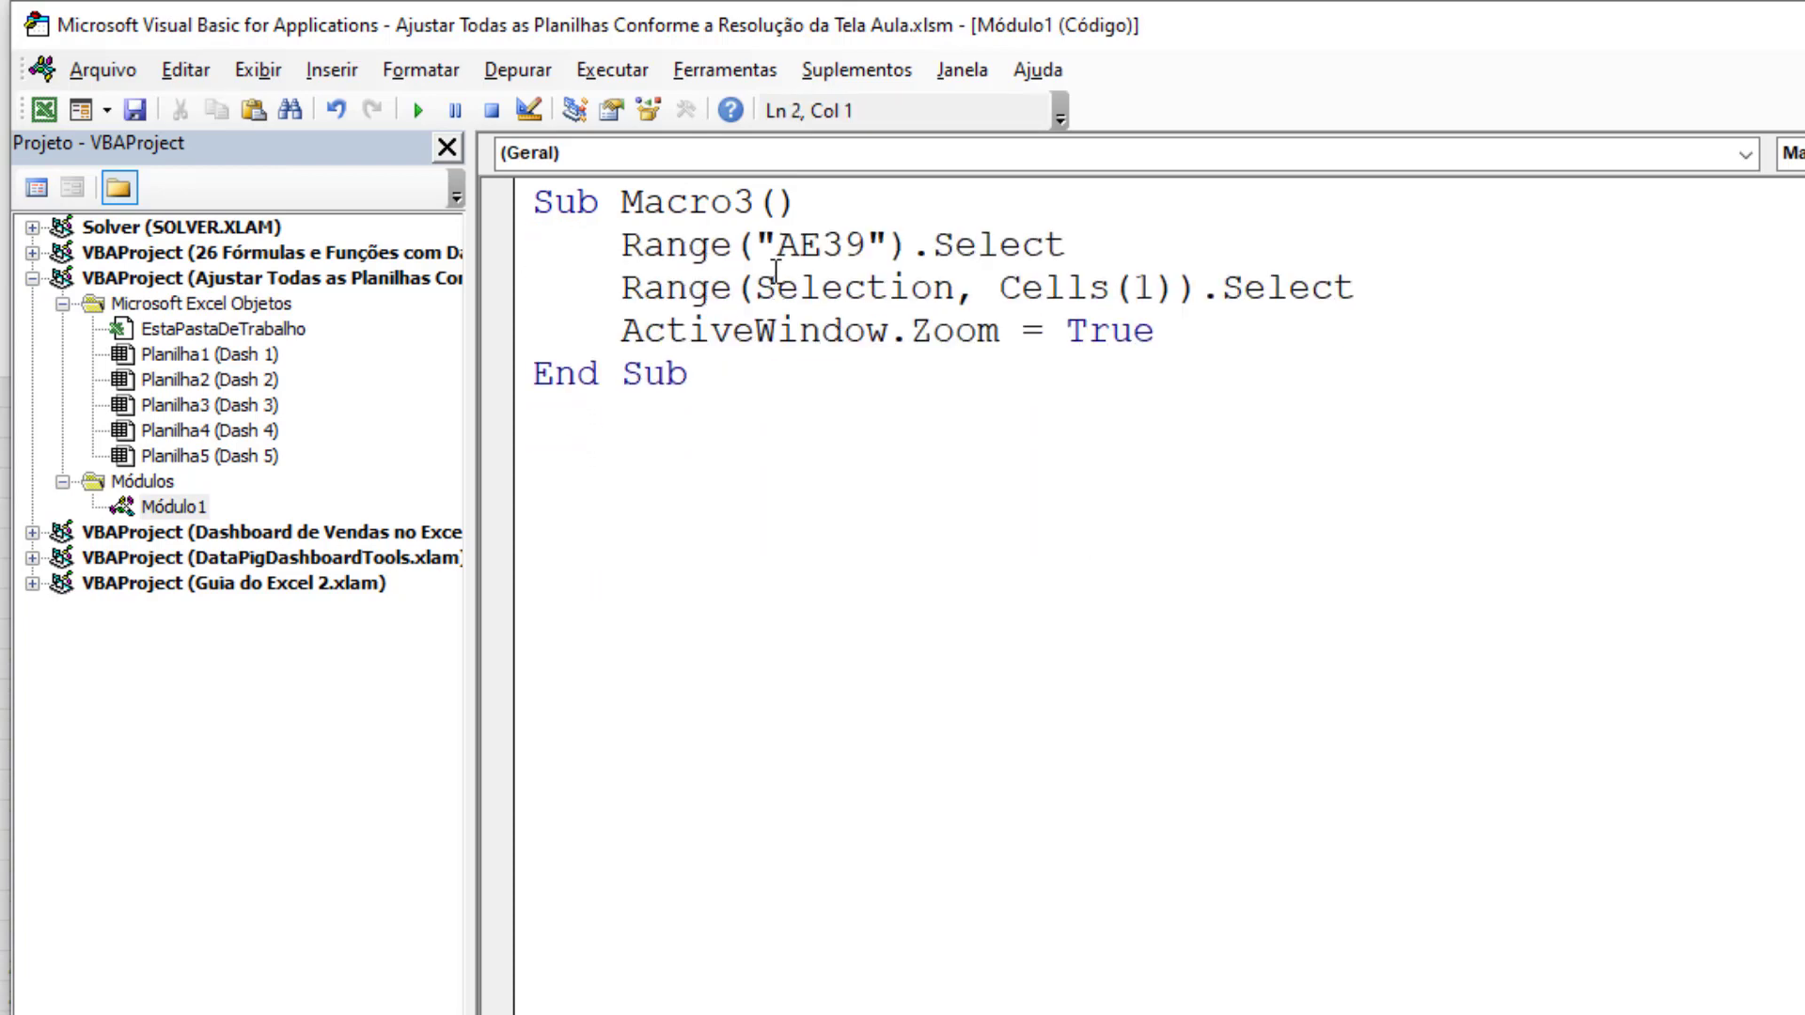
{"action": "double_click", "coordinate": [830, 246]}
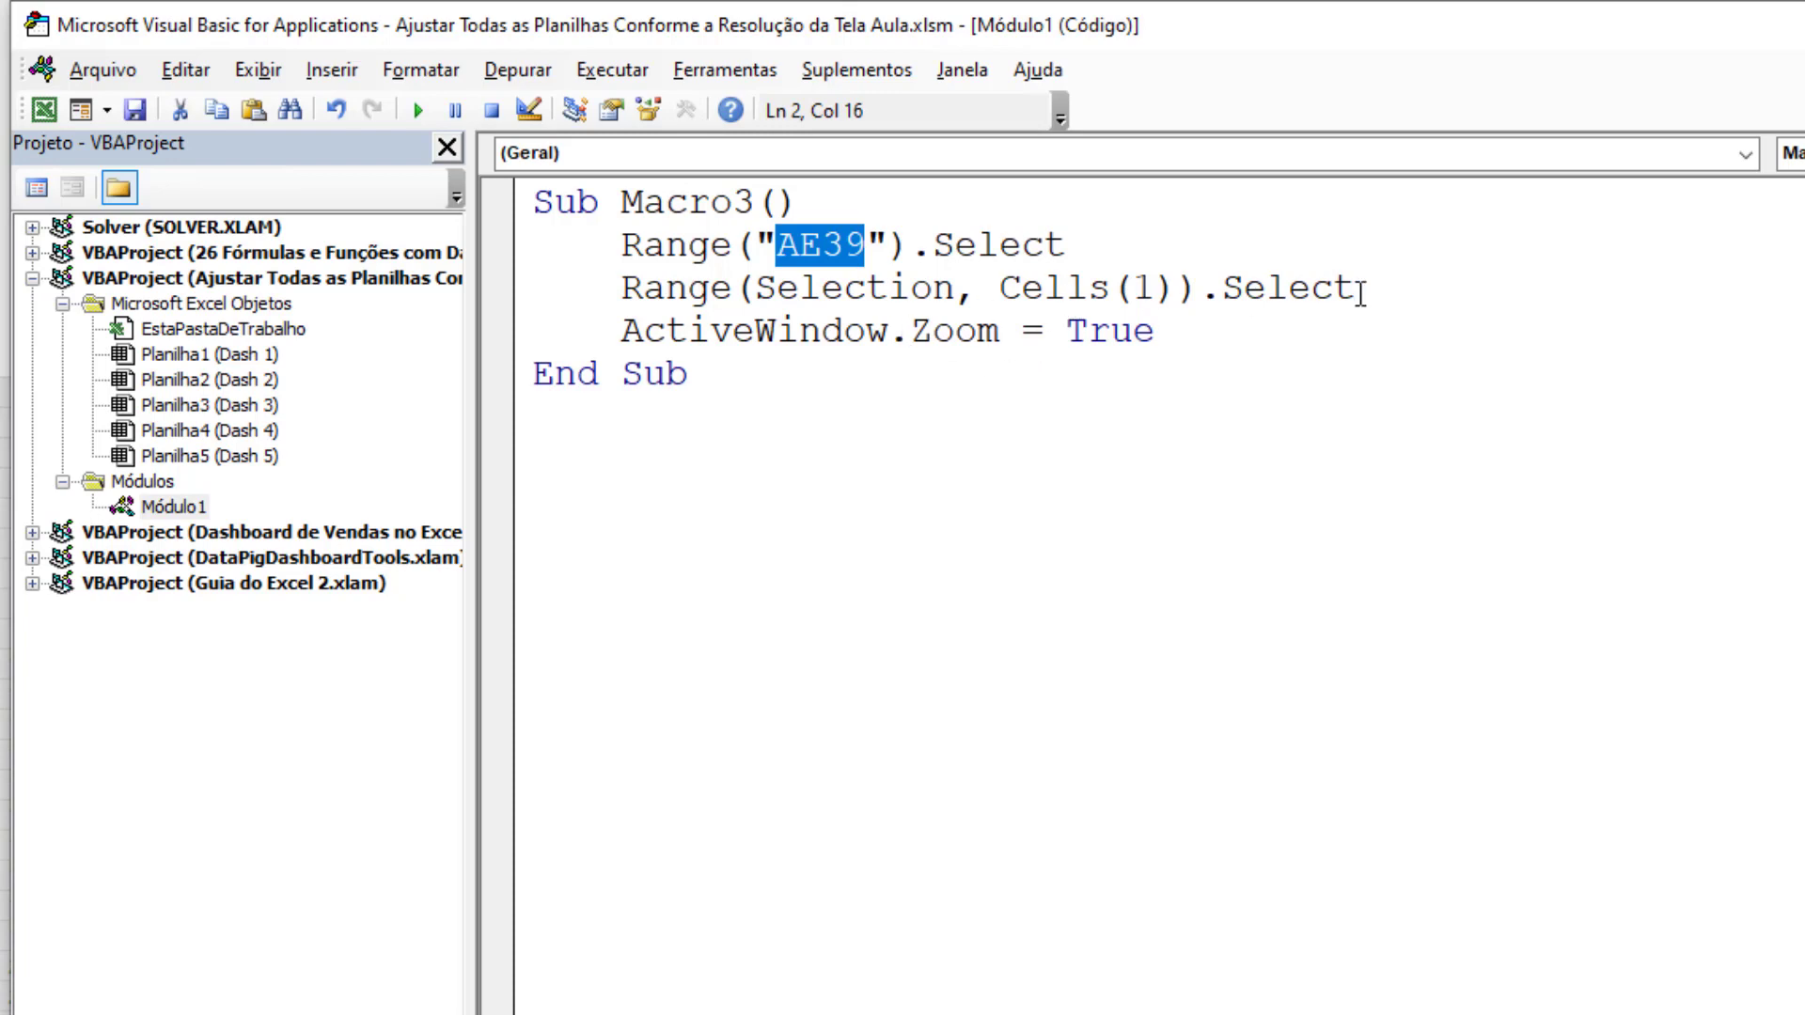
{"action": "left_click_drag", "start_coordinate": [1359, 287], "coordinate": [511, 283]}
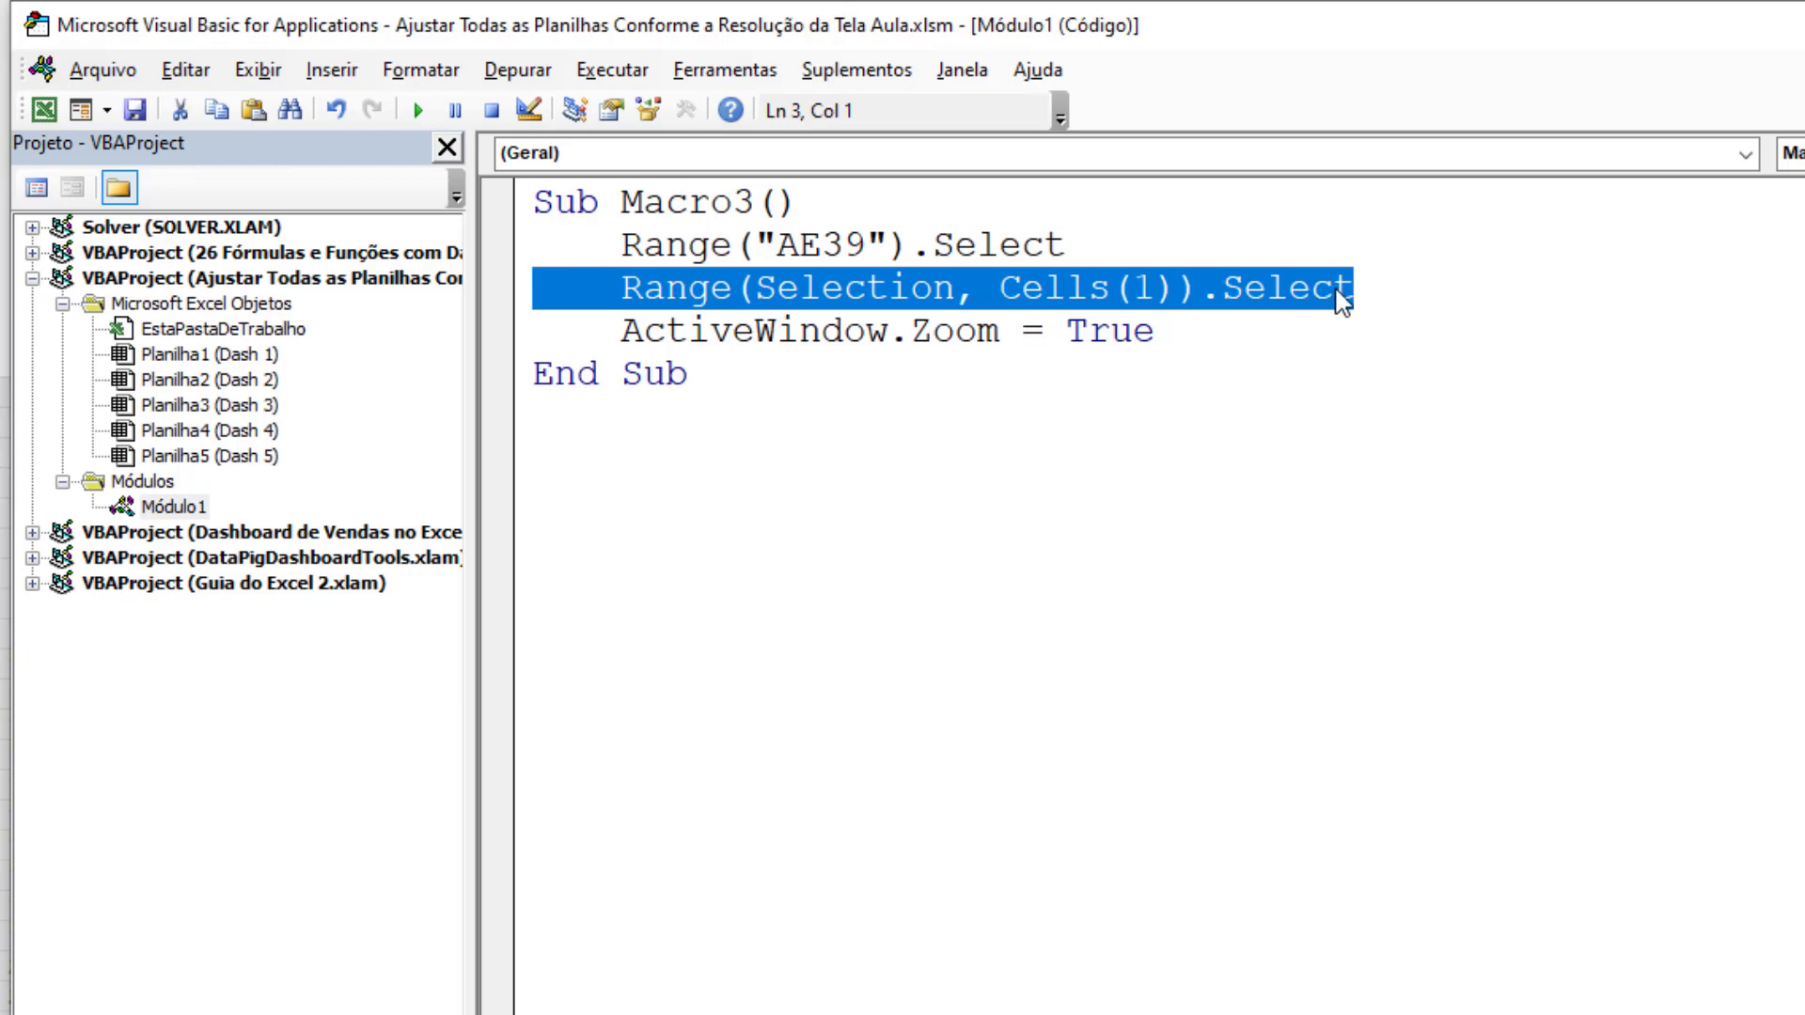
{"action": "key", "text": "Delete"}
{"action": "key", "text": "BackSpace"}
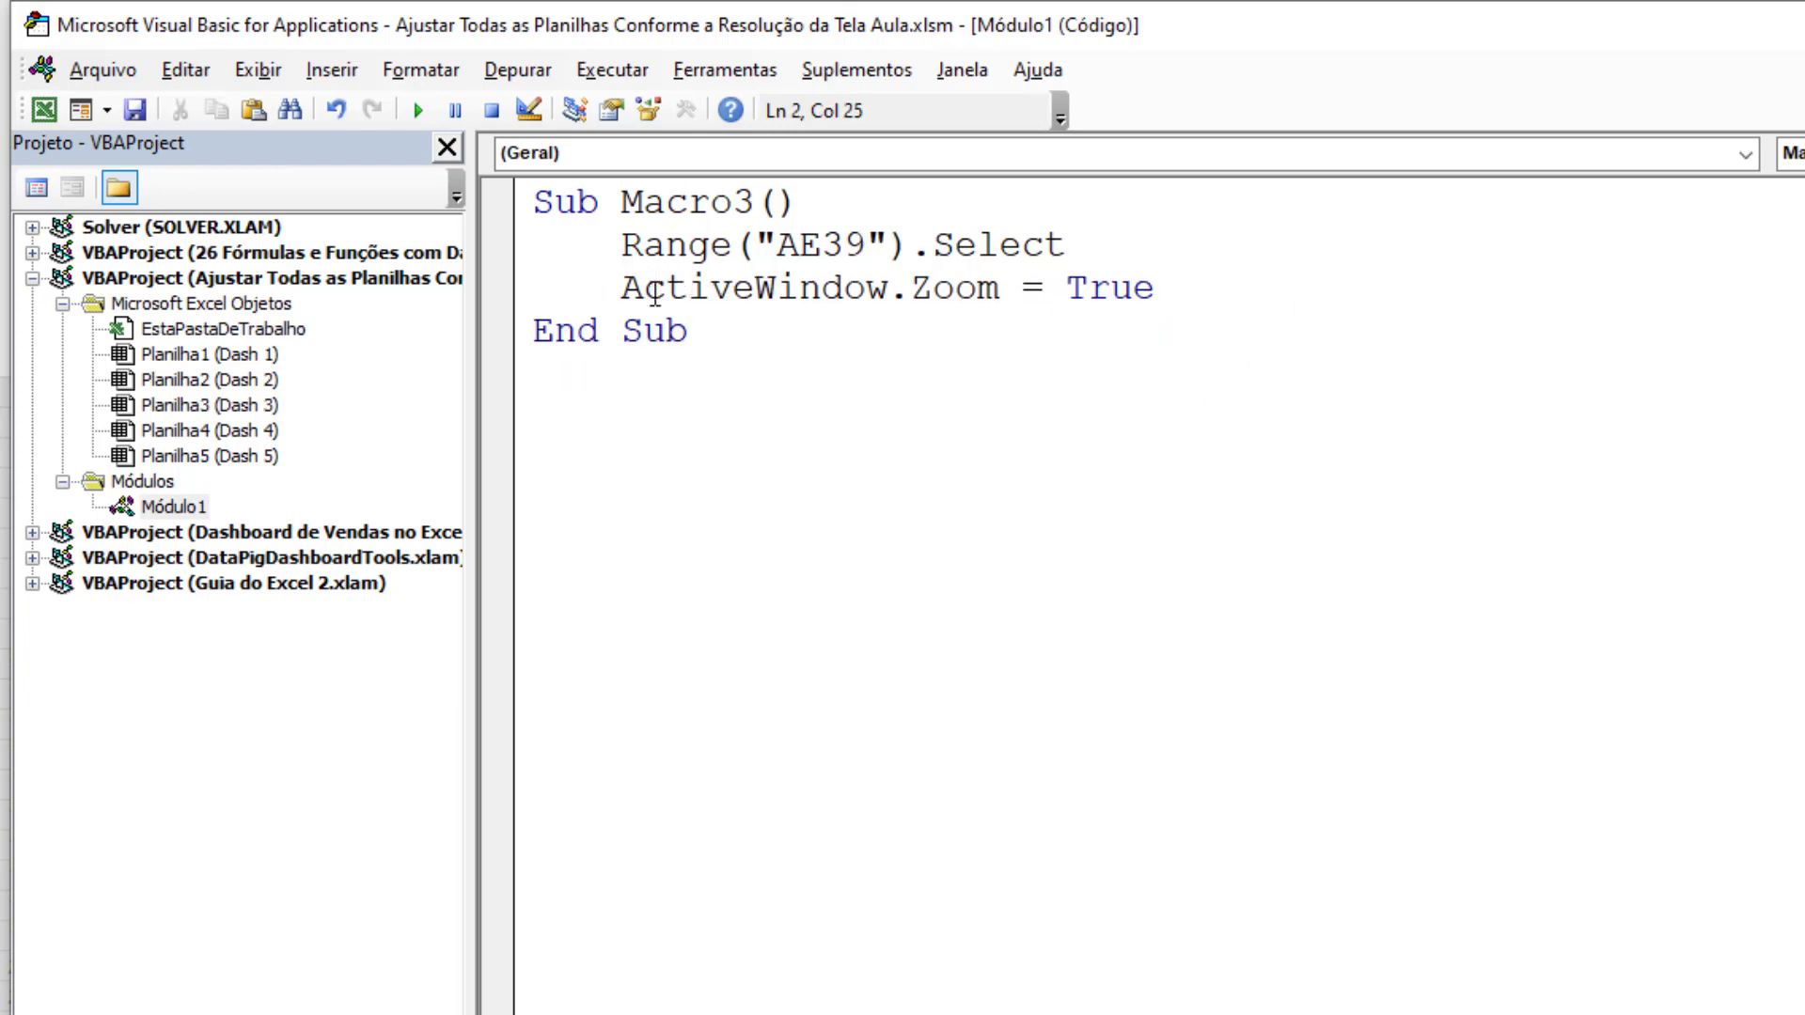
{"action": "left_click", "coordinate": [968, 287]}
{"action": "left_click", "coordinate": [1067, 287]}
{"action": "left_click", "coordinate": [1138, 287]}
Change the selection line to ActiveSheet.Range("tela").Select instead of Range("AE39")
{"action": "left_click", "coordinate": [627, 247]}
{"action": "type", "text": "."}
{"action": "key", "text": "Left"}
{"action": "type", "text": "acti"}
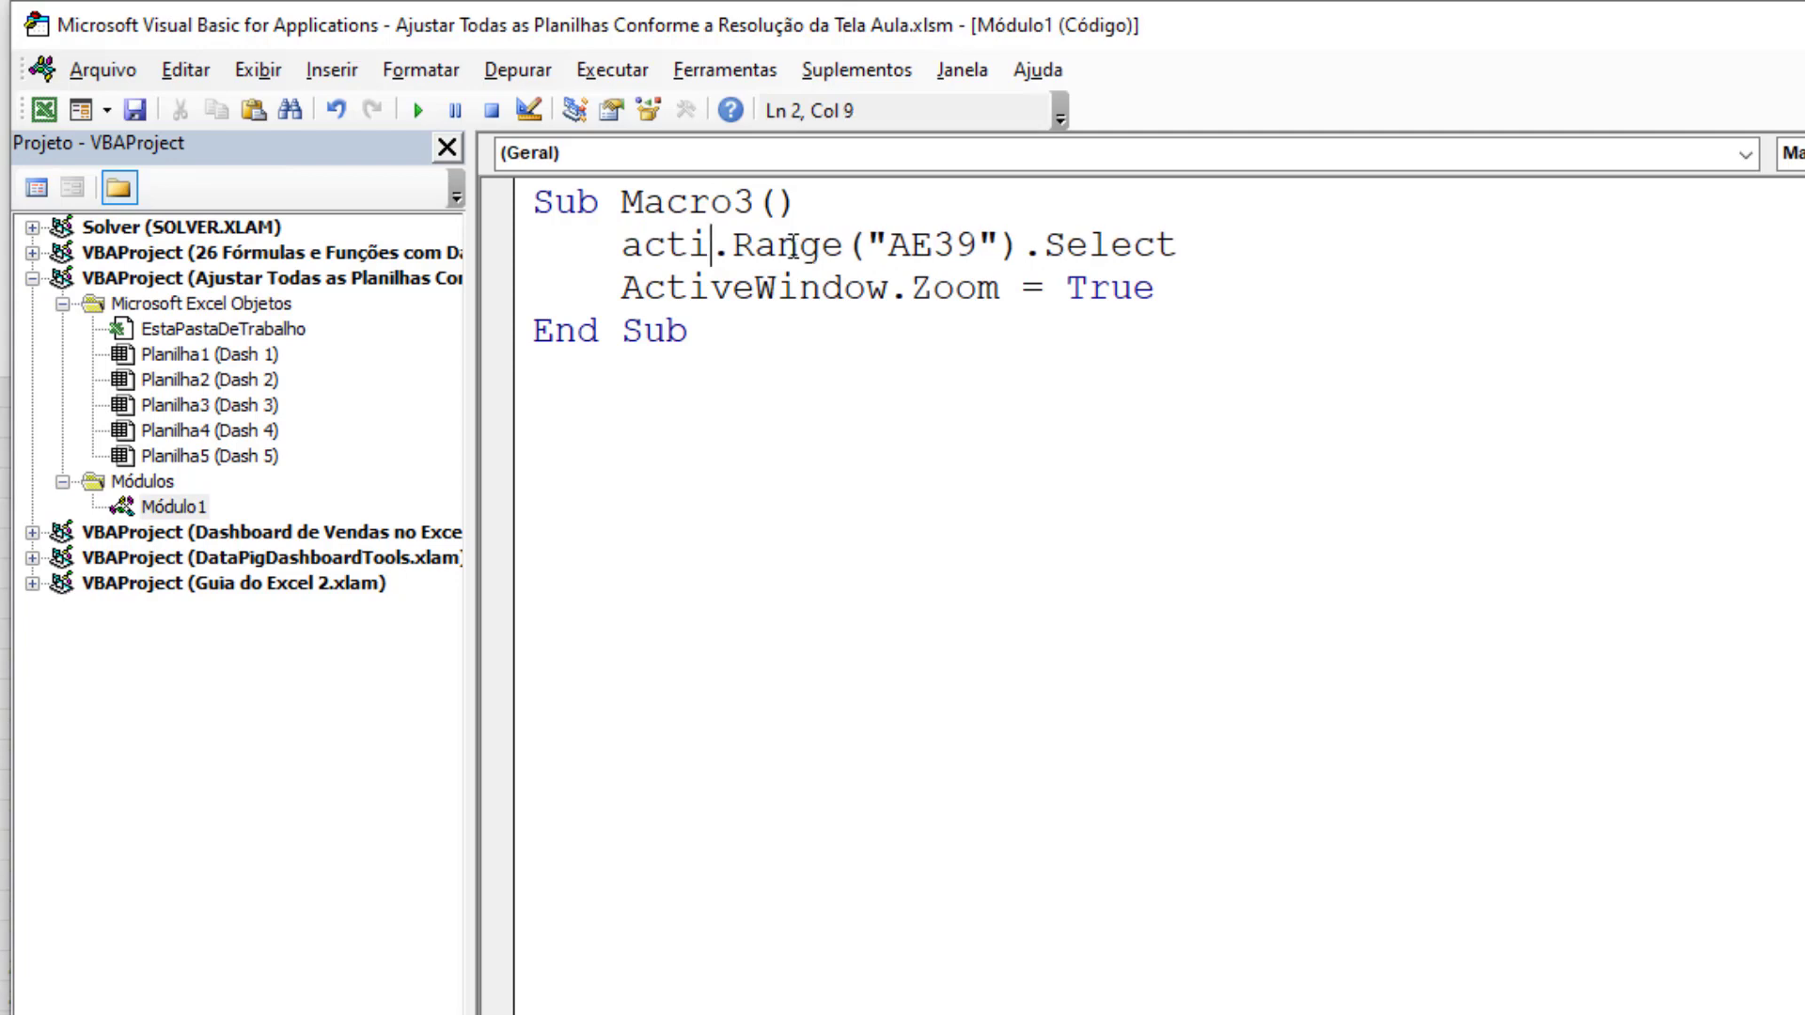
{"action": "type", "text": "vesheet."}
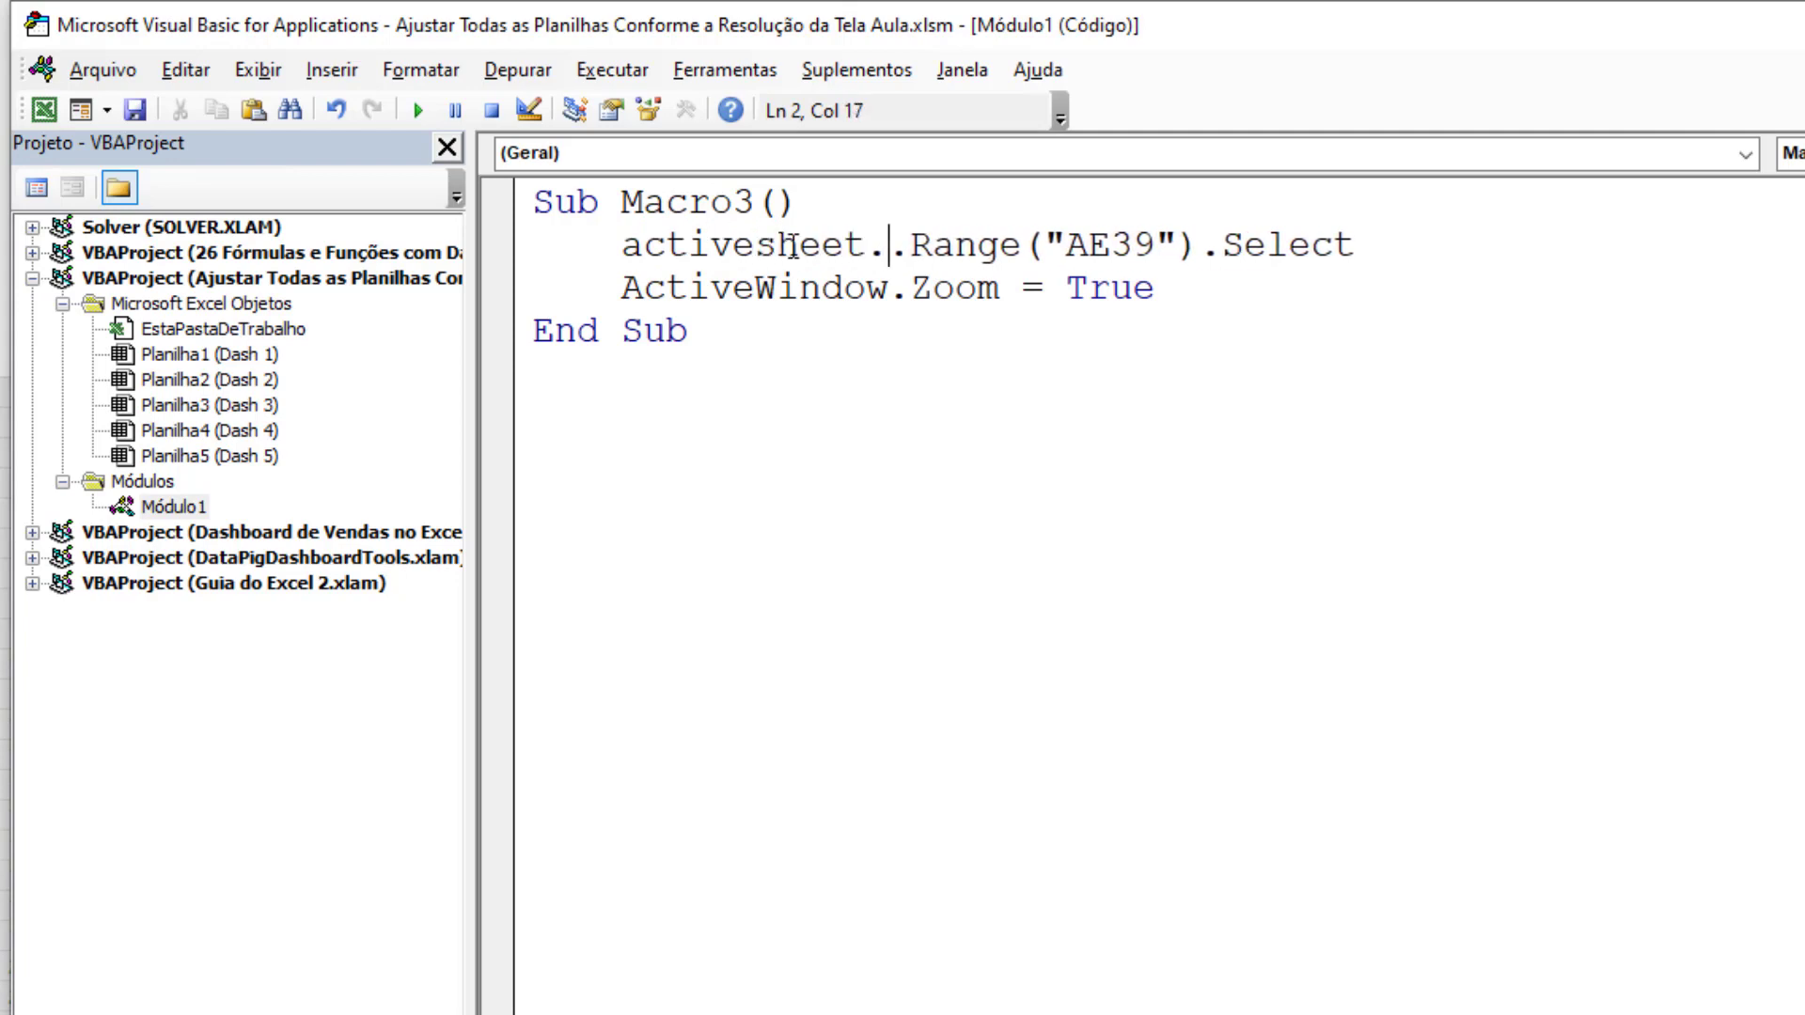
{"action": "key", "text": "BackSpace"}
{"action": "key", "text": "Right"}
{"action": "key", "text": "Right"}
{"action": "key", "text": "Right"}
{"action": "key", "text": "Right"}
{"action": "key", "text": "Right"}
{"action": "key", "text": "Right"}
{"action": "key", "text": "Right"}
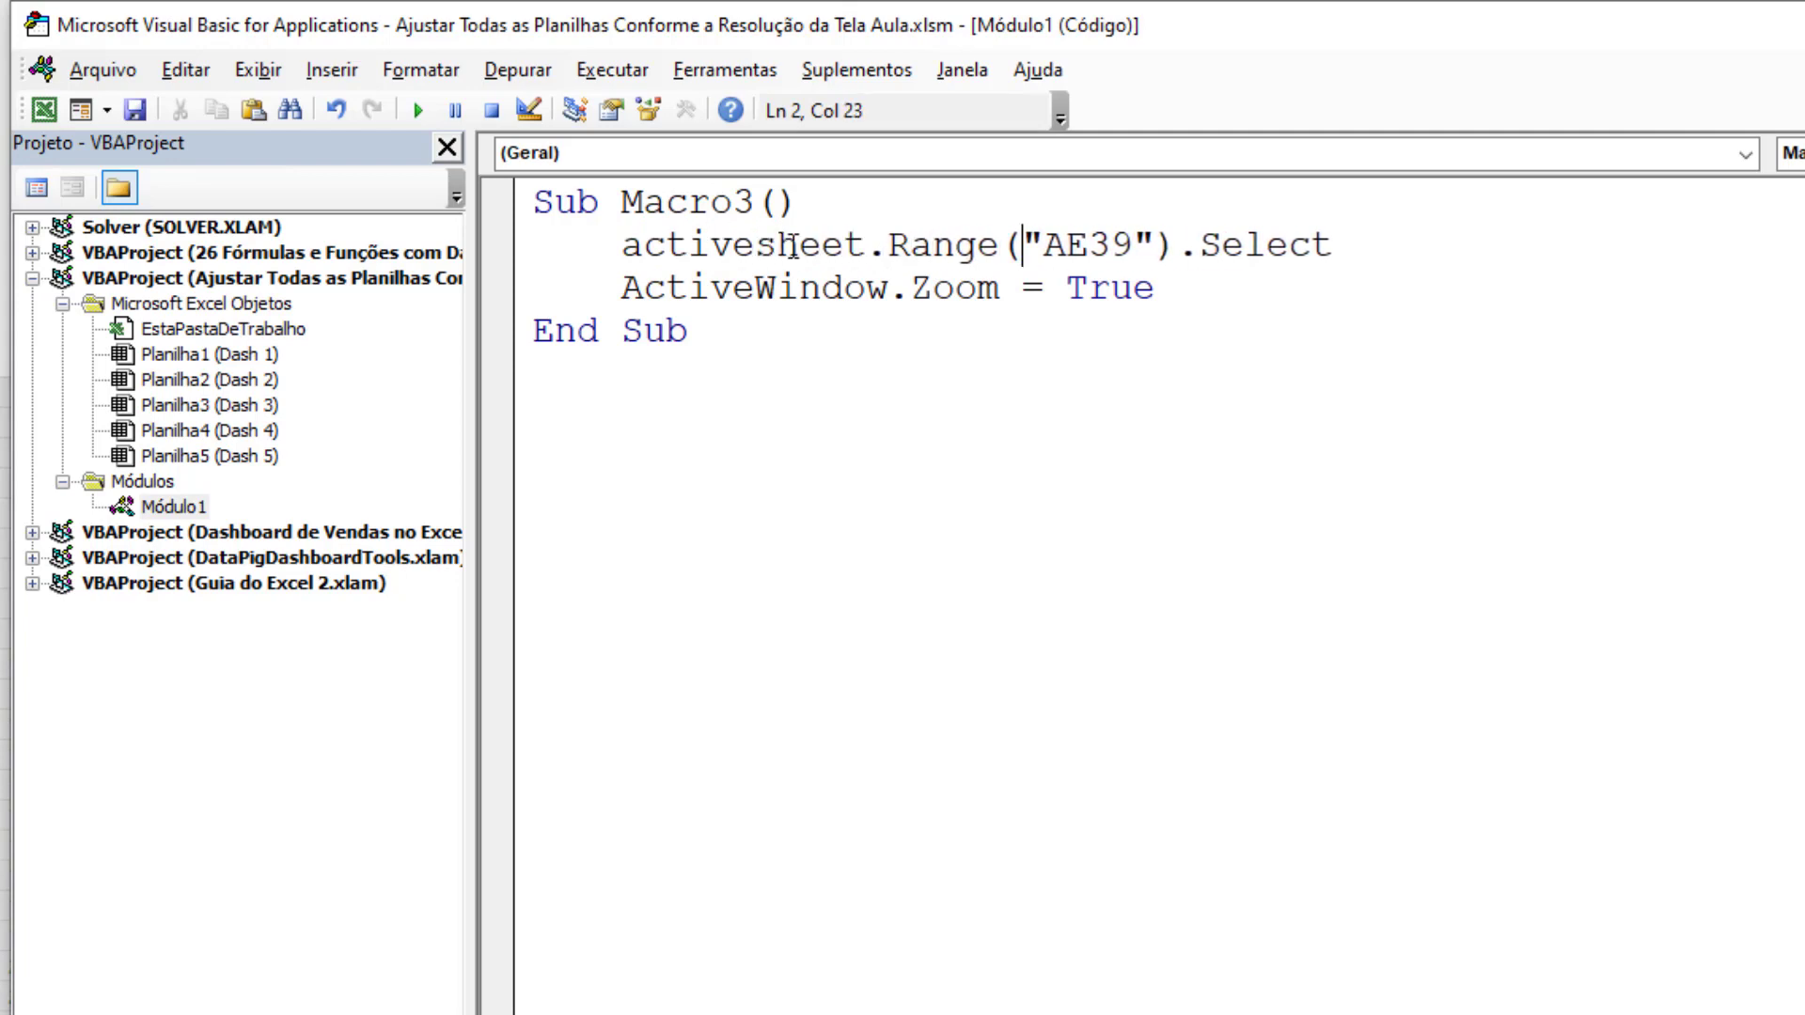
{"action": "key", "text": "Right"}
{"action": "key", "text": "shift+Right"}
{"action": "key", "text": "shift+Right"}
{"action": "key", "text": "shift+Right"}
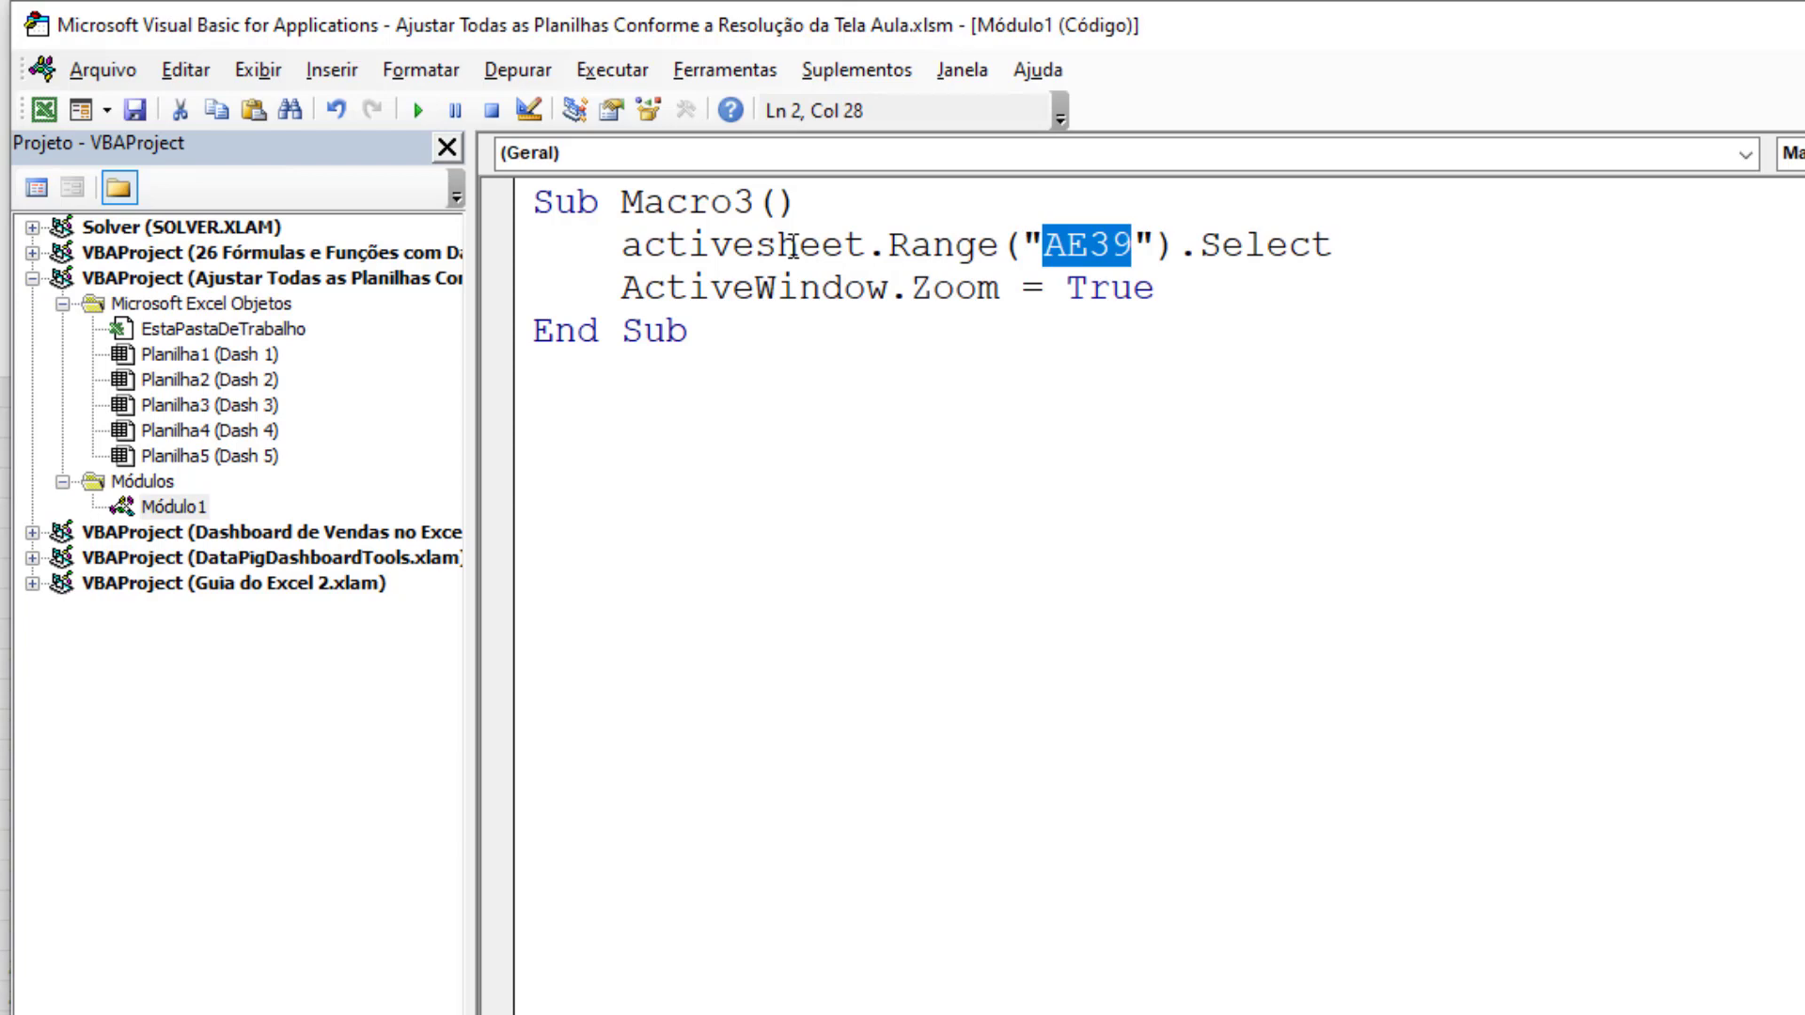
{"action": "type", "text": "tel"}
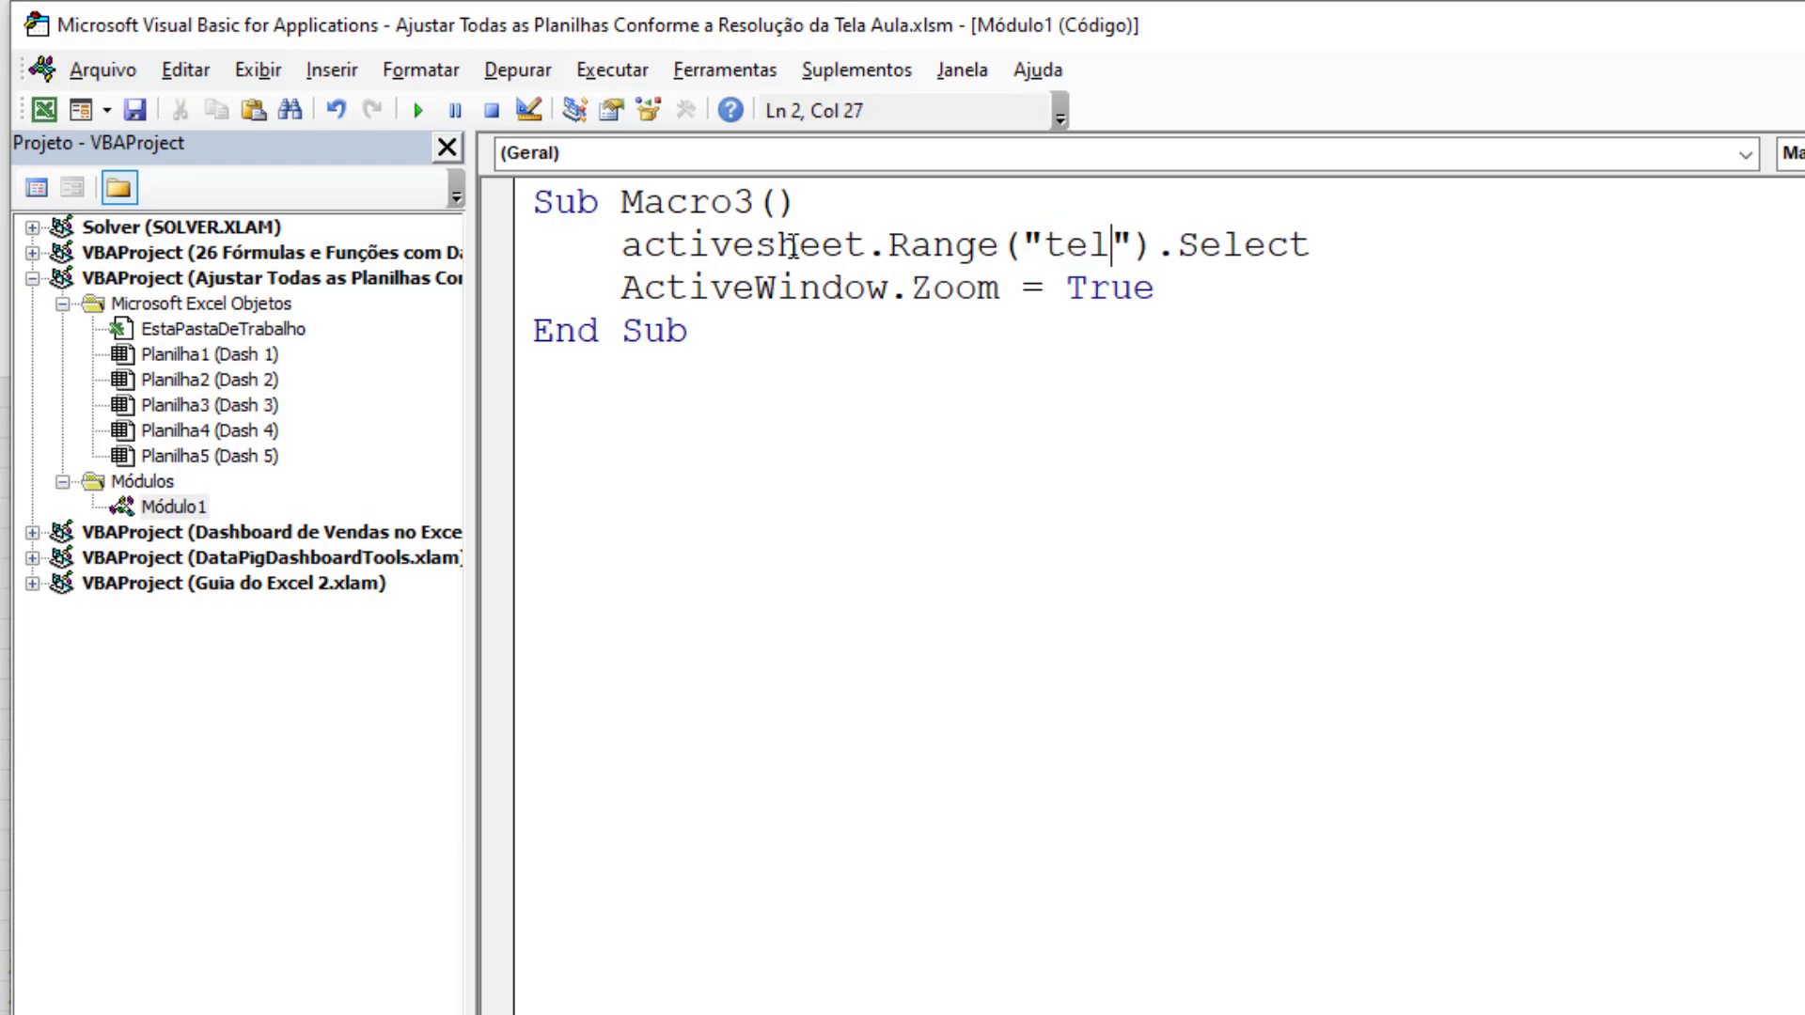
{"action": "type", "text": "a"}
{"action": "key", "text": "Down"}
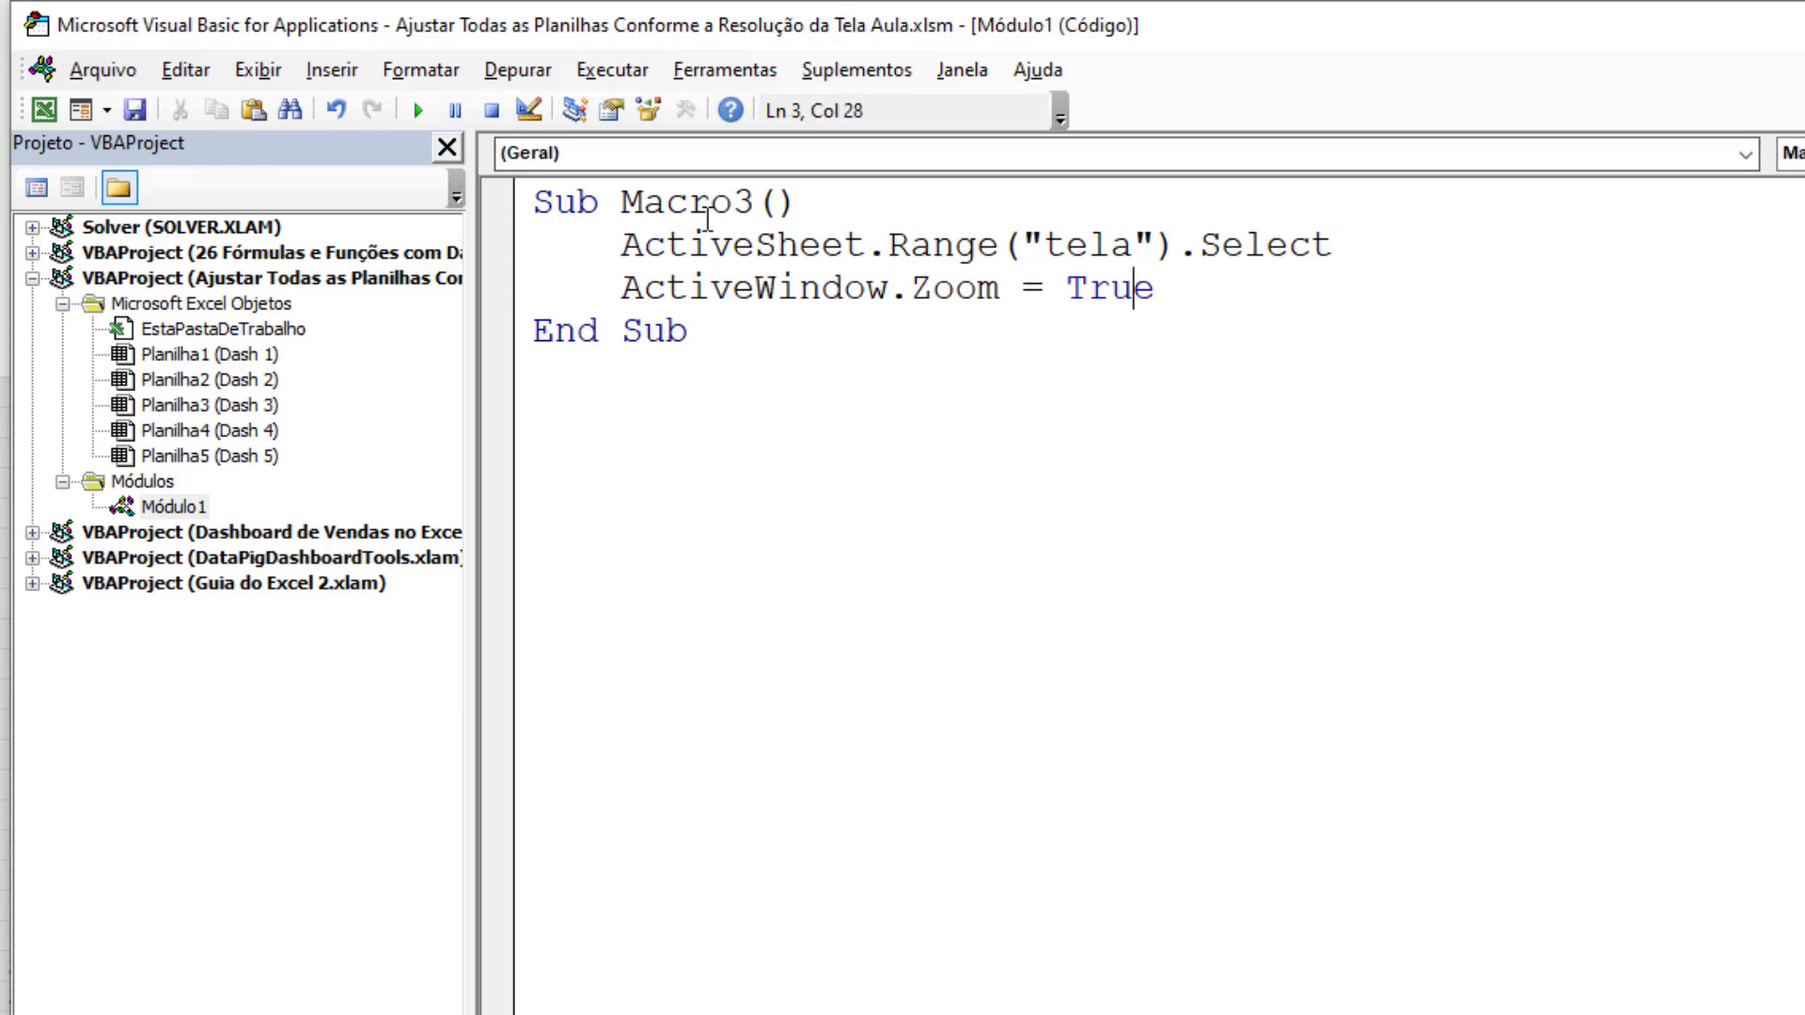
Rename the macro from Macro3 to lsAjustaTela
{"action": "double_click", "coordinate": [672, 209]}
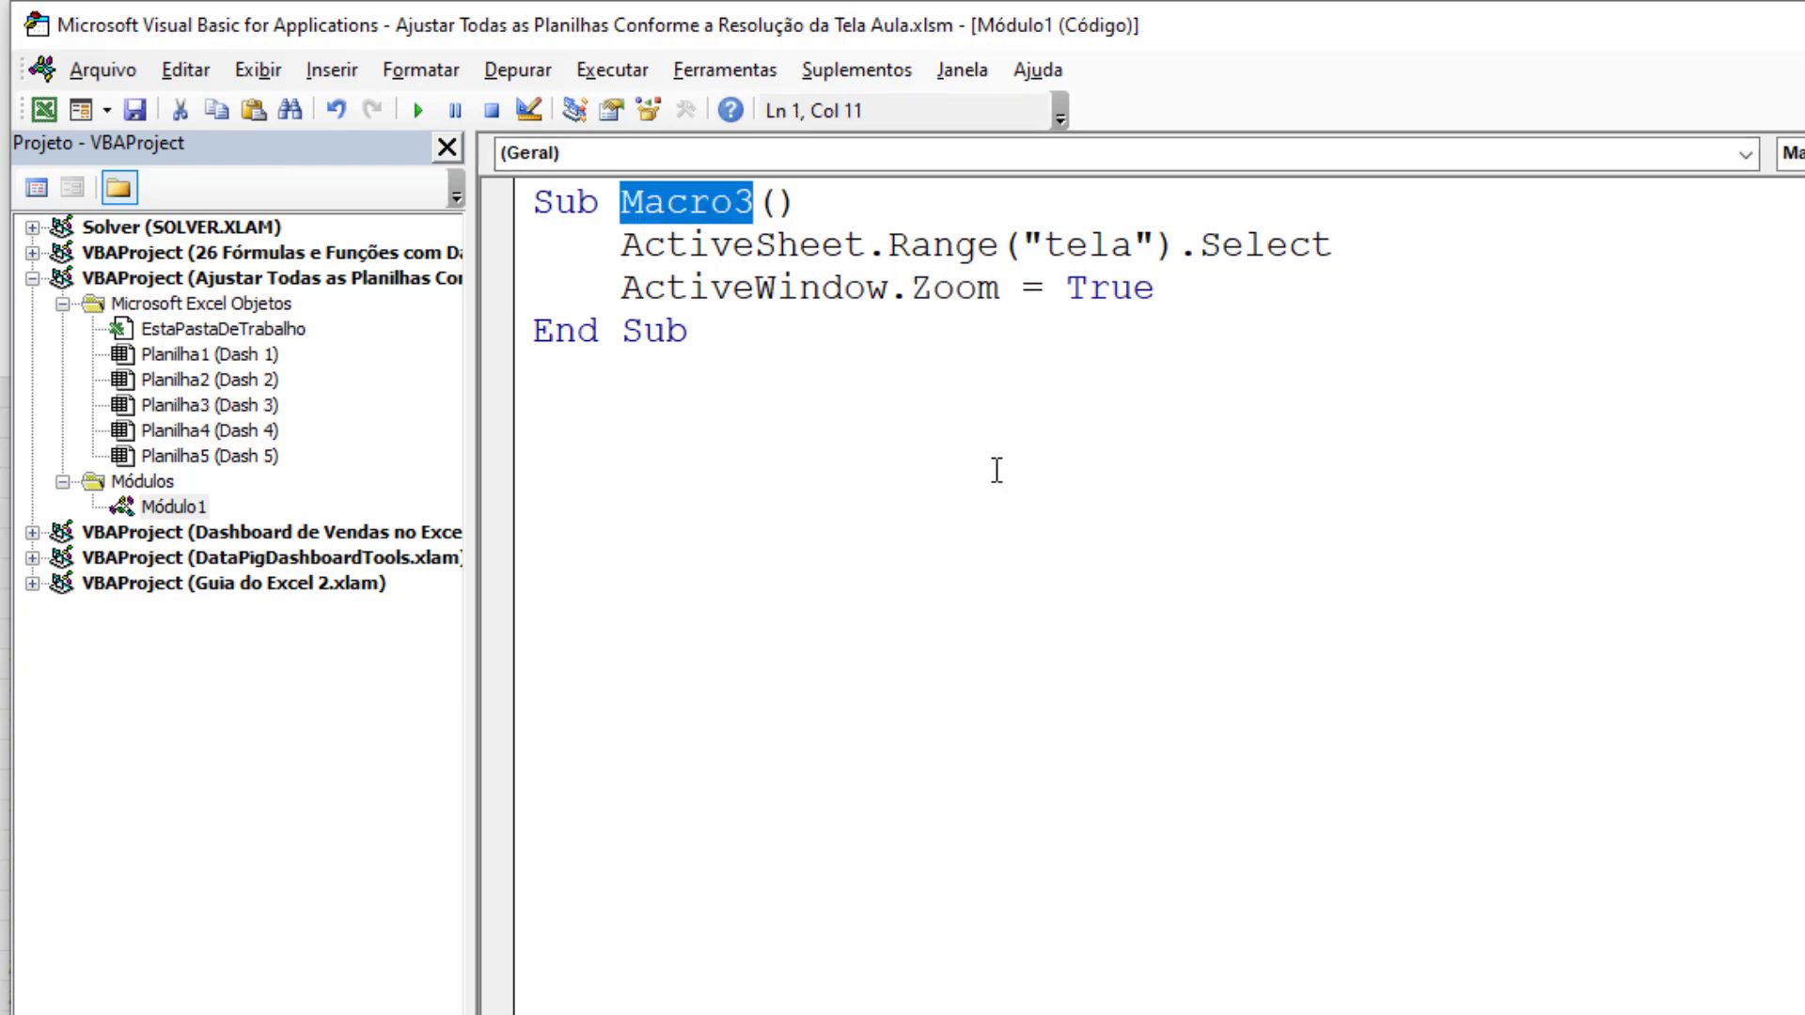
{"action": "type", "text": "lsAjustaTela"}
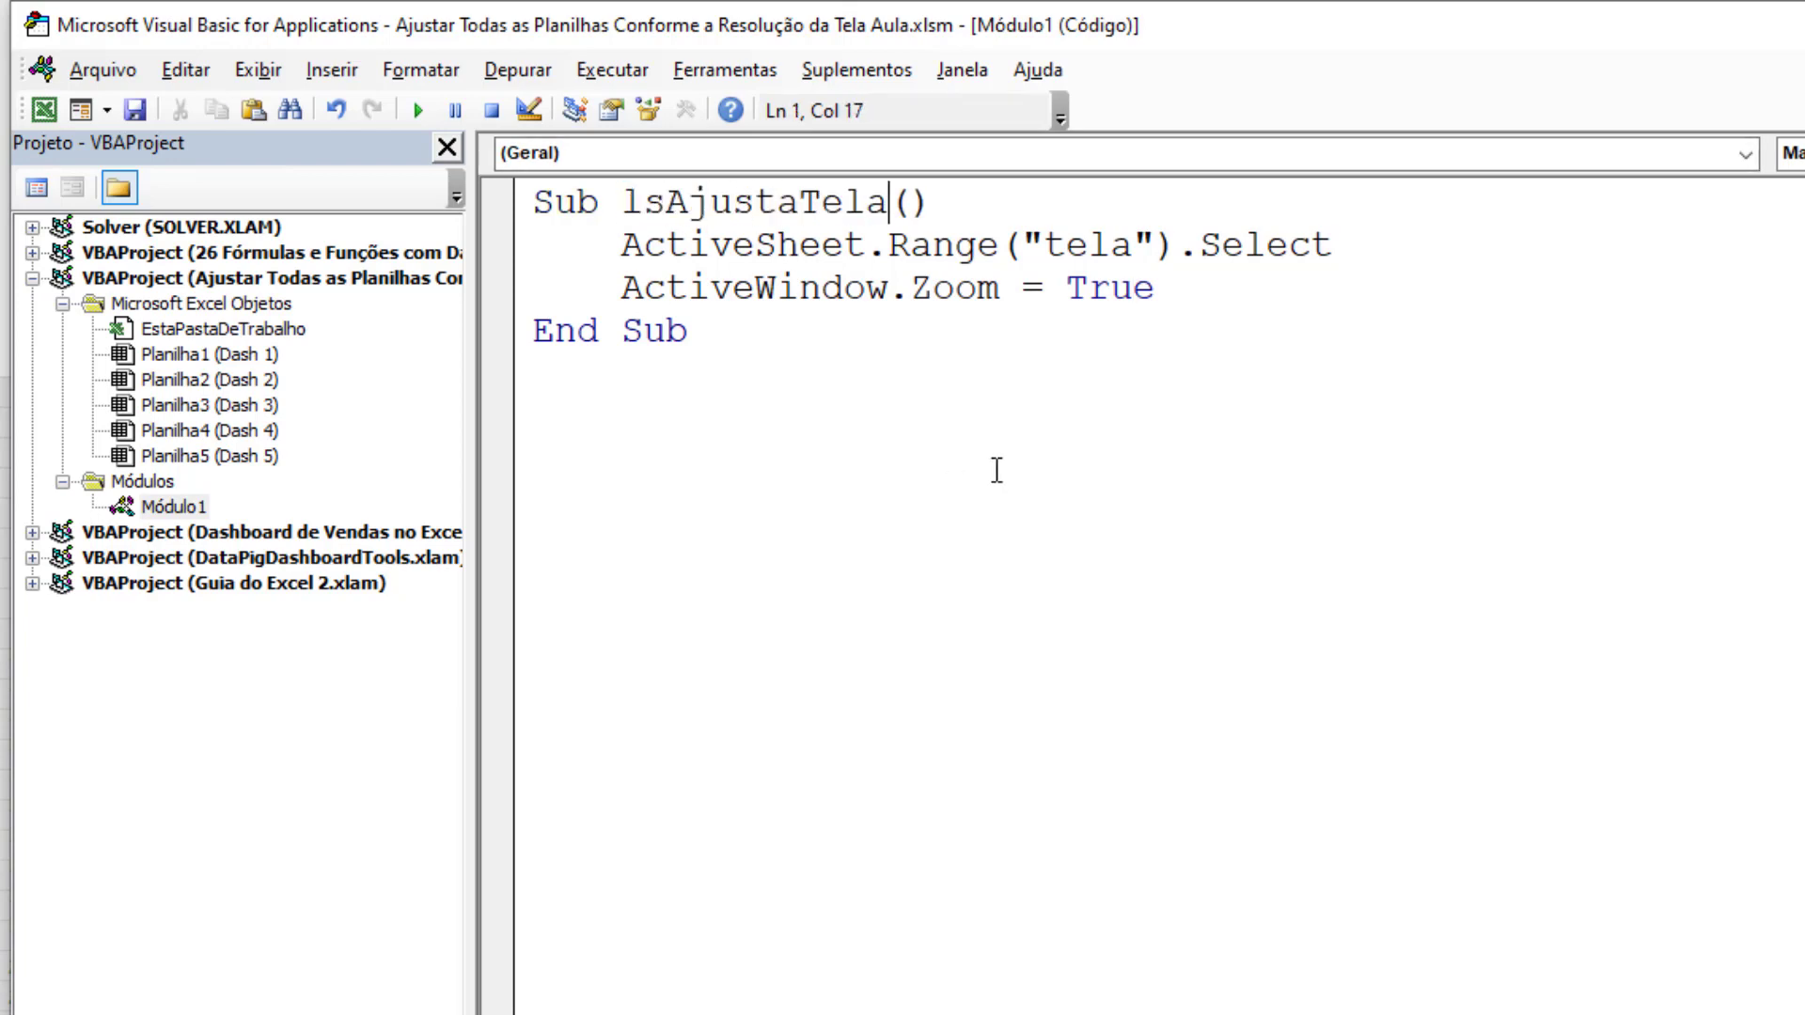
{"action": "key", "text": "Down"}
Add an indented On Error GoTo Sair line below the Sub header
{"action": "key", "text": "Return"}
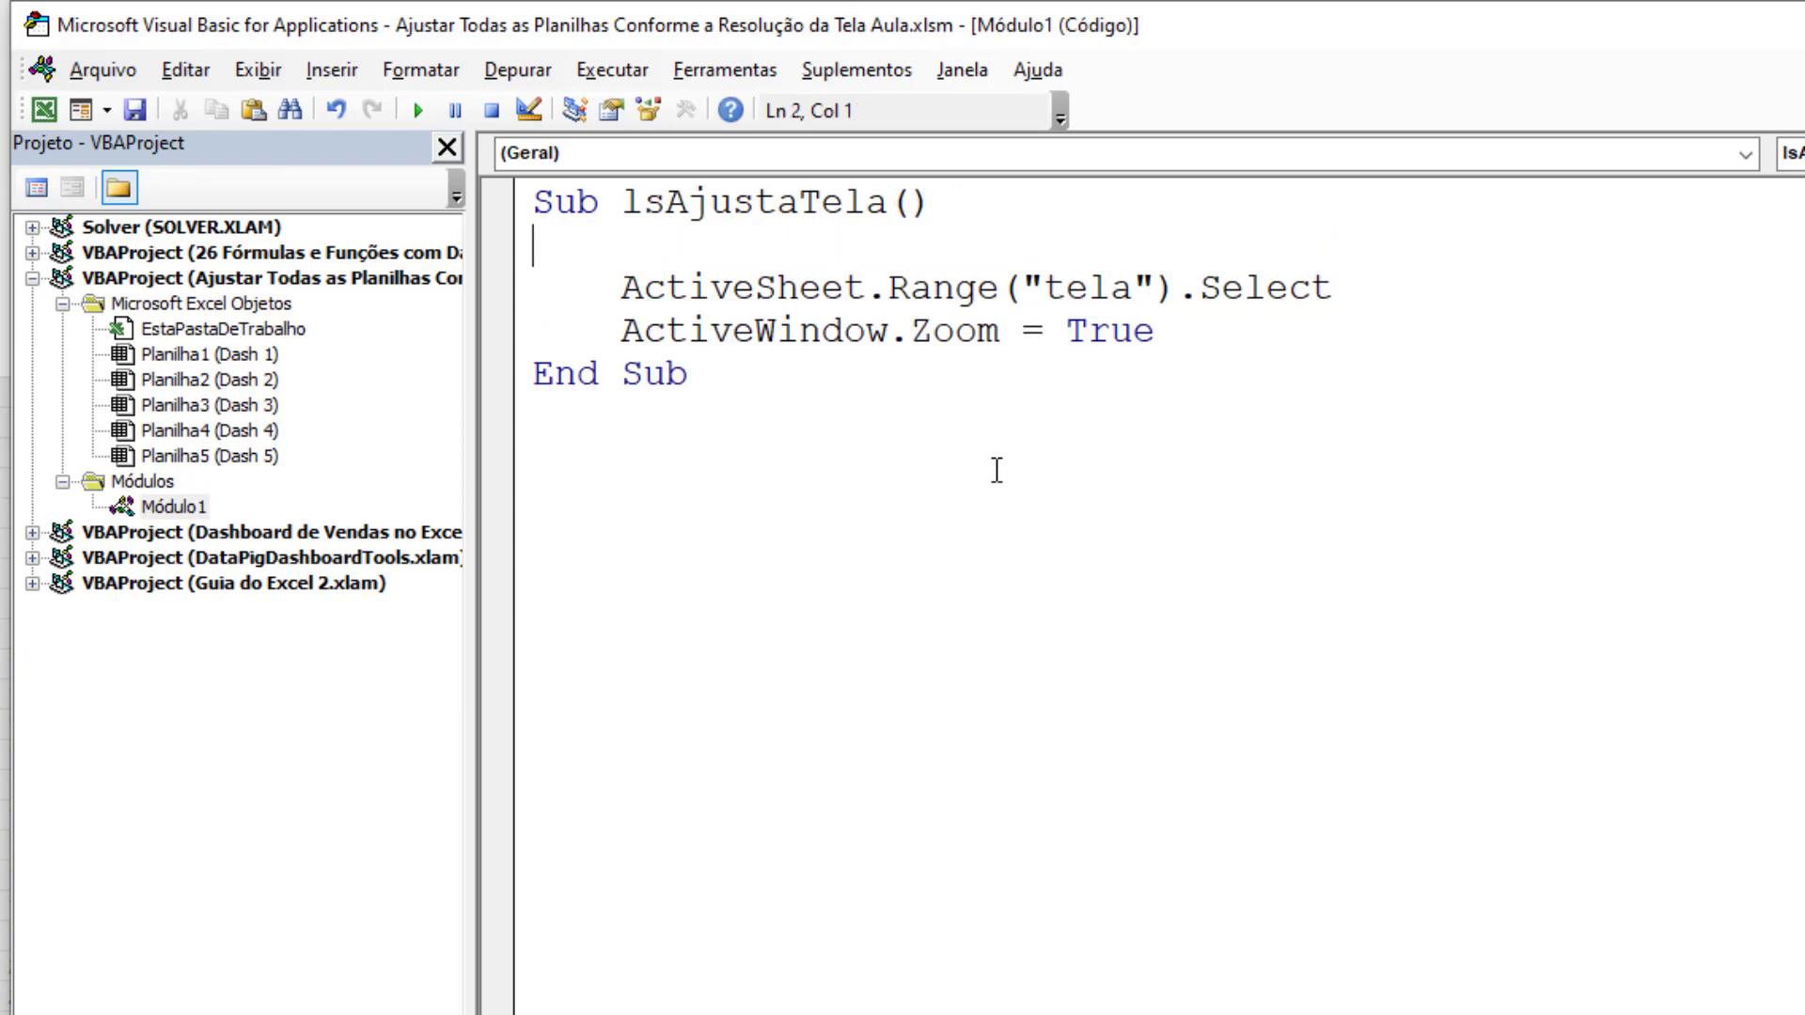
{"action": "key", "text": "Return"}
{"action": "key", "text": "Up"}
{"action": "key", "text": "Tab"}
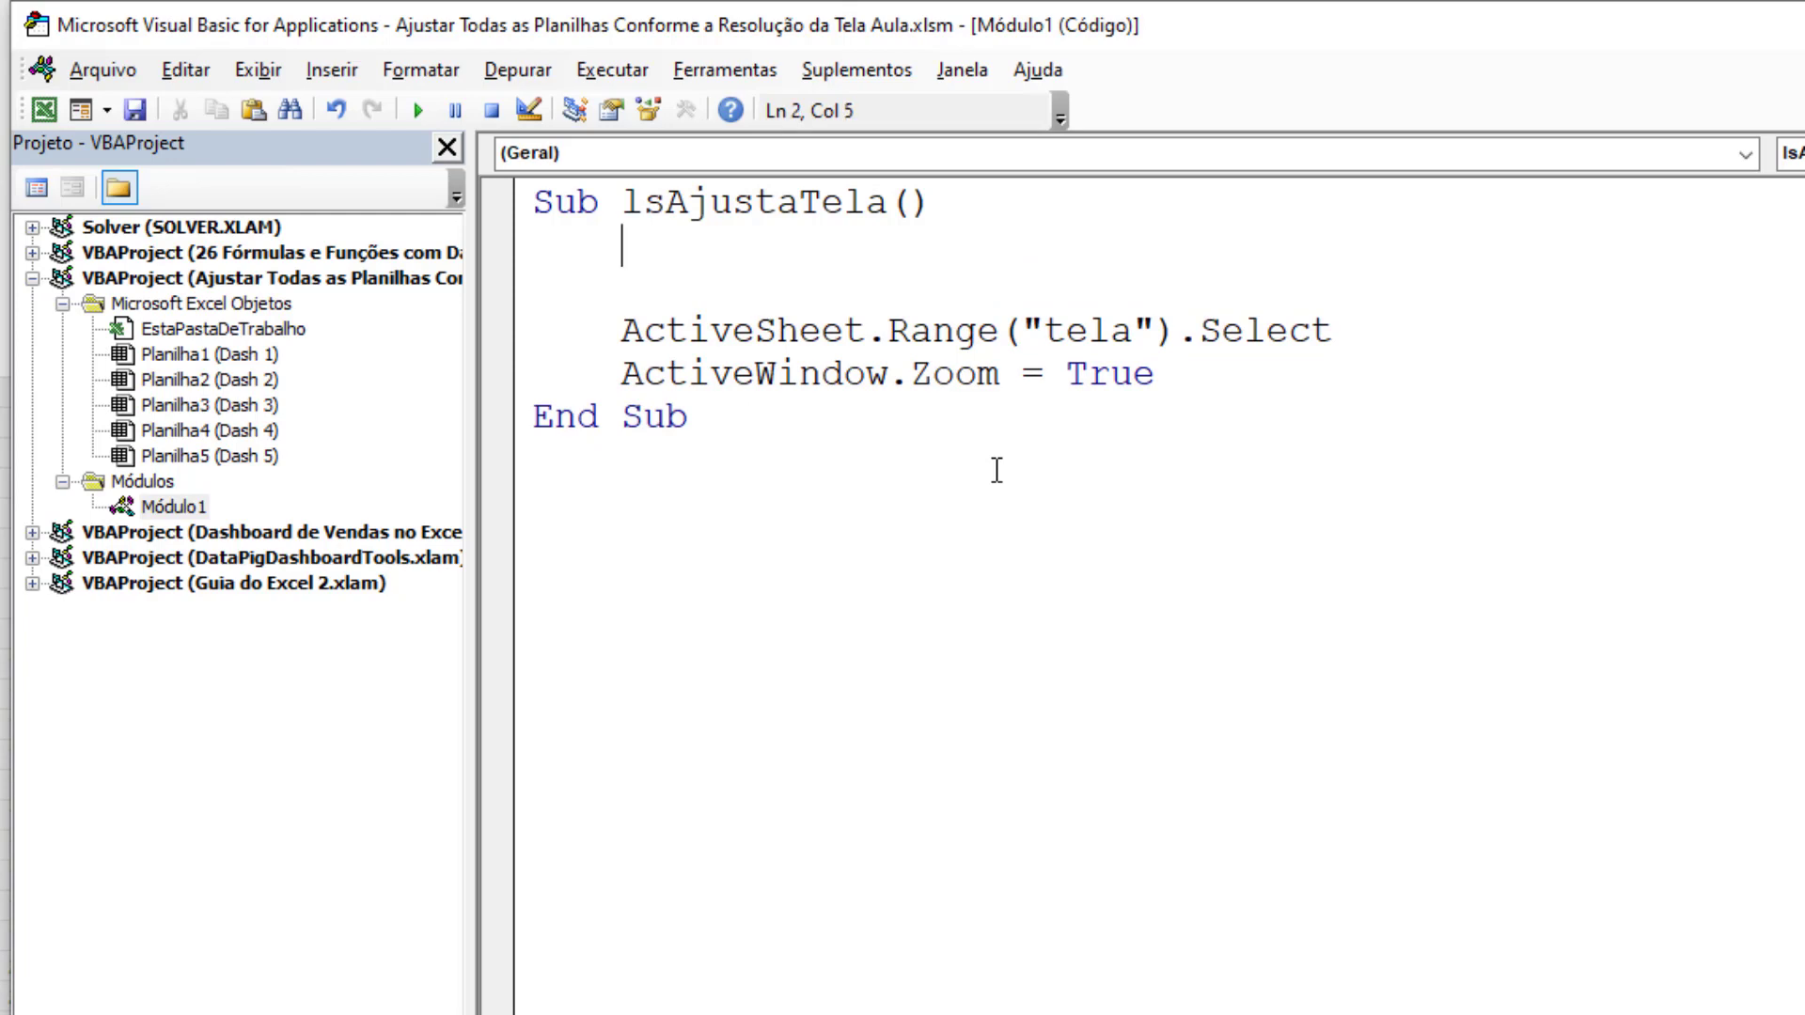
{"action": "type", "text": "on error "}
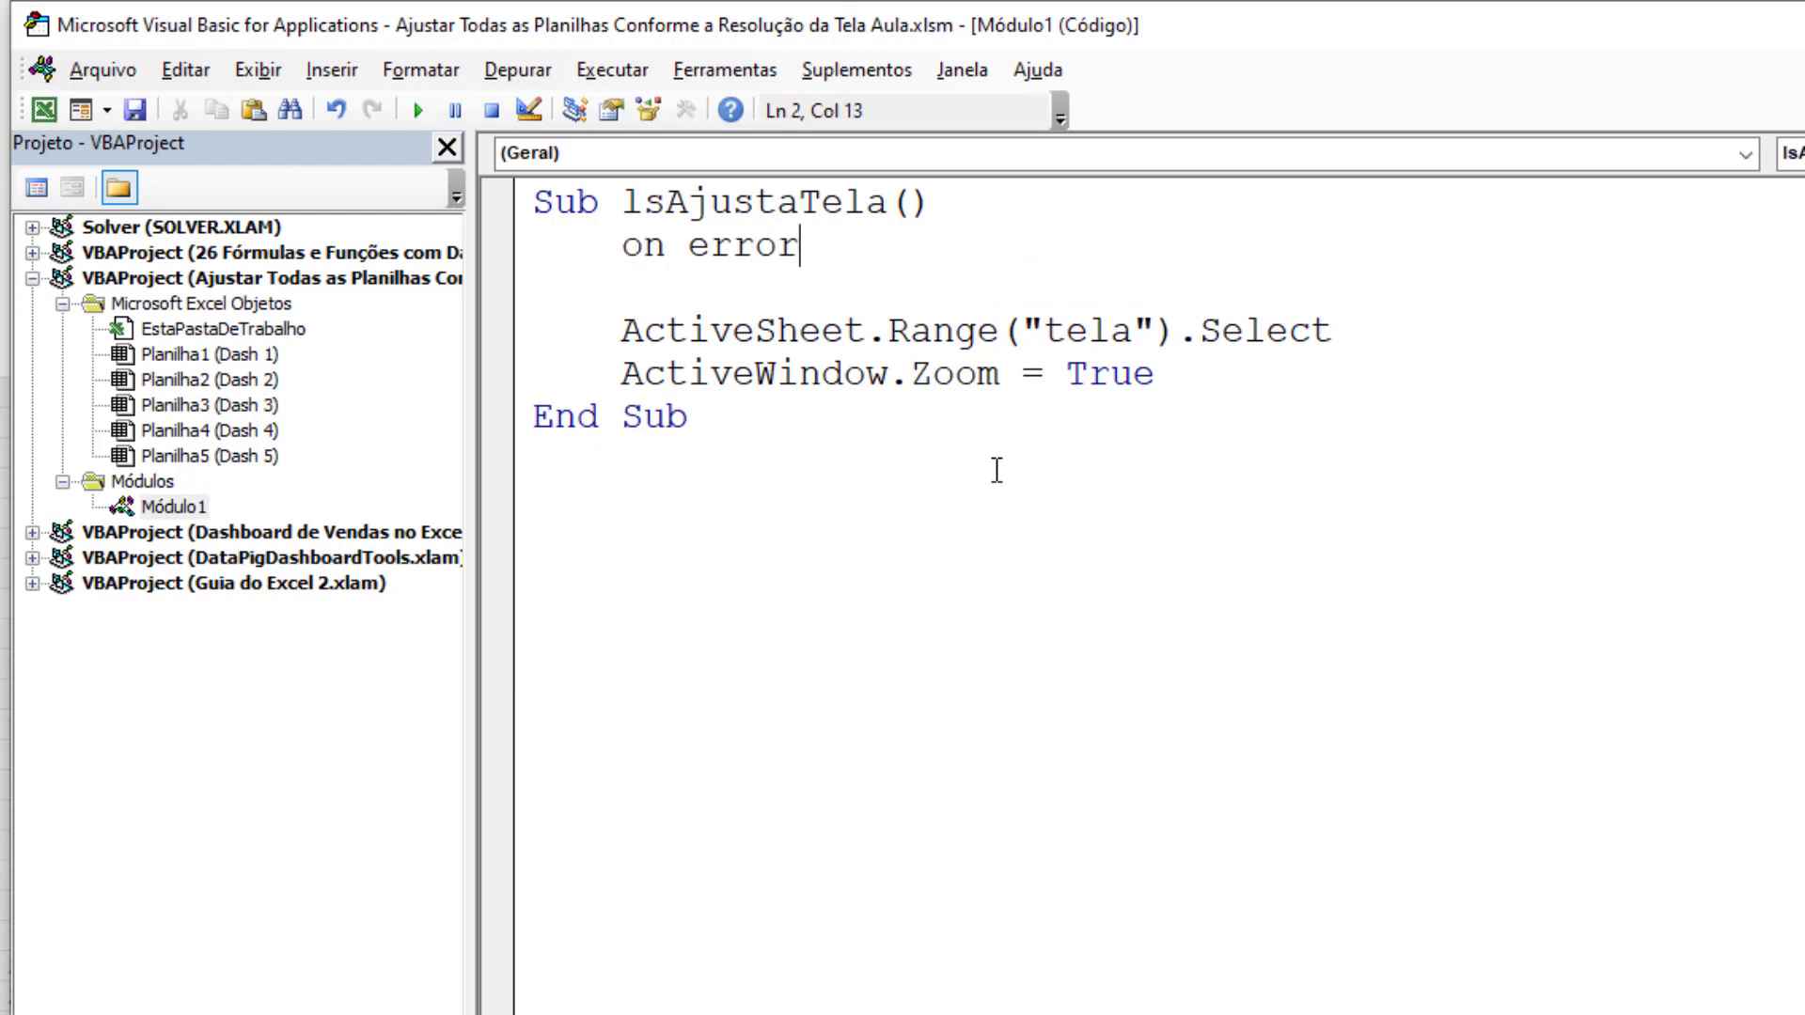
{"action": "type", "text": "goto Sair"}
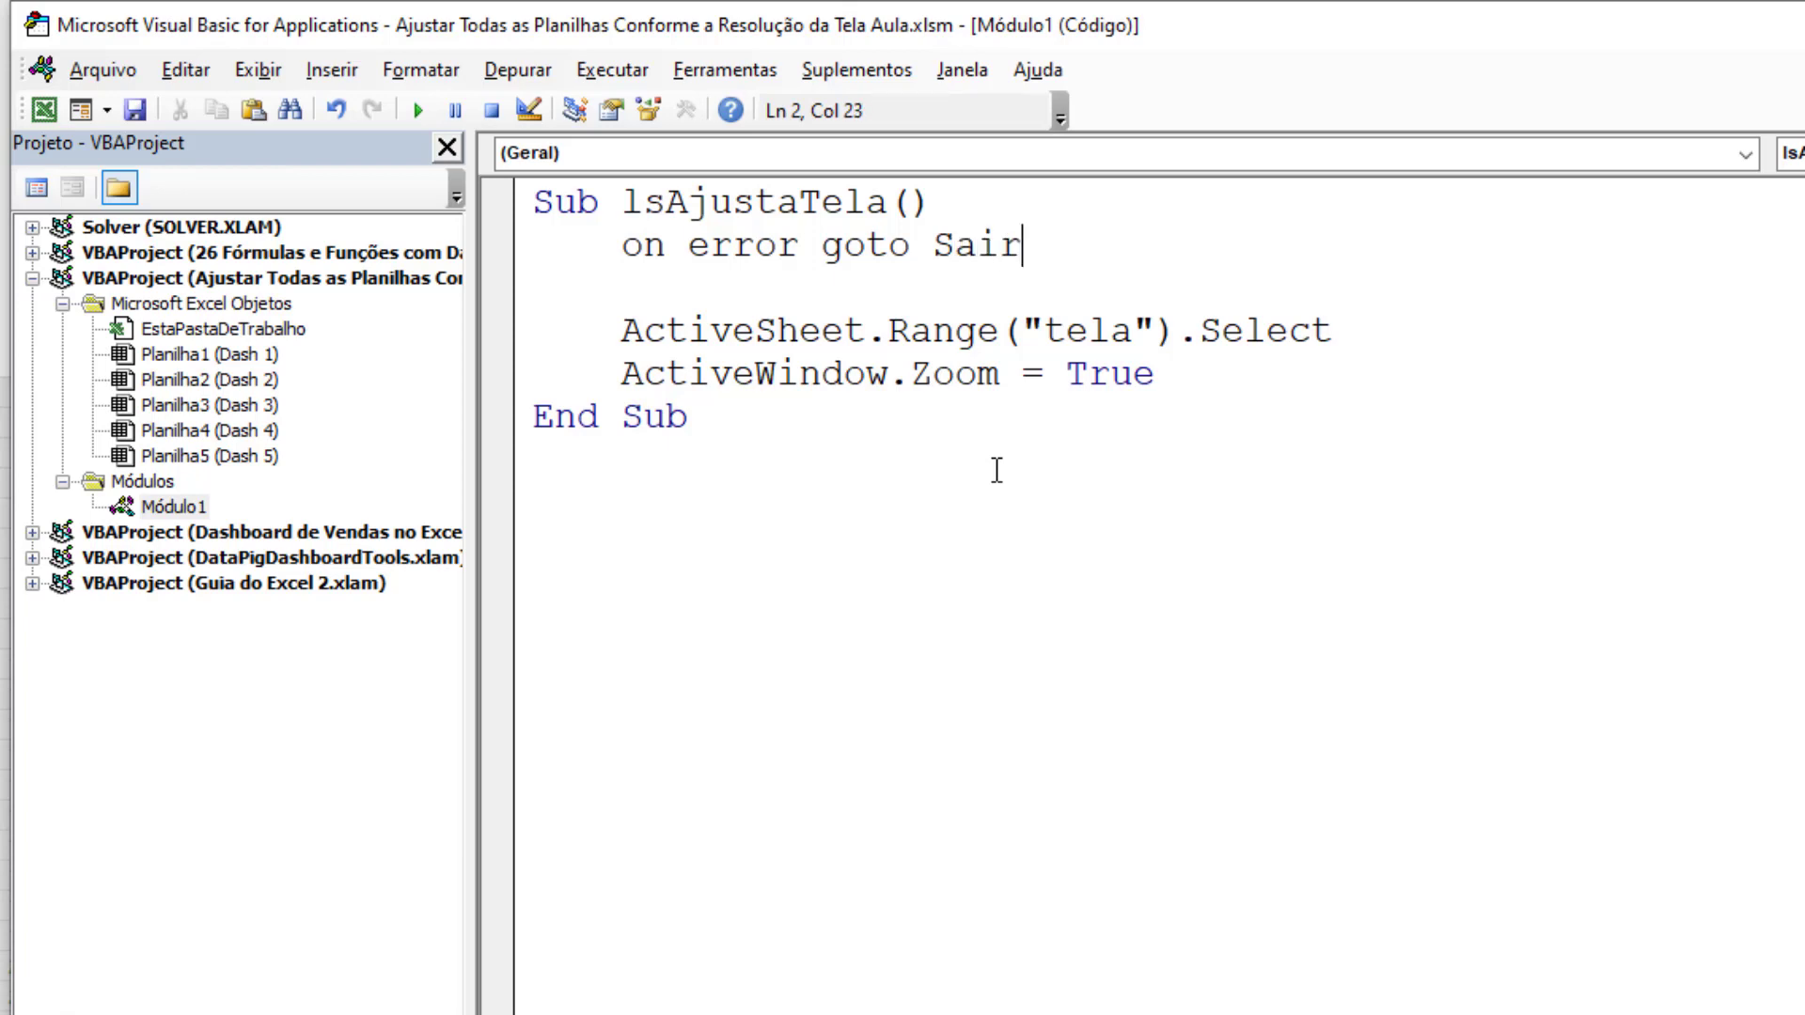
{"action": "key", "text": "Down"}
{"action": "key", "text": "Down"}
{"action": "key", "text": "Down"}
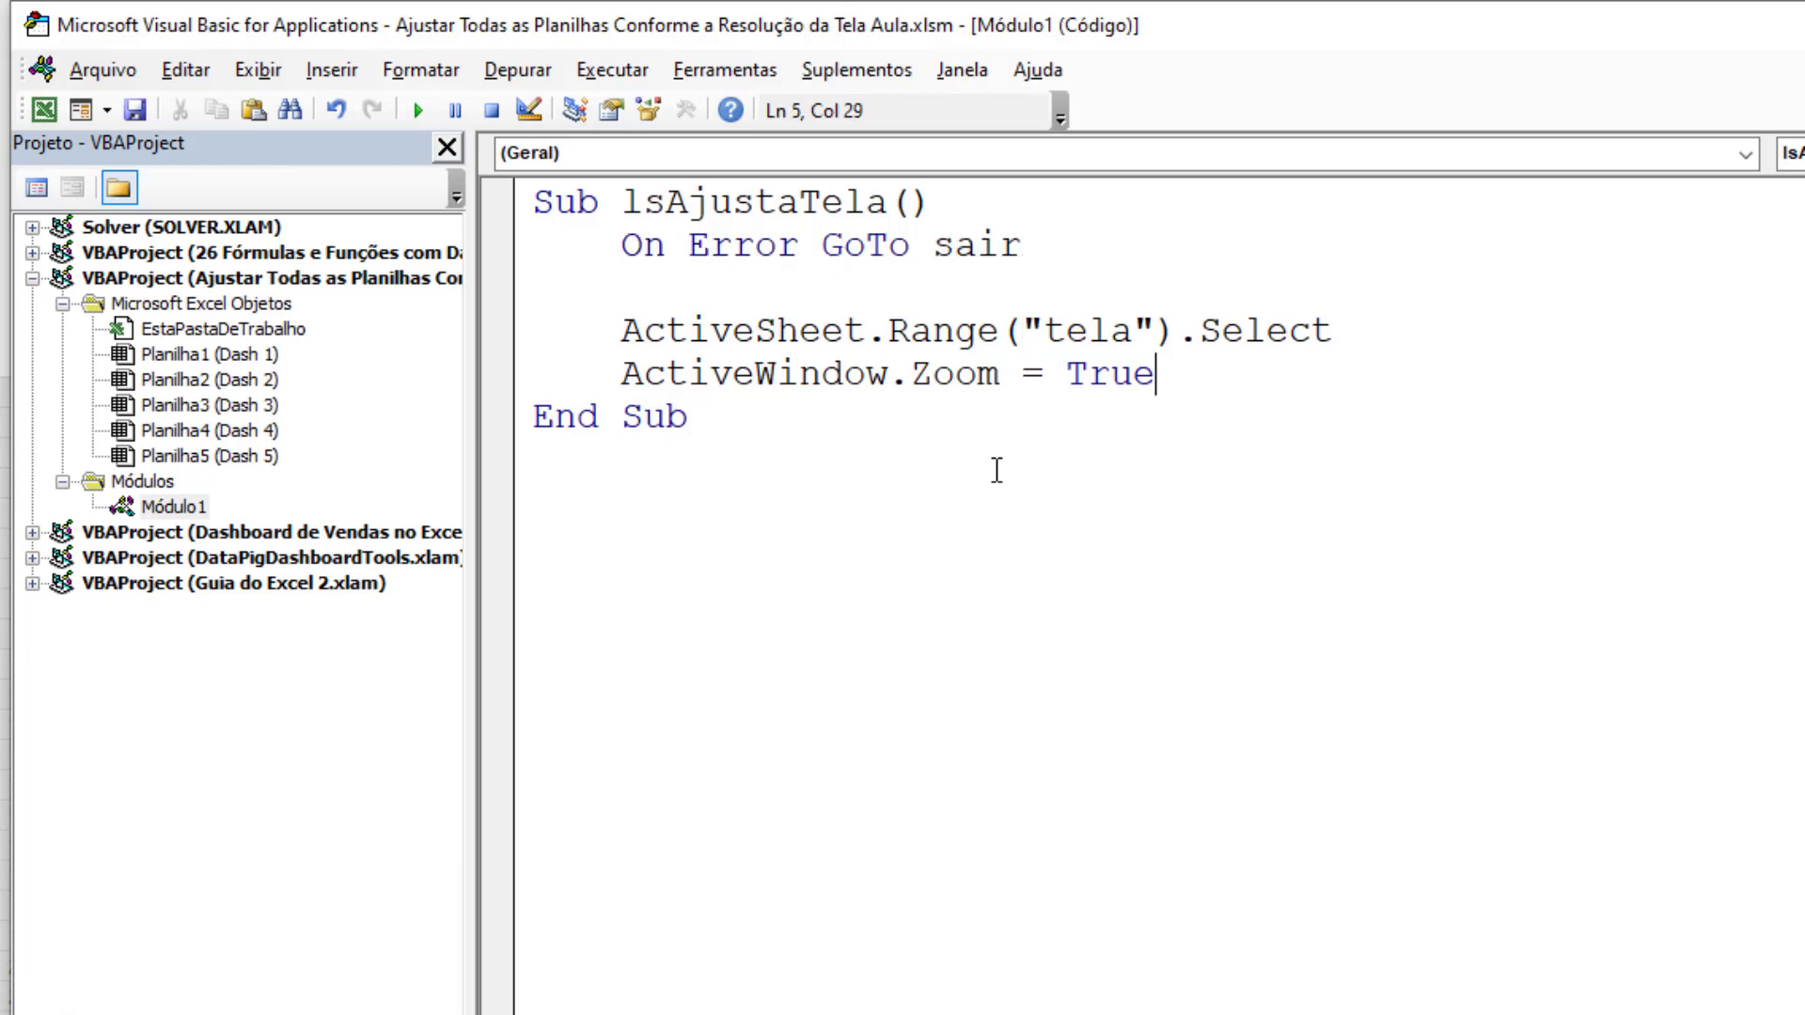
Add a Sair: label before End Sub with an indented Exit Sub beneath it
{"action": "key", "text": "Return"}
{"action": "key", "text": "Return"}
{"action": "key", "text": "BackSpace"}
{"action": "type", "text": "sair"}
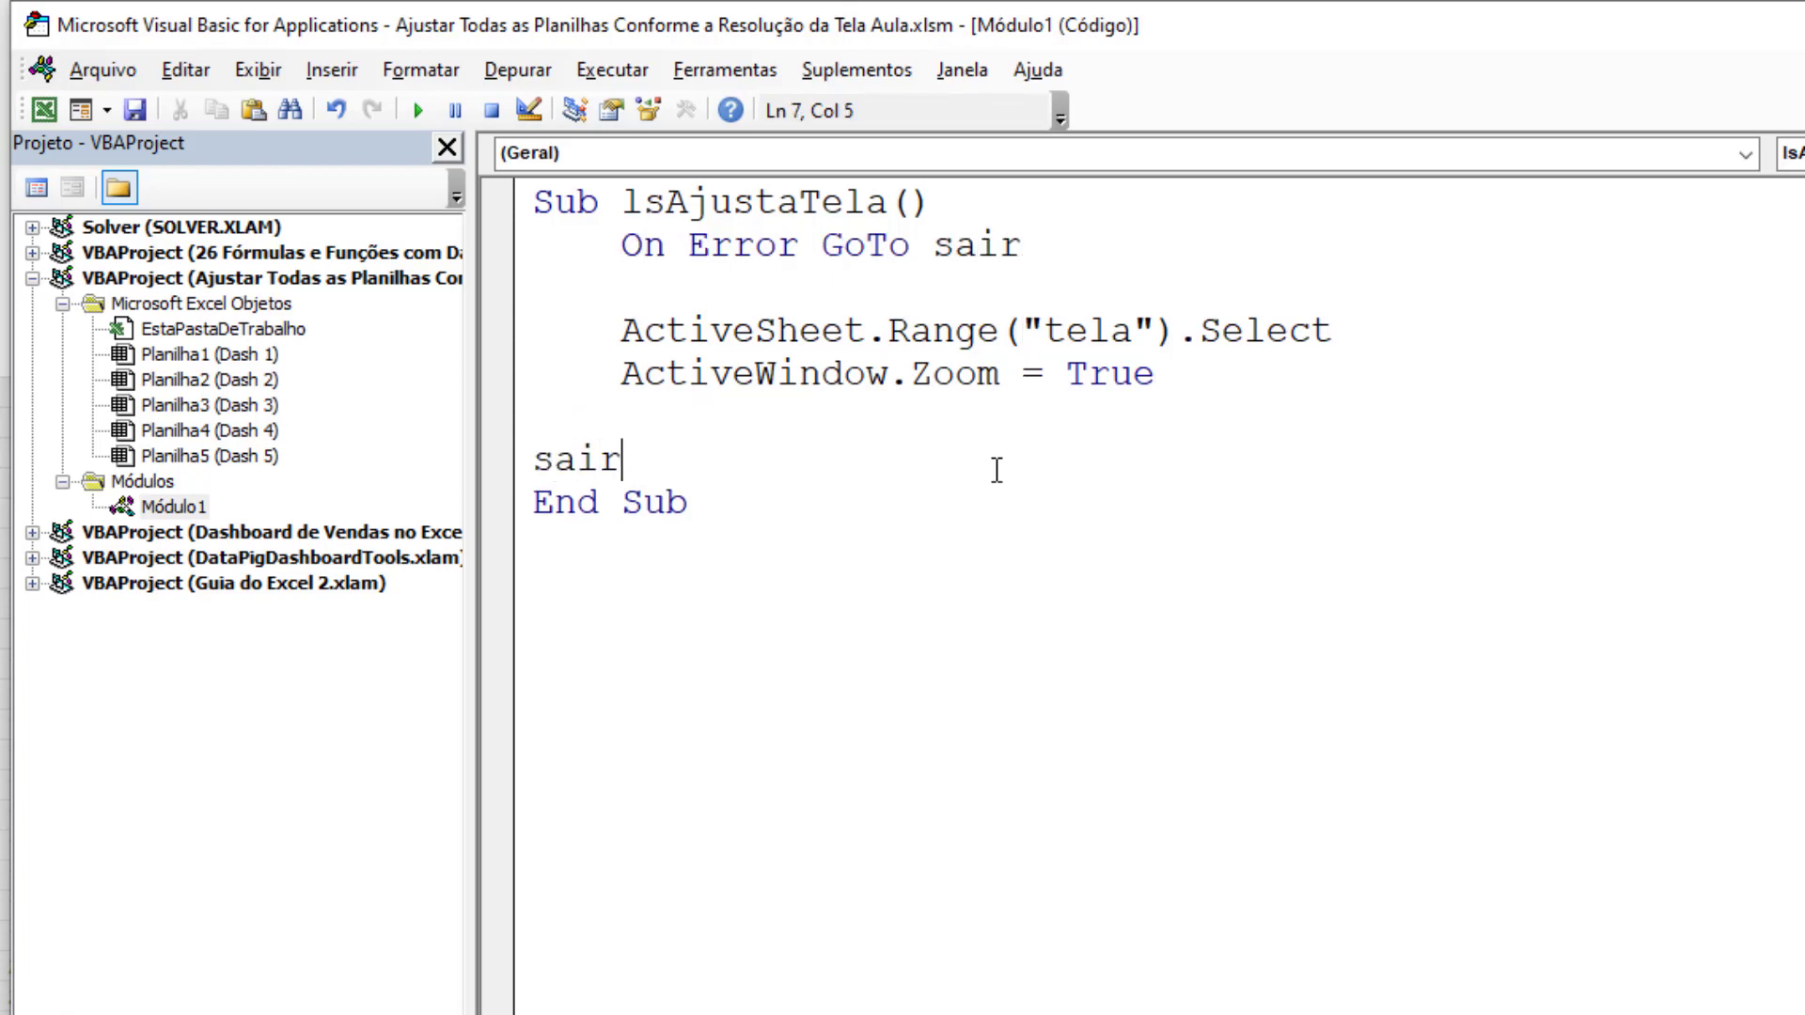
{"action": "type", "text": ":"}
{"action": "key", "text": "Return"}
{"action": "type", "text": "e"}
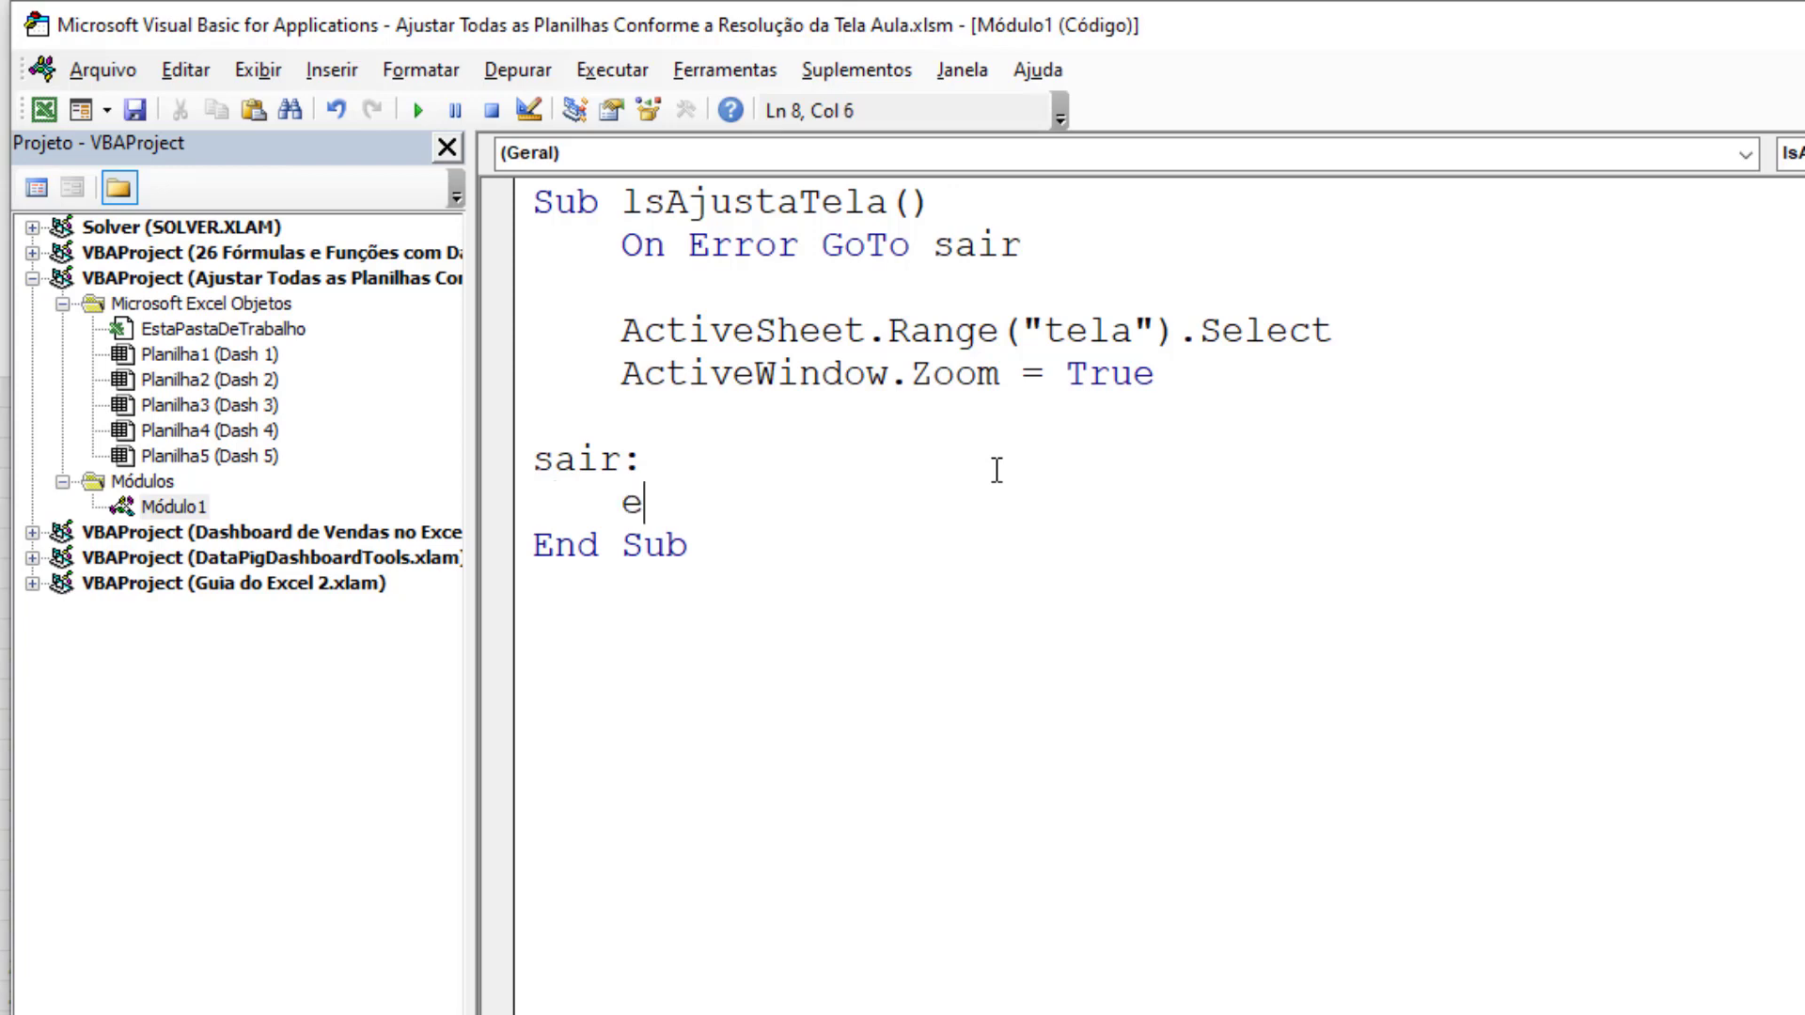
{"action": "type", "text": "xit sub"}
{"action": "key", "text": "Up"}
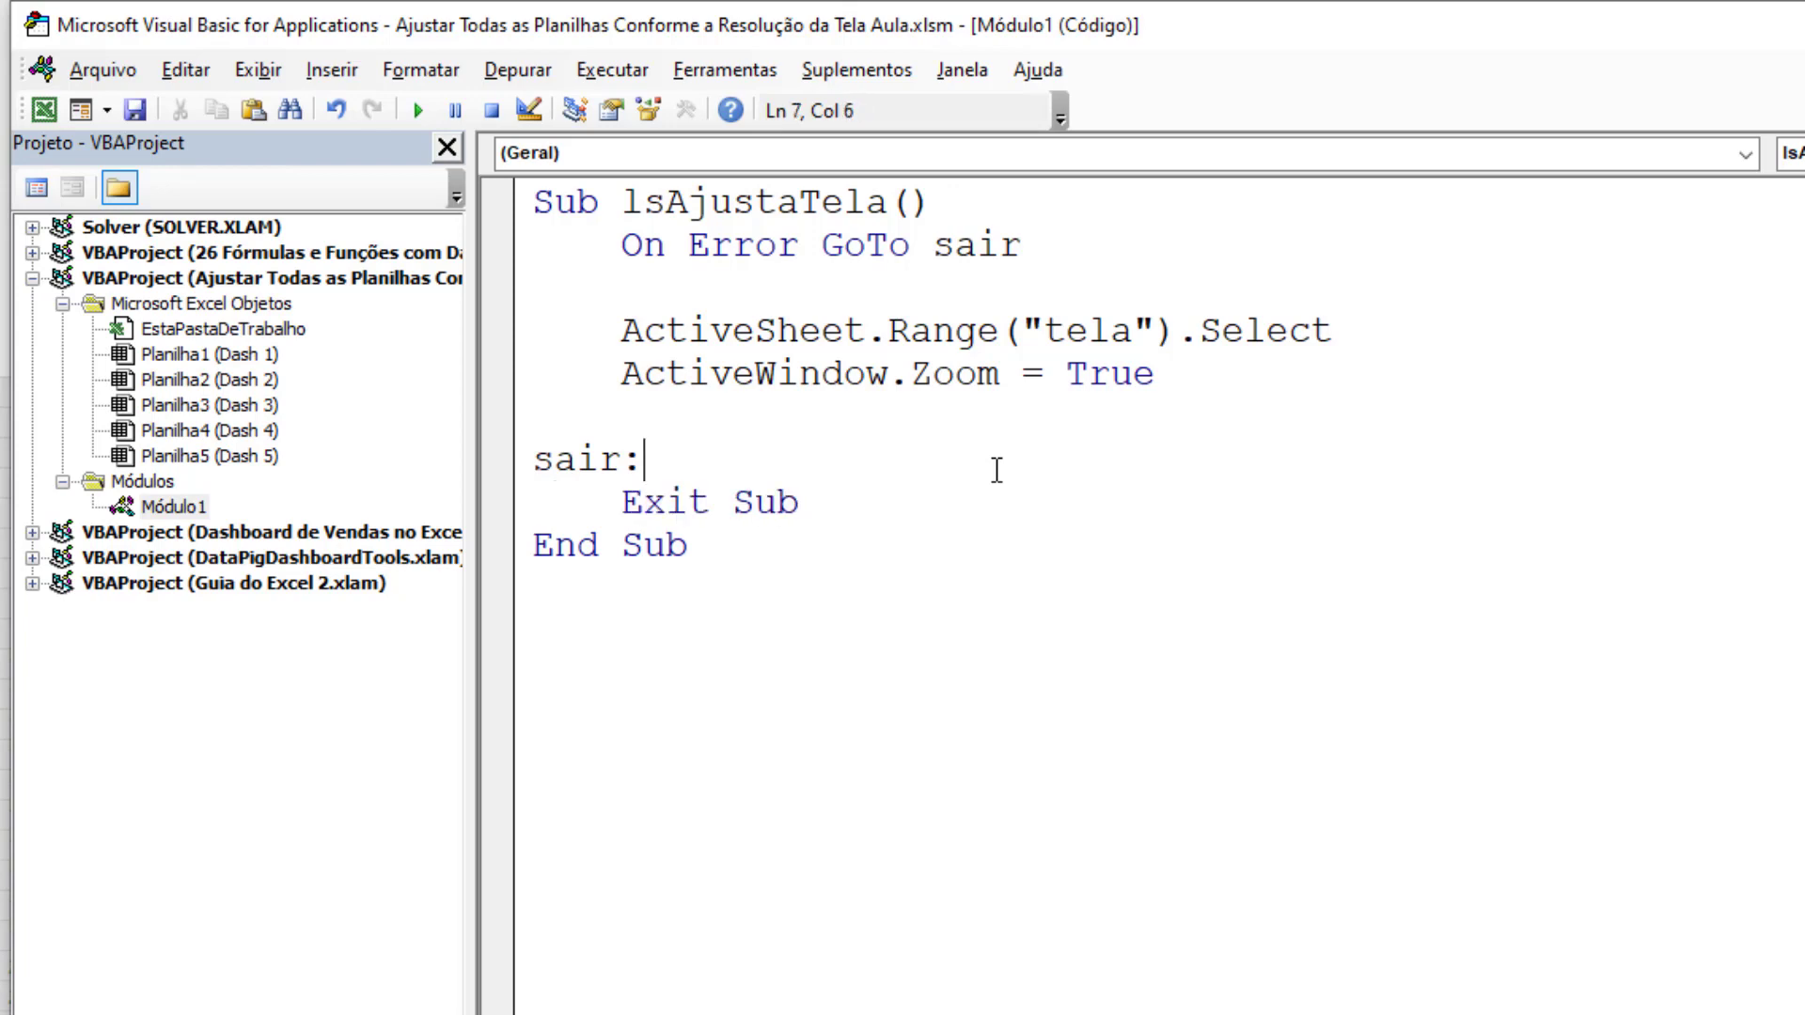
{"action": "key", "text": "Home"}
{"action": "key", "text": "shift+Right"}
{"action": "type", "text": "S"}
{"action": "key", "text": "Up"}
Create a Workbook_SheetActivate event in EstaPastaDeTrabalho that calls the copied lsAjustaTela
{"action": "double_click", "coordinate": [752, 202]}
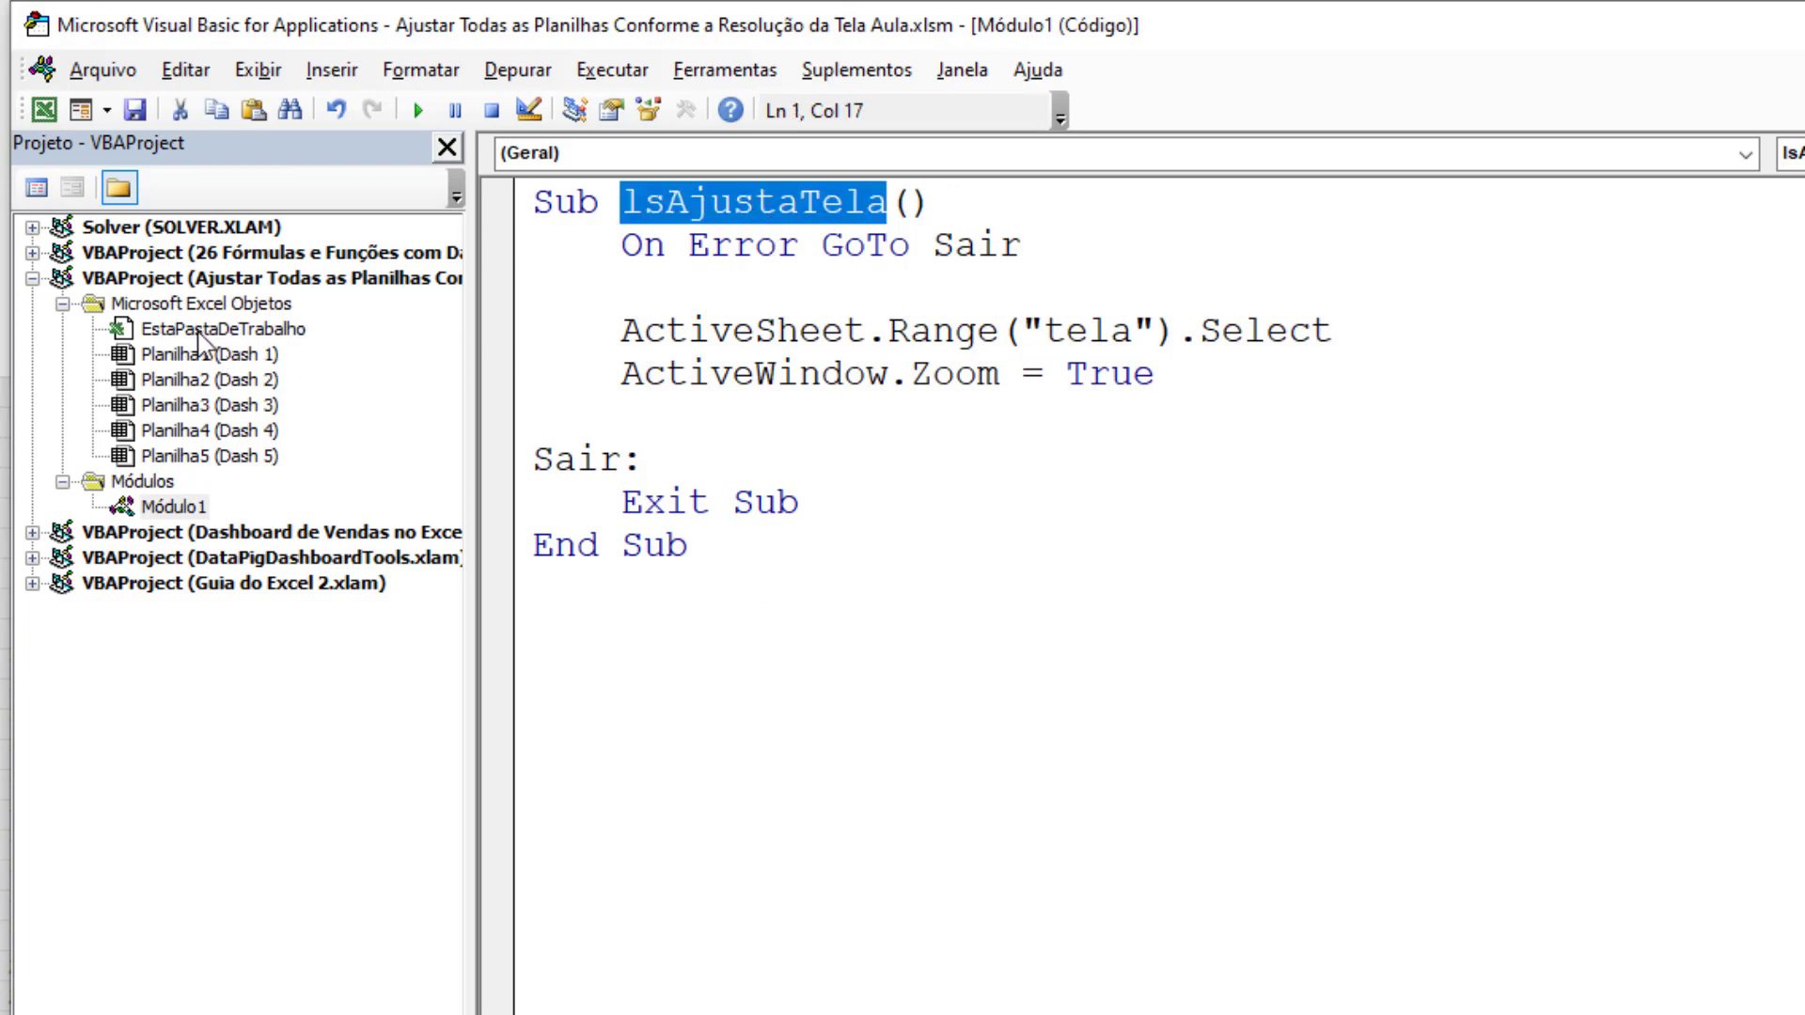
{"action": "double_click", "coordinate": [165, 329]}
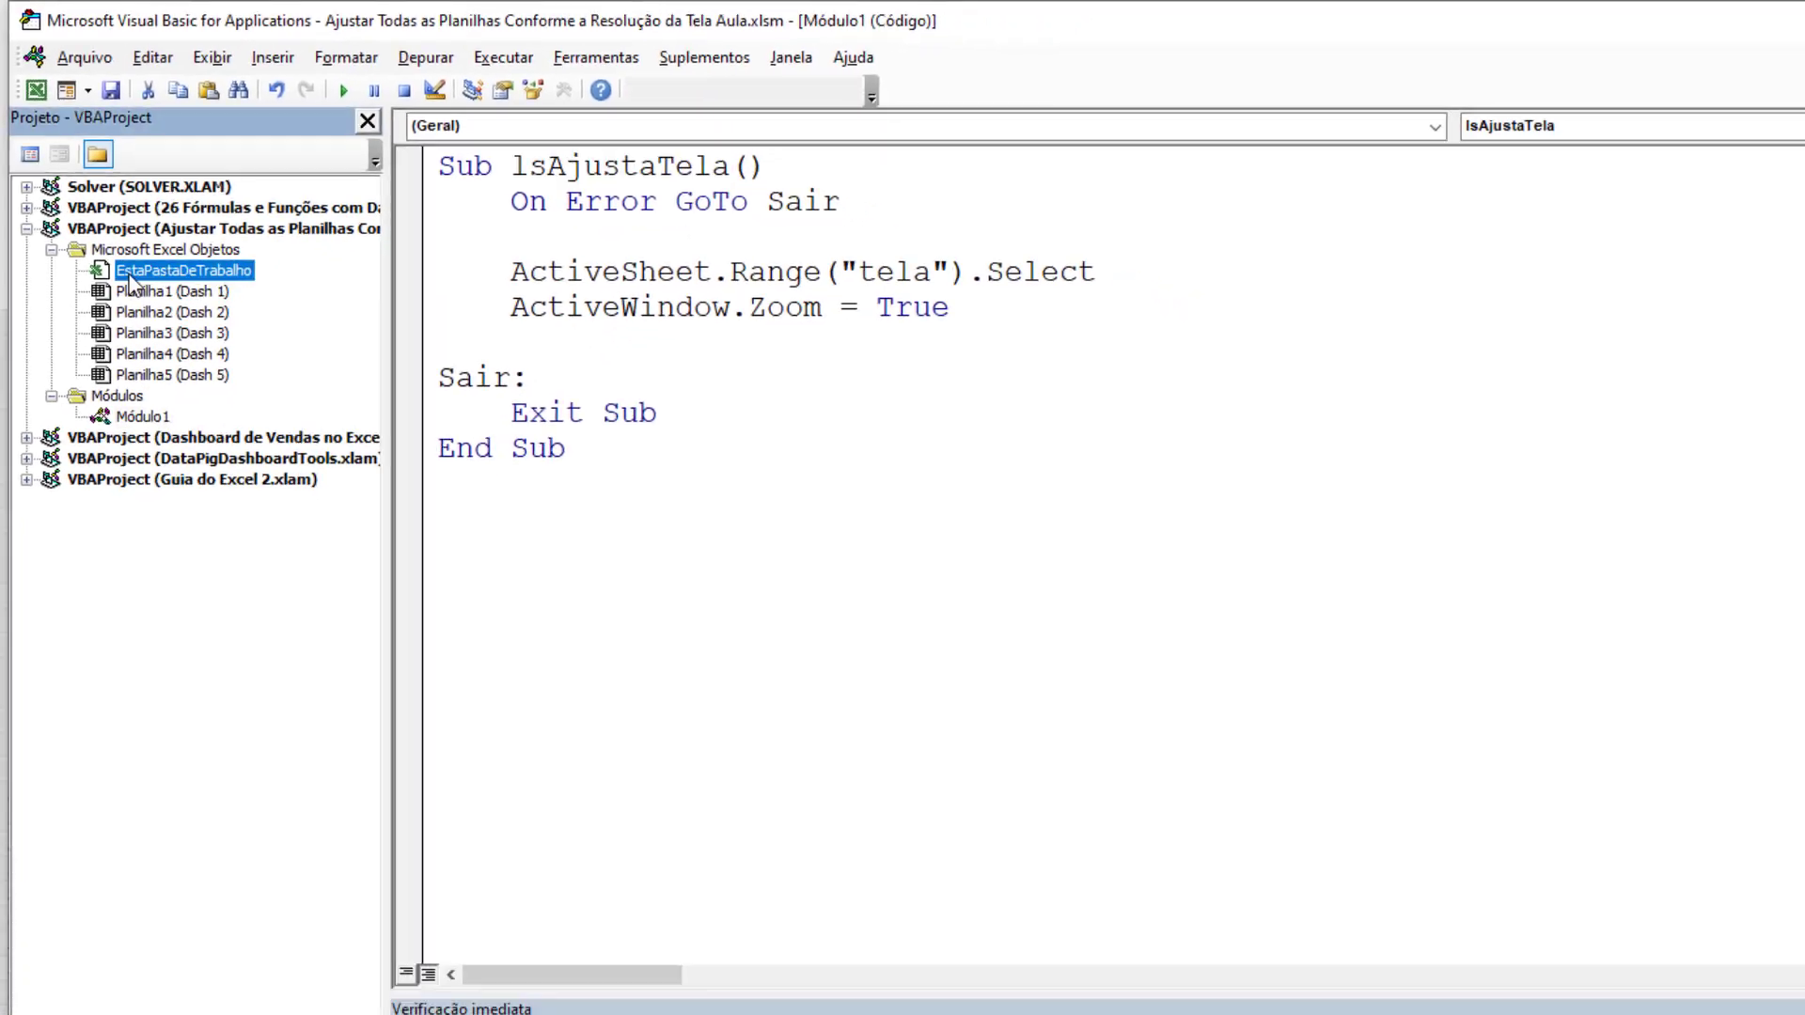
{"action": "left_click", "coordinate": [363, 91]}
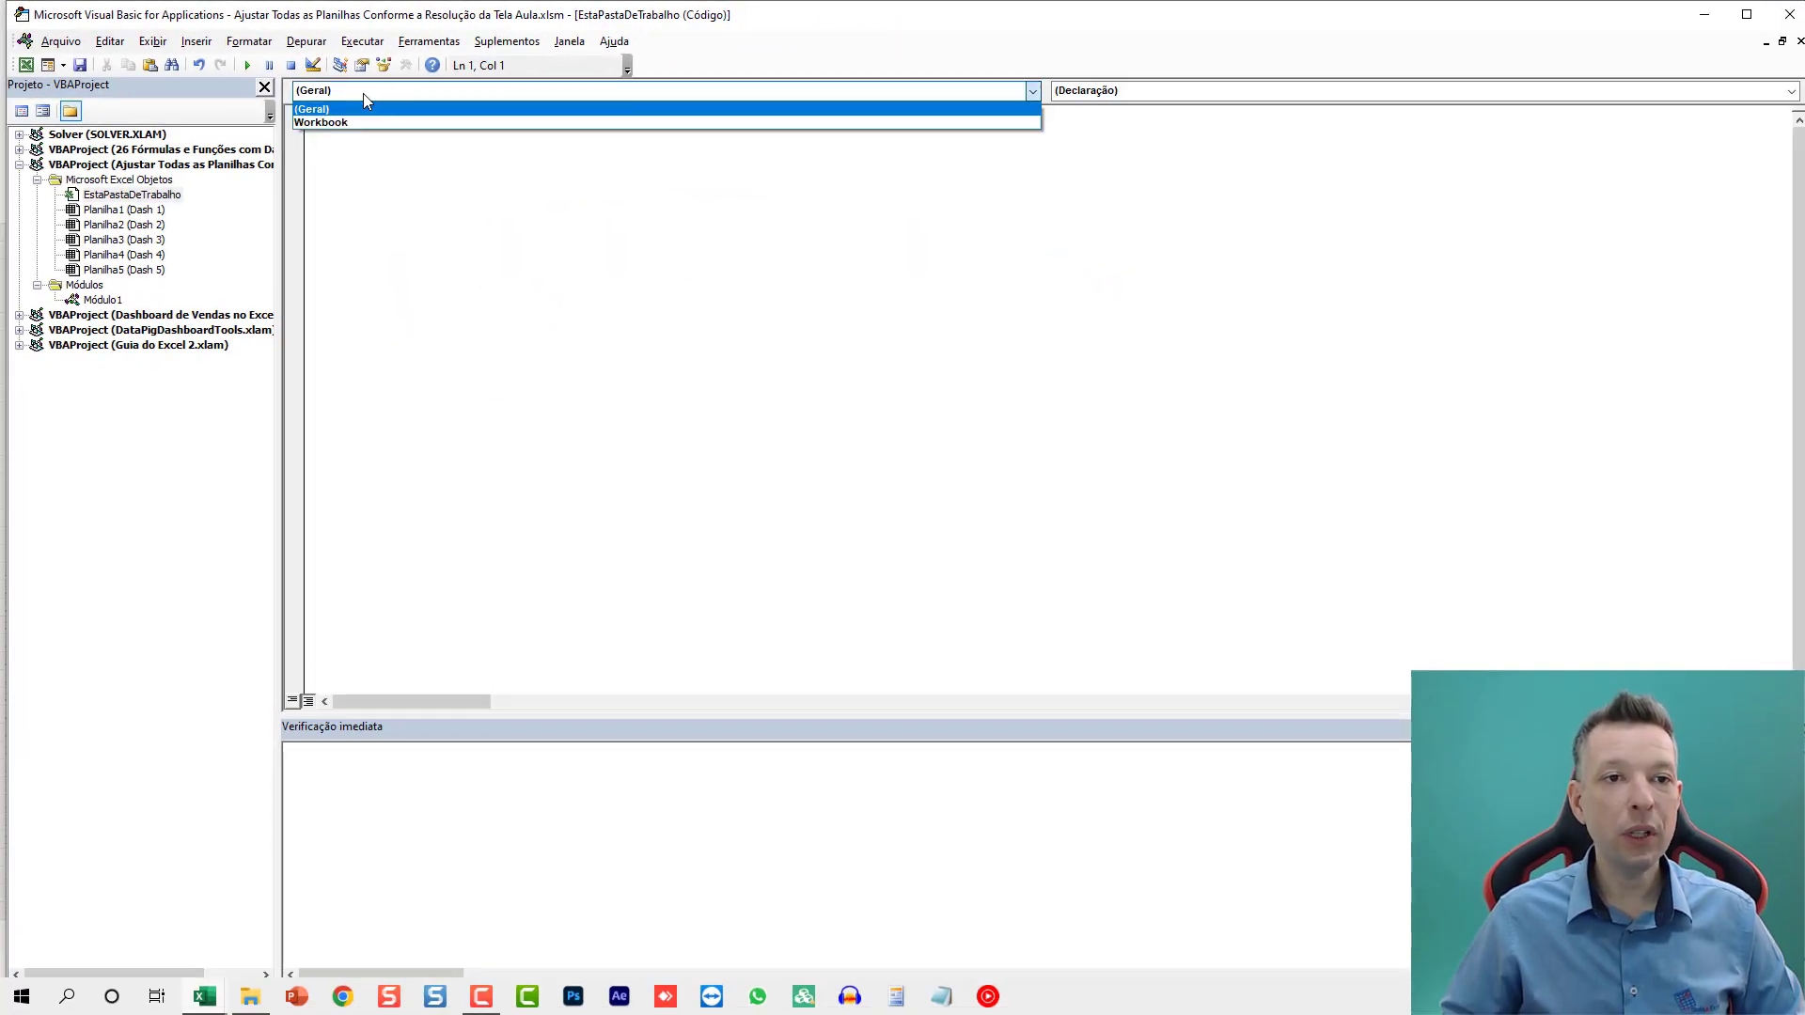
{"action": "left_click", "coordinate": [337, 123]}
{"action": "left_click", "coordinate": [1063, 90]}
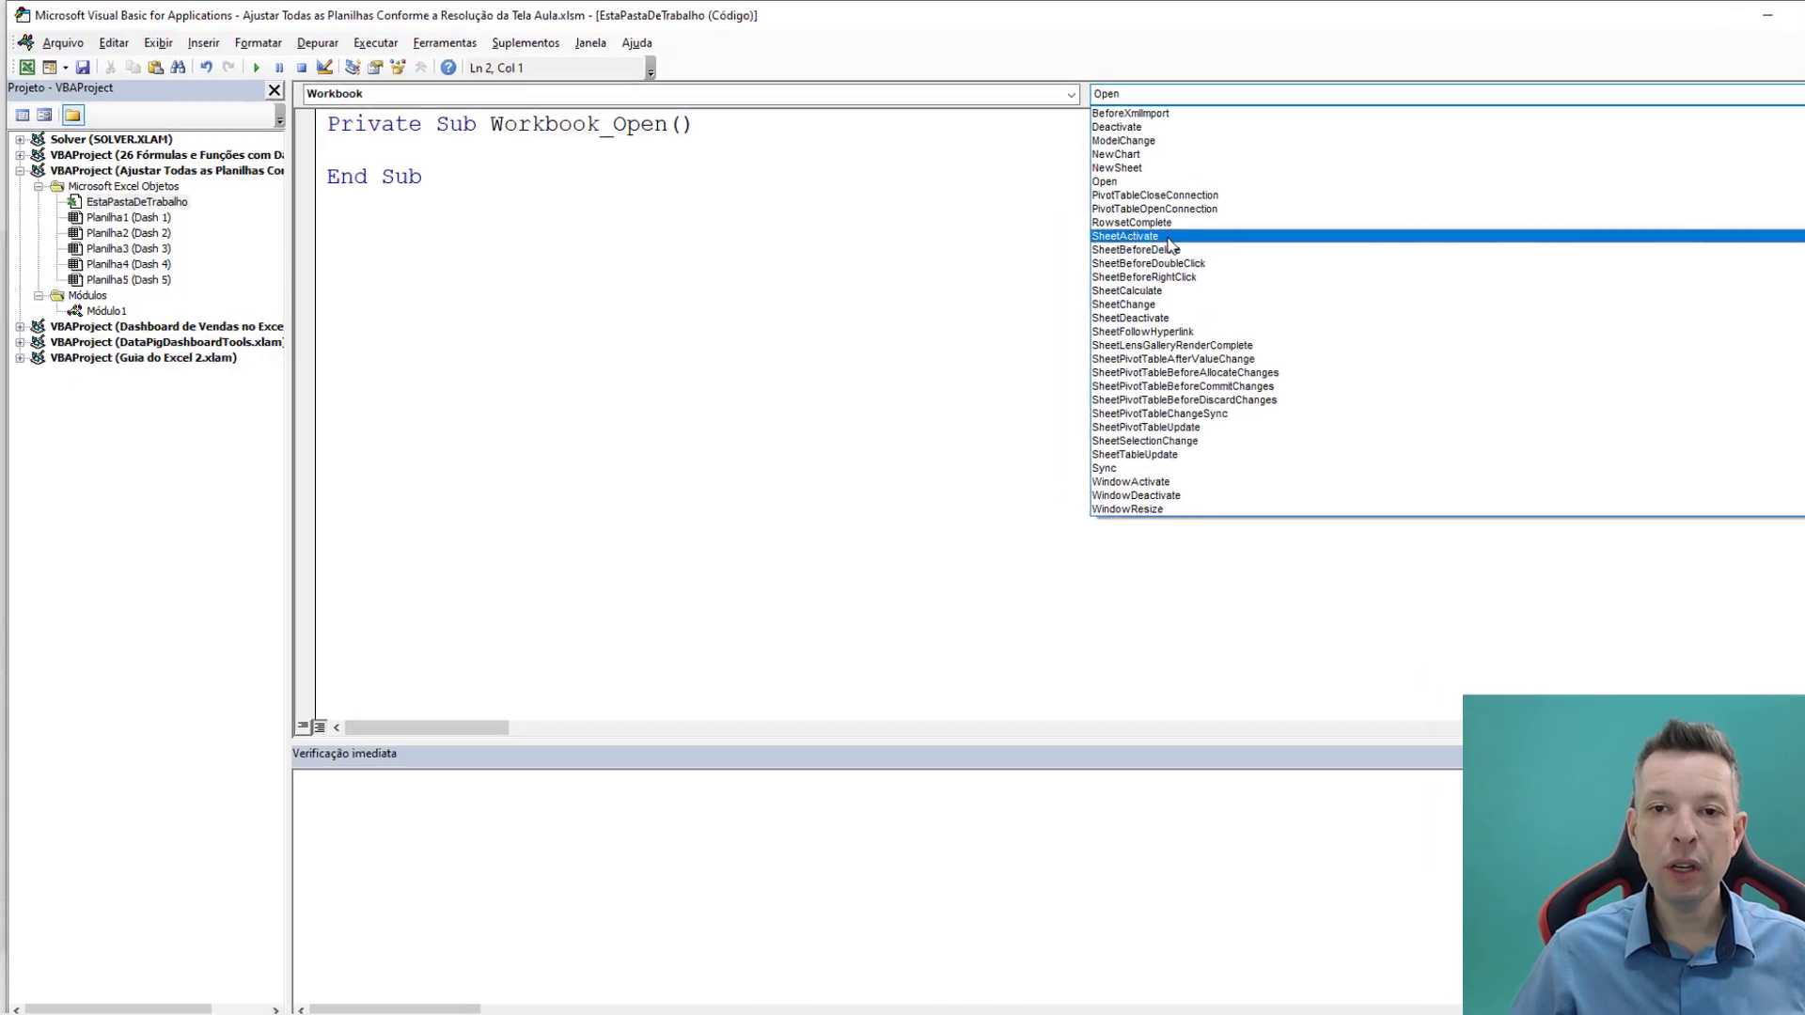
{"action": "left_click", "coordinate": [1085, 228]}
{"action": "type", "text": "lsAjustaTela"}
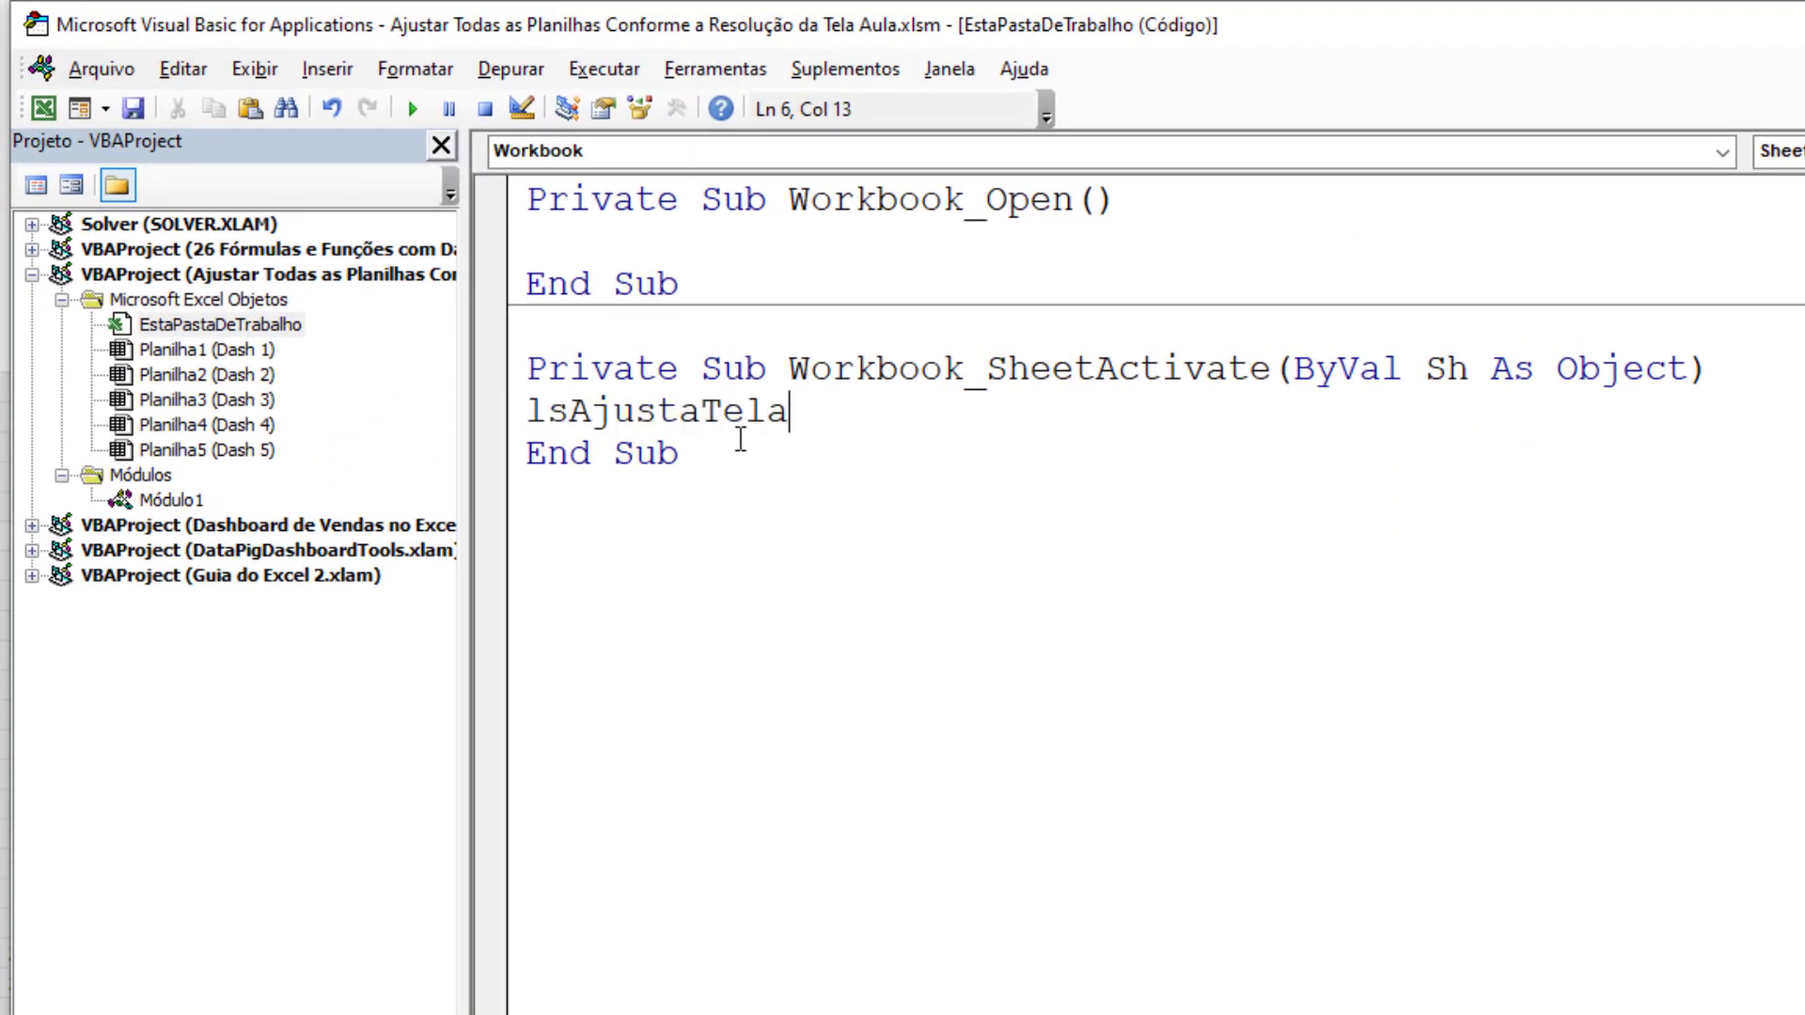
Indent the lsAjustaTela call and delete the unused Workbook_Open procedure
{"action": "key", "text": "Home"}
{"action": "key", "text": "Tab"}
{"action": "key", "text": "Up"}
{"action": "key", "text": "Up"}
{"action": "key", "text": "Up"}
{"action": "key", "text": "Down"}
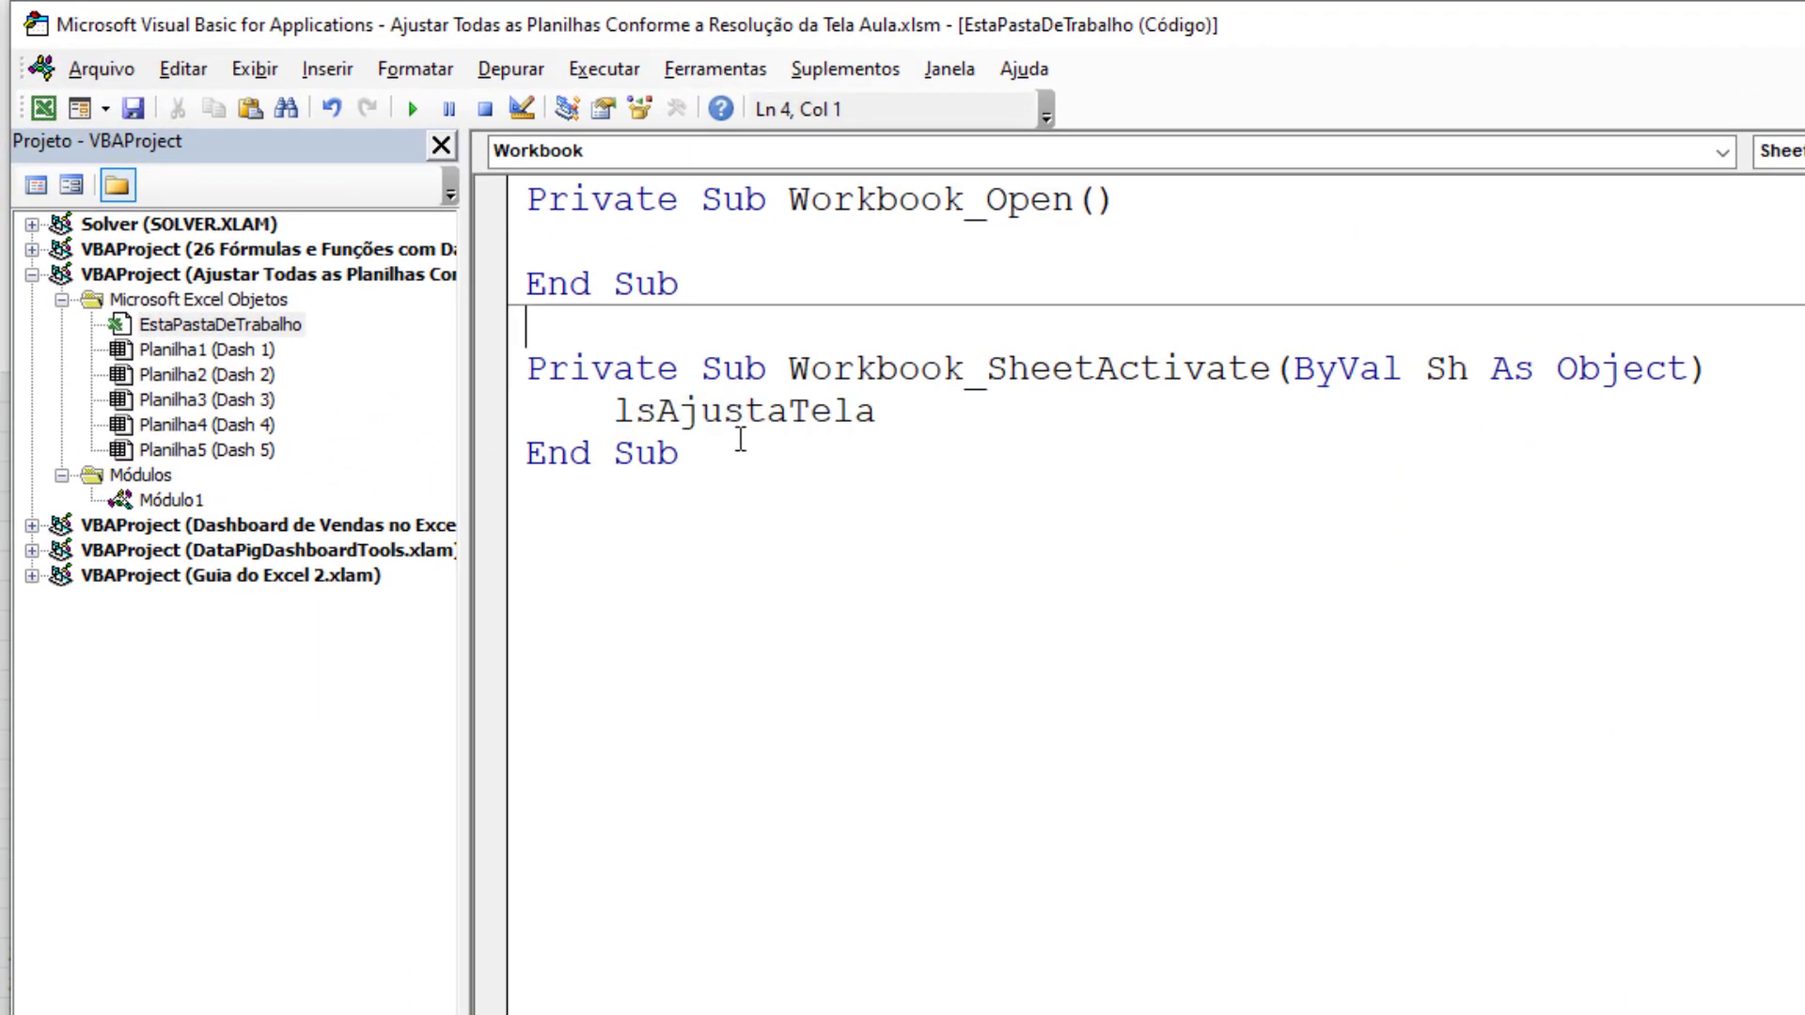
{"action": "key", "text": "ctrl+shift+Home"}
{"action": "key", "text": "Delete"}
{"action": "key", "text": "Delete"}
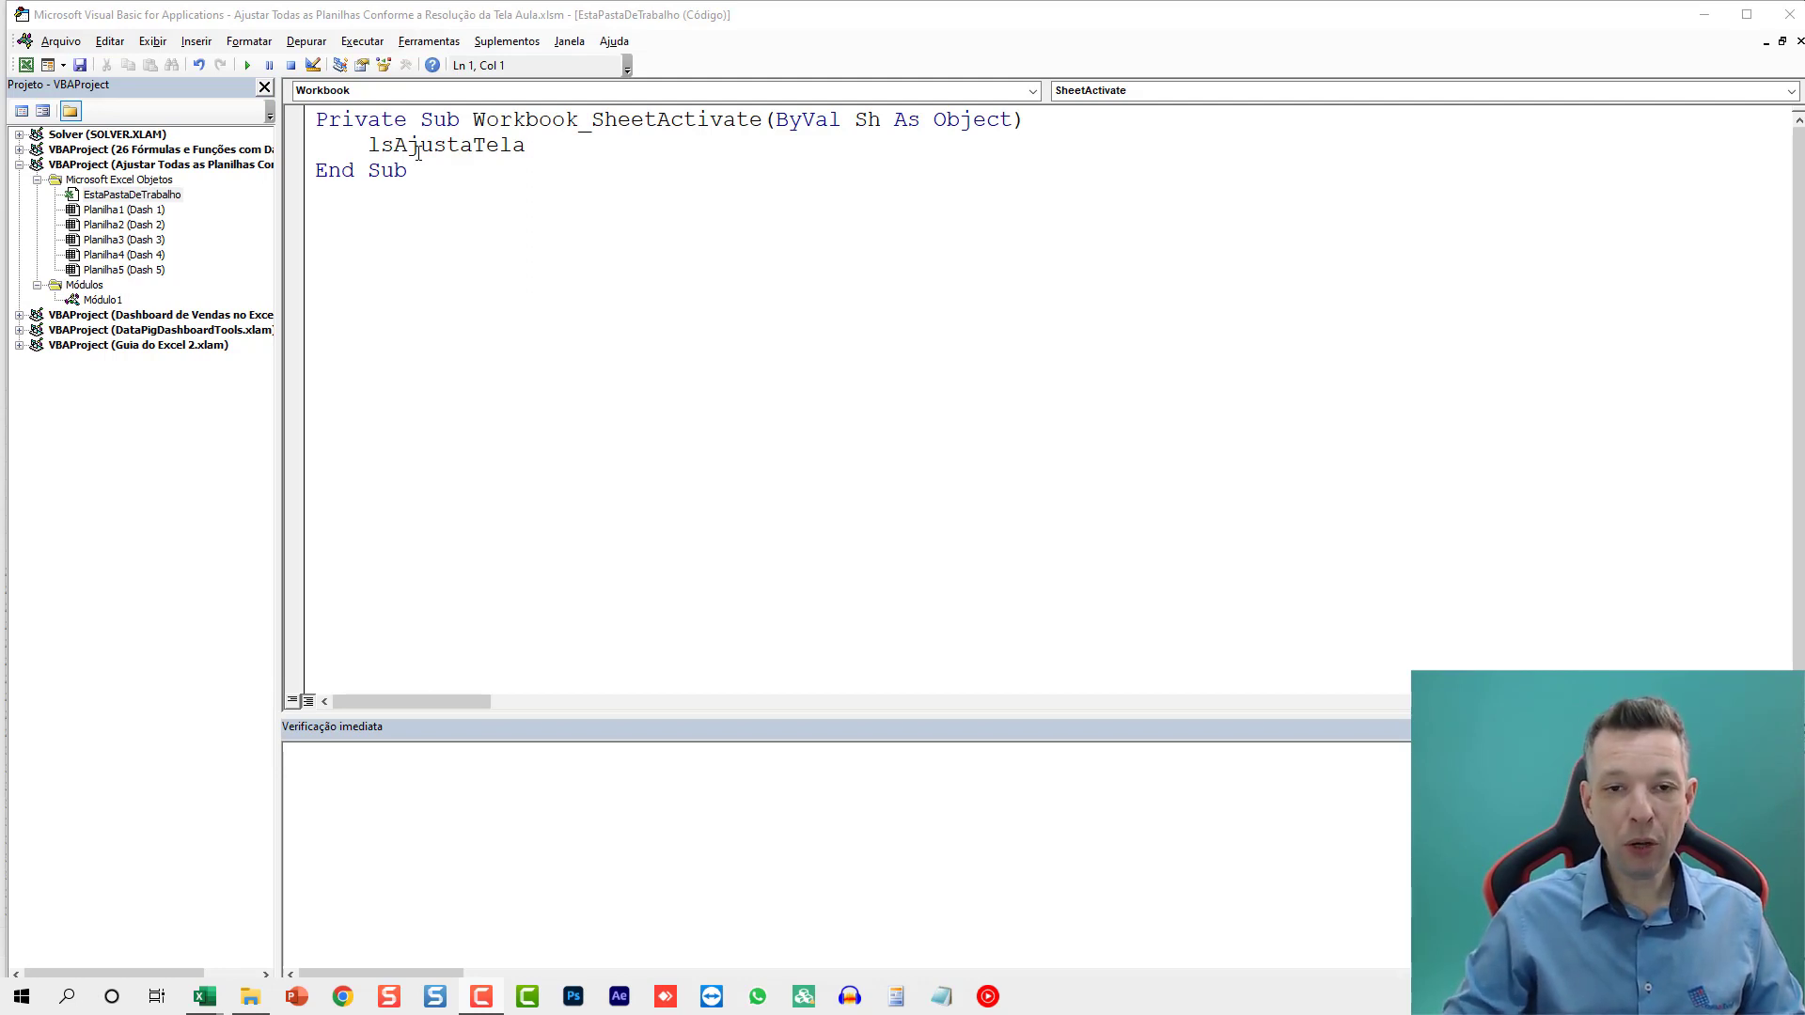
Put a breakpoint on the lsAjustaTela call and step through it after activating Dash 2
{"action": "left_click", "coordinate": [293, 147]}
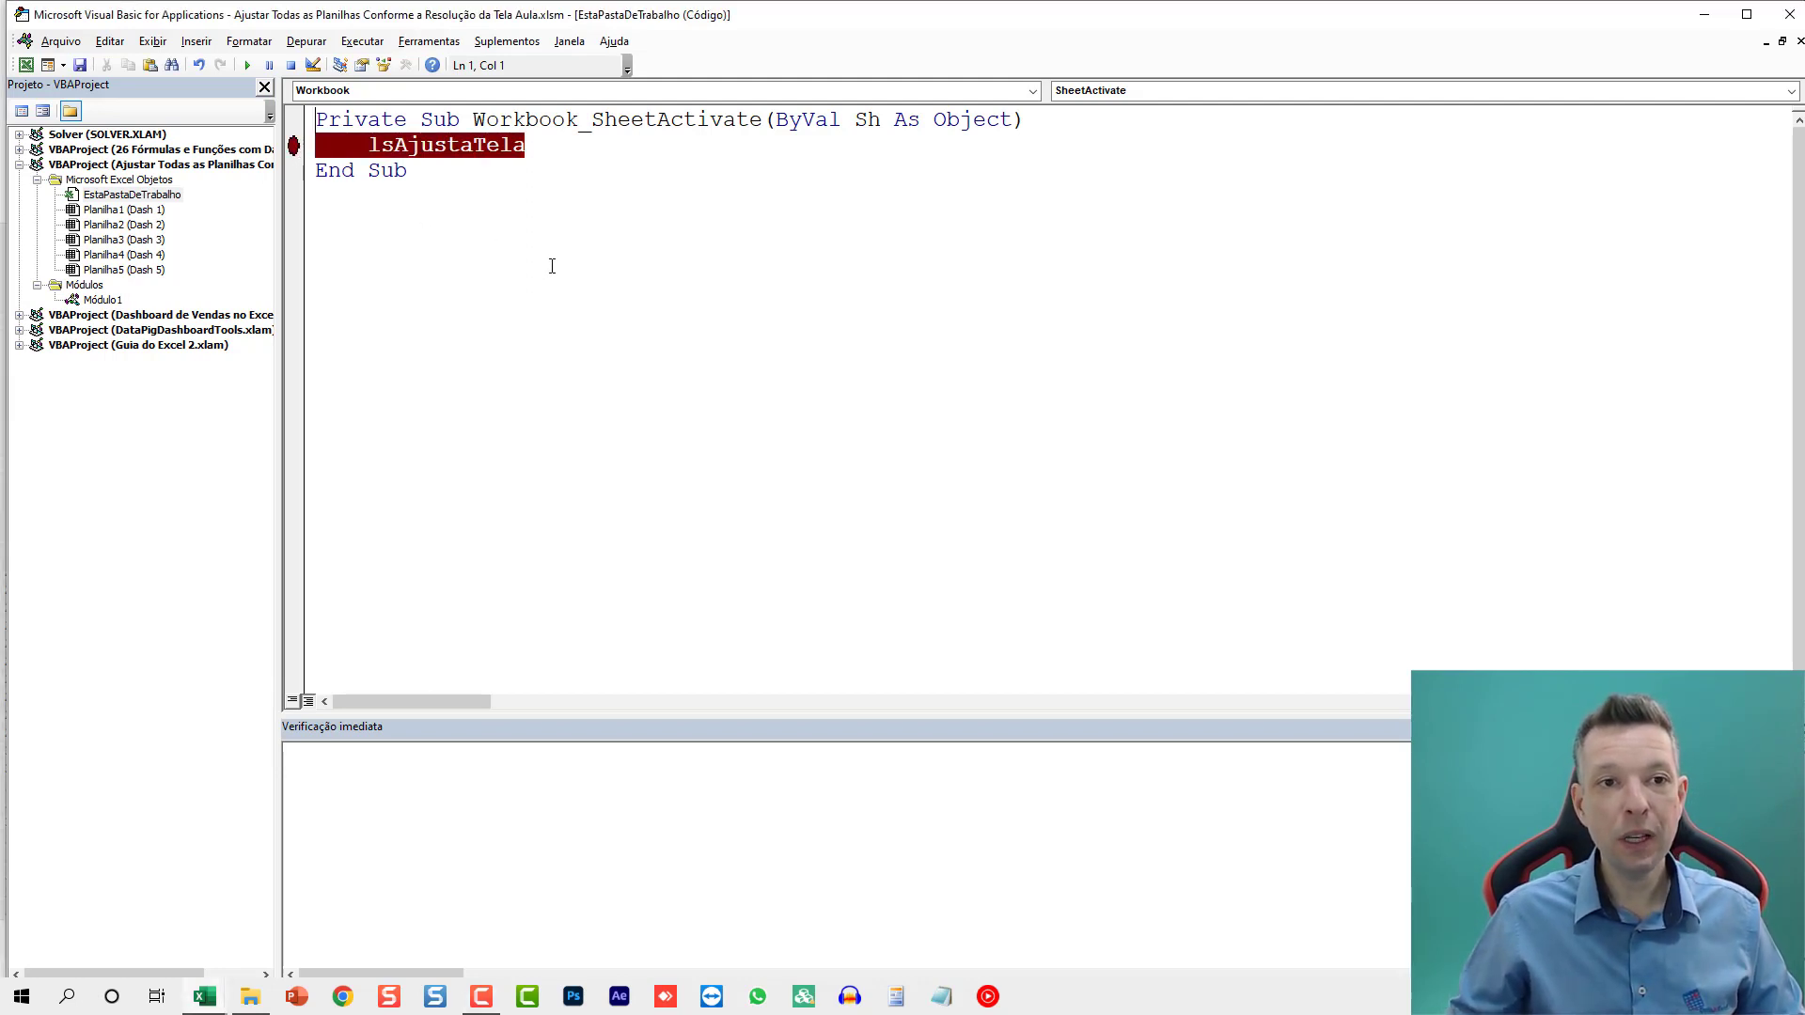
{"action": "key", "text": "alt+F11"}
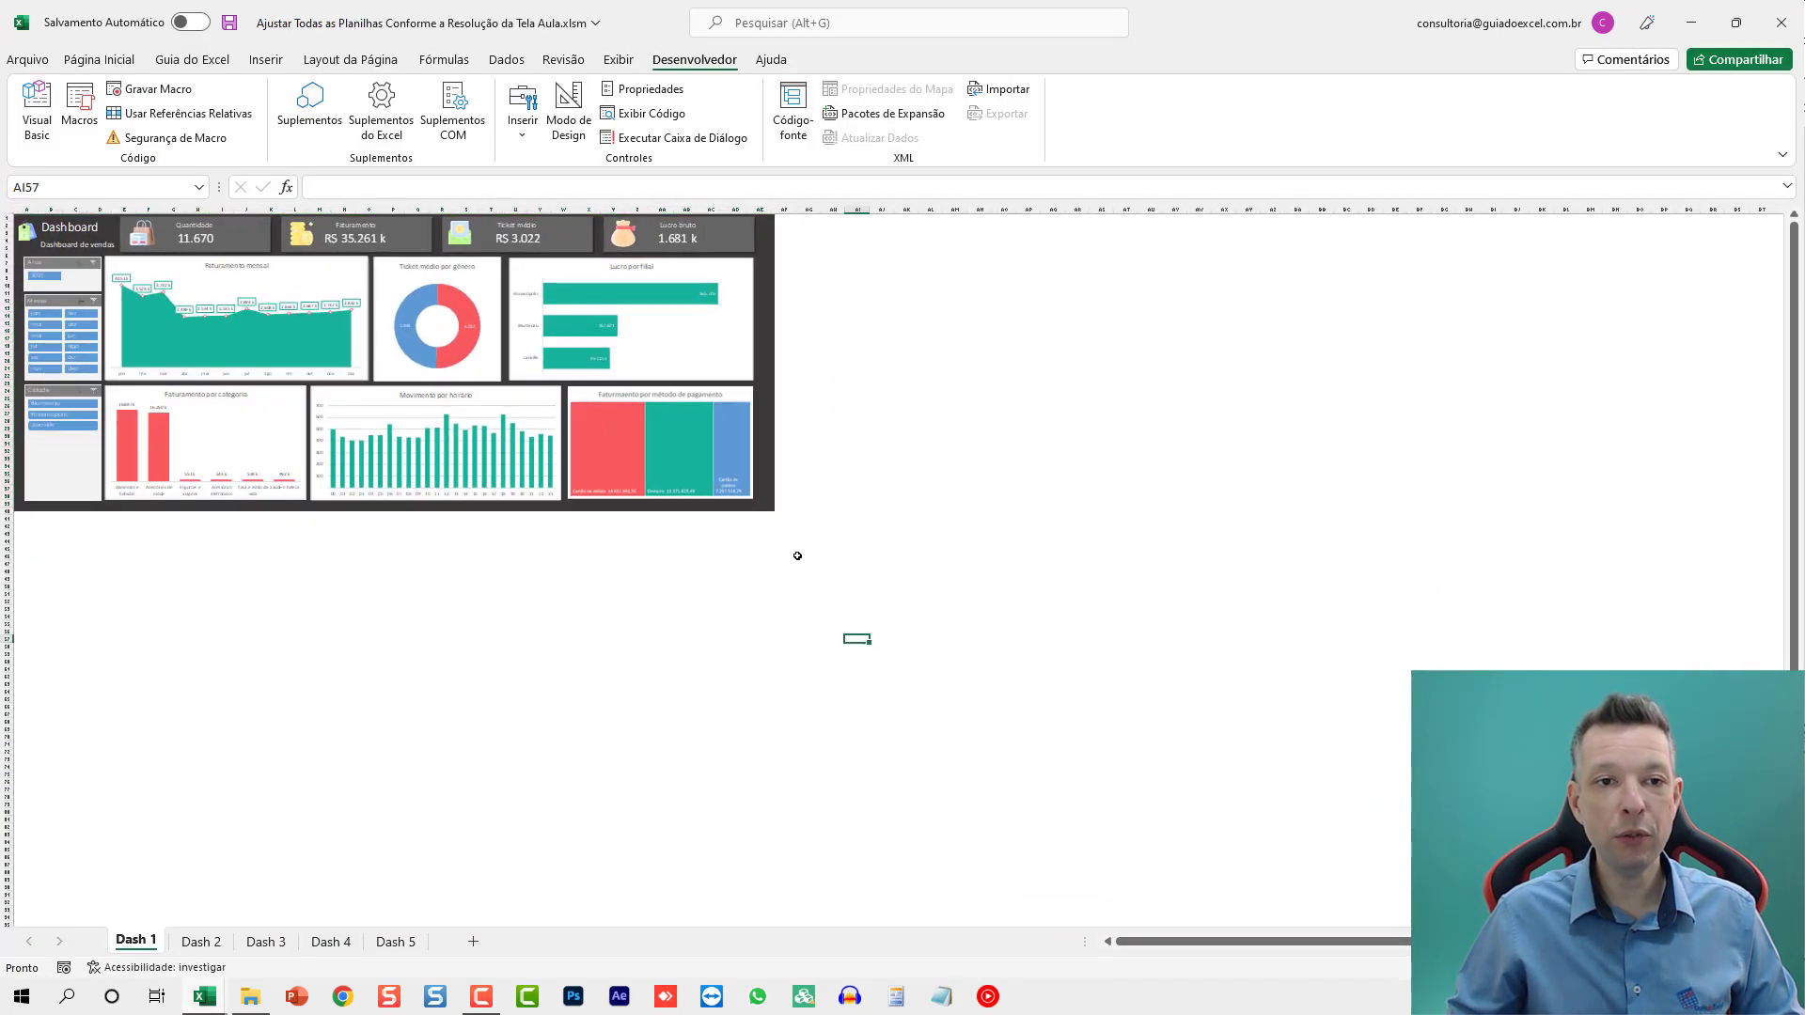
{"action": "left_click", "coordinate": [201, 942]}
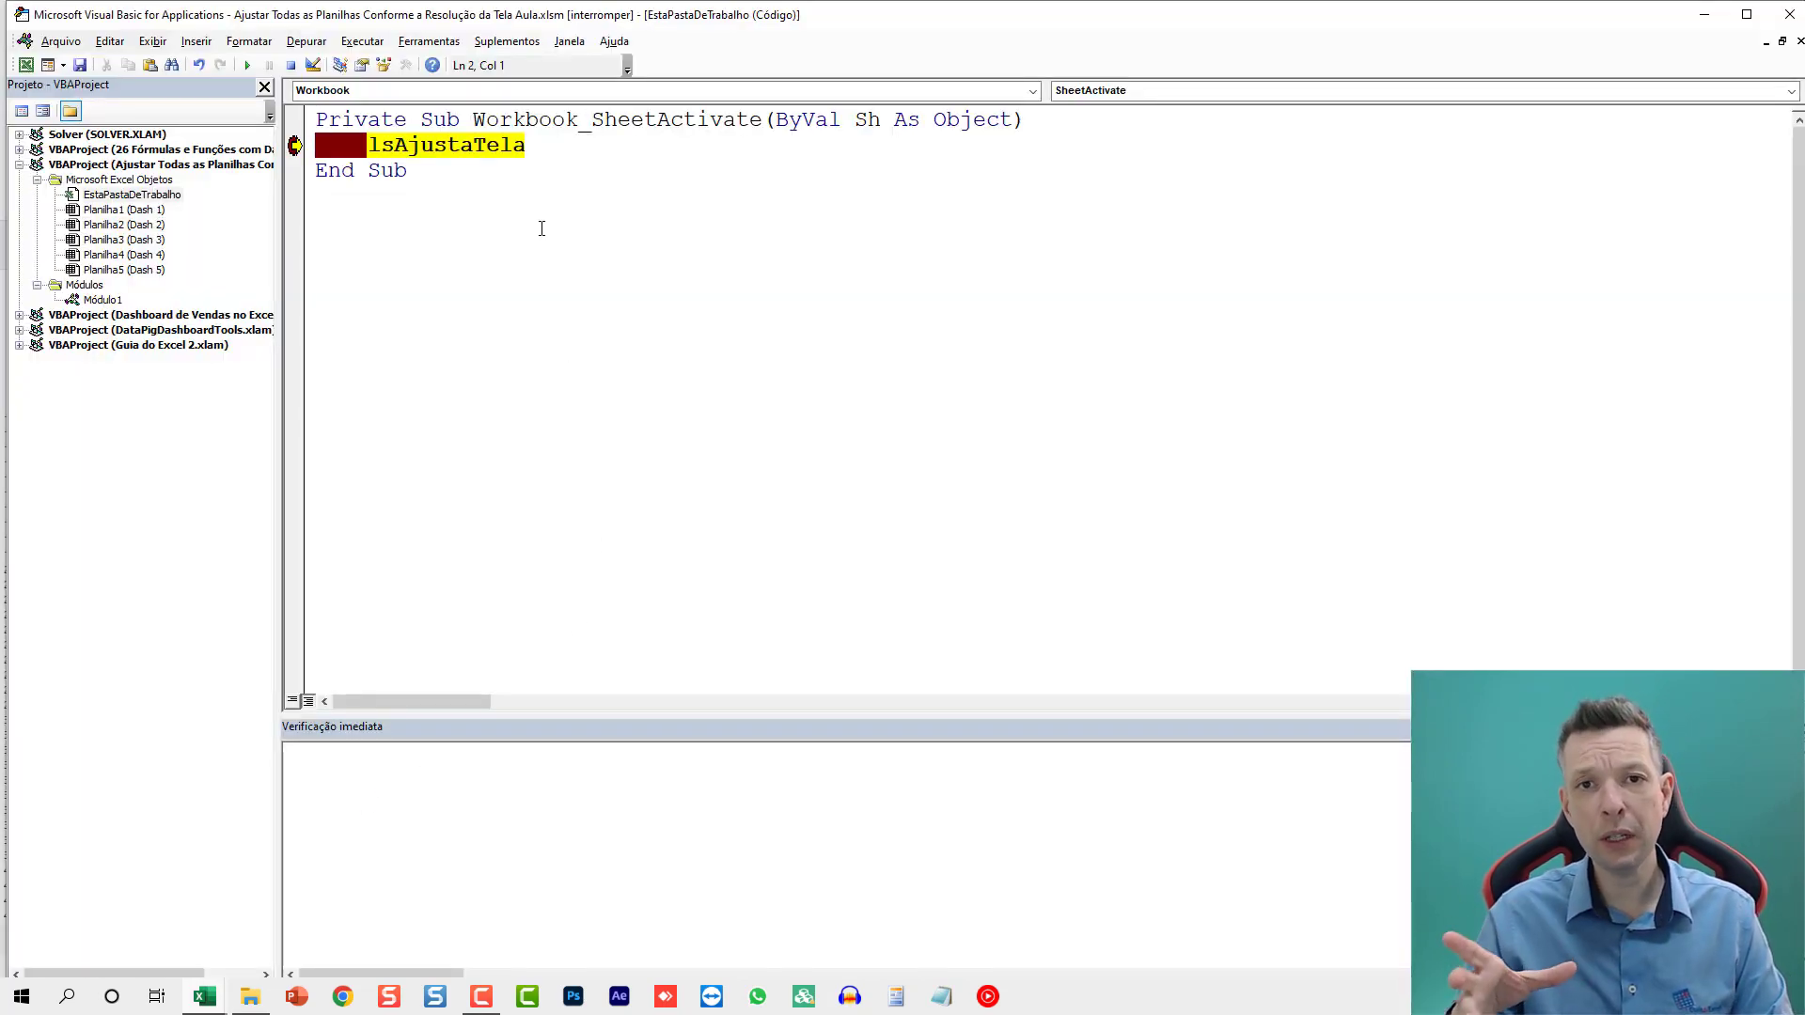
{"action": "key", "text": "F8"}
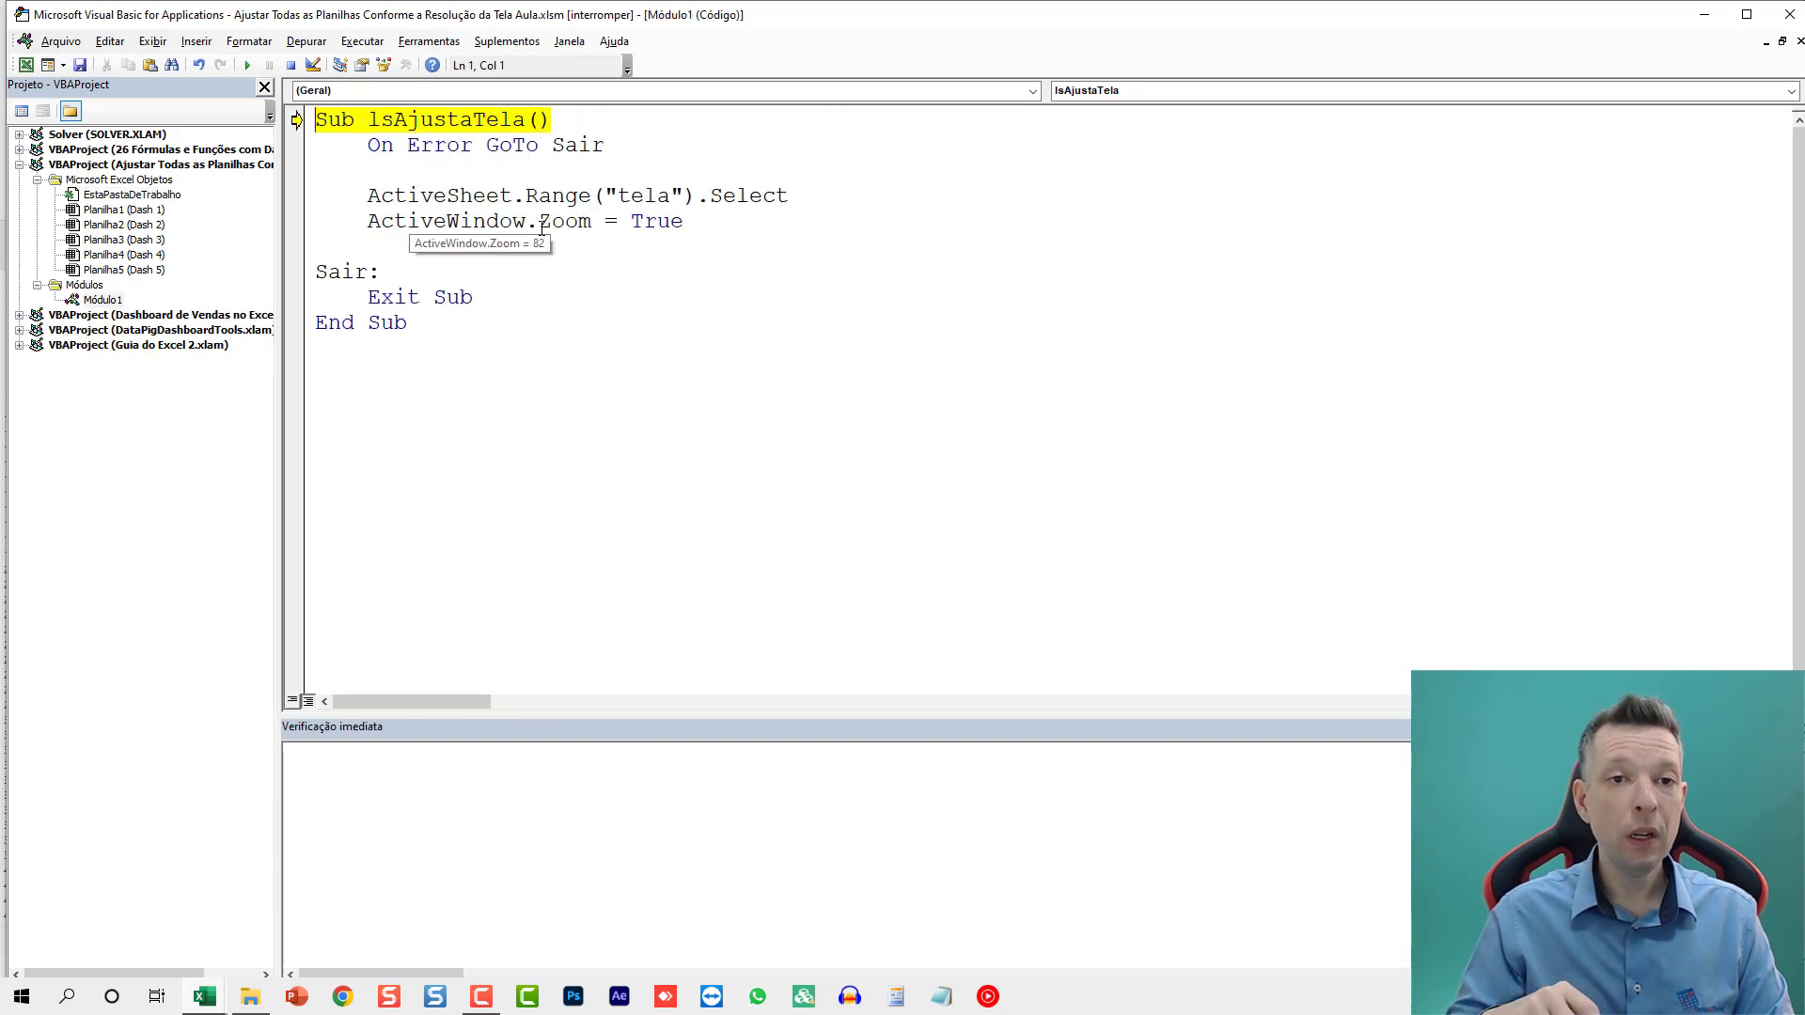
{"action": "key", "text": "F8"}
{"action": "key", "text": "F8"}
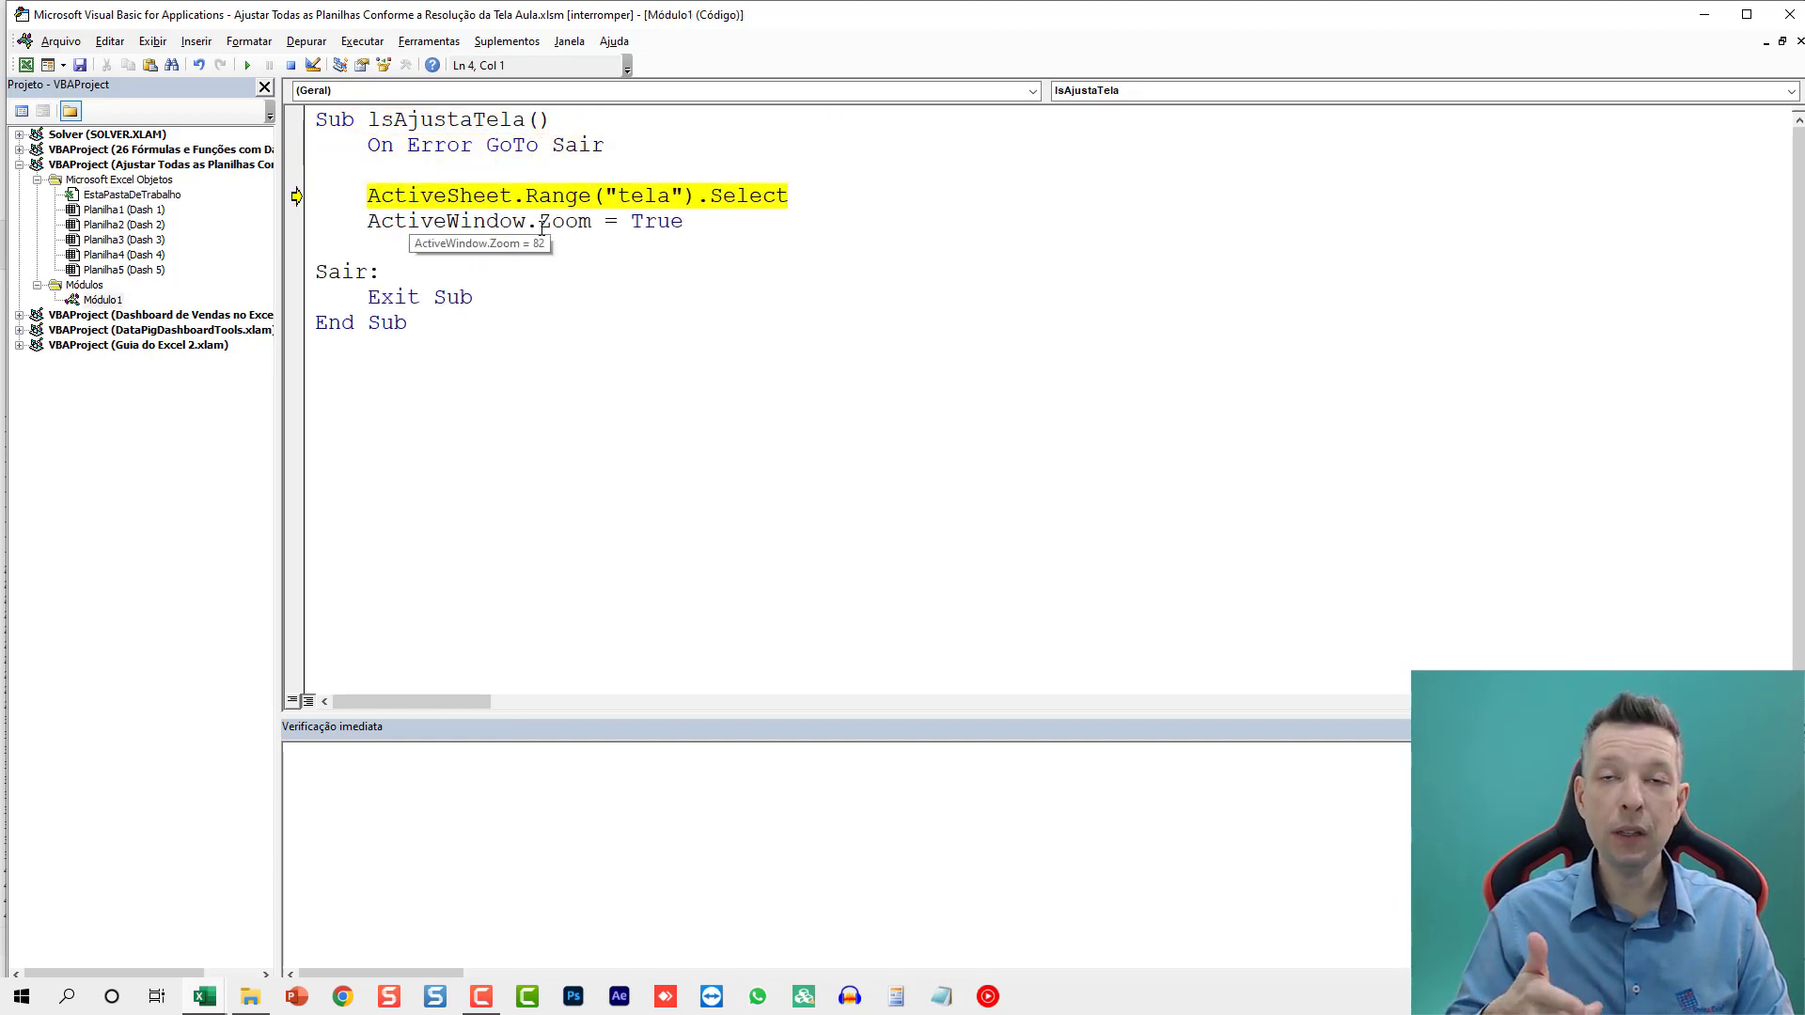
{"action": "key", "text": "F8"}
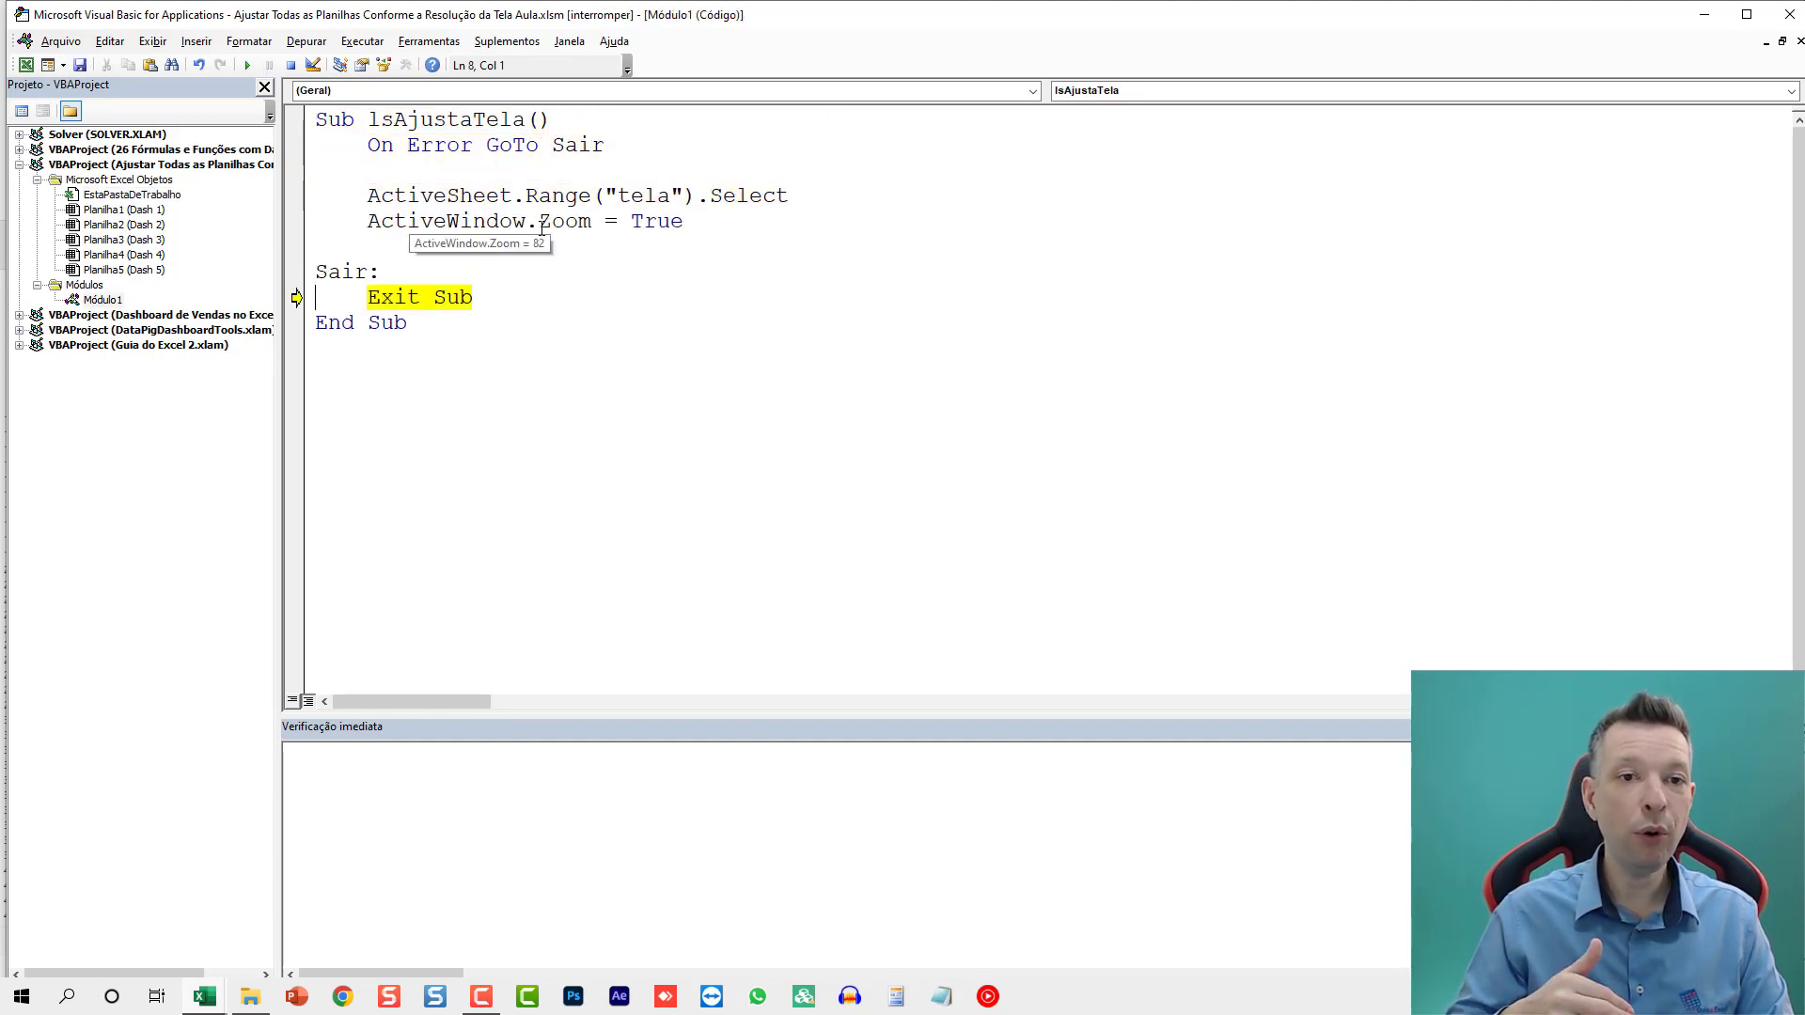
{"action": "key", "text": "F8"}
{"action": "key", "text": "F8"}
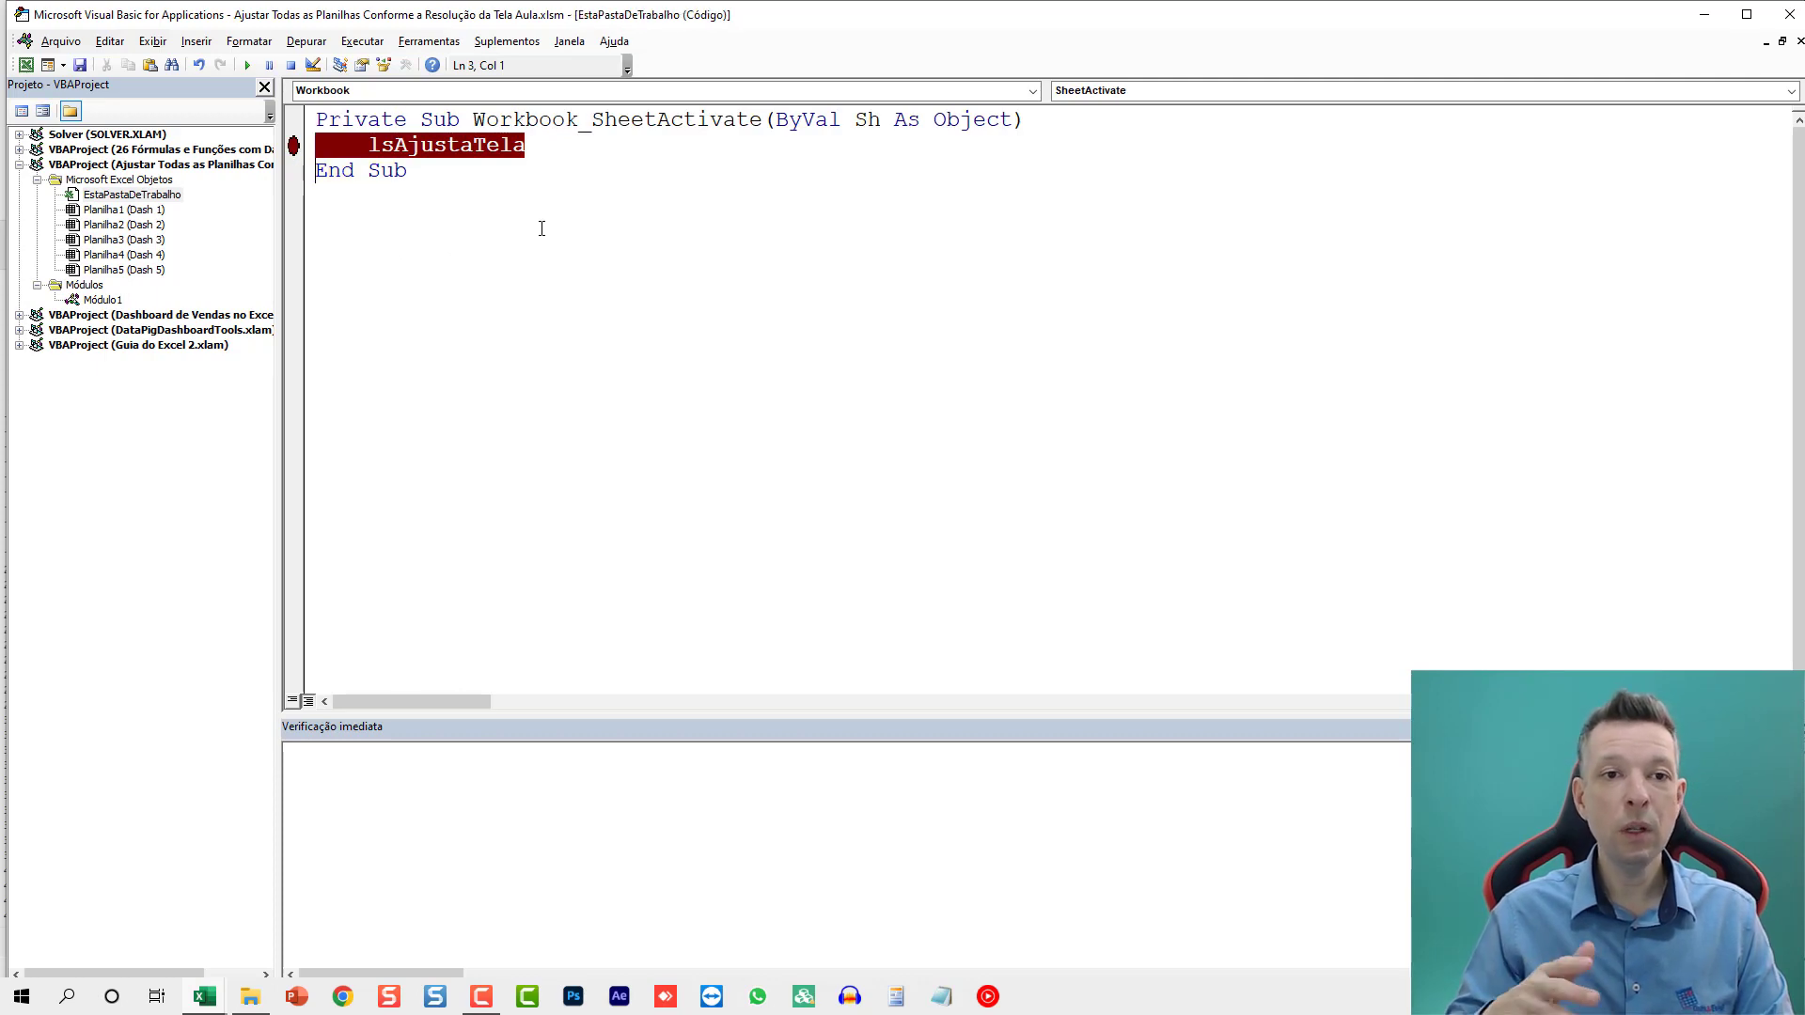
{"action": "key", "text": "alt+F11"}
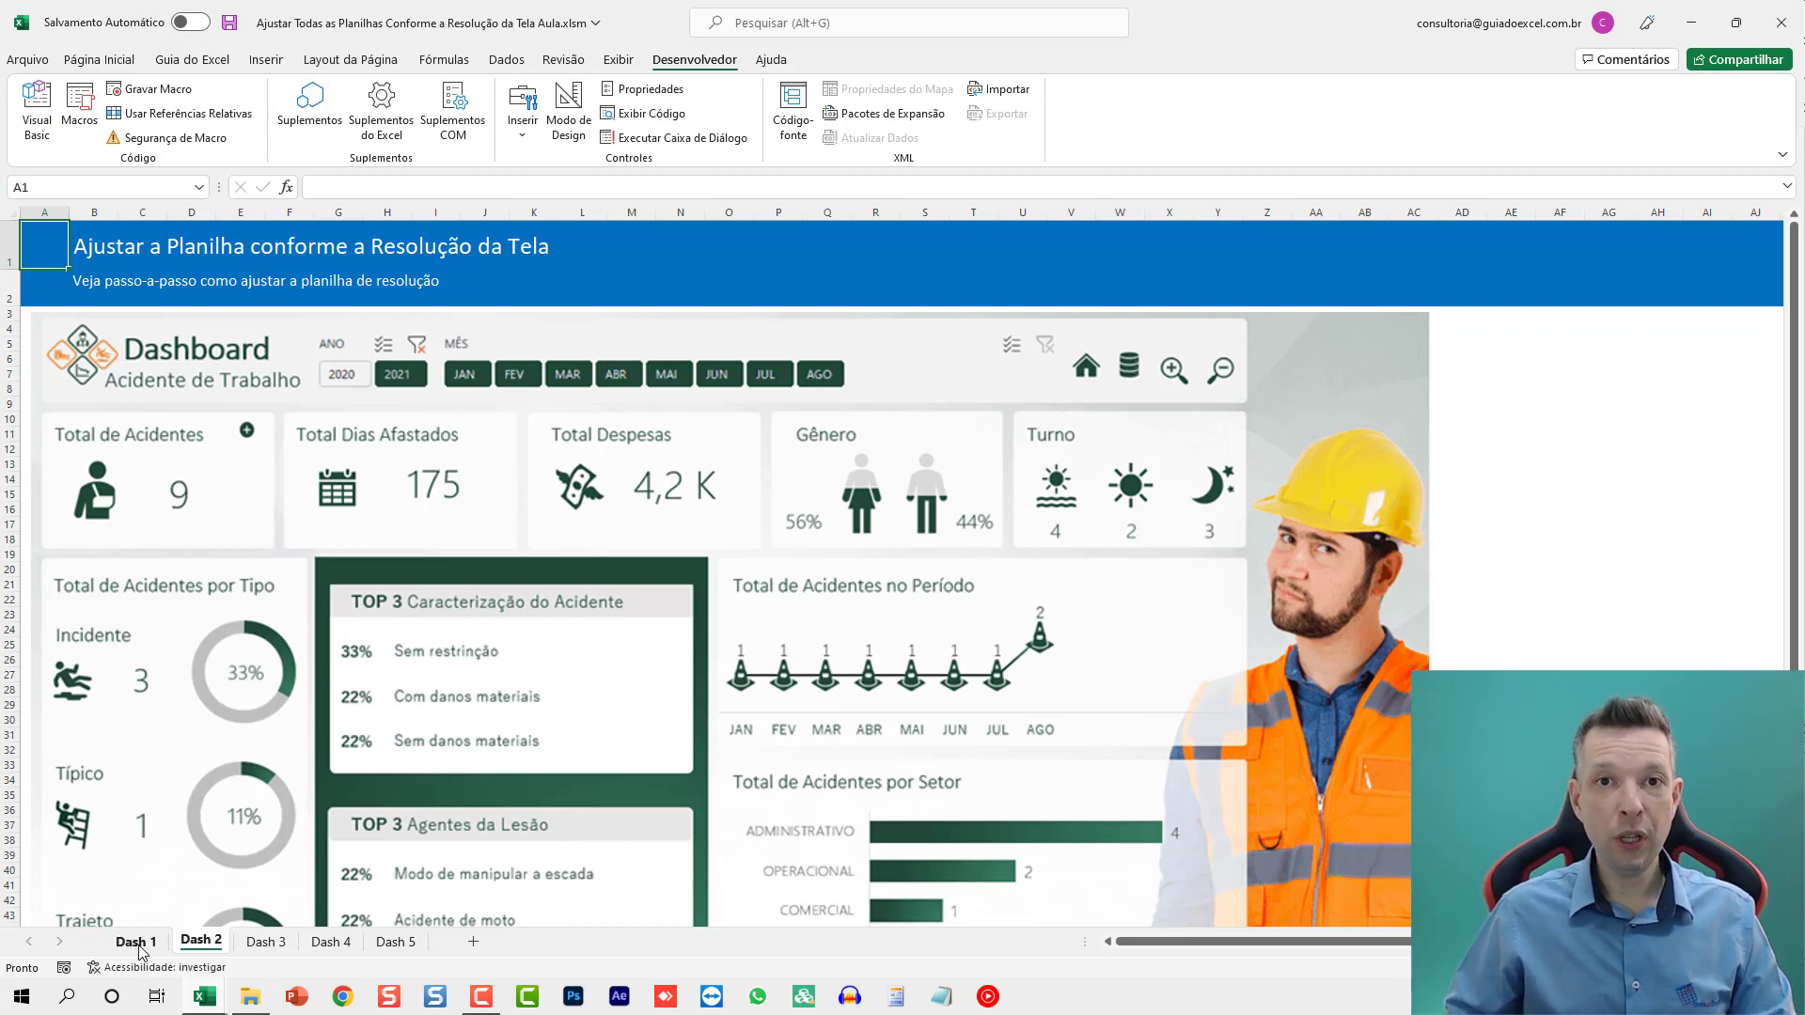
Activate Dash 1 and step through lsAjustaTela until its dashboard zooms to fit
{"action": "left_click", "coordinate": [137, 942]}
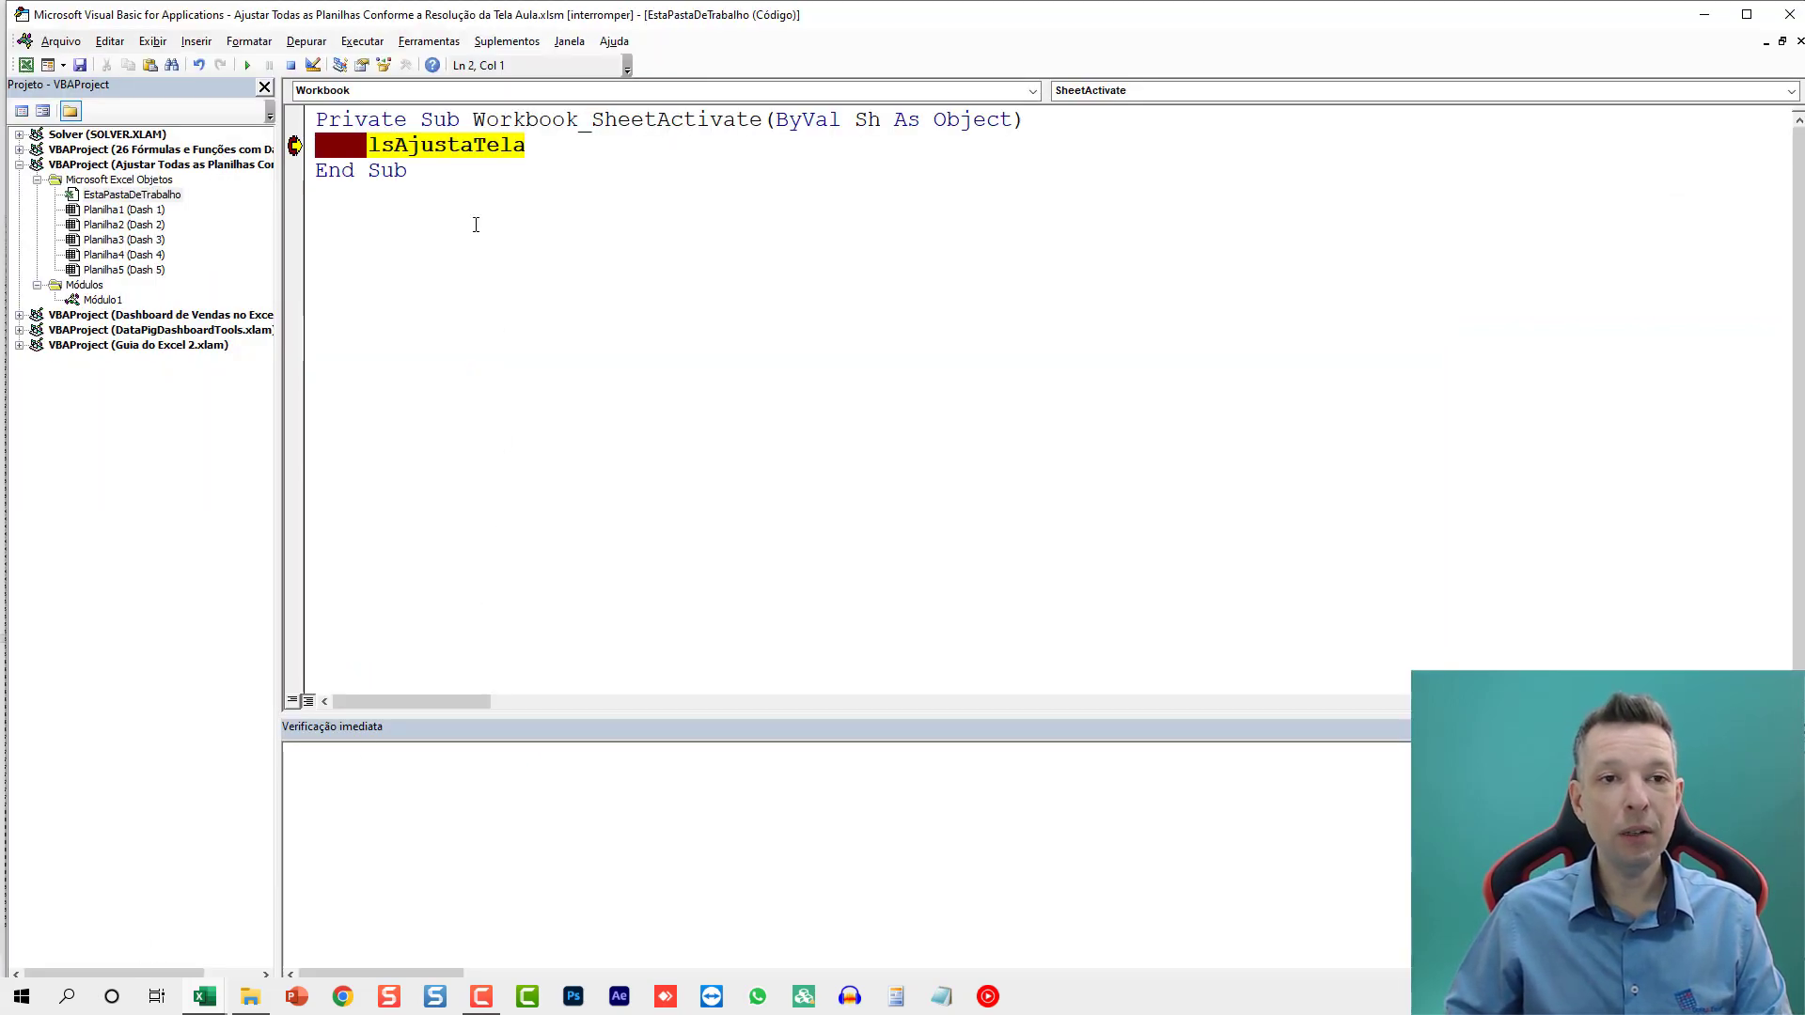
{"action": "key", "text": "F8"}
{"action": "key", "text": "F8"}
{"action": "key", "text": "F8"}
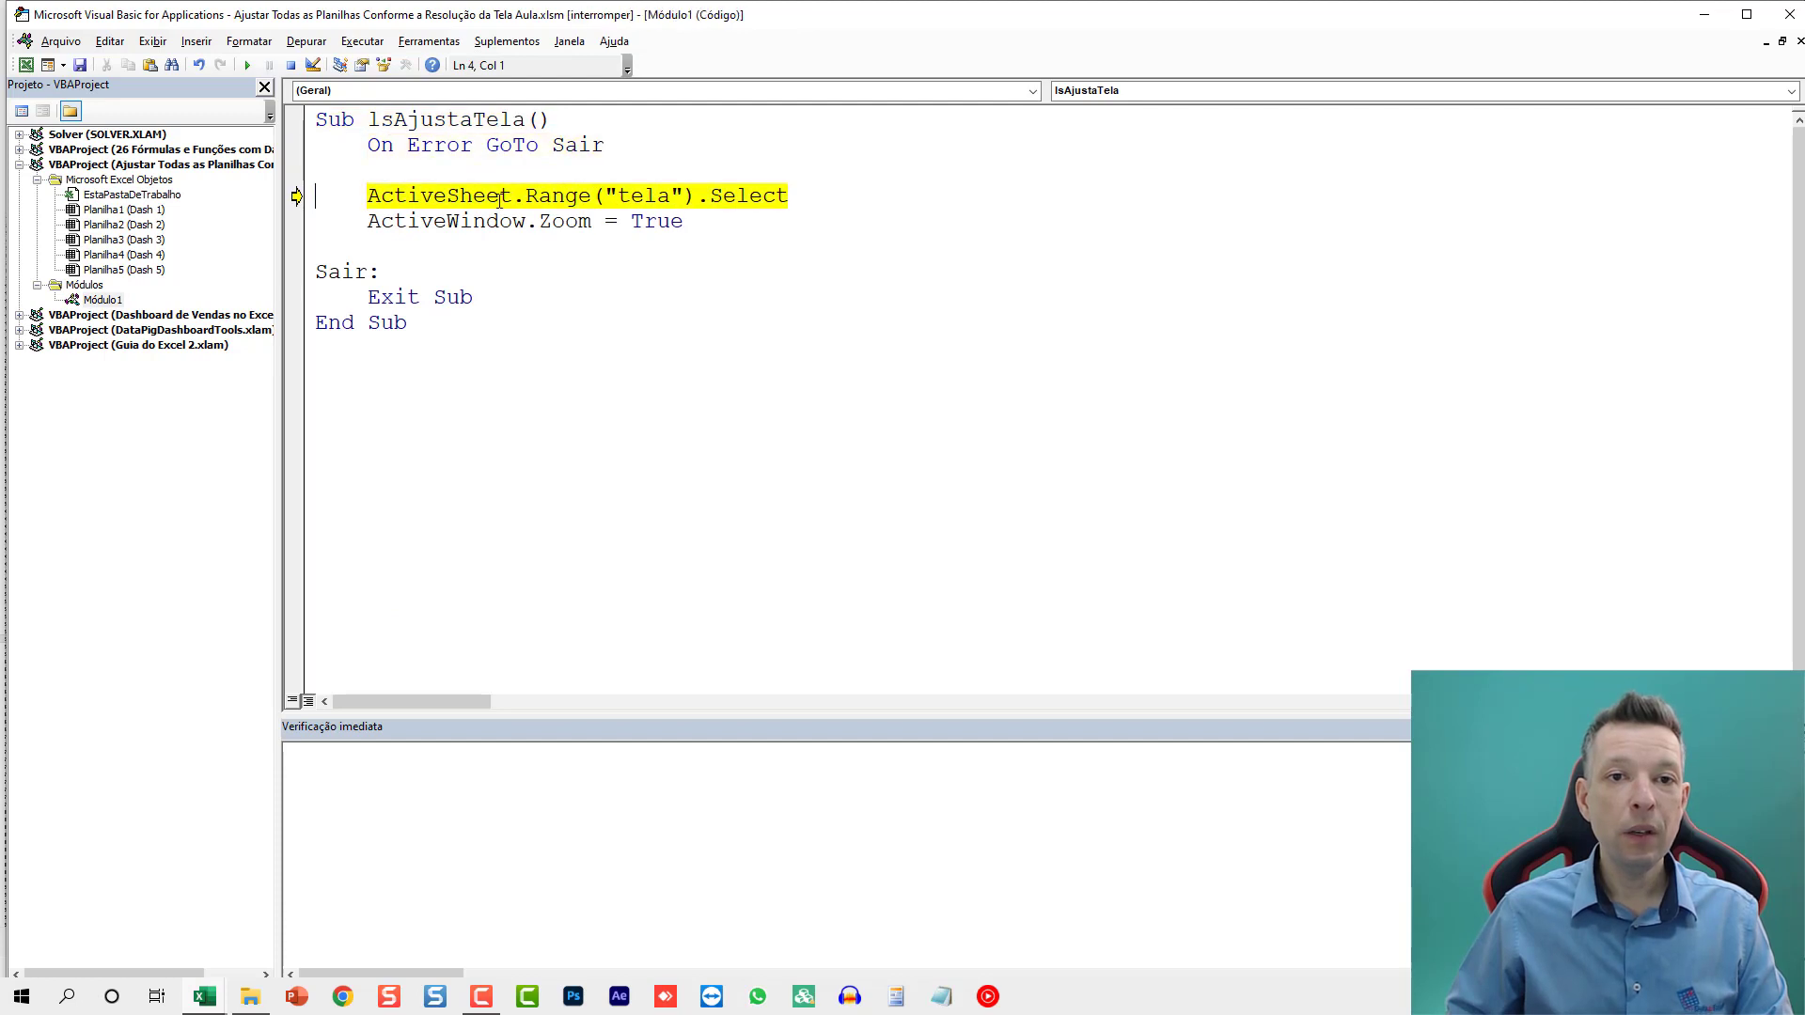
{"action": "key", "text": "F8"}
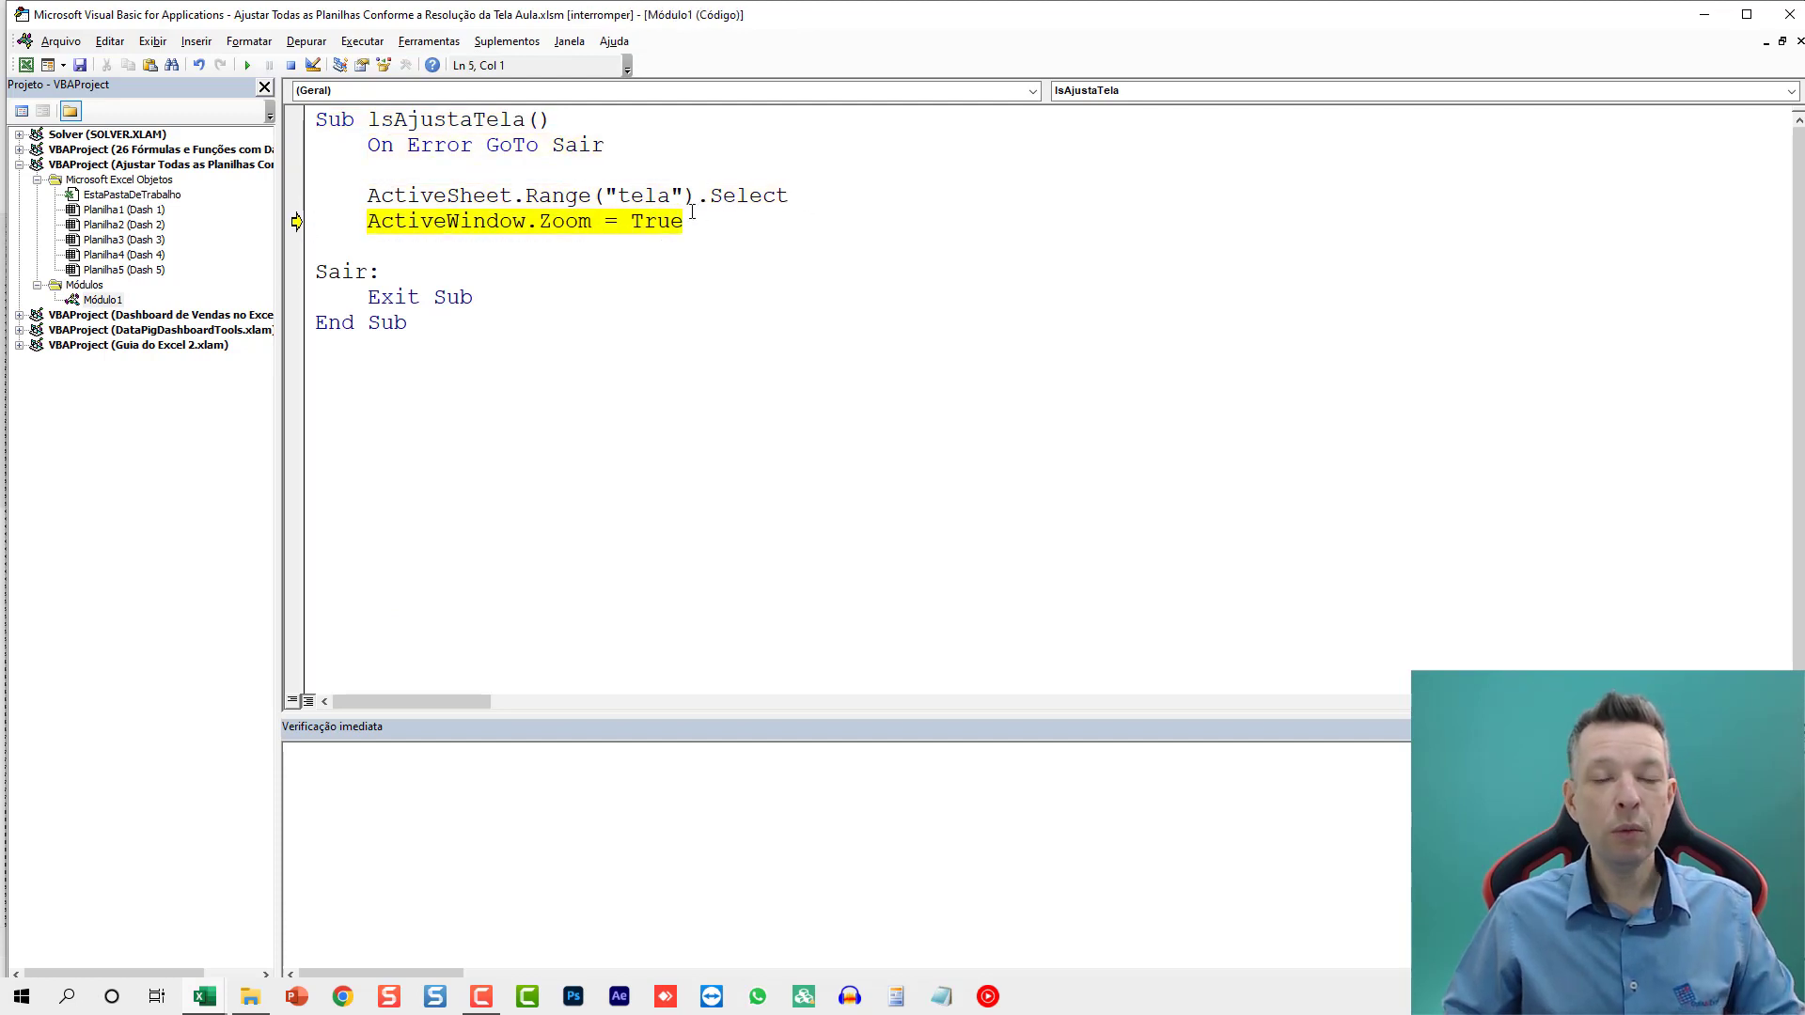
{"action": "key", "text": "F5"}
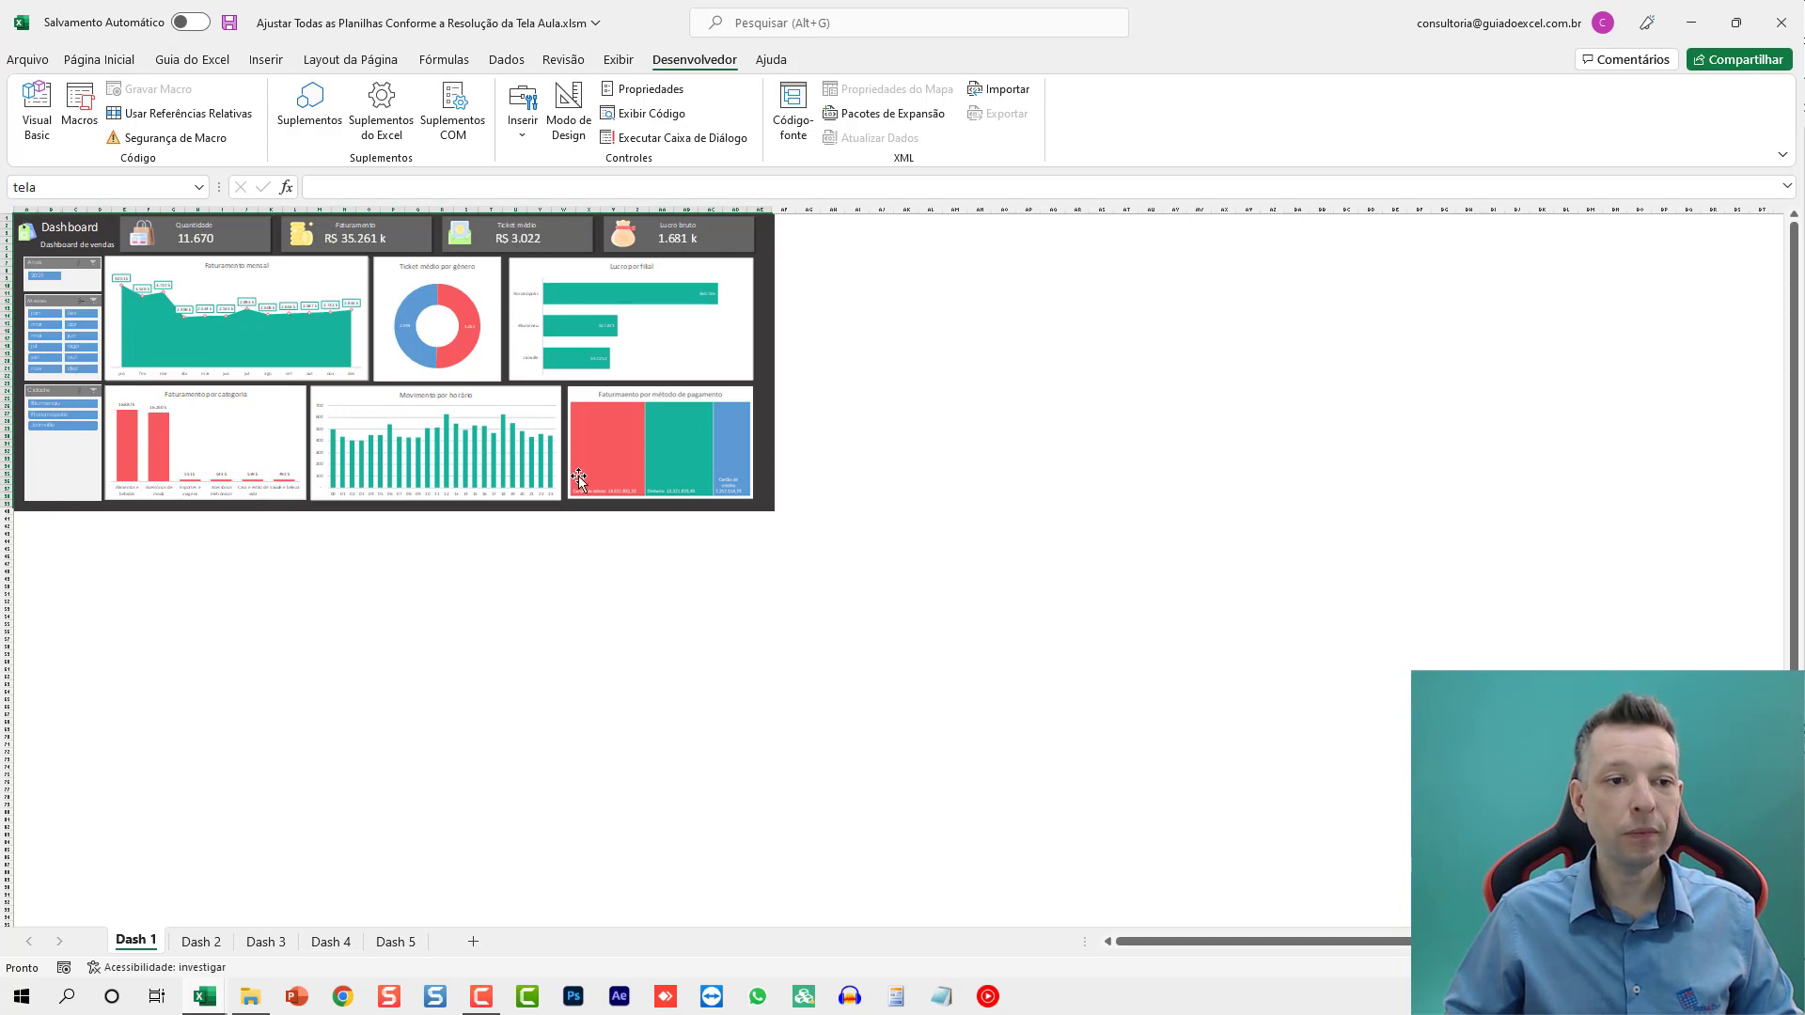
{"action": "key", "text": "alt+F11"}
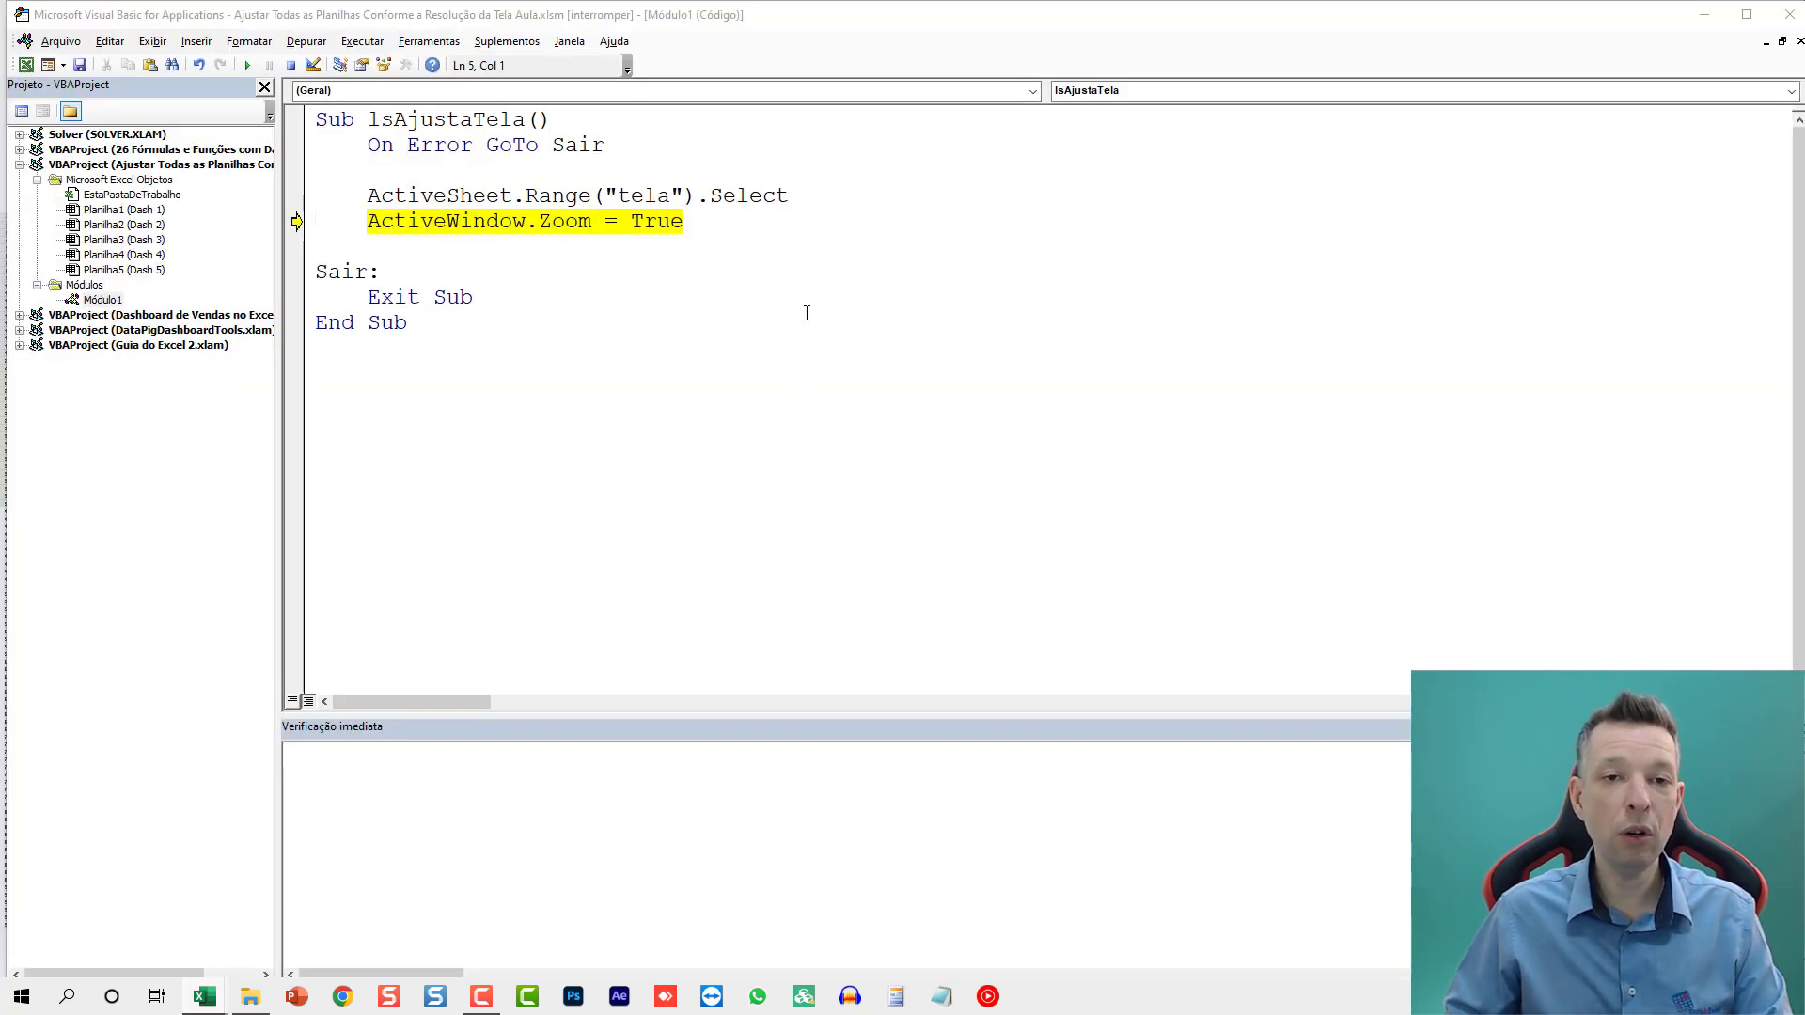
{"action": "key", "text": "F8"}
{"action": "key", "text": "alt+F11"}
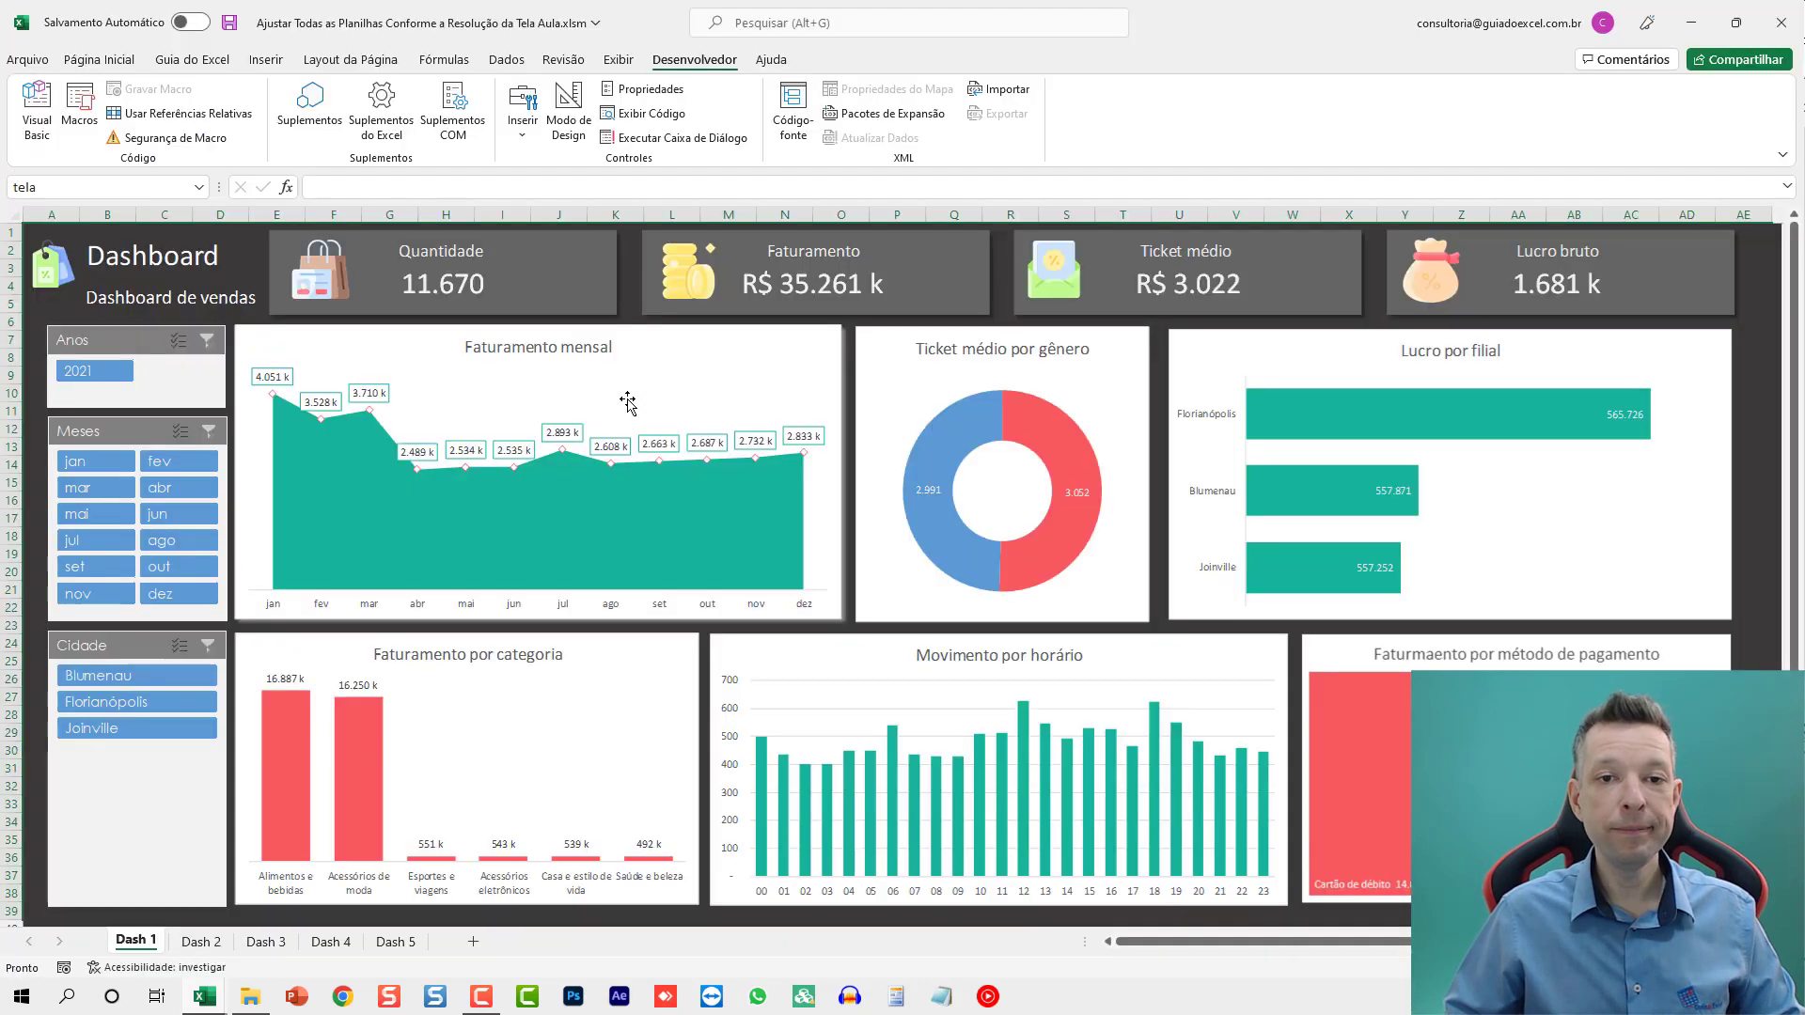
{"action": "key", "text": "alt+F11"}
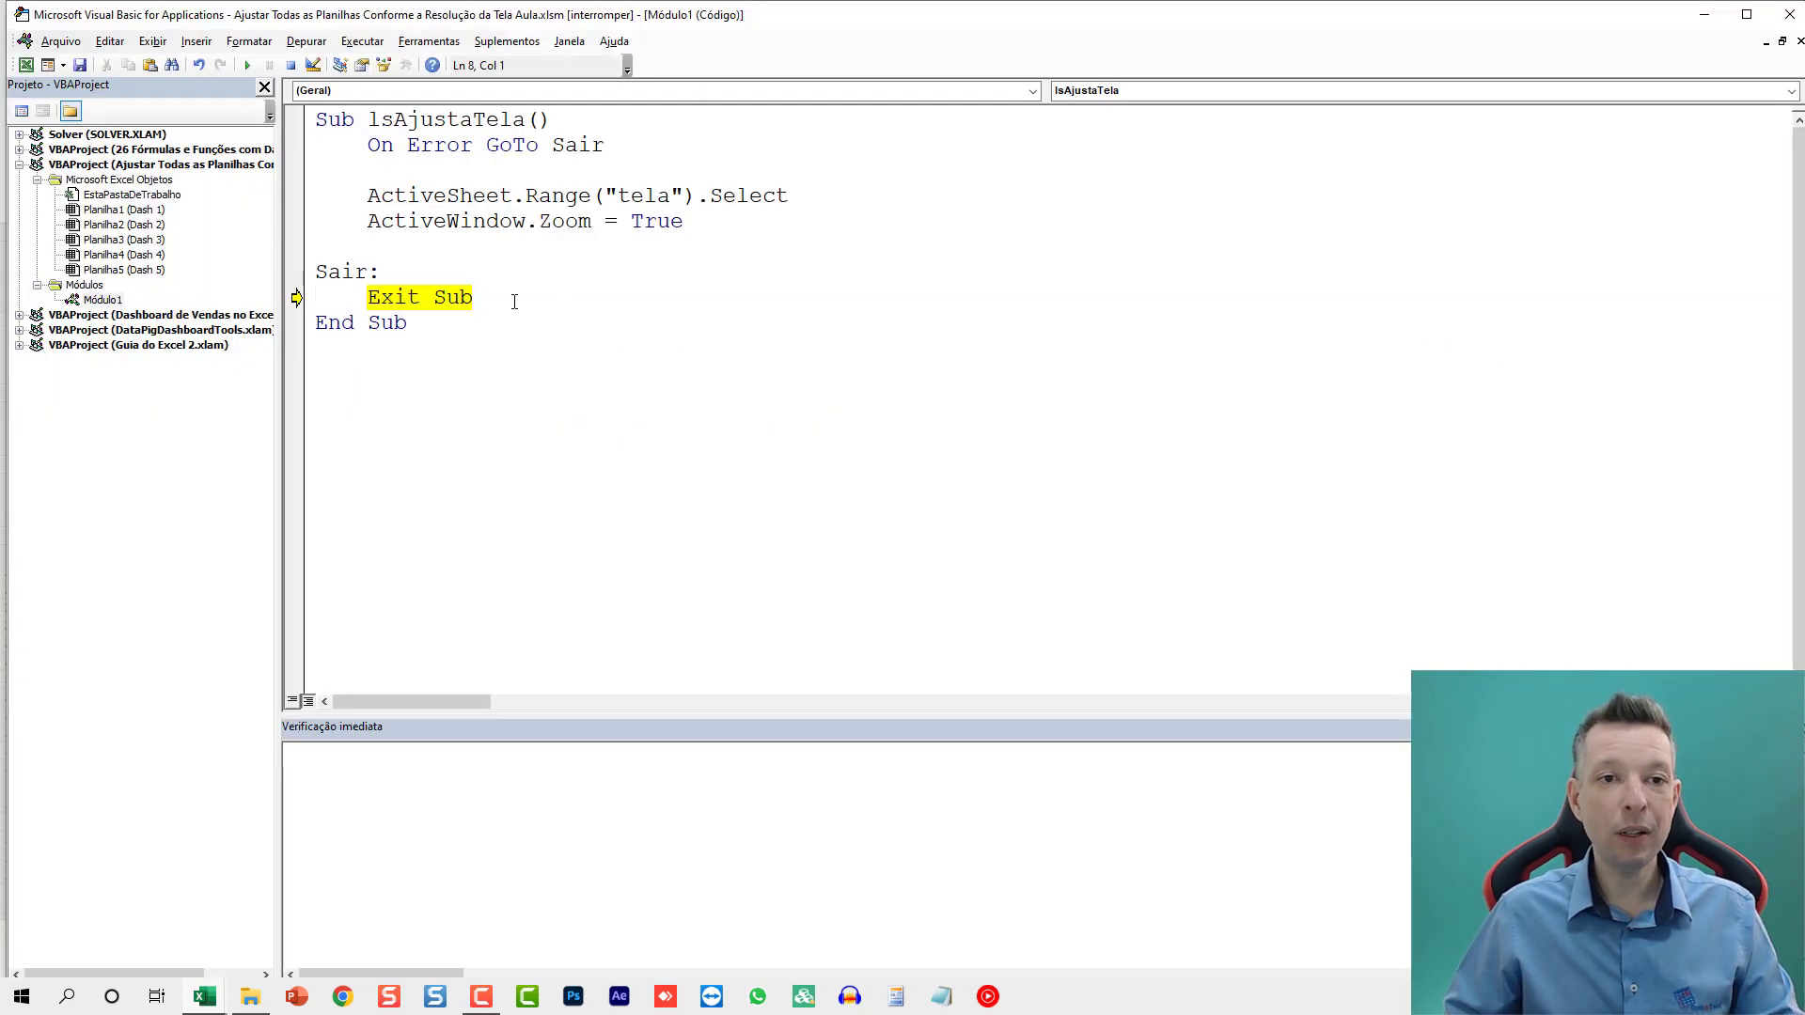
{"action": "key", "text": "F8"}
{"action": "key", "text": "F8"}
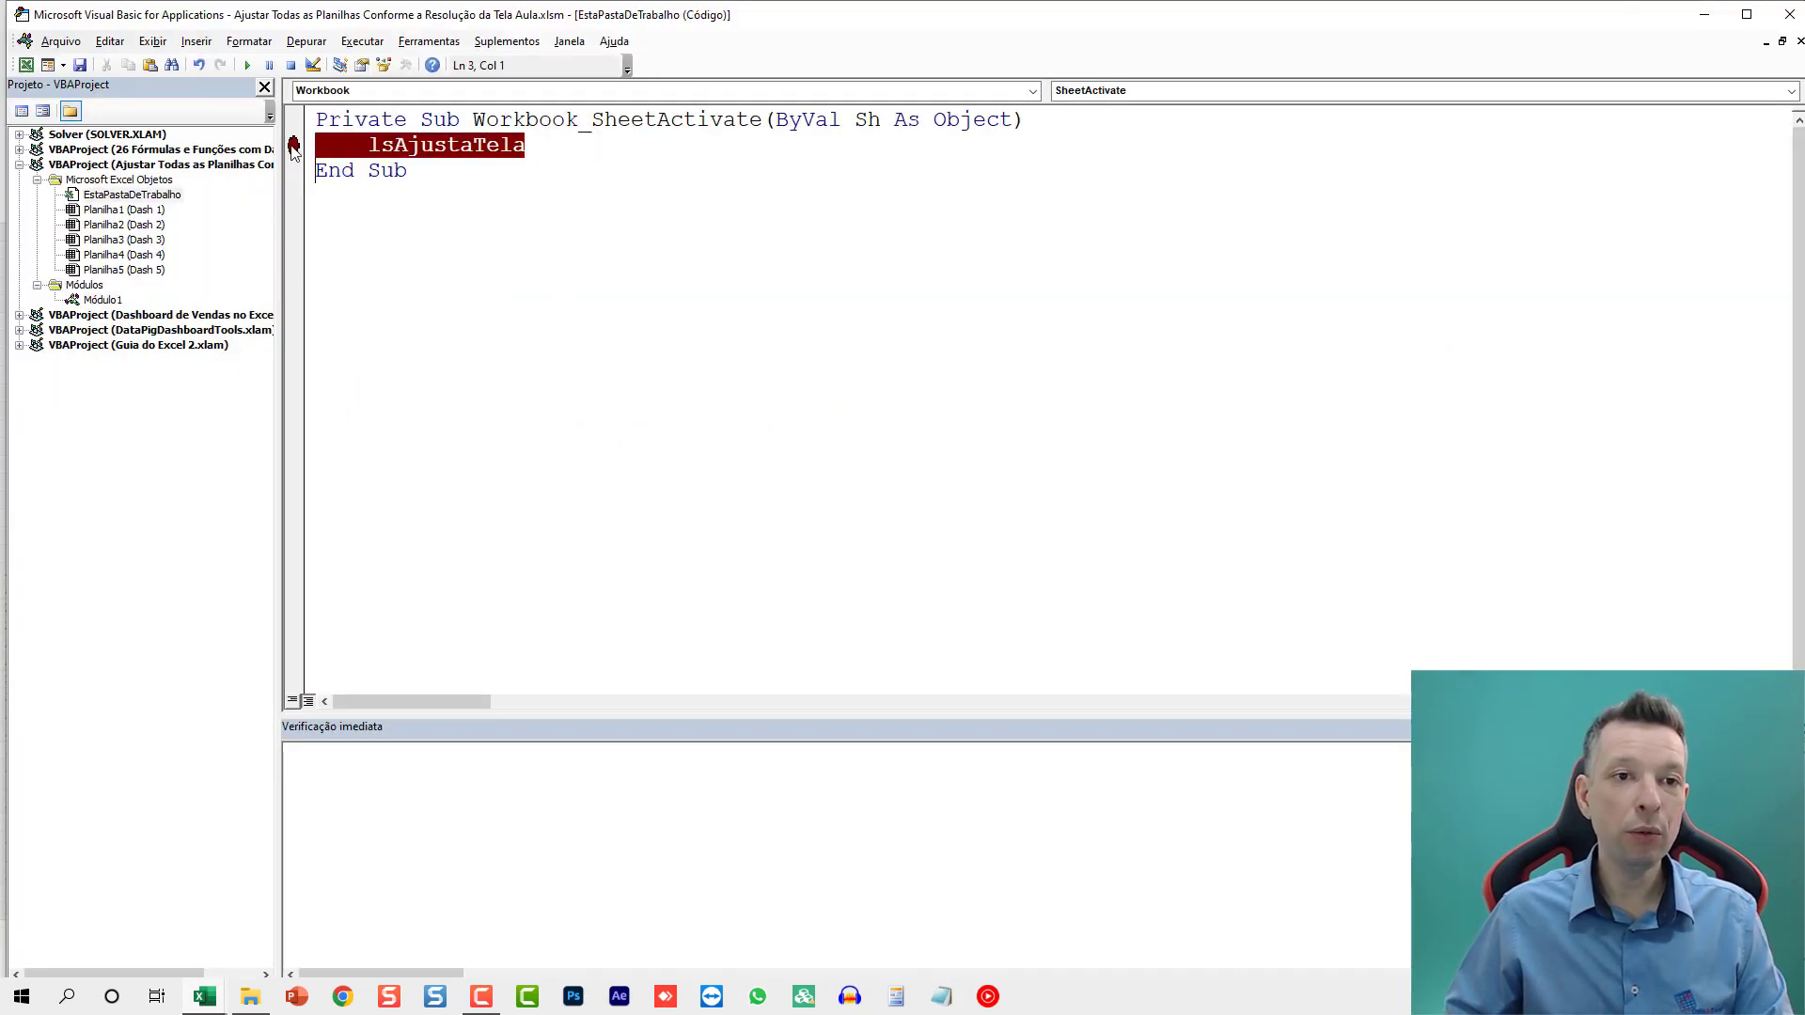
Clear the lsAjustaTela breakpoint, then switch to Dash 2 and back to Dash 1 to confirm it auto-fits
{"action": "left_click", "coordinate": [294, 144]}
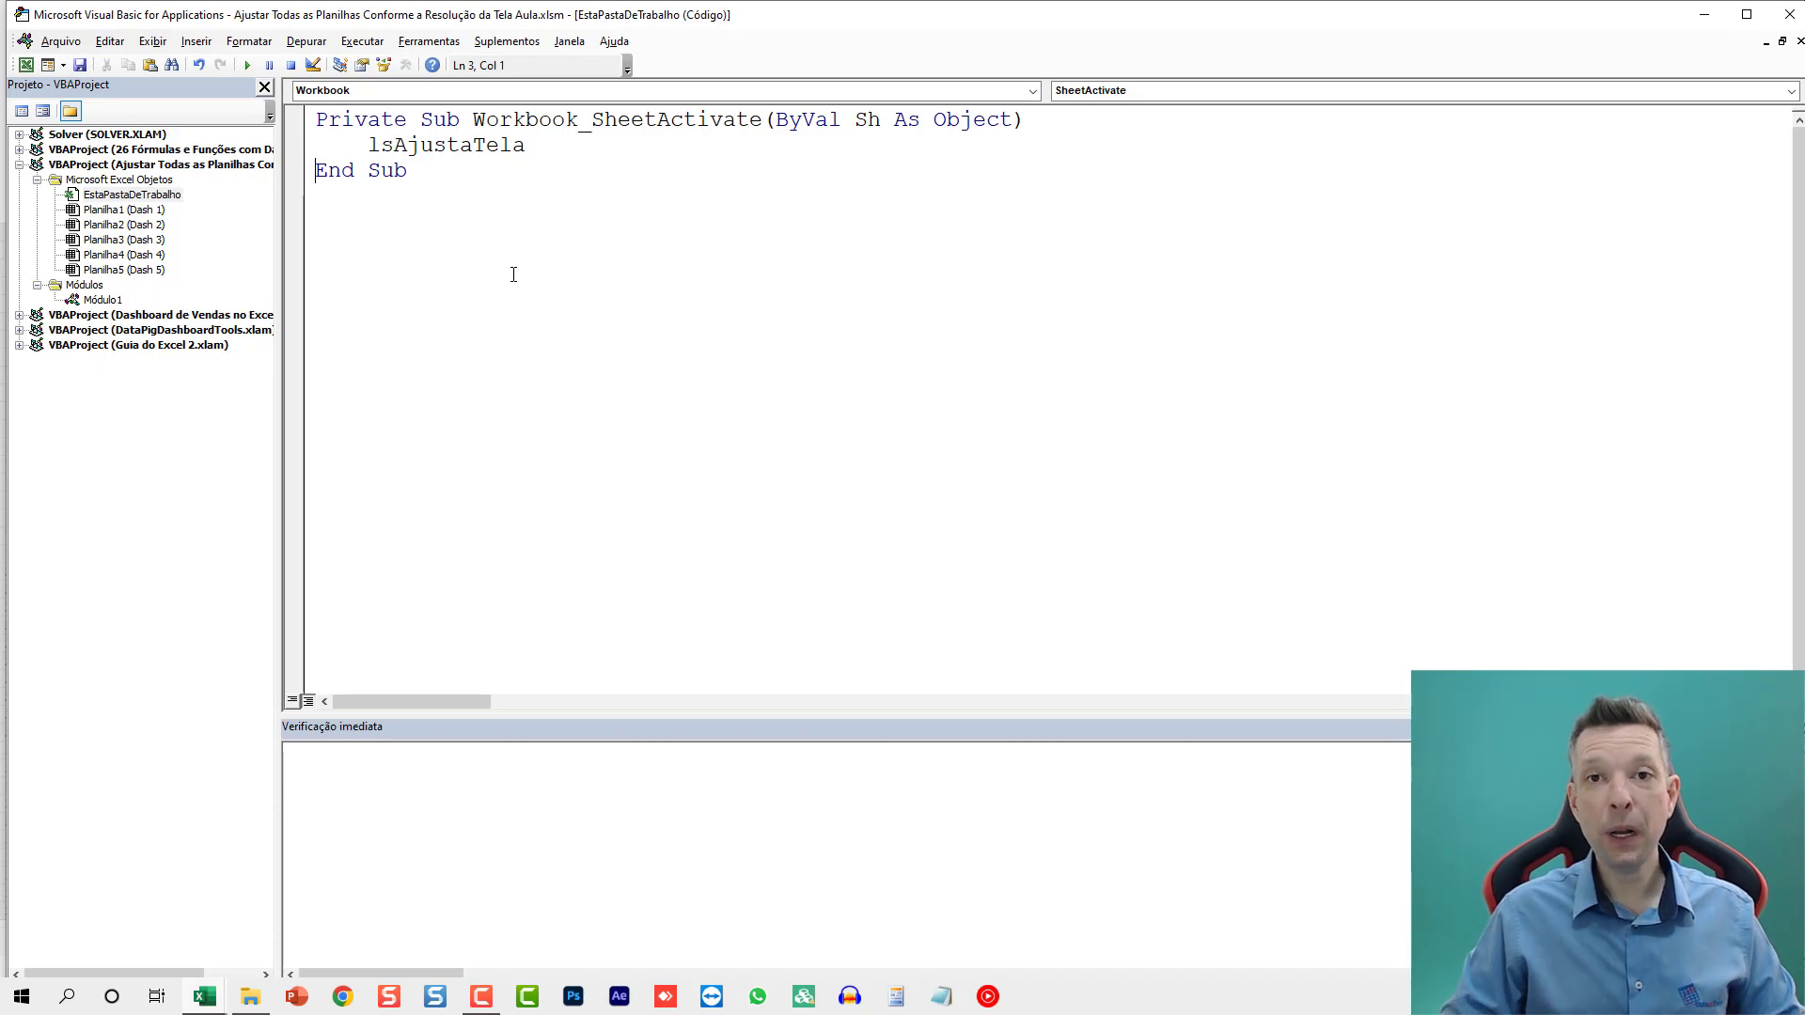
{"action": "key", "text": "alt+F11"}
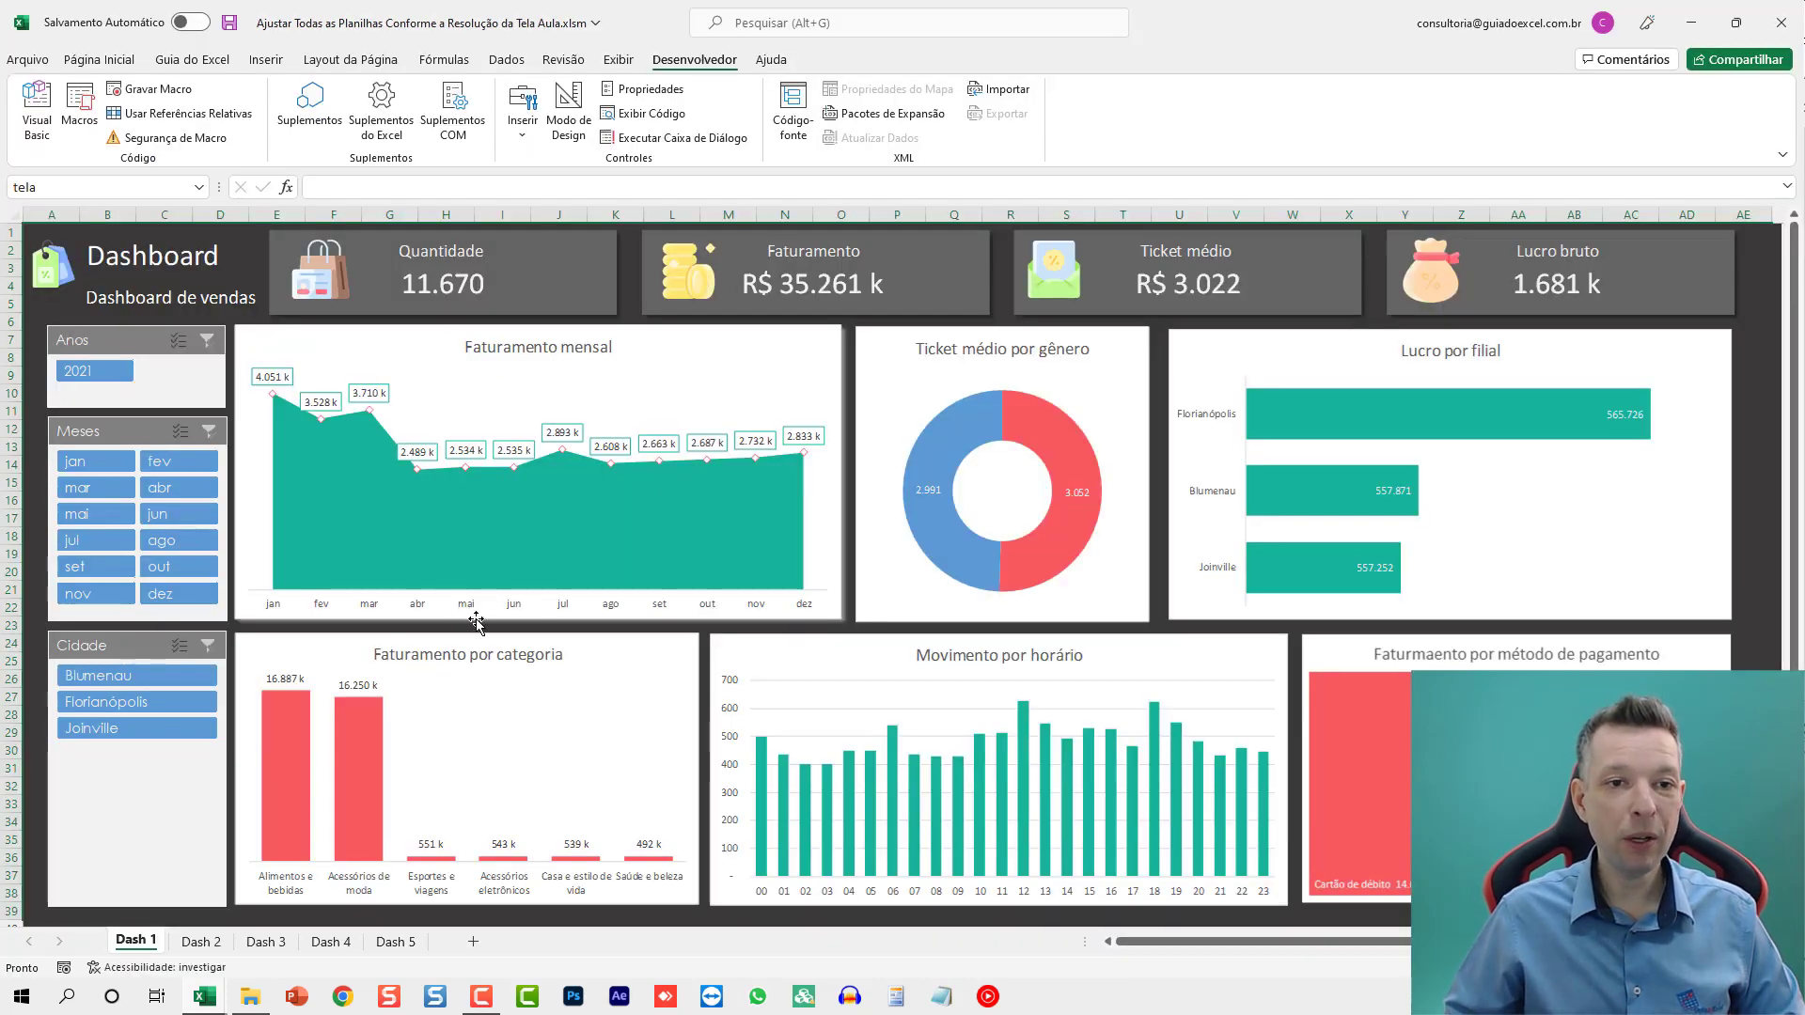
{"action": "scroll", "coordinate": [477, 622], "scroll_direction": "down", "scroll_amount": 4, "text": "ctrl"}
{"action": "left_click", "coordinate": [515, 717]}
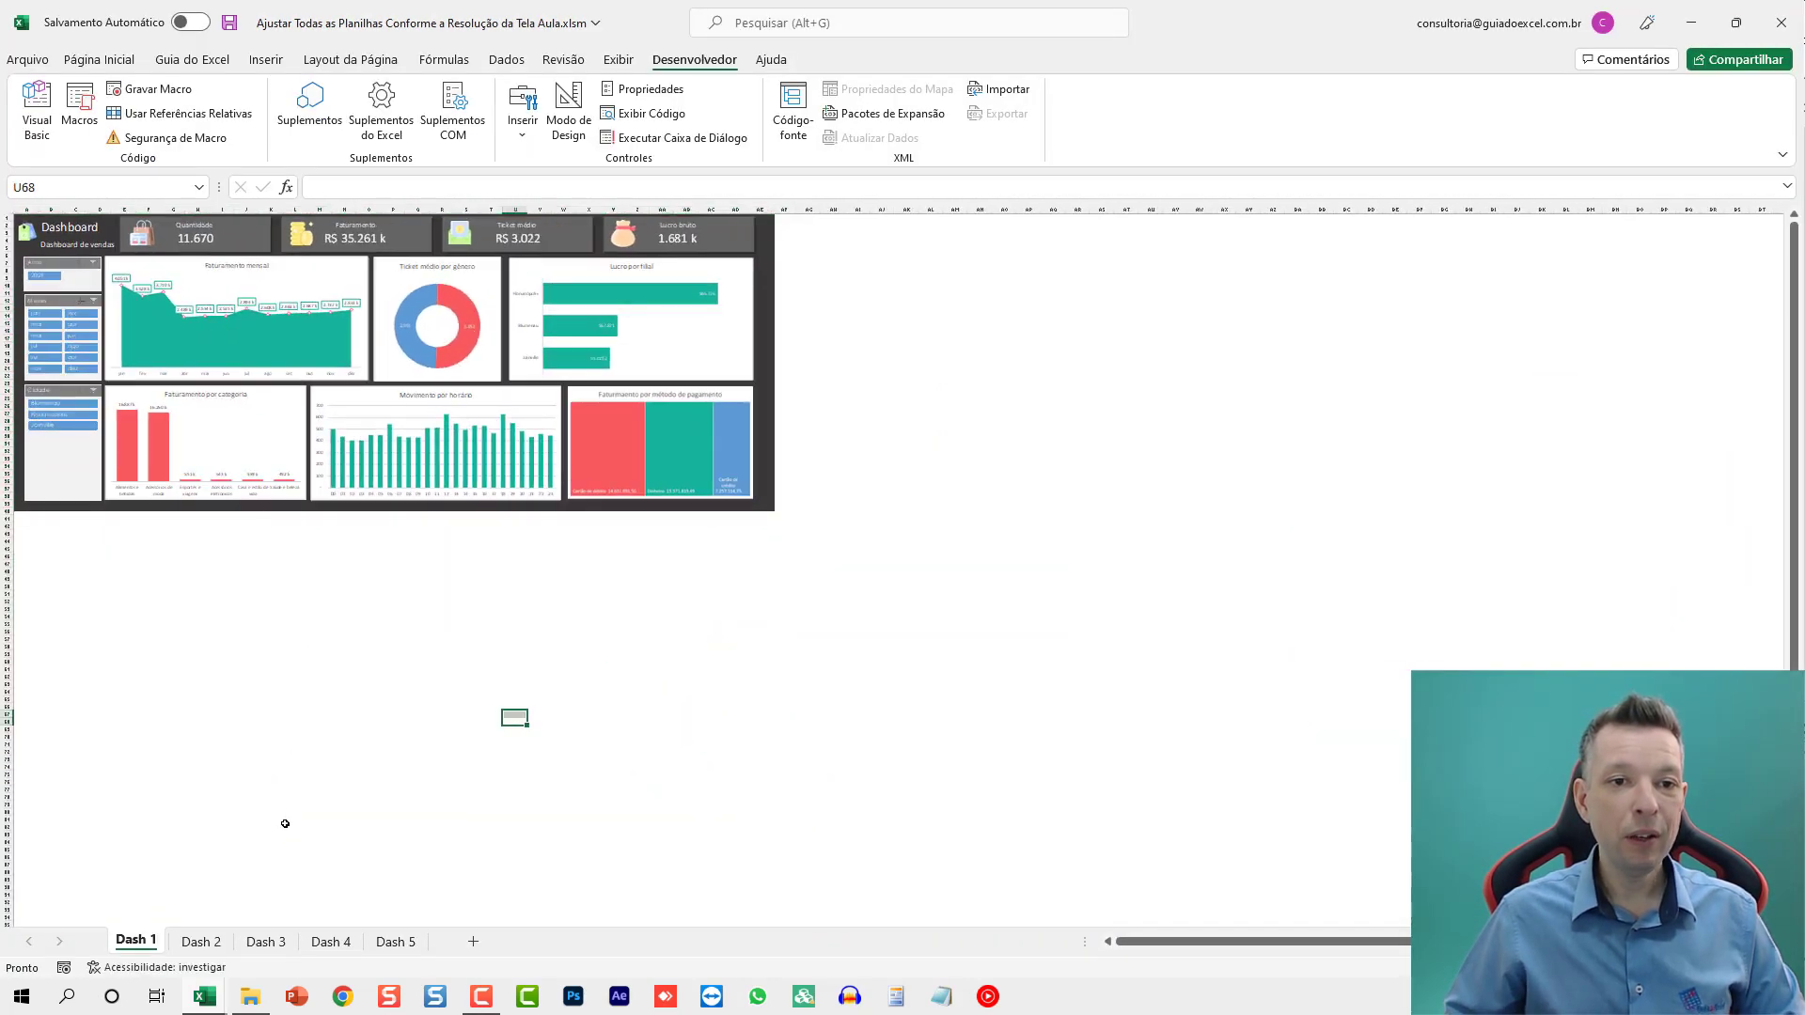
{"action": "left_click", "coordinate": [201, 941]}
{"action": "left_click", "coordinate": [136, 940]}
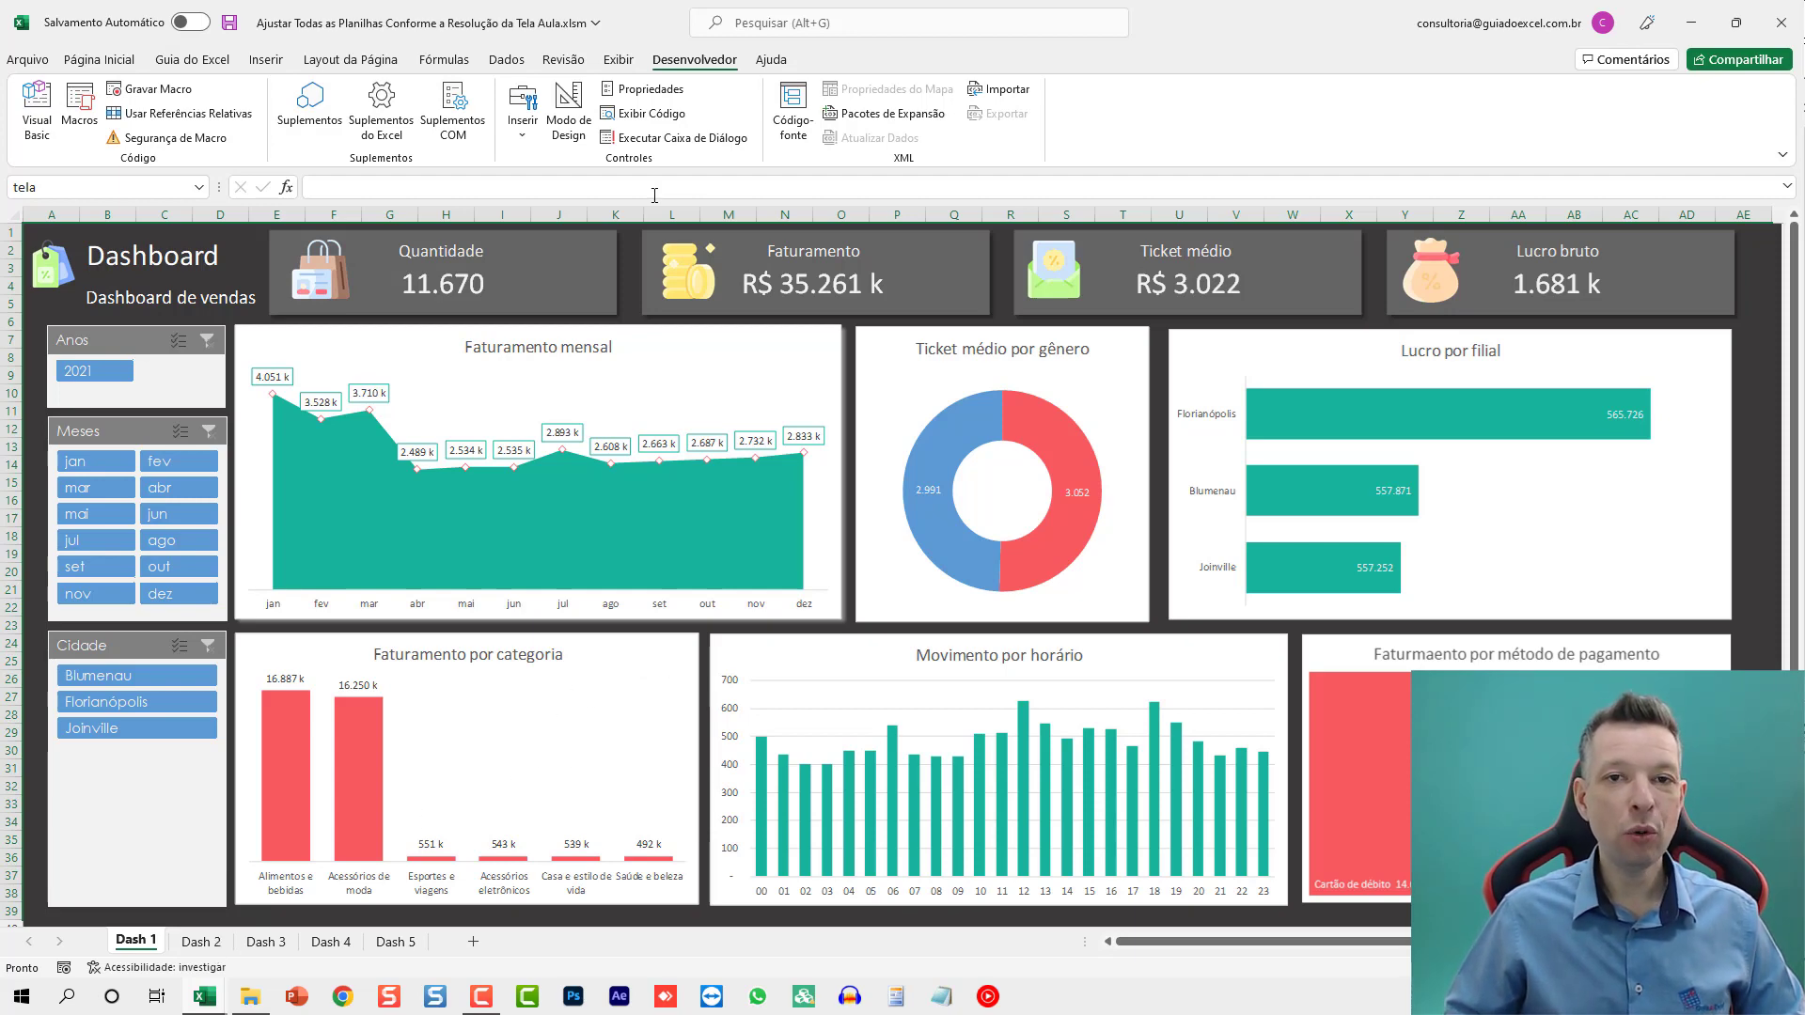
{"action": "left_click", "coordinate": [618, 59]}
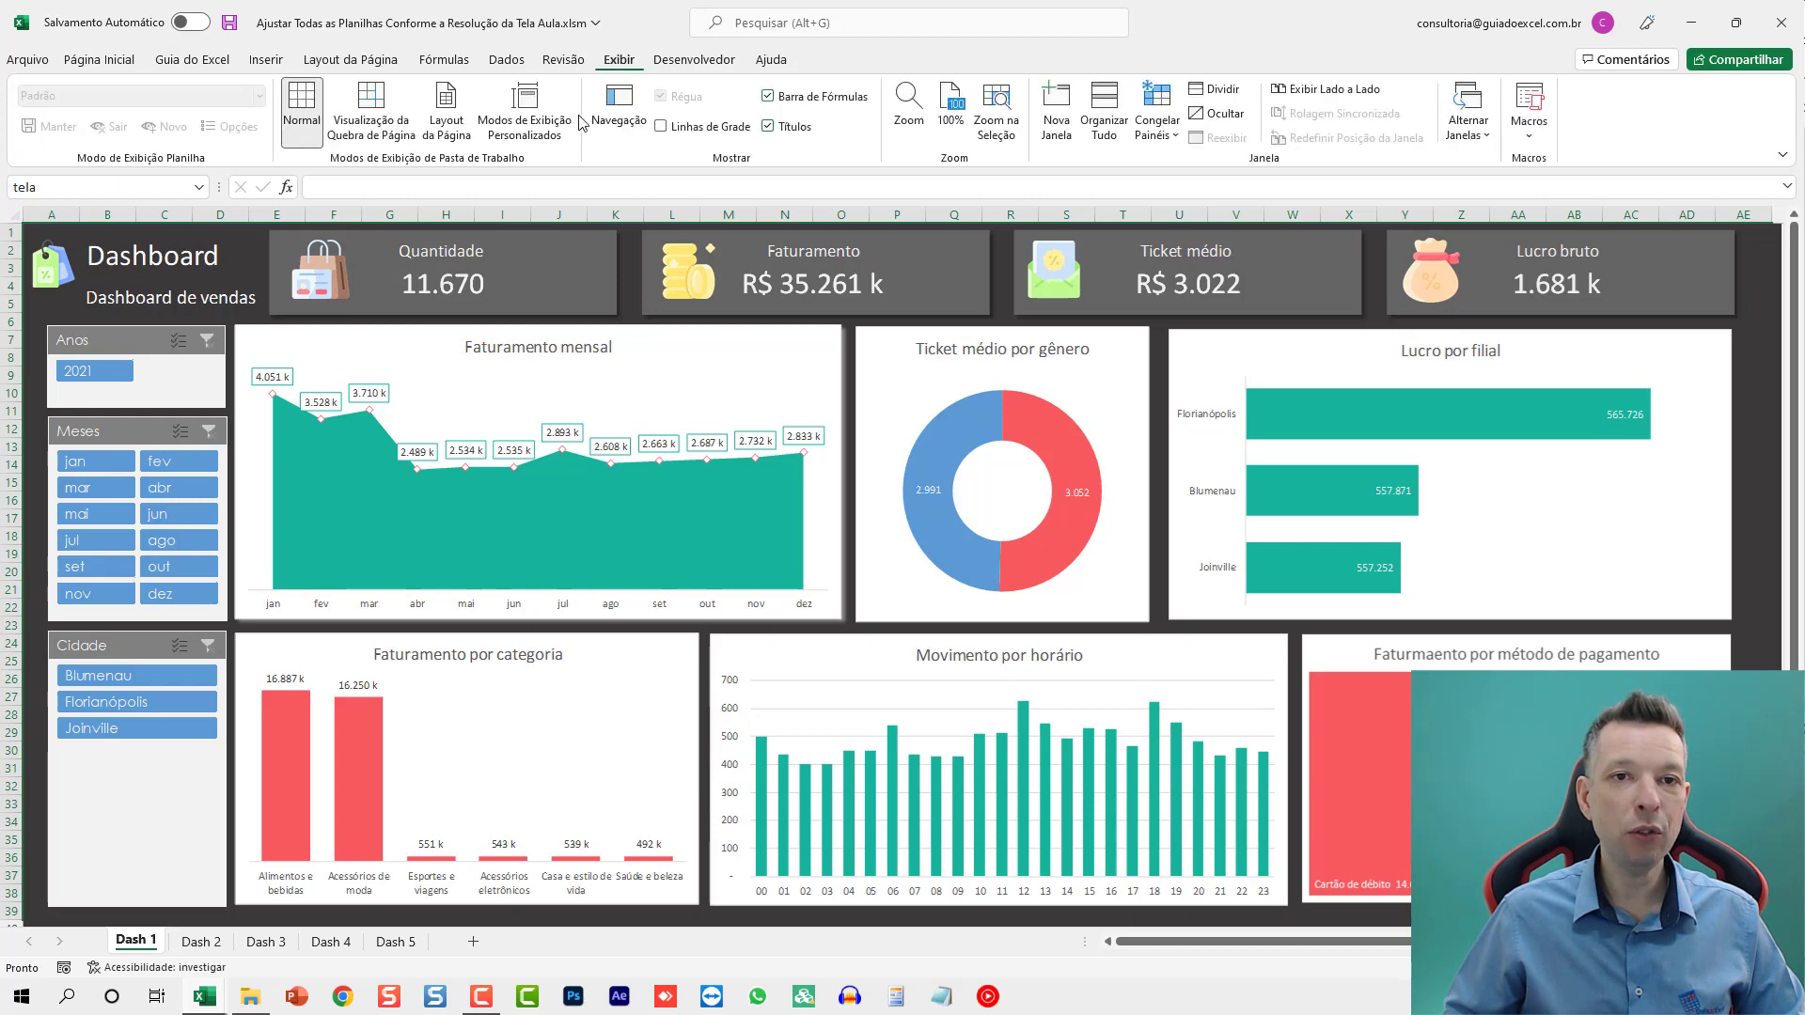
{"action": "left_click", "coordinate": [781, 128]}
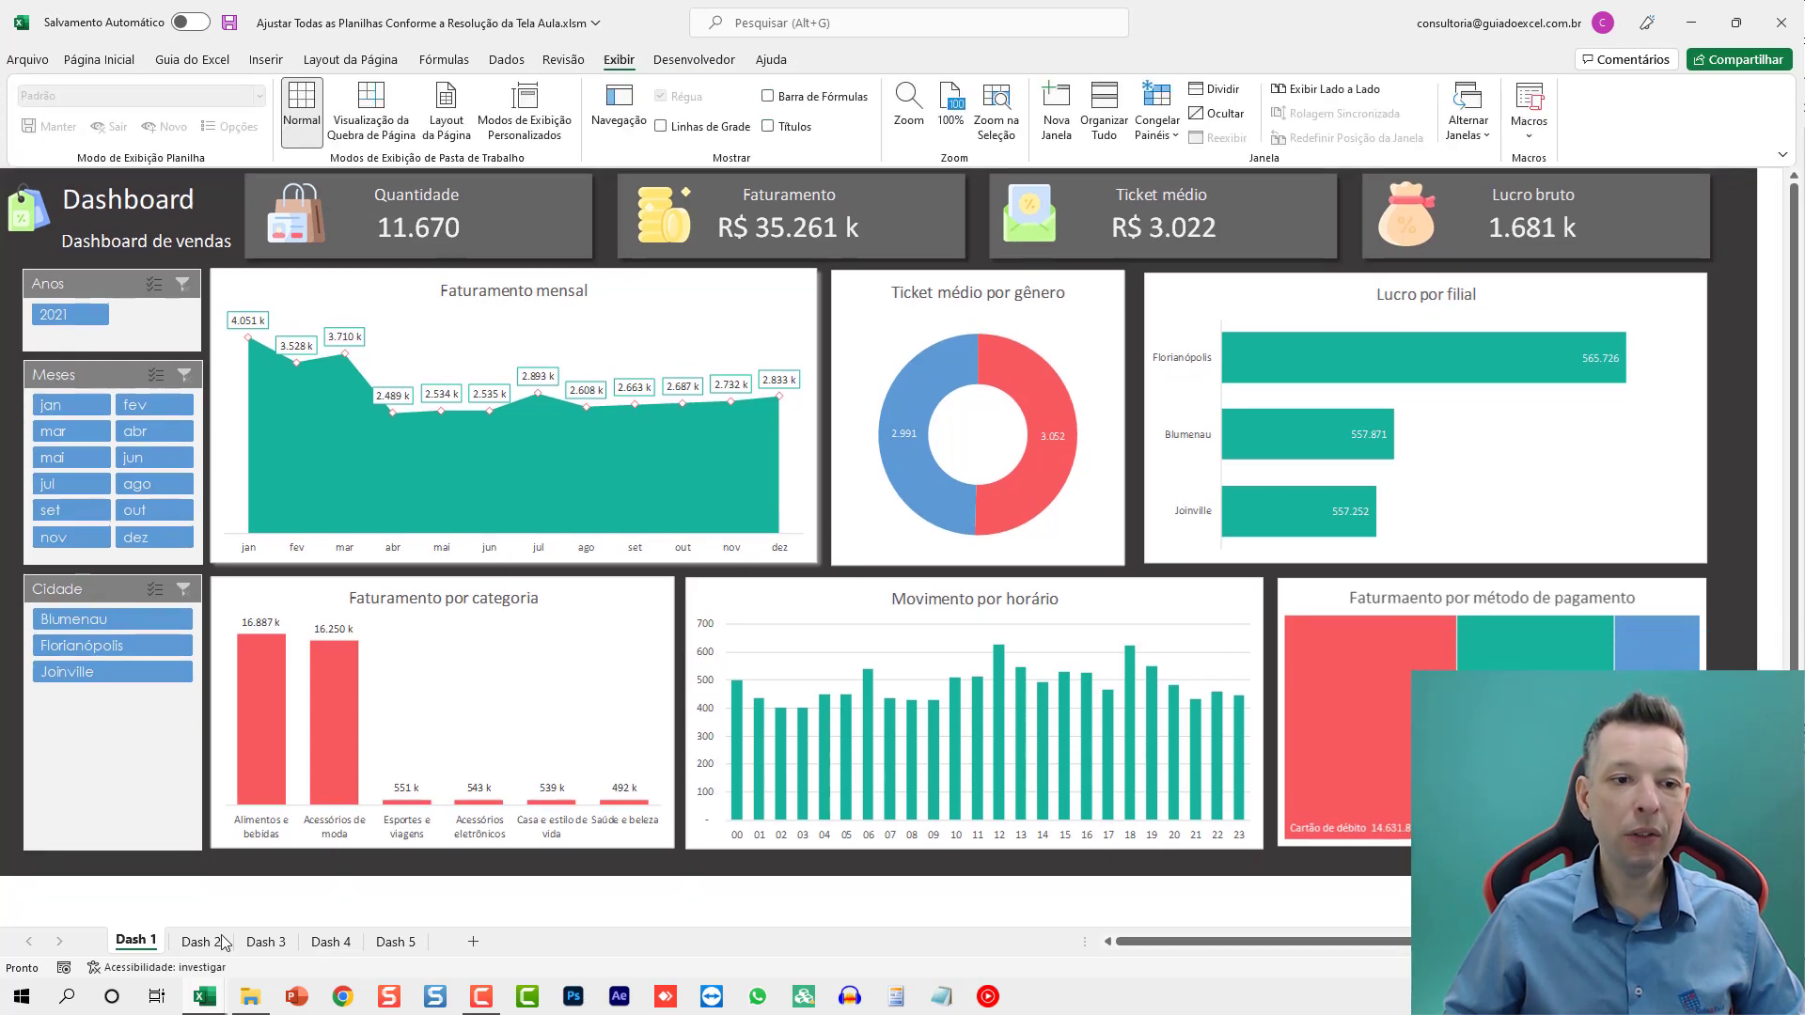
{"action": "left_click", "coordinate": [199, 941]}
{"action": "left_click", "coordinate": [135, 941]}
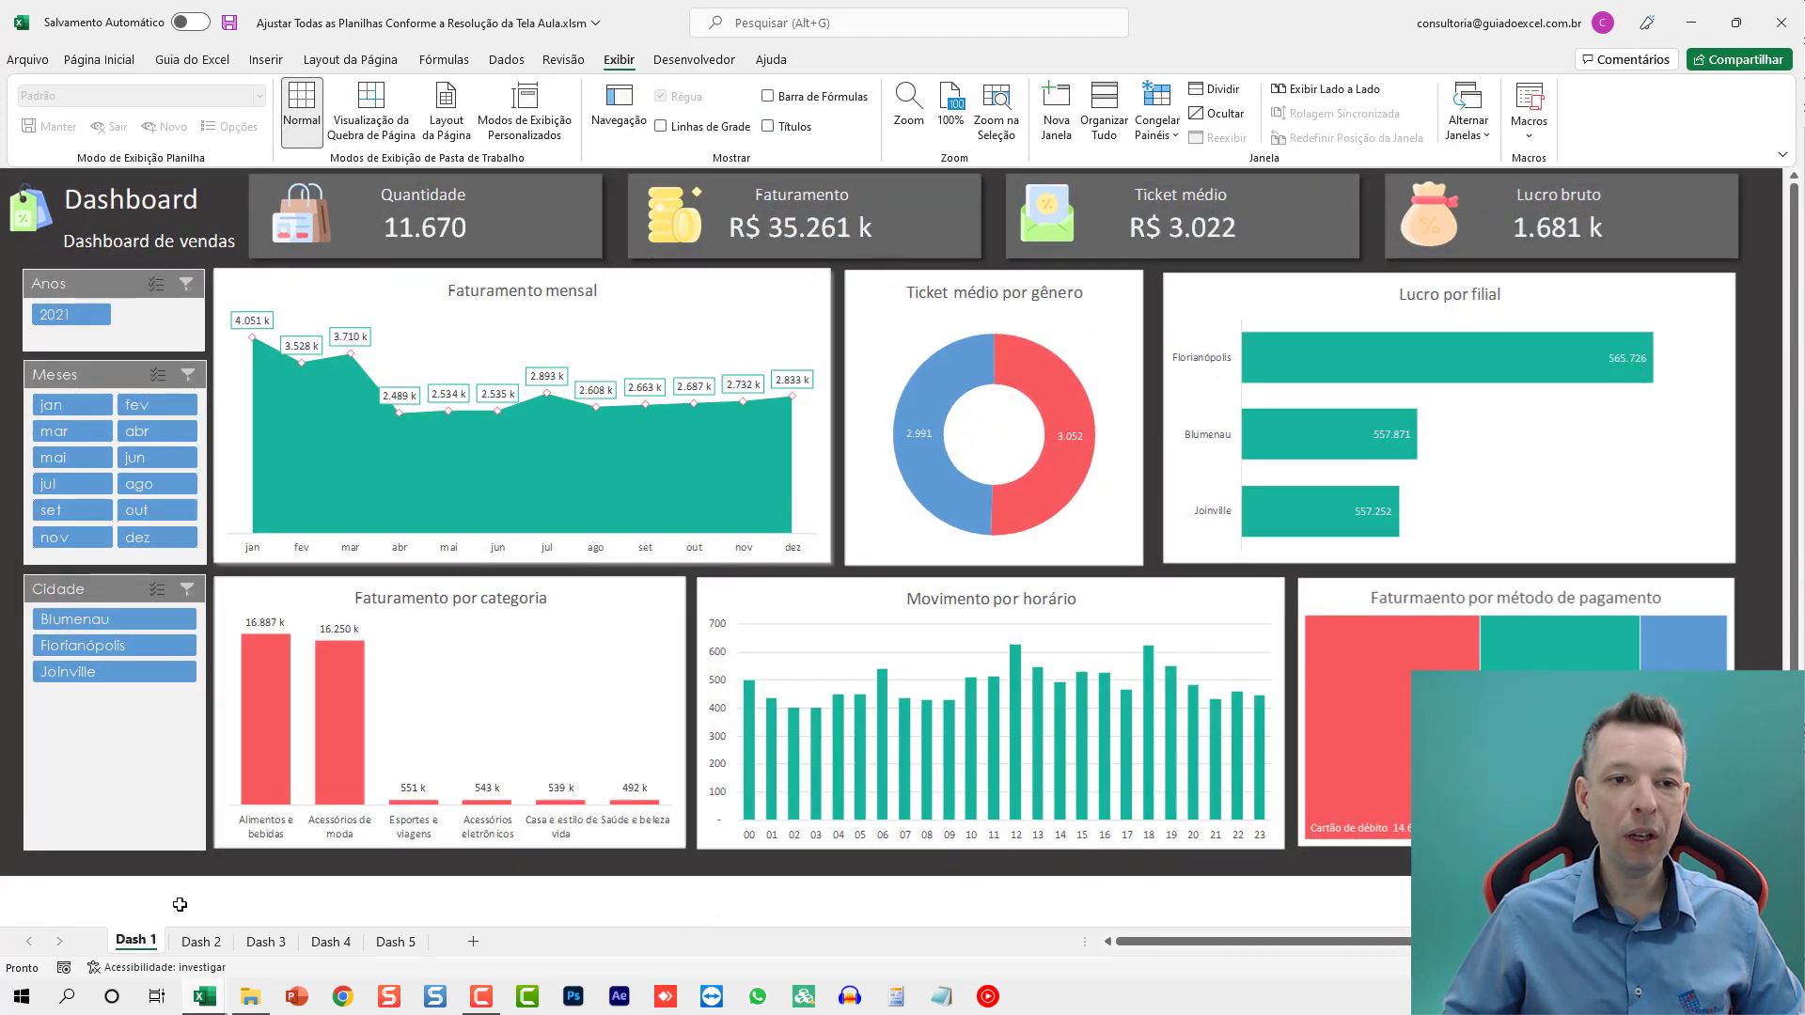
{"action": "left_click", "coordinate": [768, 126]}
{"action": "left_click", "coordinate": [767, 96]}
{"action": "left_click", "coordinate": [217, 931]}
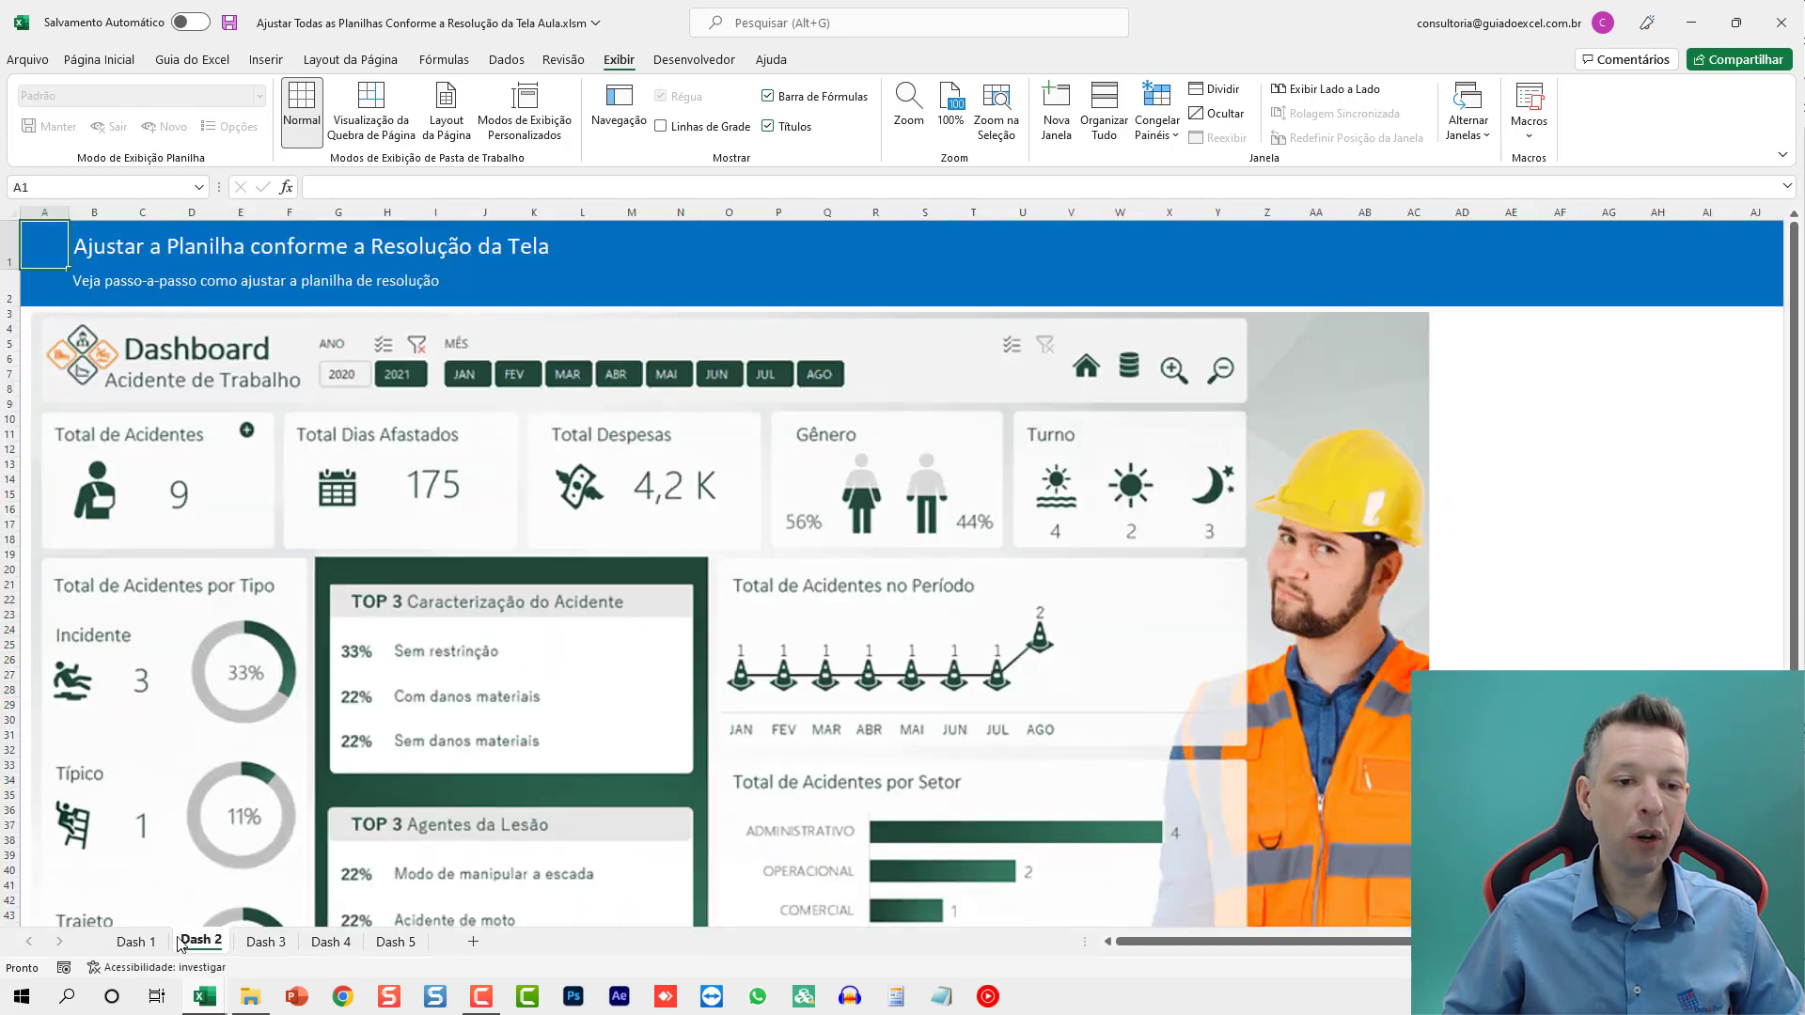
{"action": "left_click", "coordinate": [137, 939]}
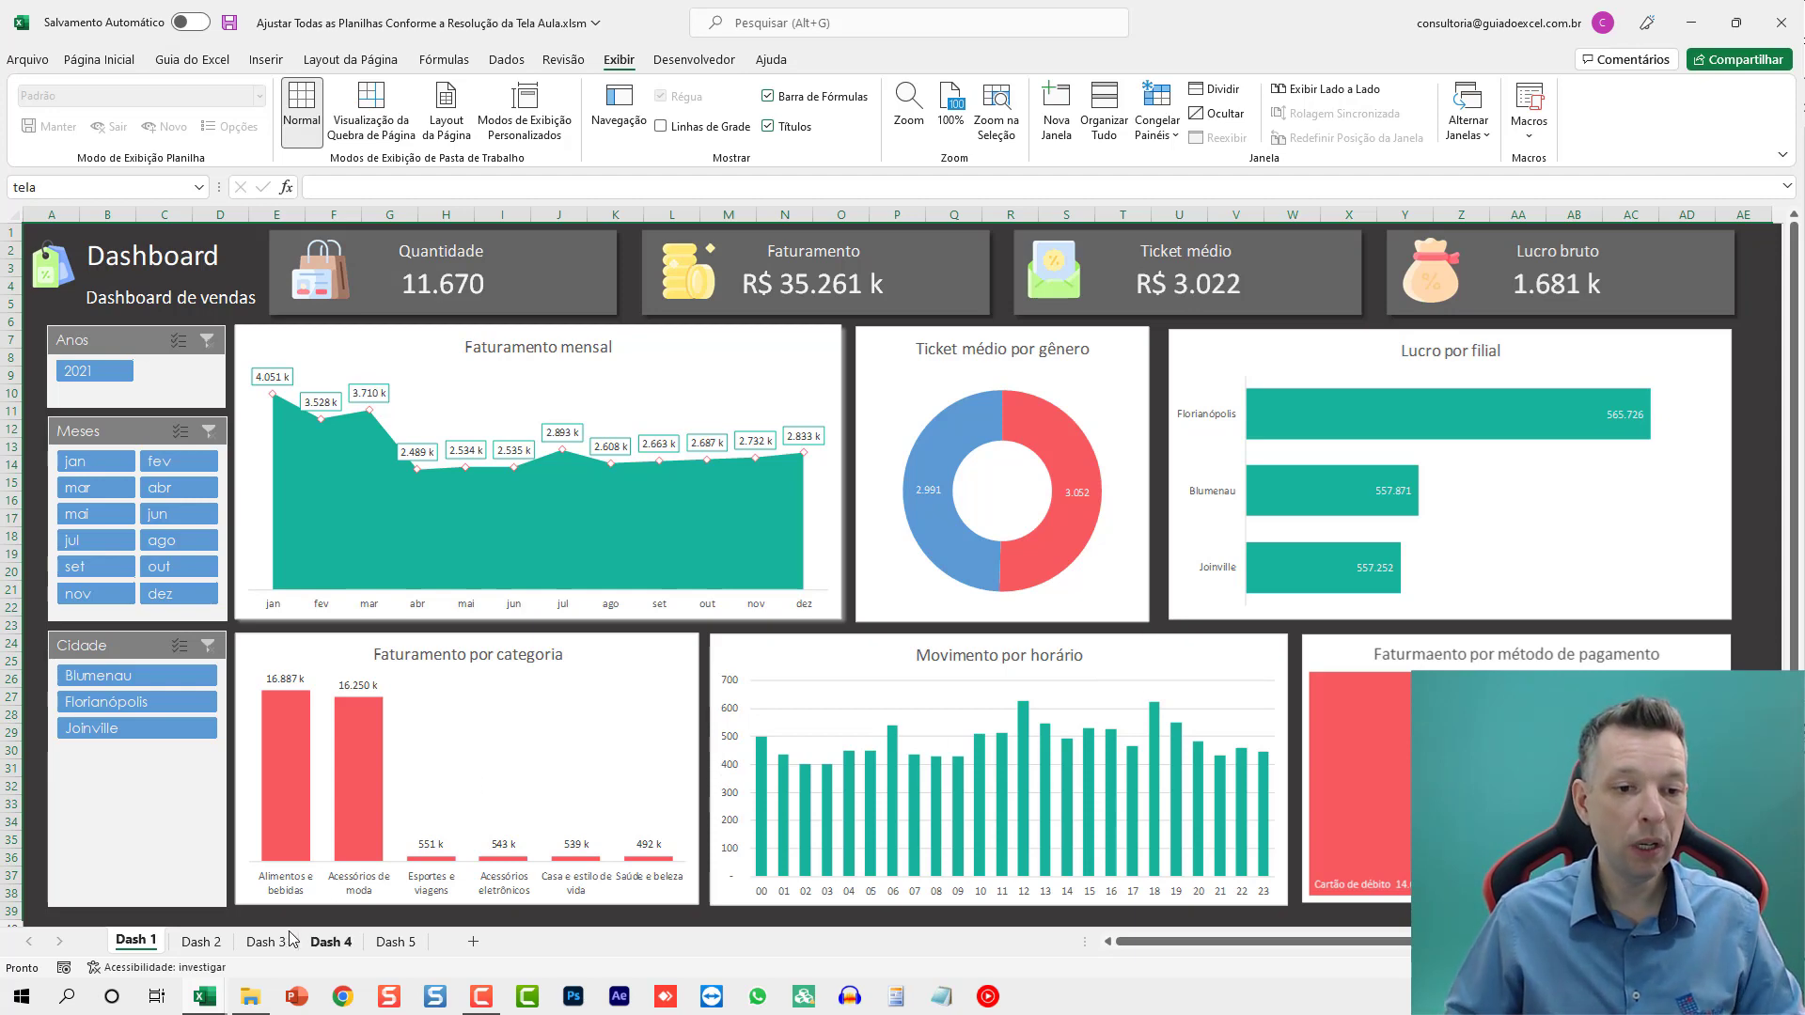
On Dash 2, select the dashboard range A1:AC50
{"action": "left_click", "coordinate": [204, 945]}
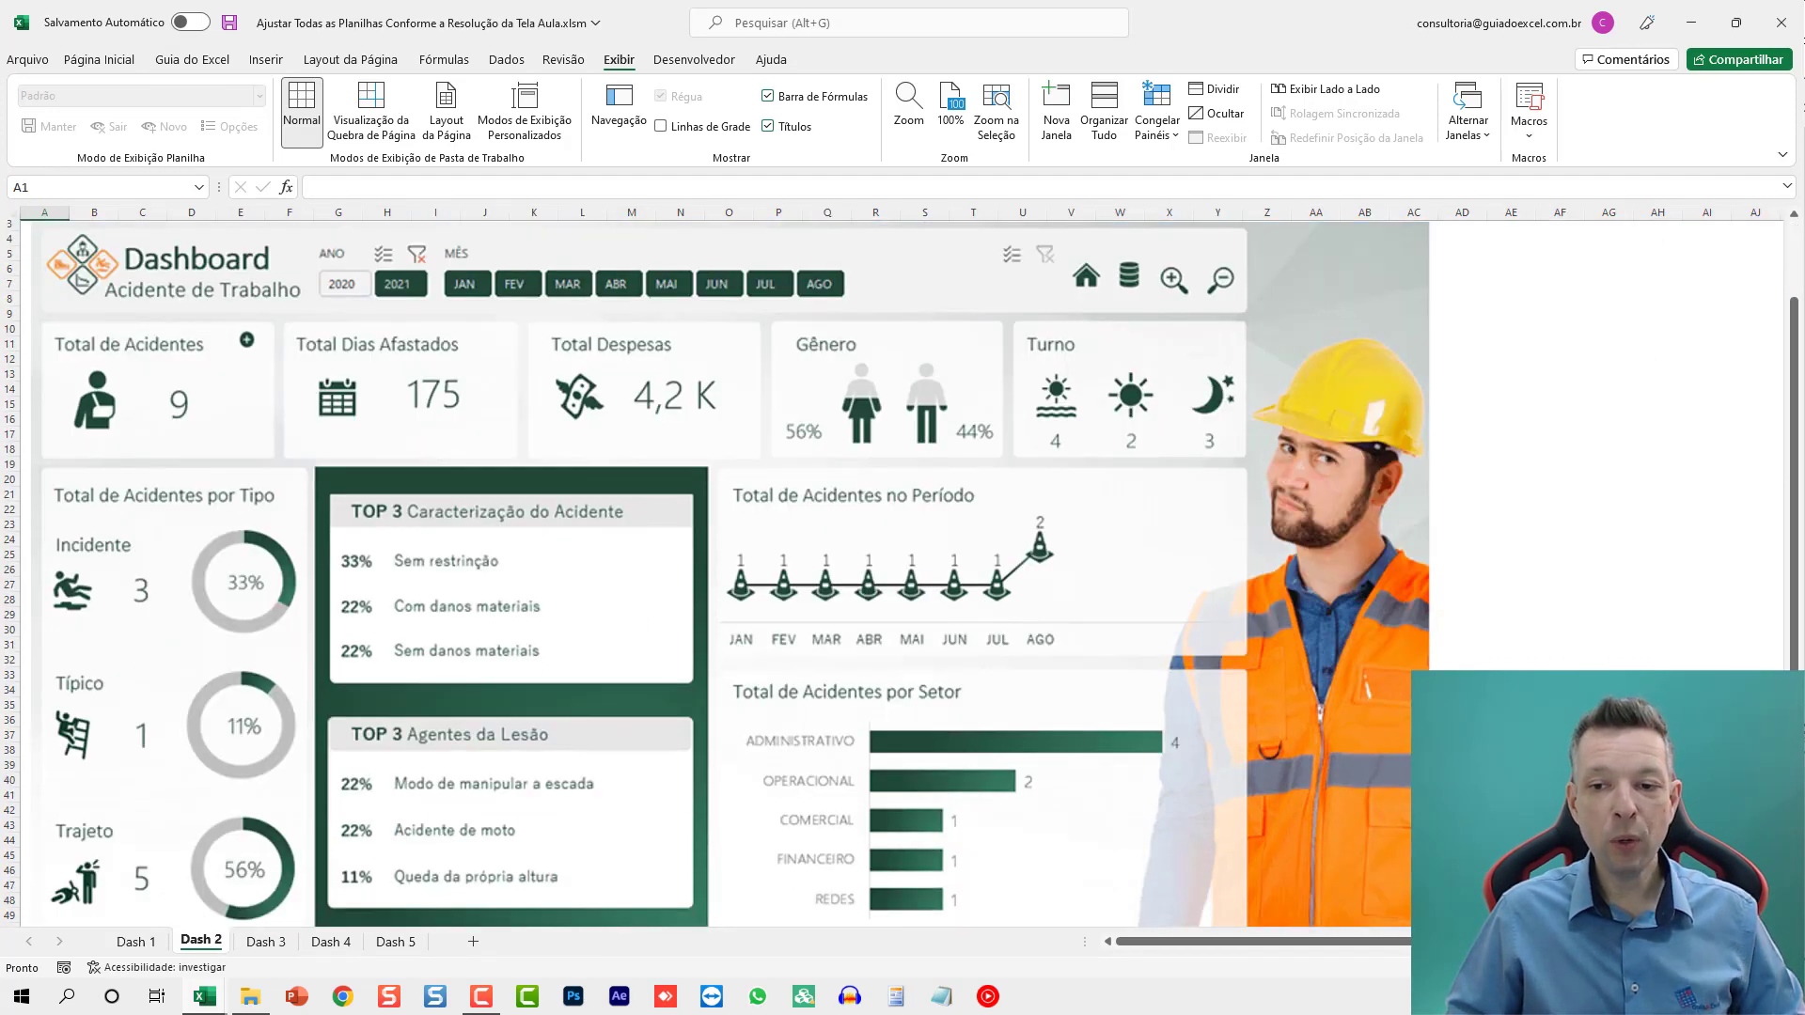
{"action": "scroll", "coordinate": [1464, 626], "scroll_direction": "down", "scroll_amount": 3}
{"action": "left_click", "coordinate": [1462, 885]}
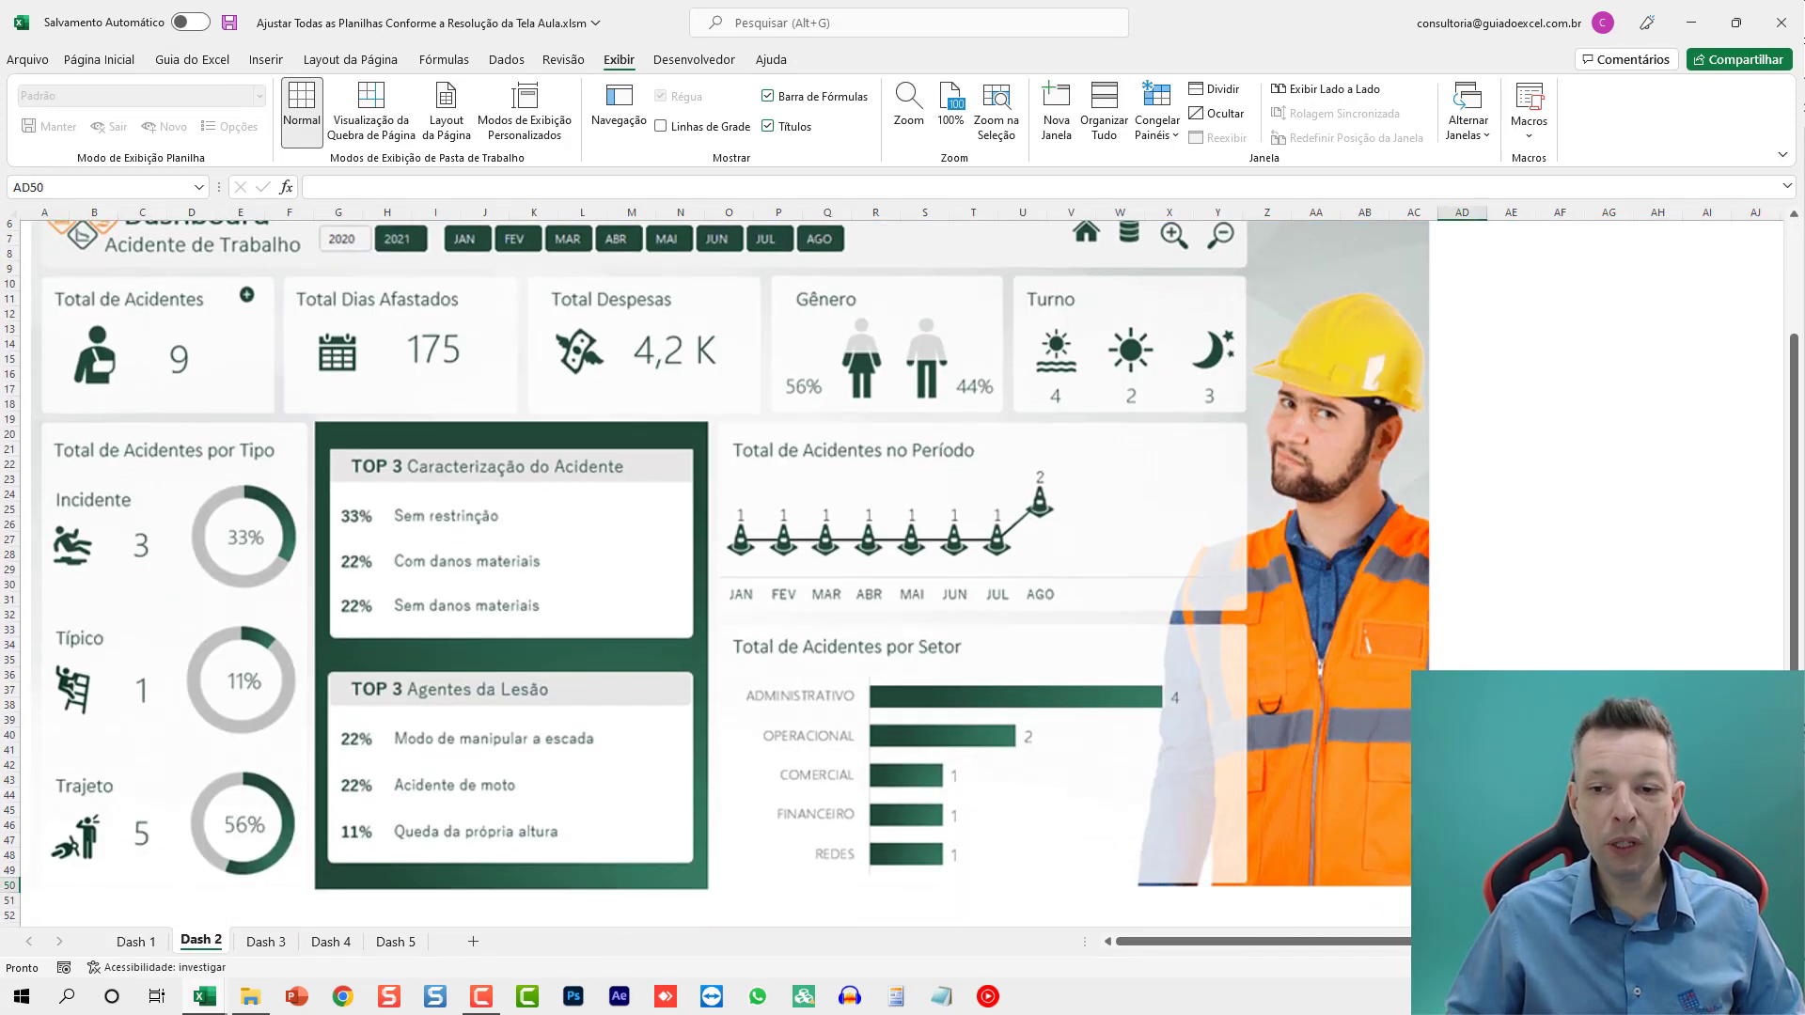
{"action": "left_click", "coordinate": [1415, 886]}
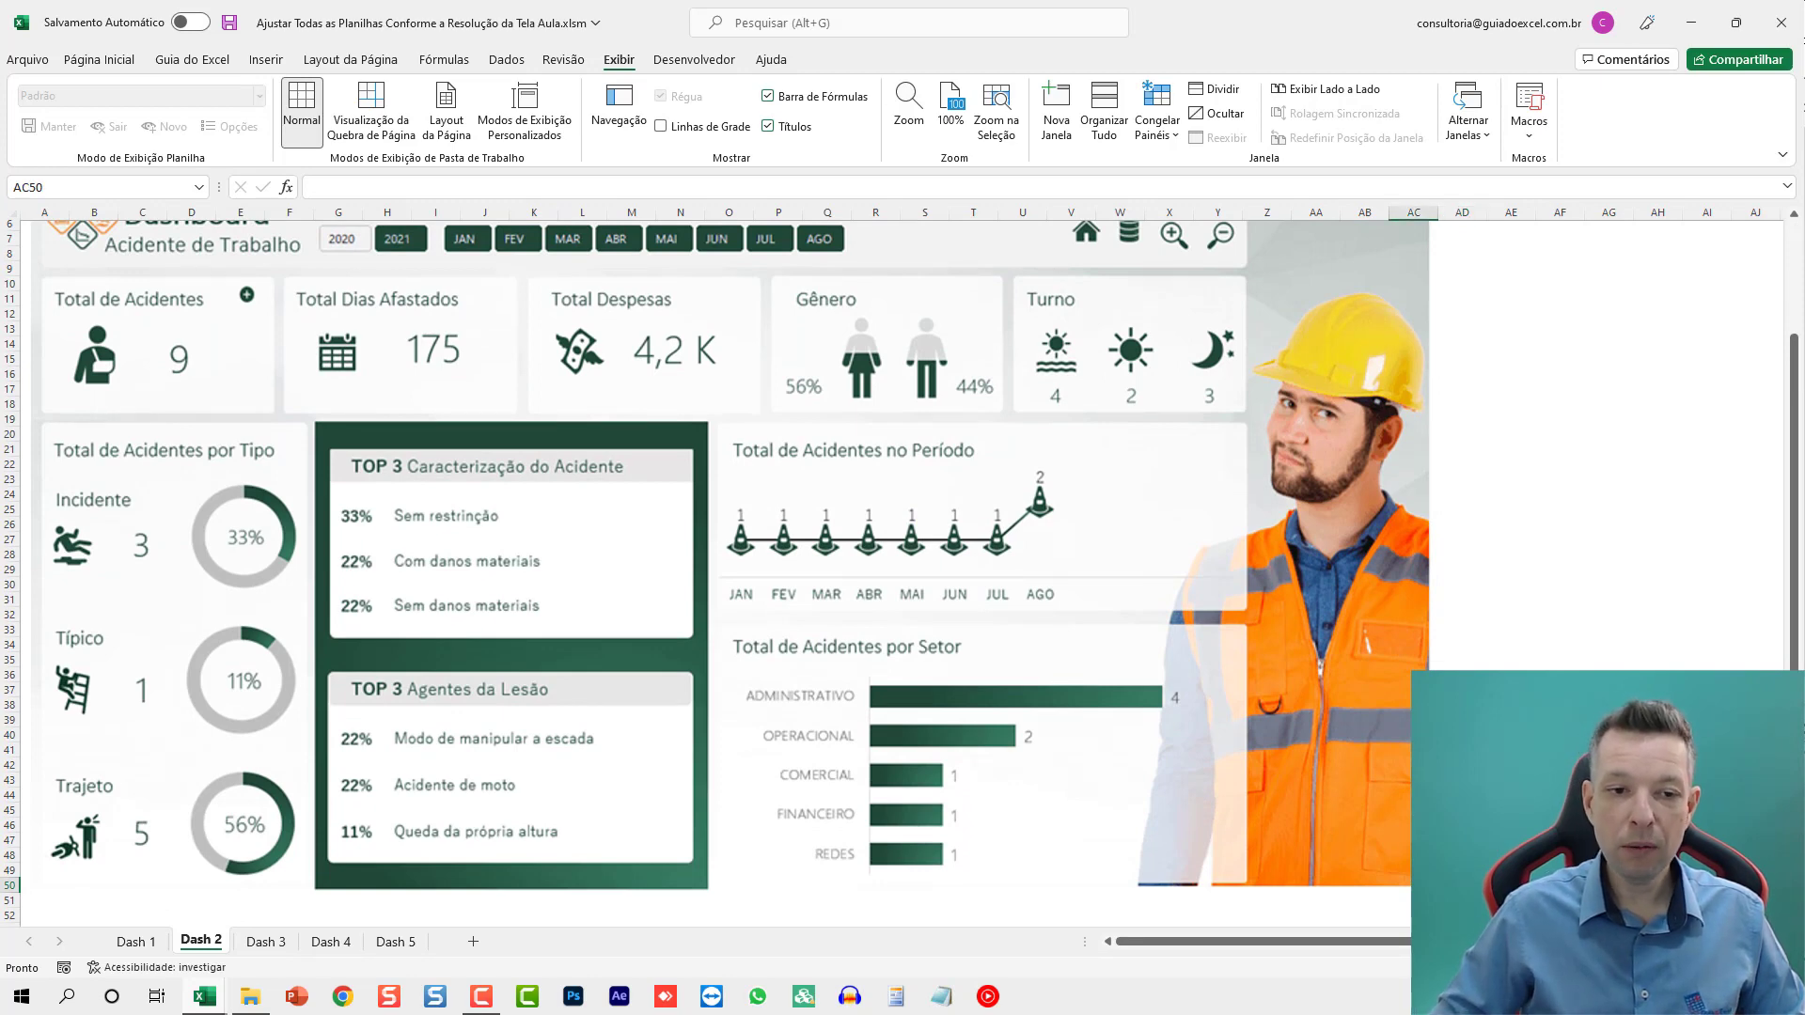
{"action": "key", "text": "ctrl+shift+Home"}
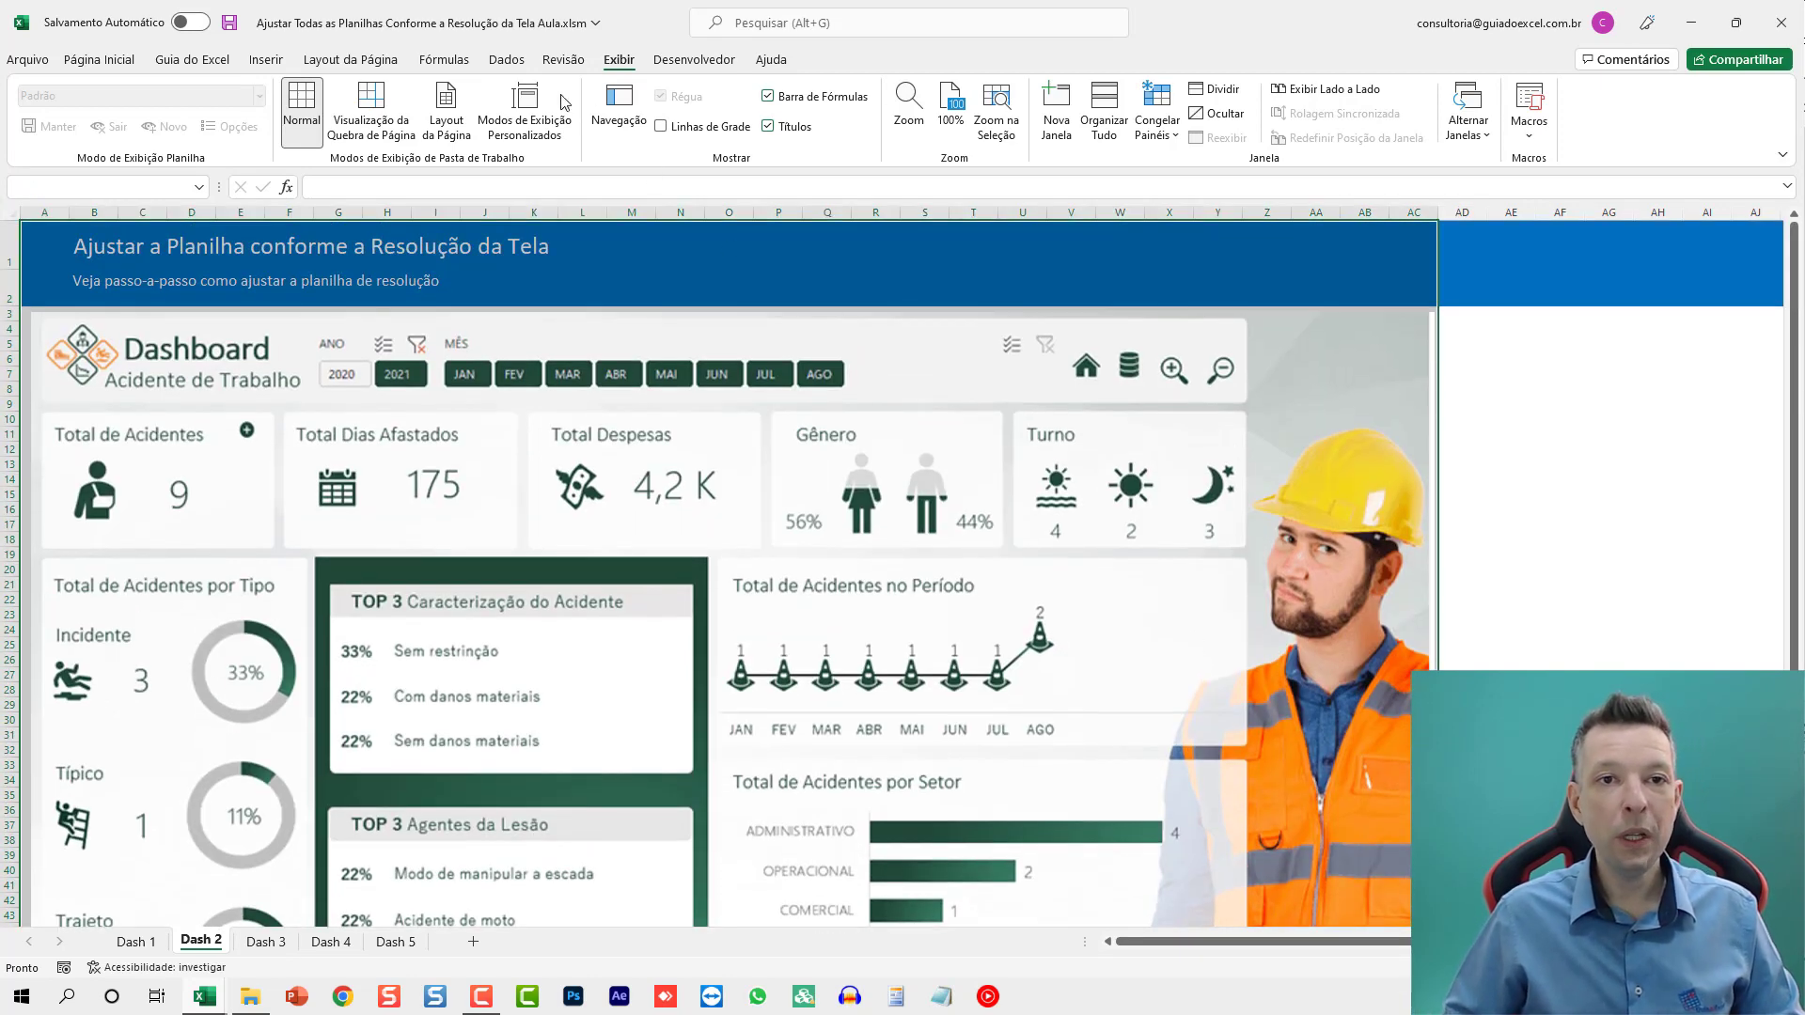
Define the name 'tela' for A1:AC50 with scope limited to Dash 2
{"action": "left_click", "coordinate": [454, 62]}
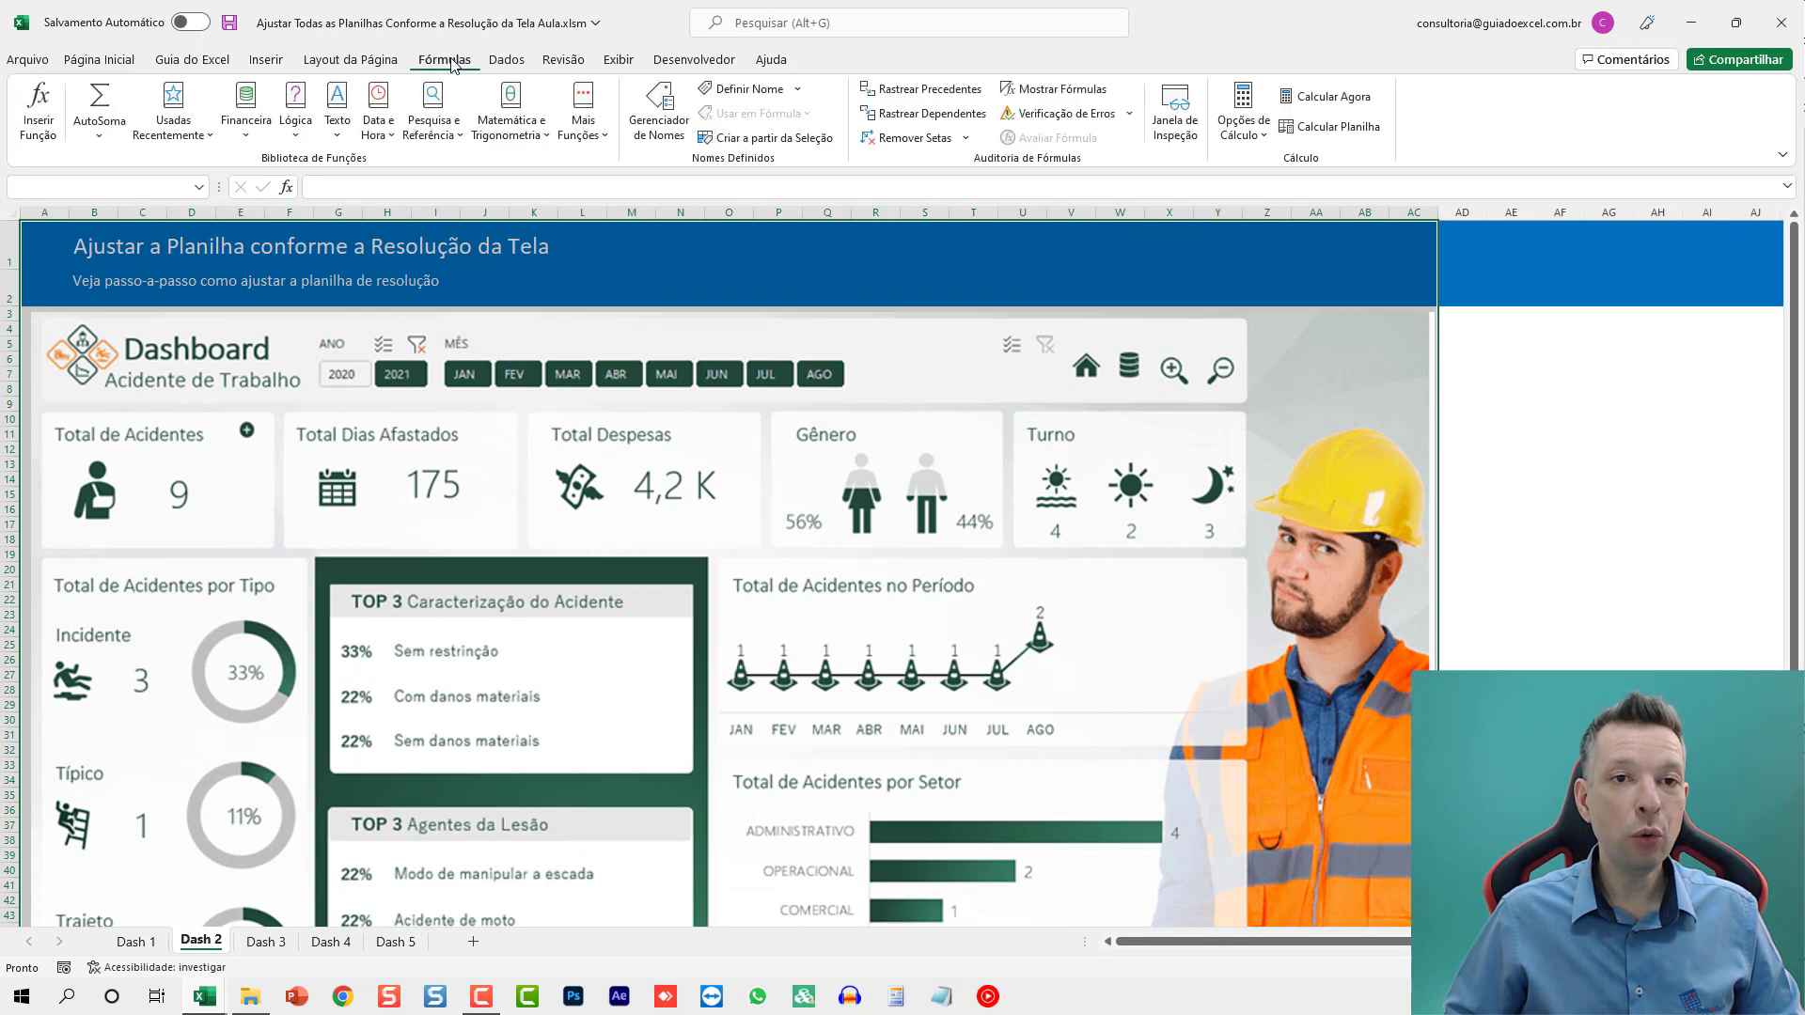
{"action": "left_click", "coordinate": [749, 89]}
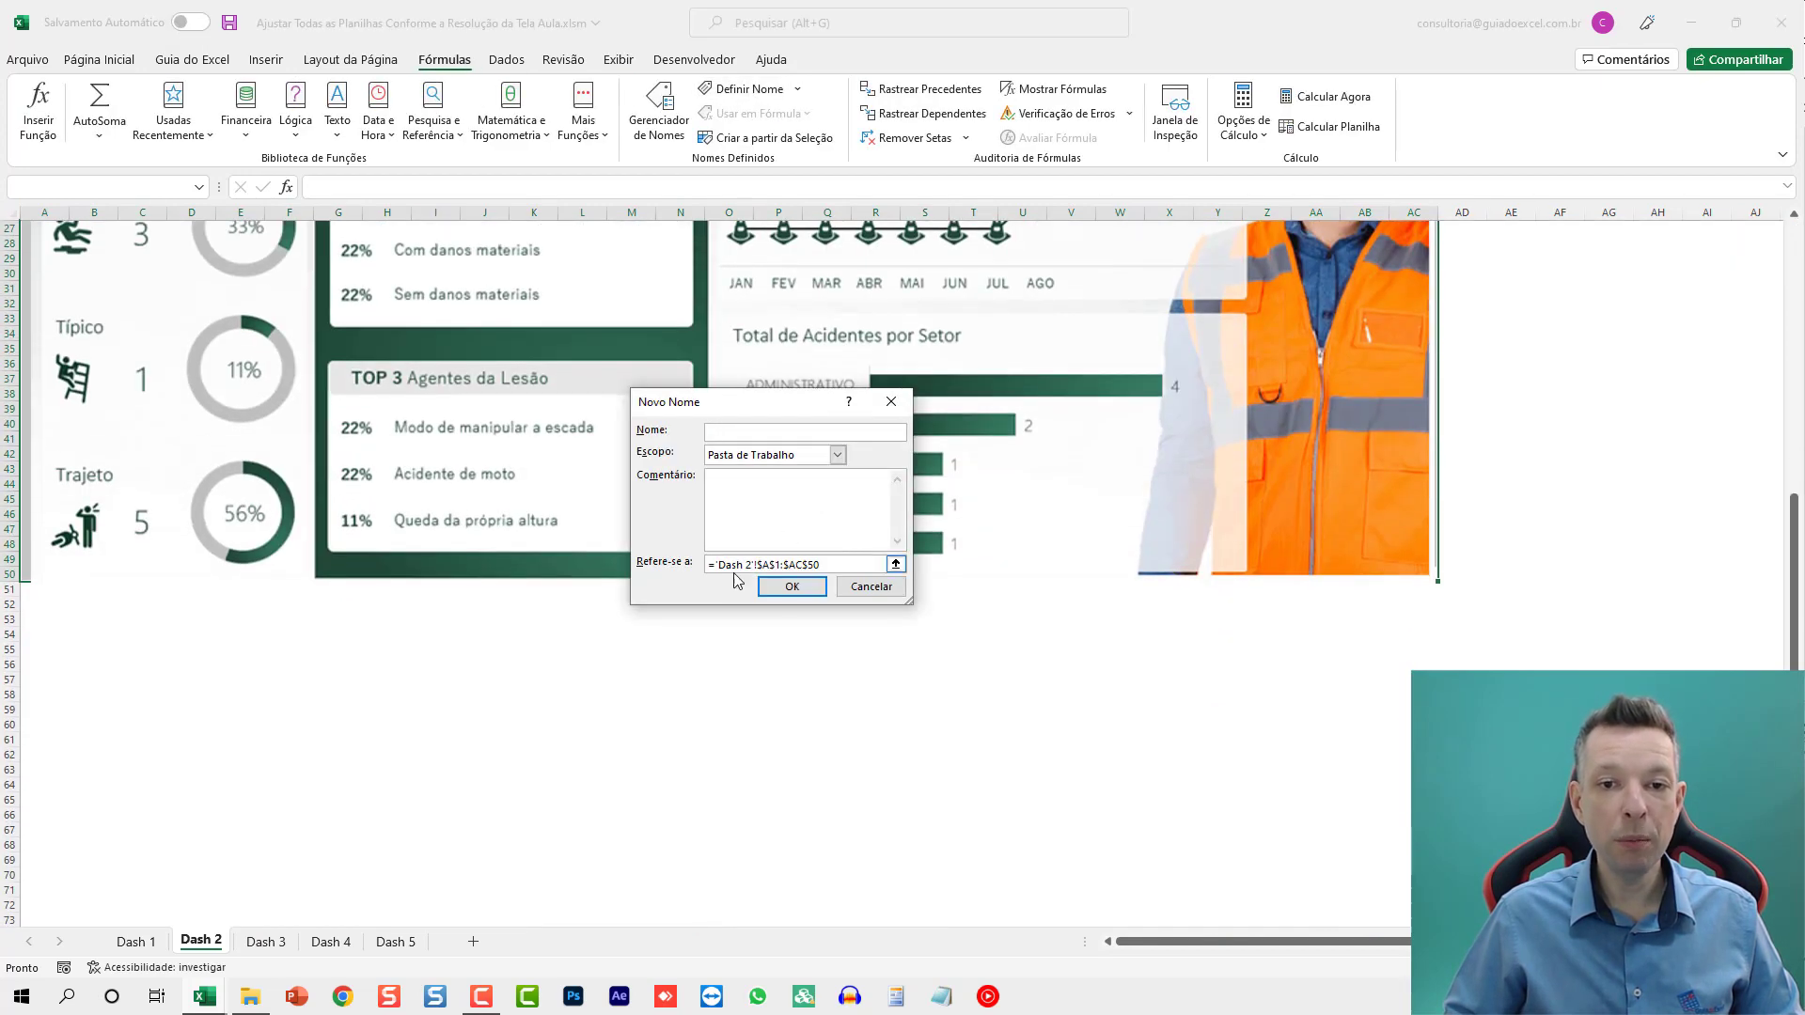
{"action": "type", "text": "tela"}
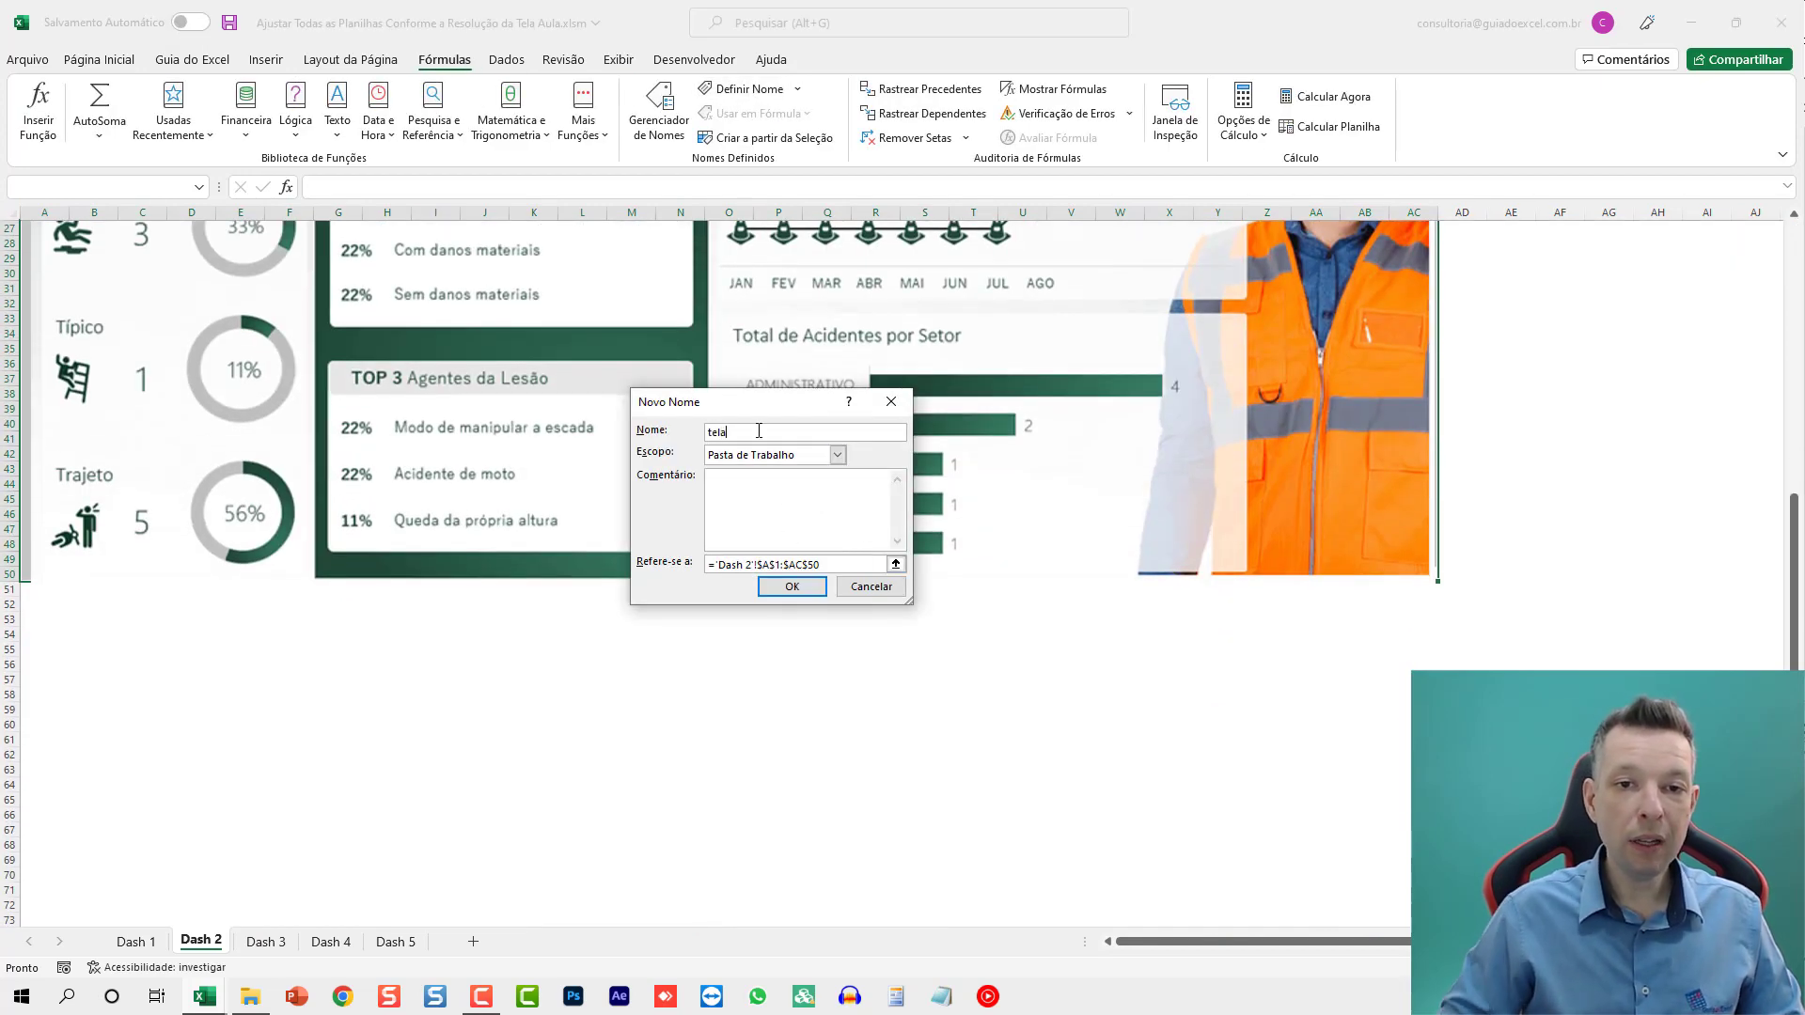
{"action": "left_click", "coordinate": [743, 455]}
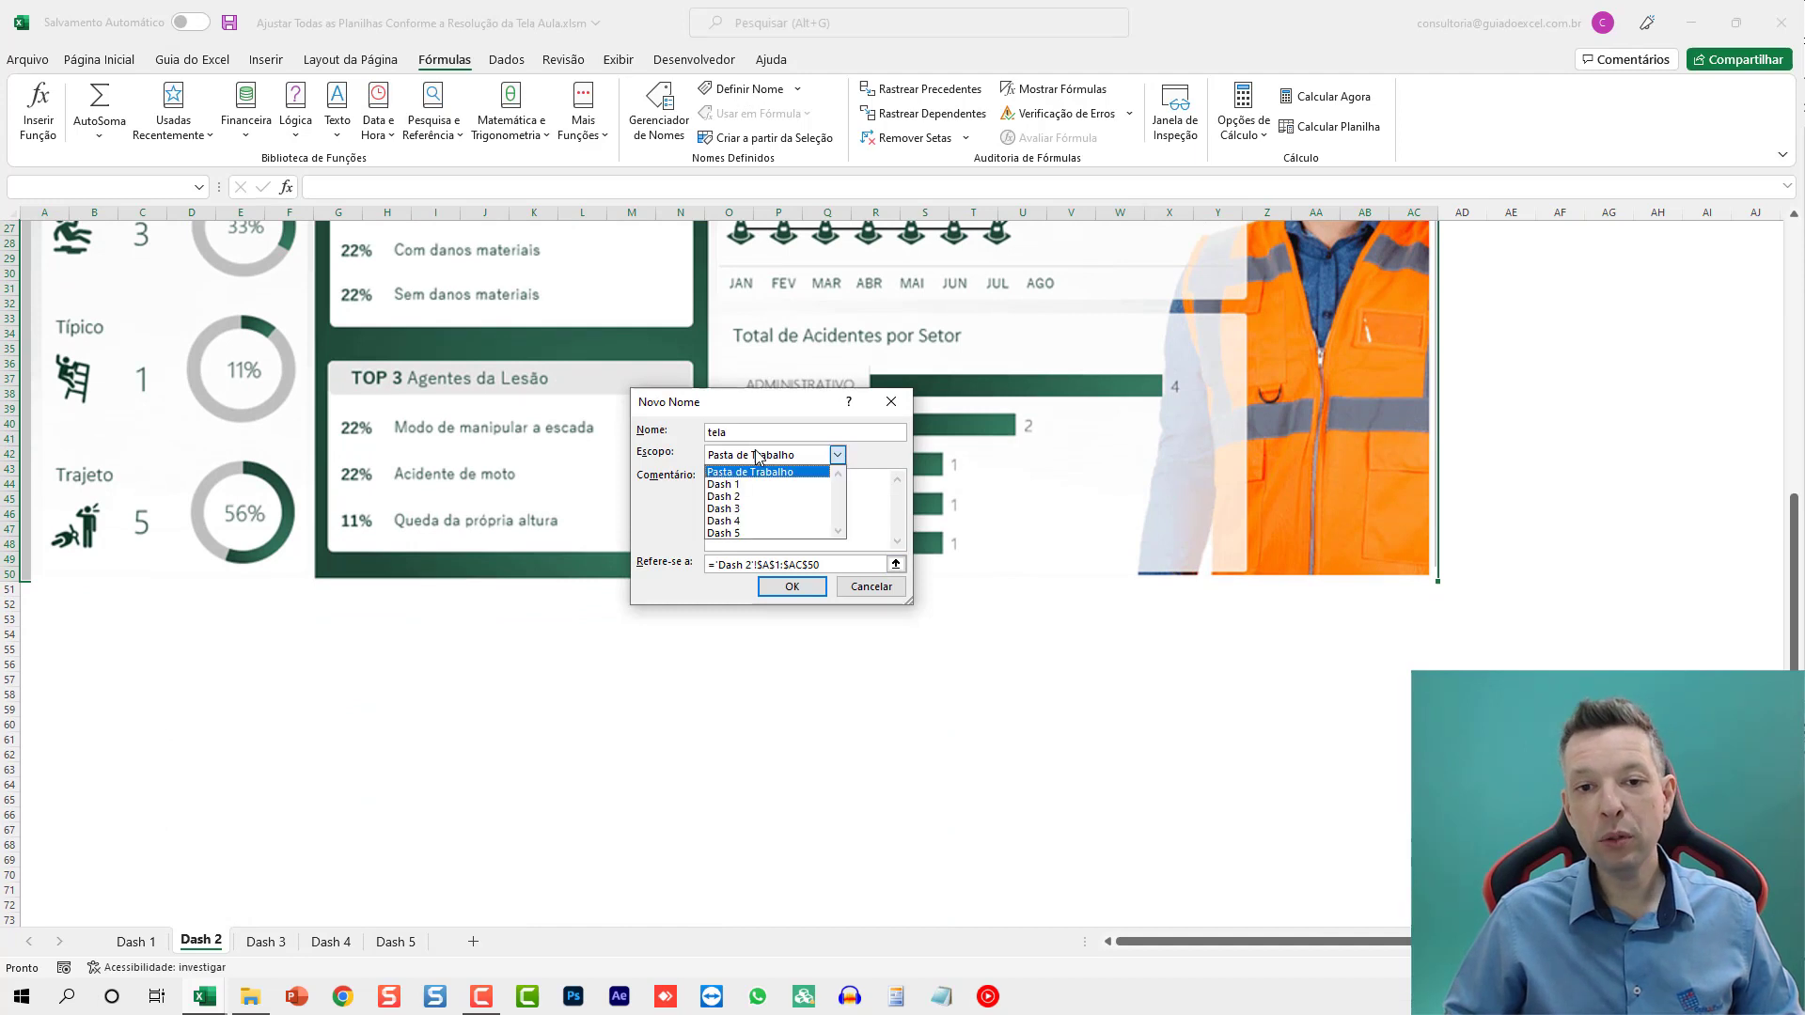
{"action": "left_click", "coordinate": [734, 499]}
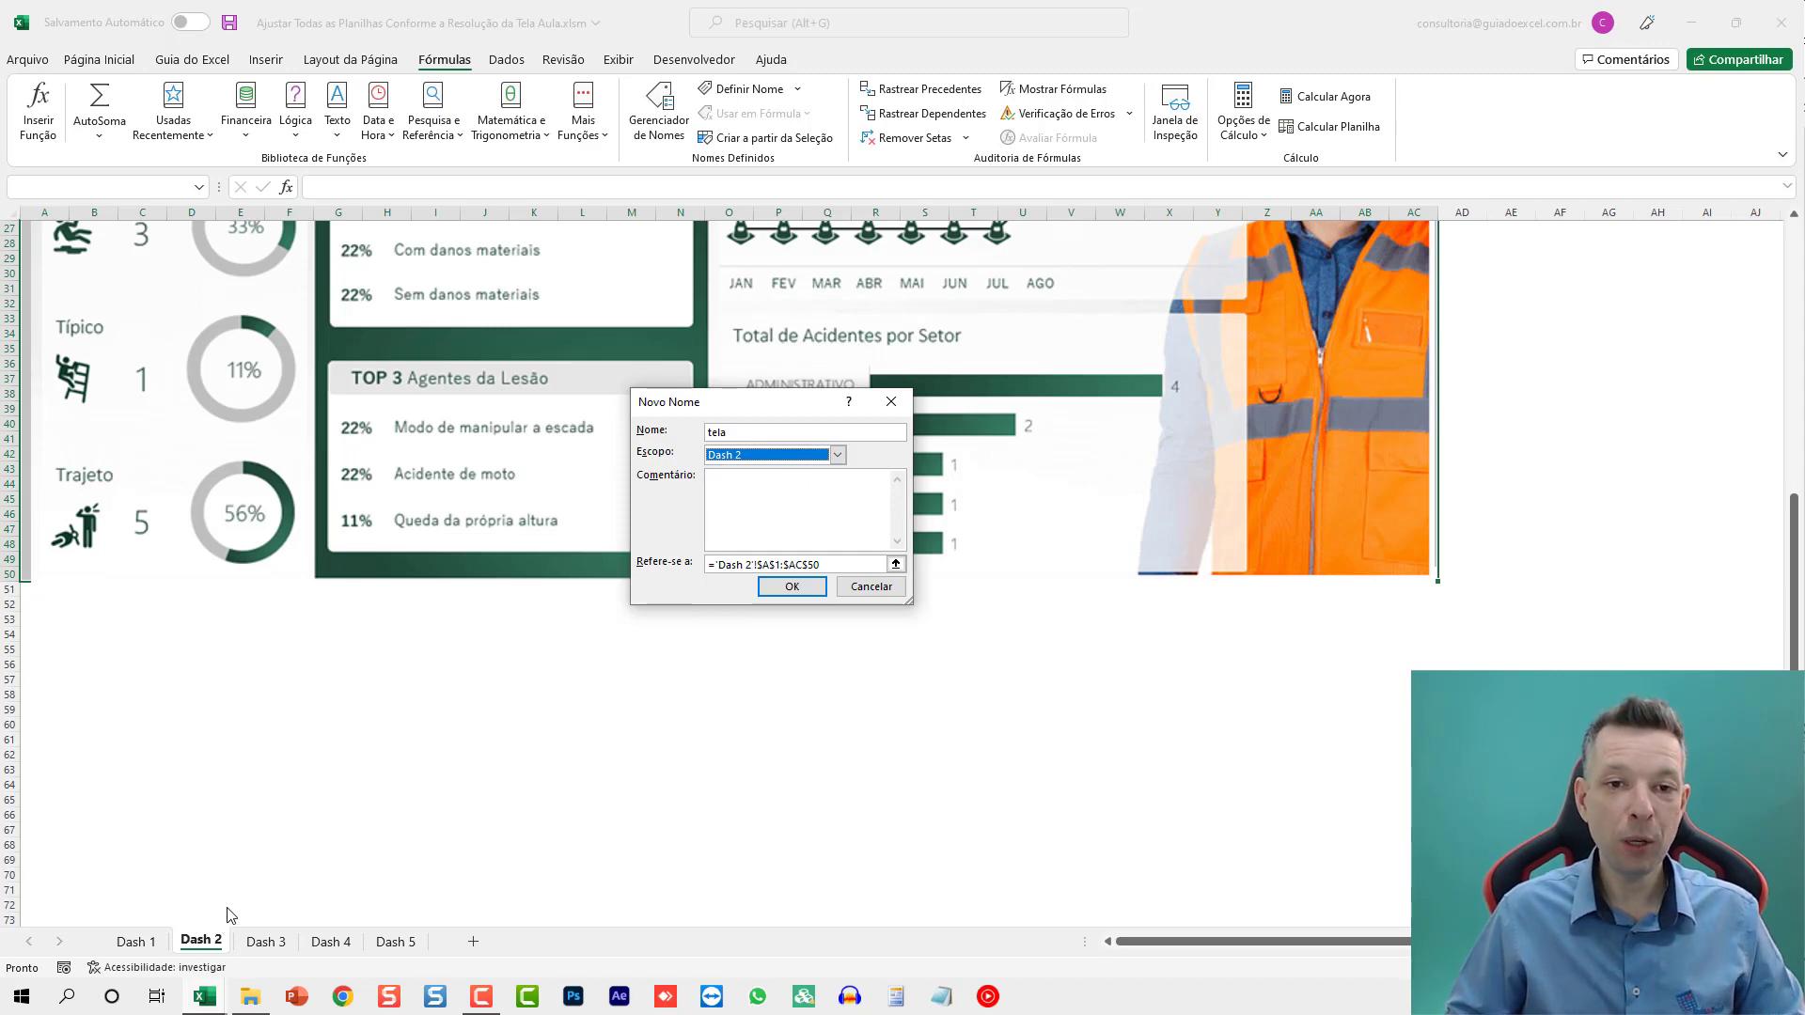
{"action": "left_click", "coordinate": [790, 588]}
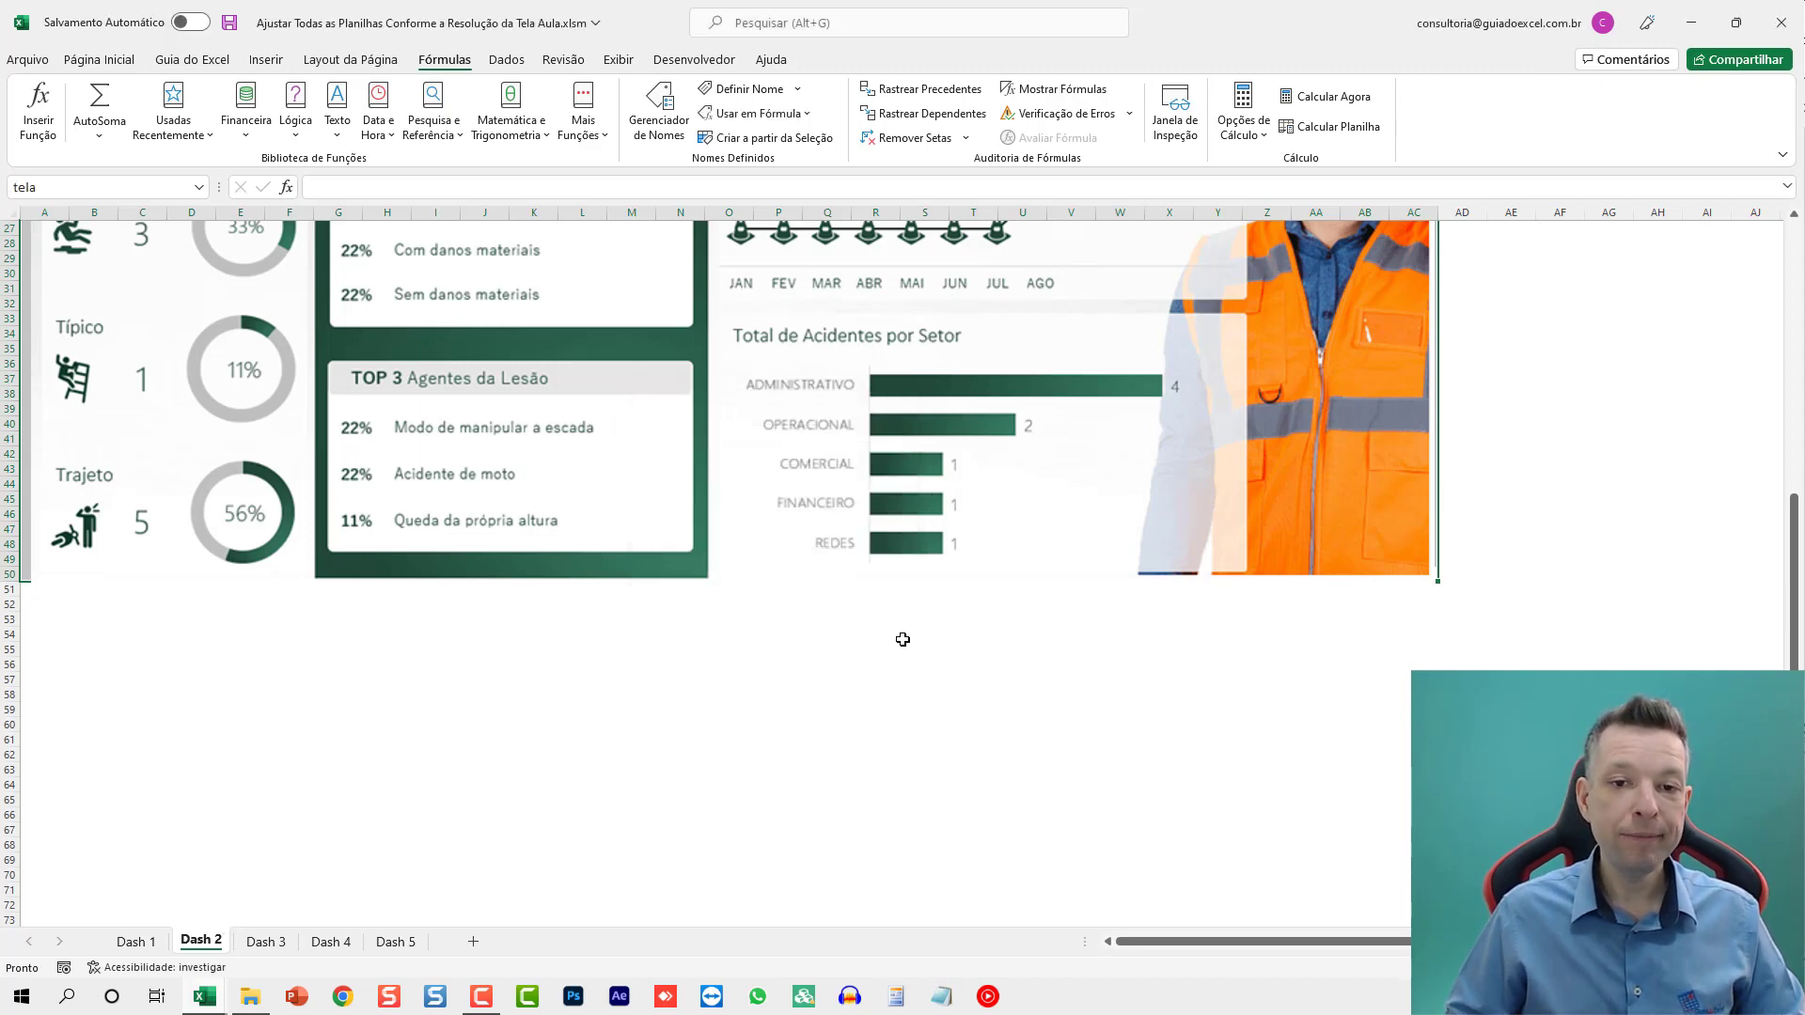
{"action": "scroll", "coordinate": [903, 637], "scroll_direction": "up", "scroll_amount": 6}
{"action": "scroll", "coordinate": [944, 661], "scroll_direction": "up", "scroll_amount": 2}
{"action": "left_click", "coordinate": [1550, 403]}
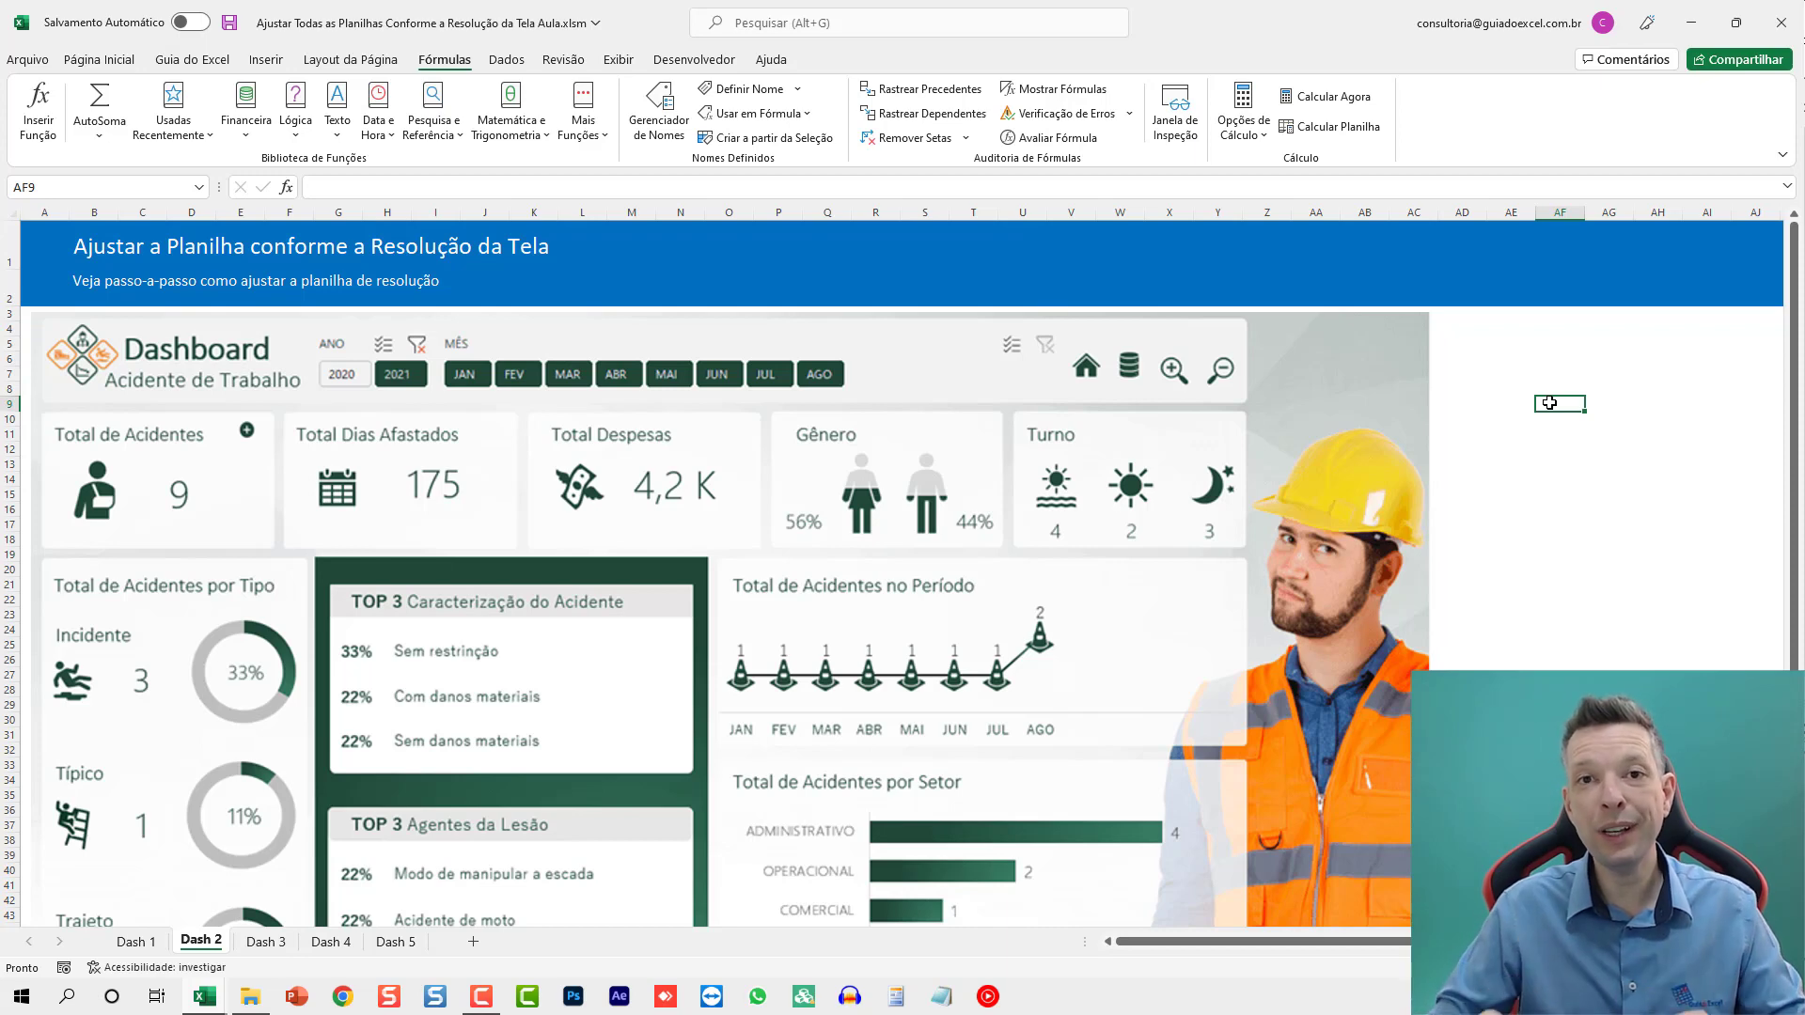
Switch between Dash 1 and Dash 2 to confirm Dash 2 auto-fits, then reopen the VBA editor
{"action": "left_click", "coordinate": [149, 943]}
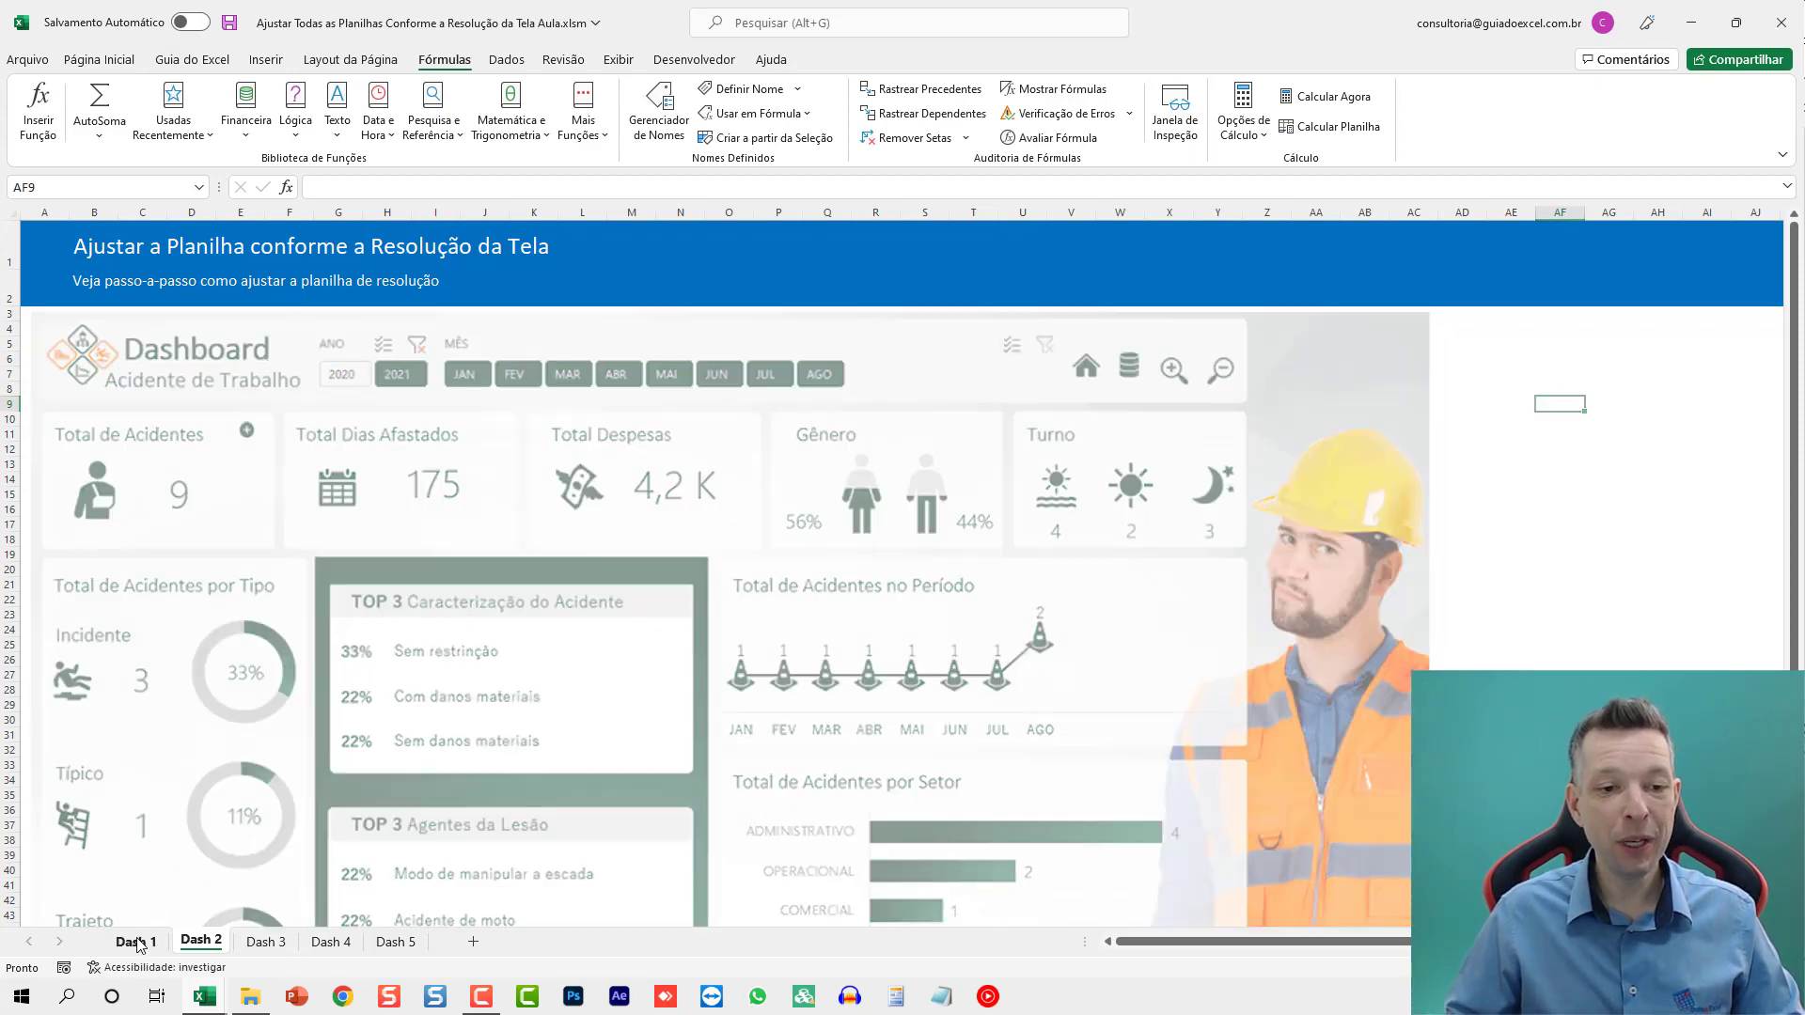
{"action": "left_click", "coordinate": [216, 946]}
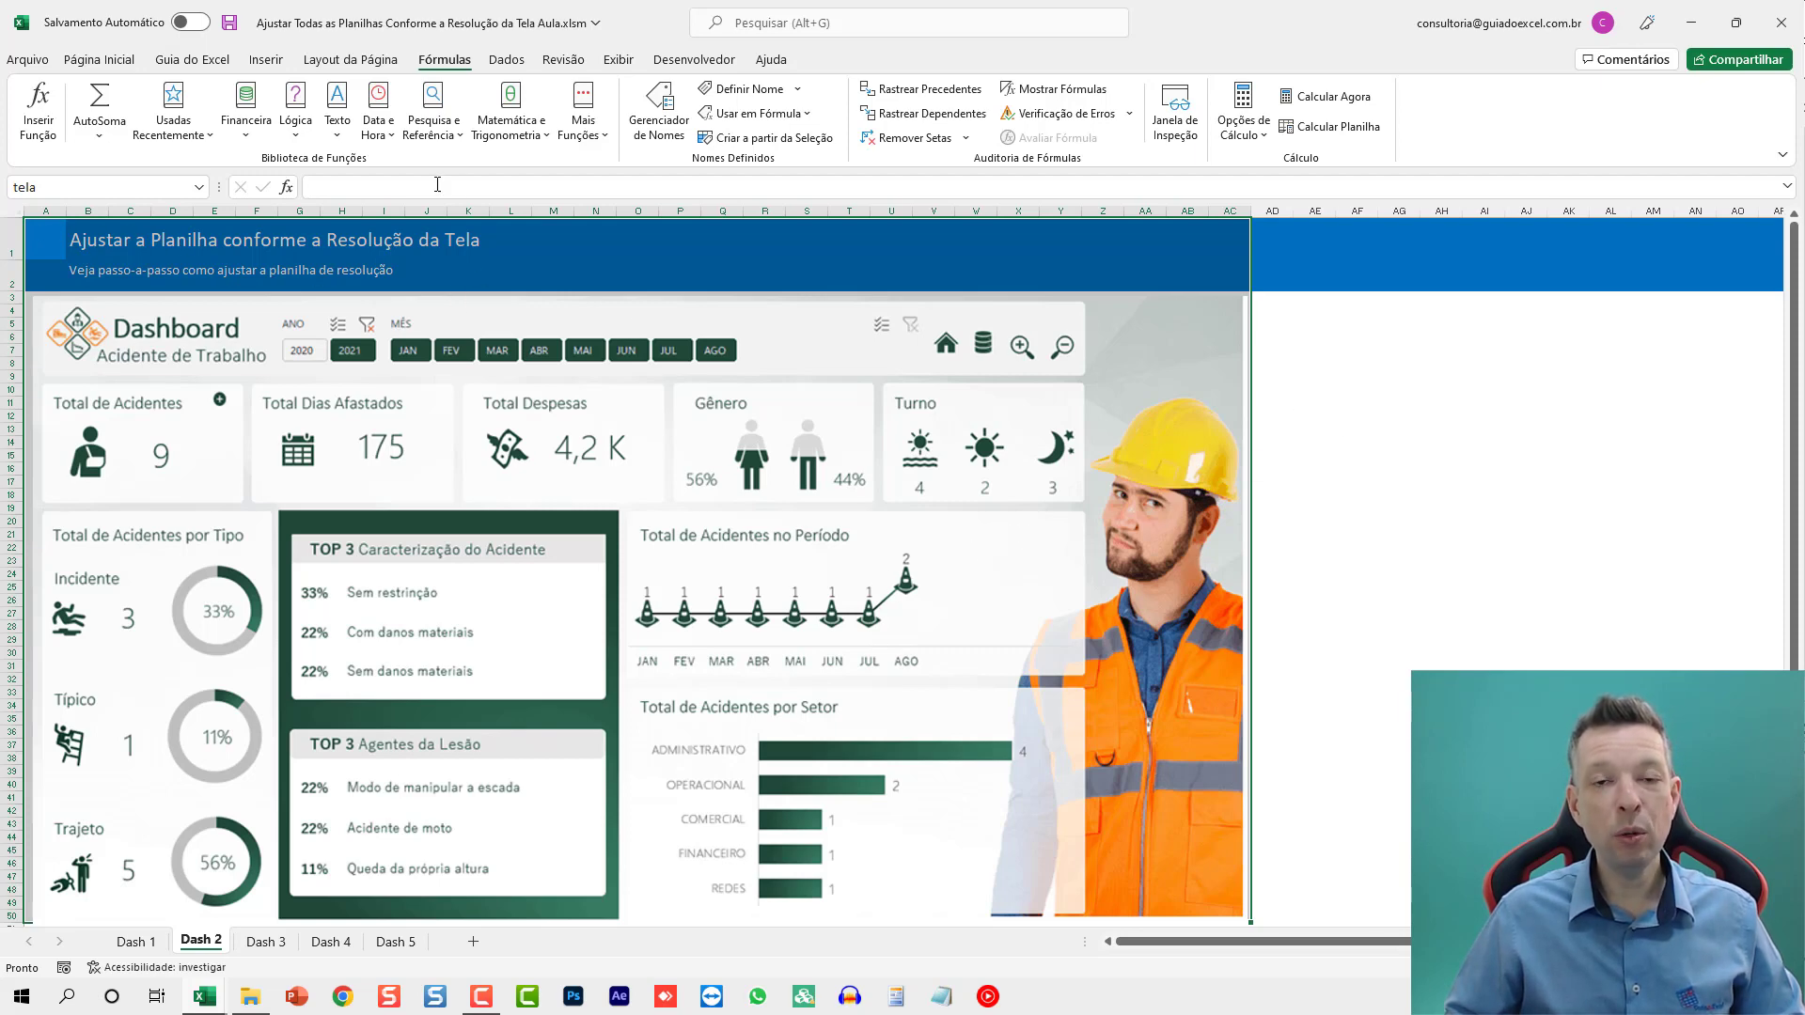
{"action": "left_click", "coordinate": [46, 235]}
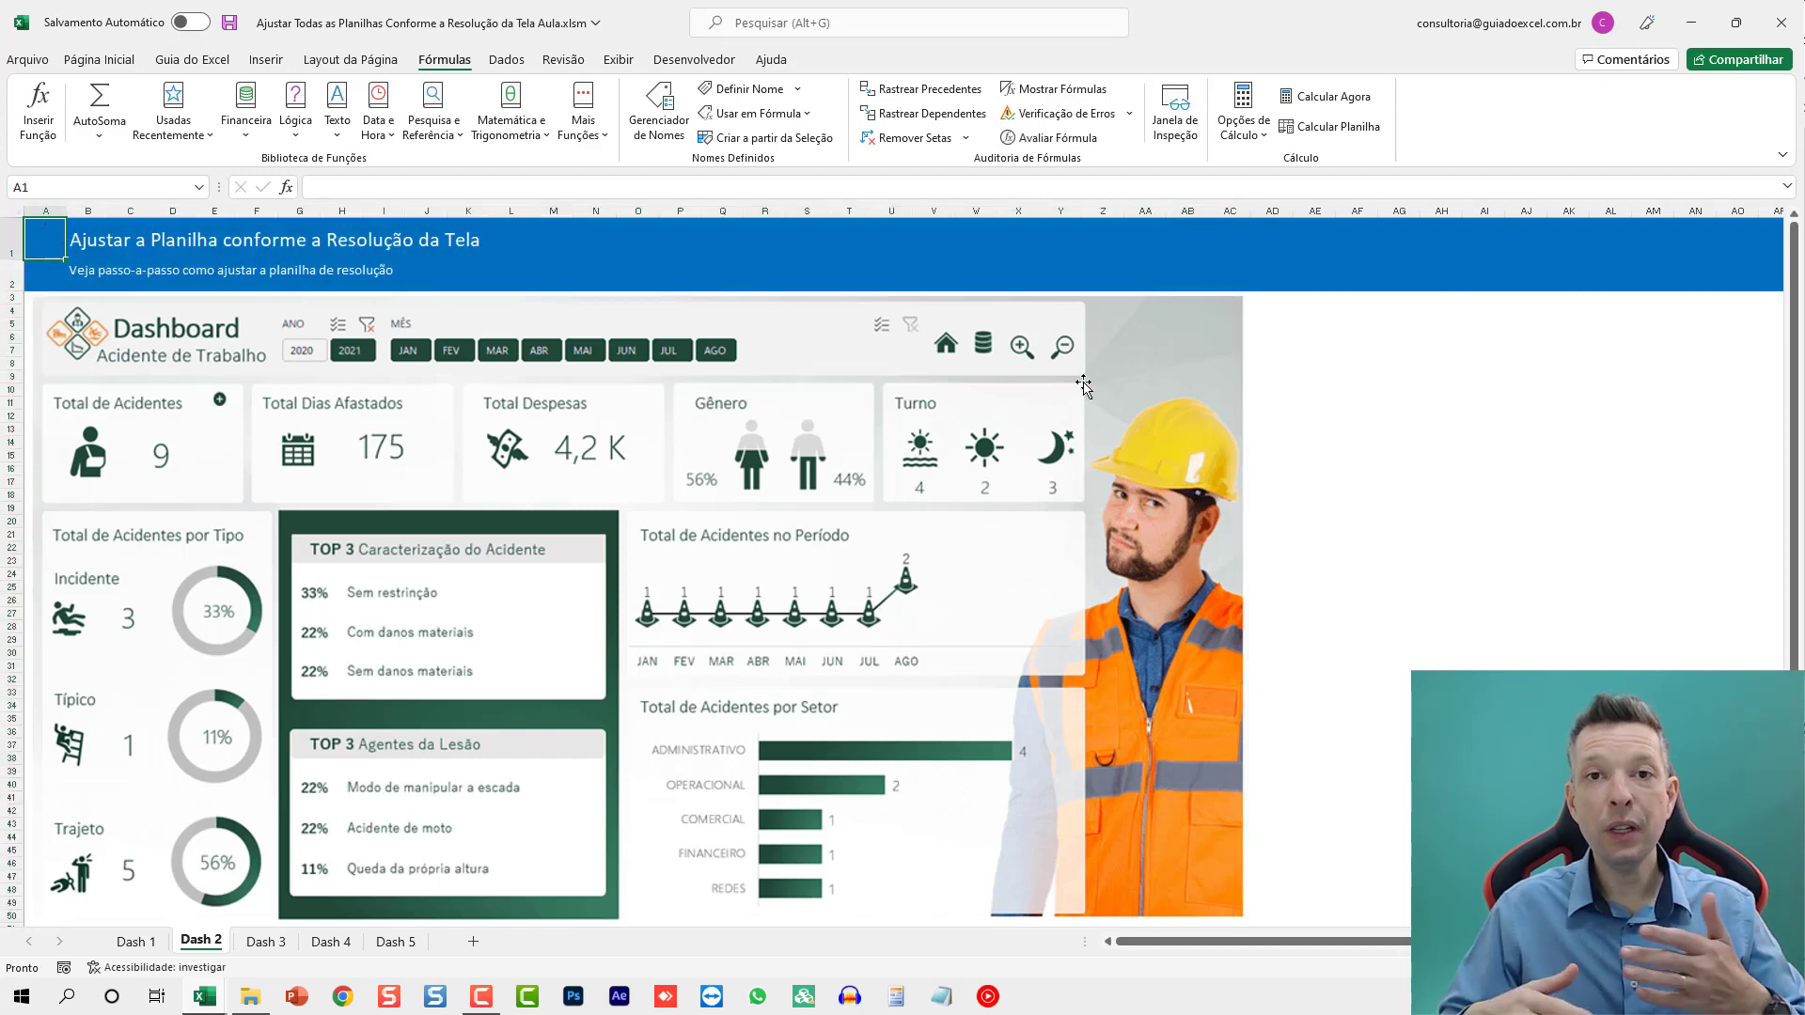
{"action": "key", "text": "alt+F11"}
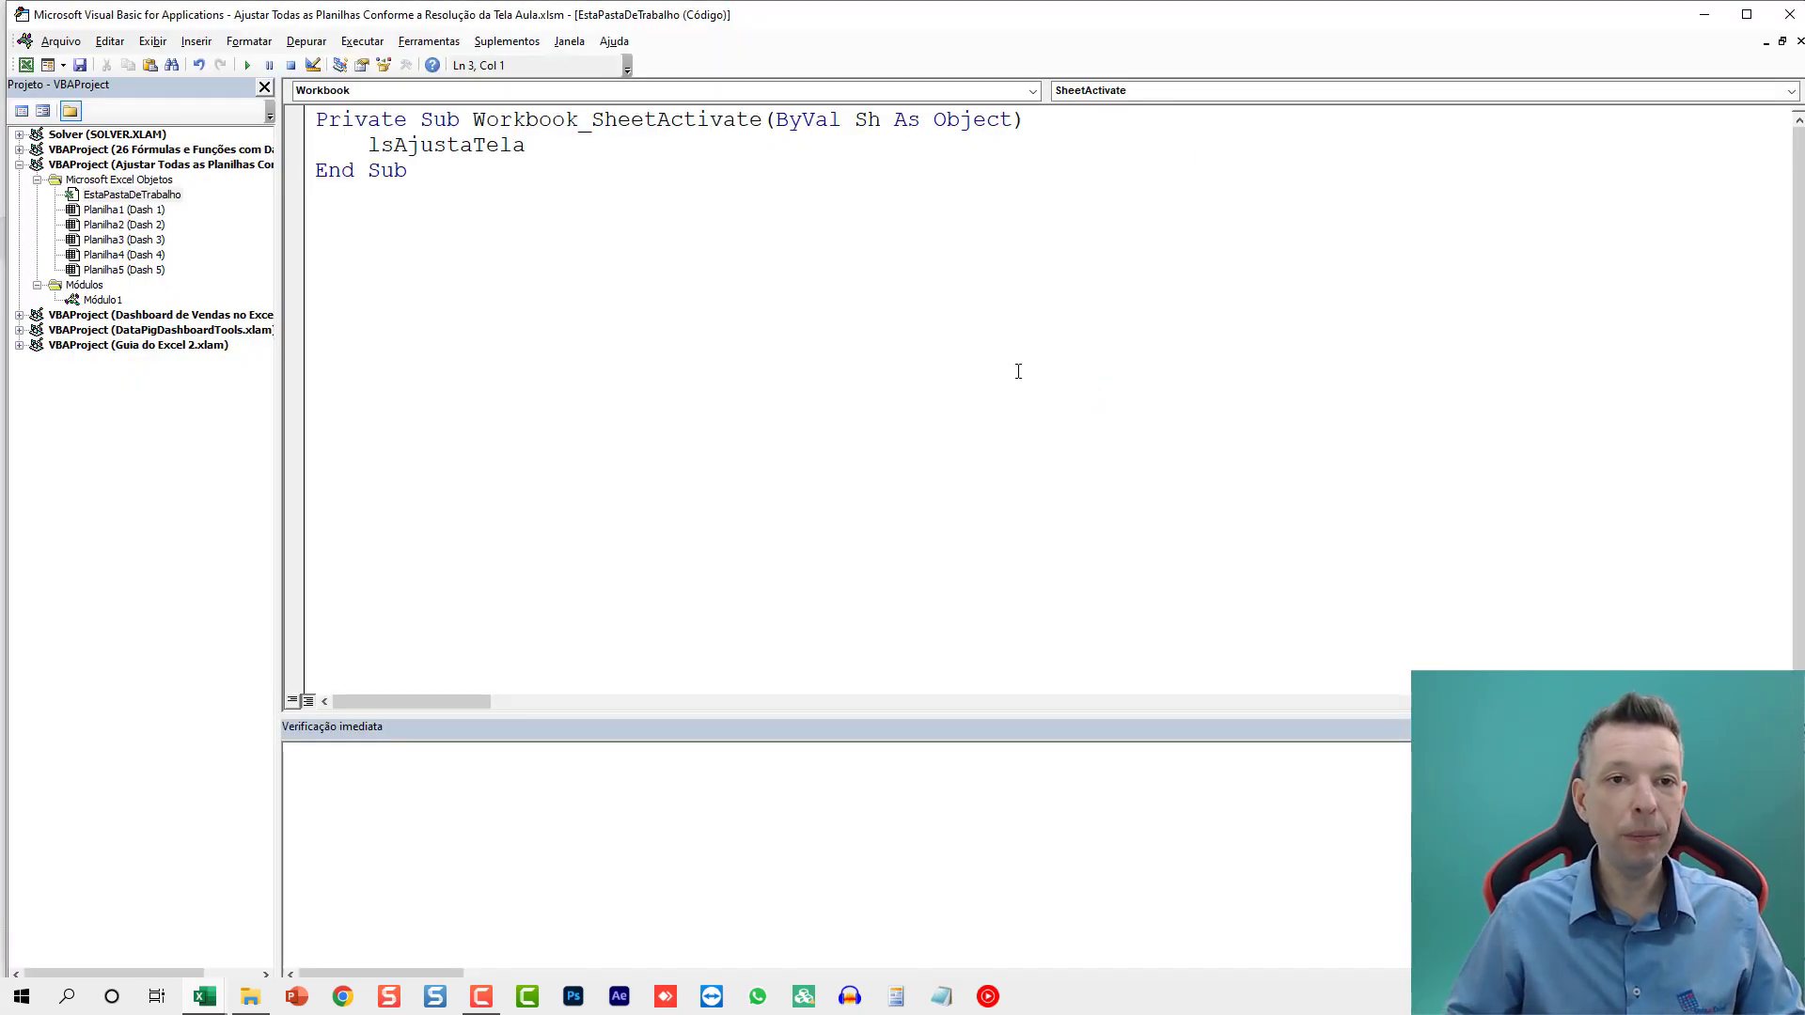
In Módulo1, add ActiveSheet.Range("A1").Select after the ActiveWindow.Zoom line in lsAjustaTela
{"action": "double_click", "coordinate": [110, 300]}
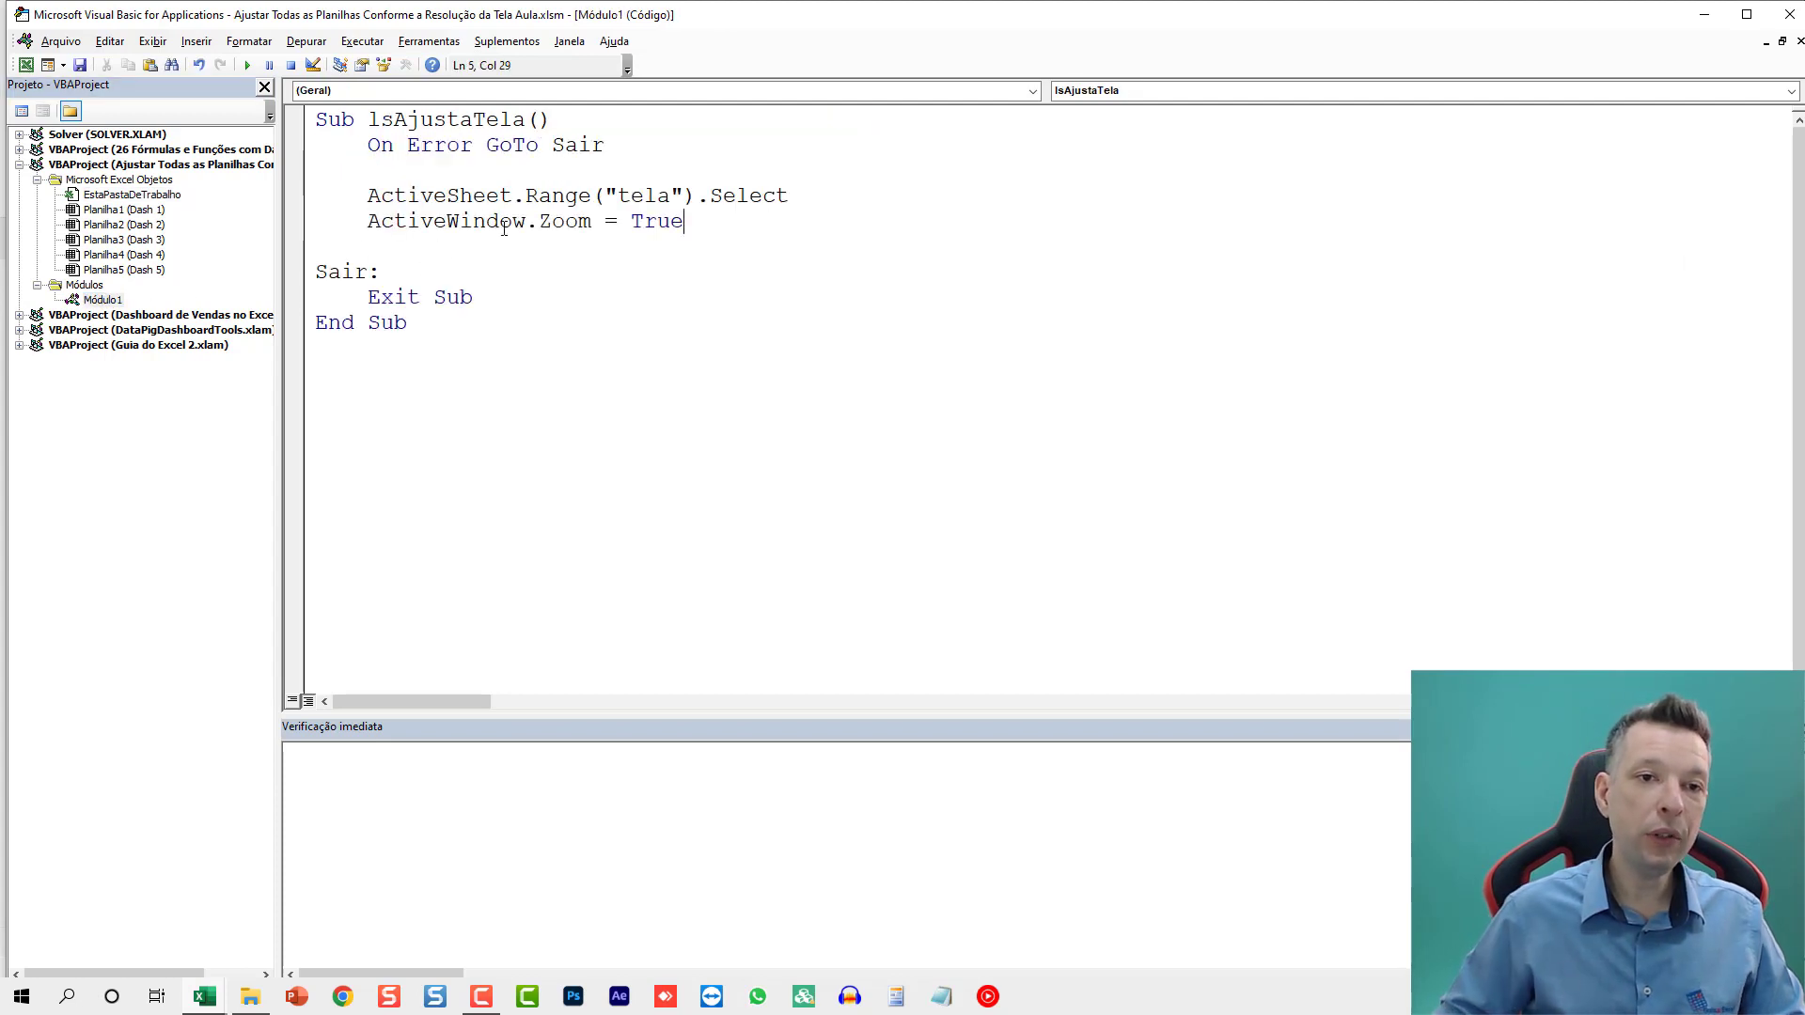
{"action": "key", "text": "Return"}
{"action": "type", "text": "activeshe"}
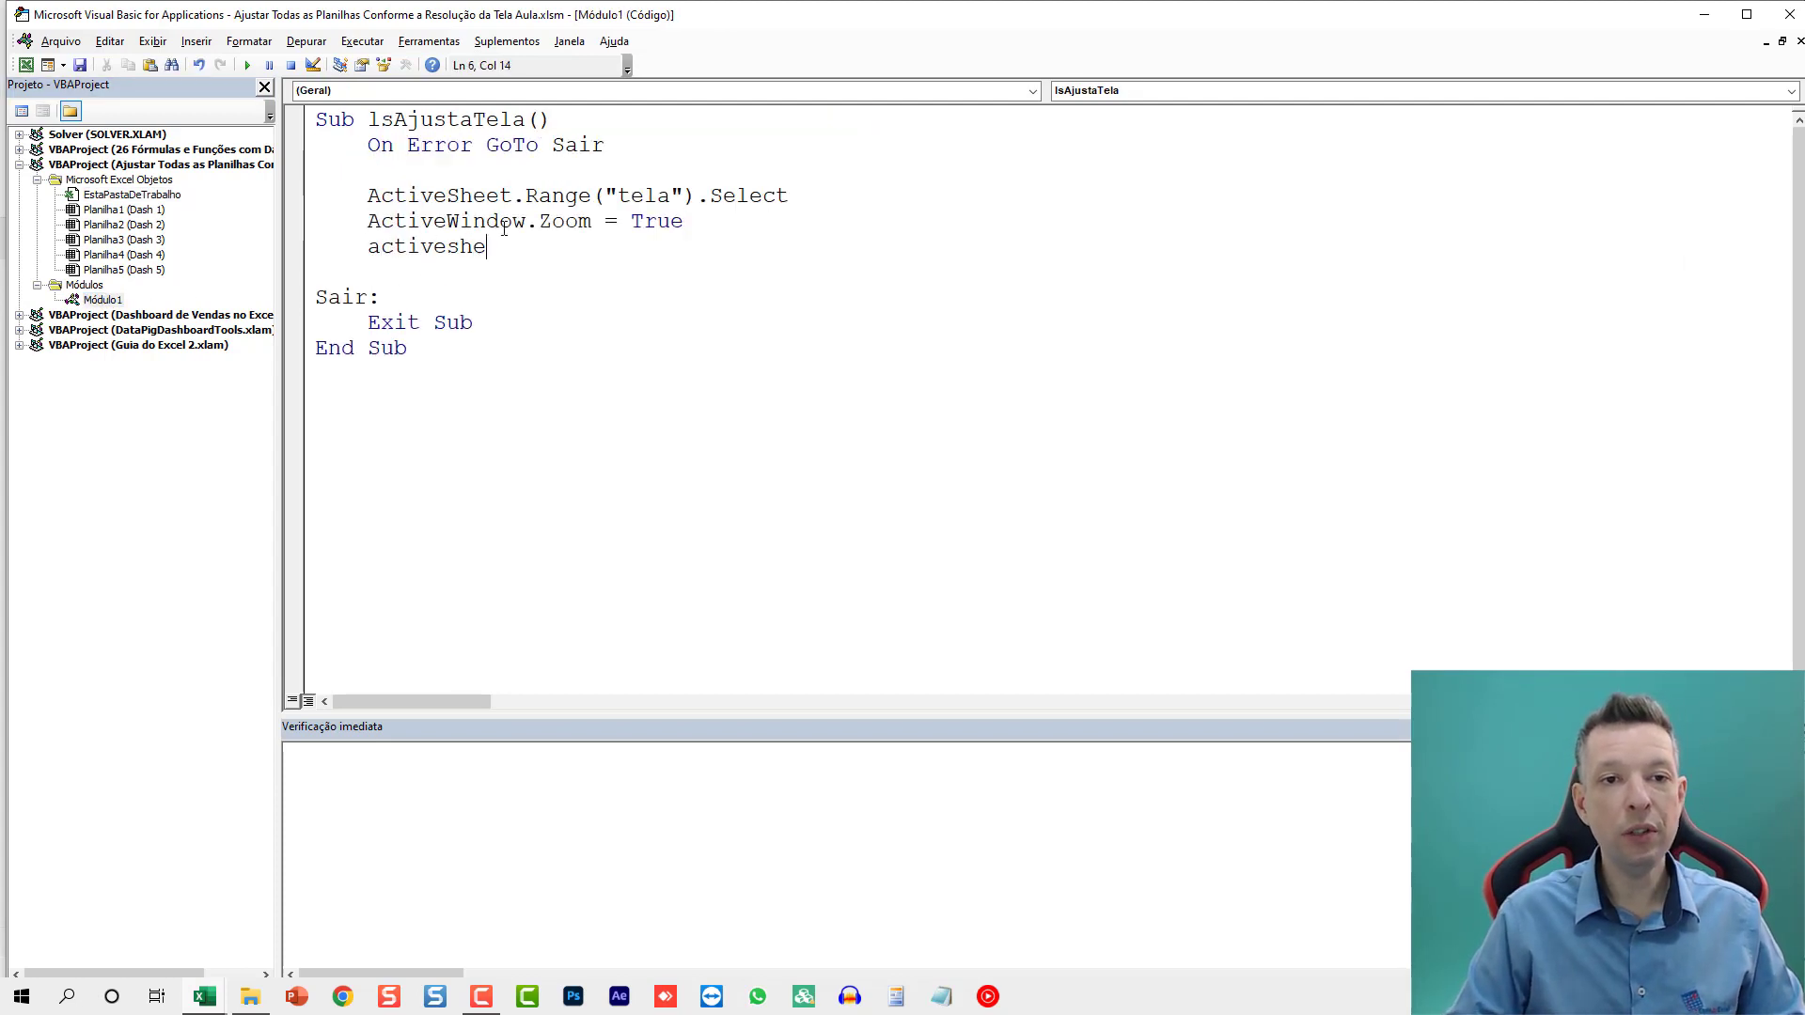
{"action": "type", "text": "()"}
{"action": "key", "text": "Left"}
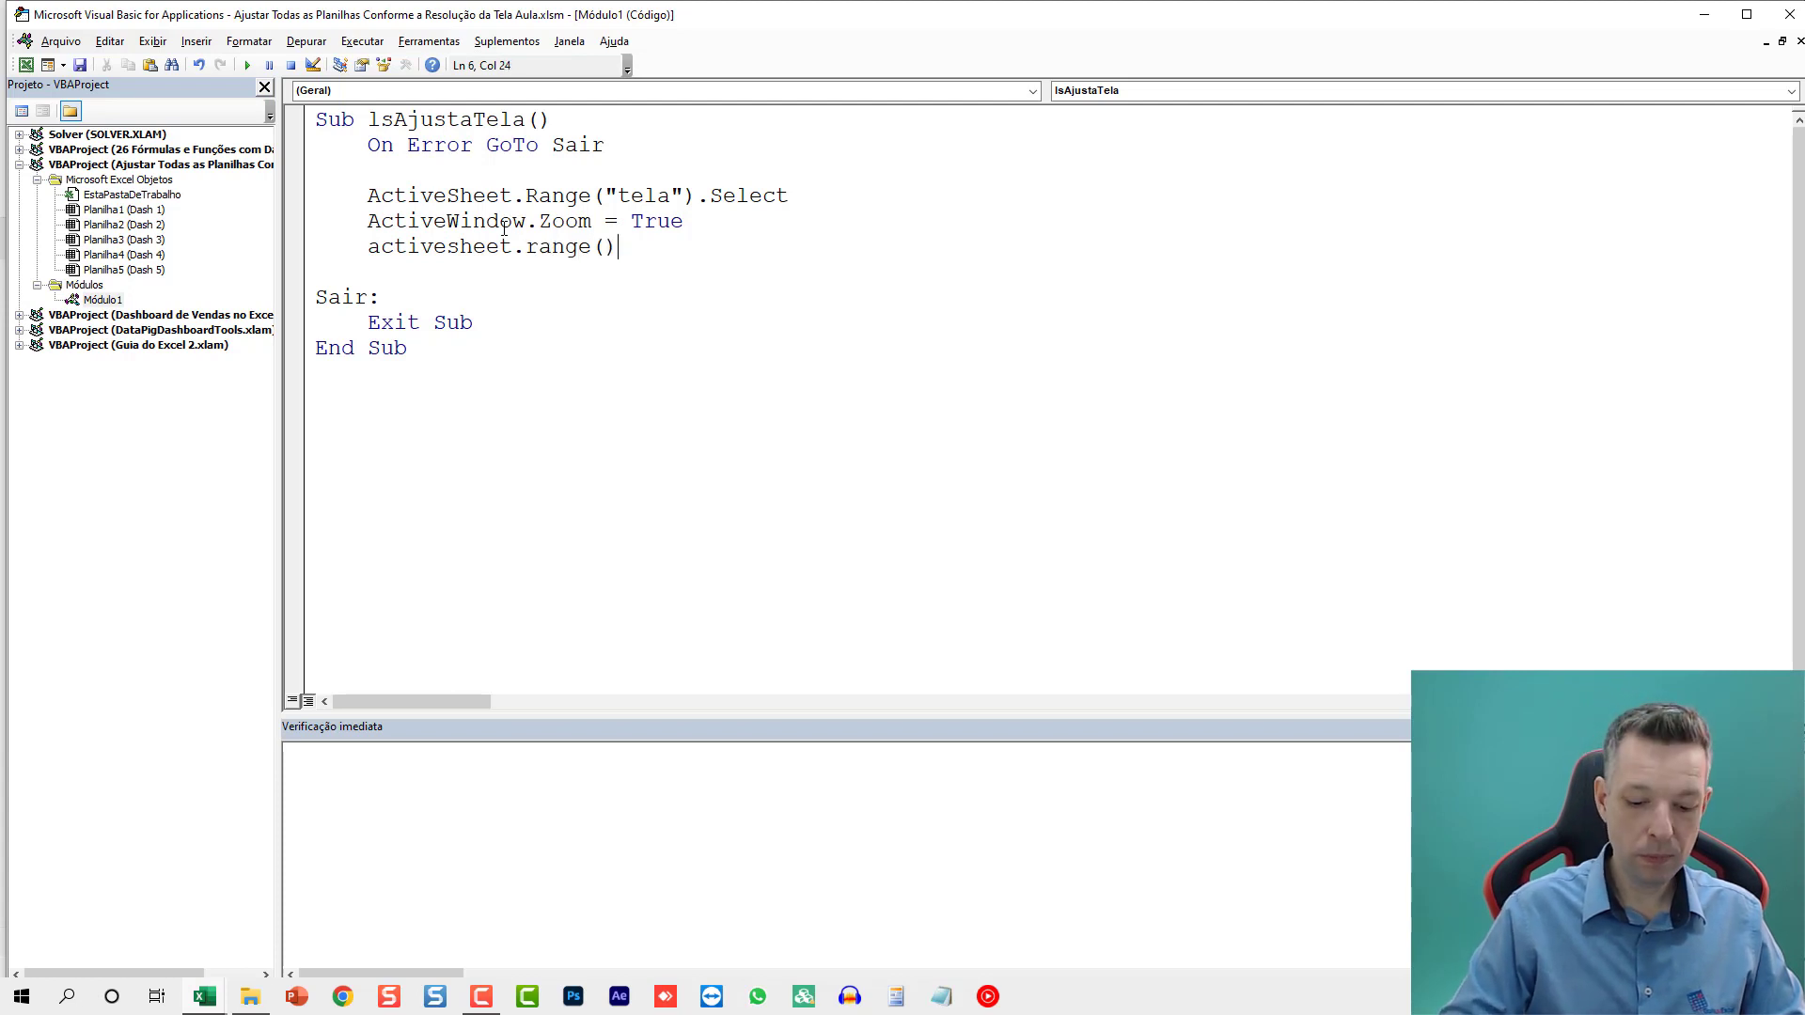
{"action": "type", "text": "\"\""}
{"action": "key", "text": "Left"}
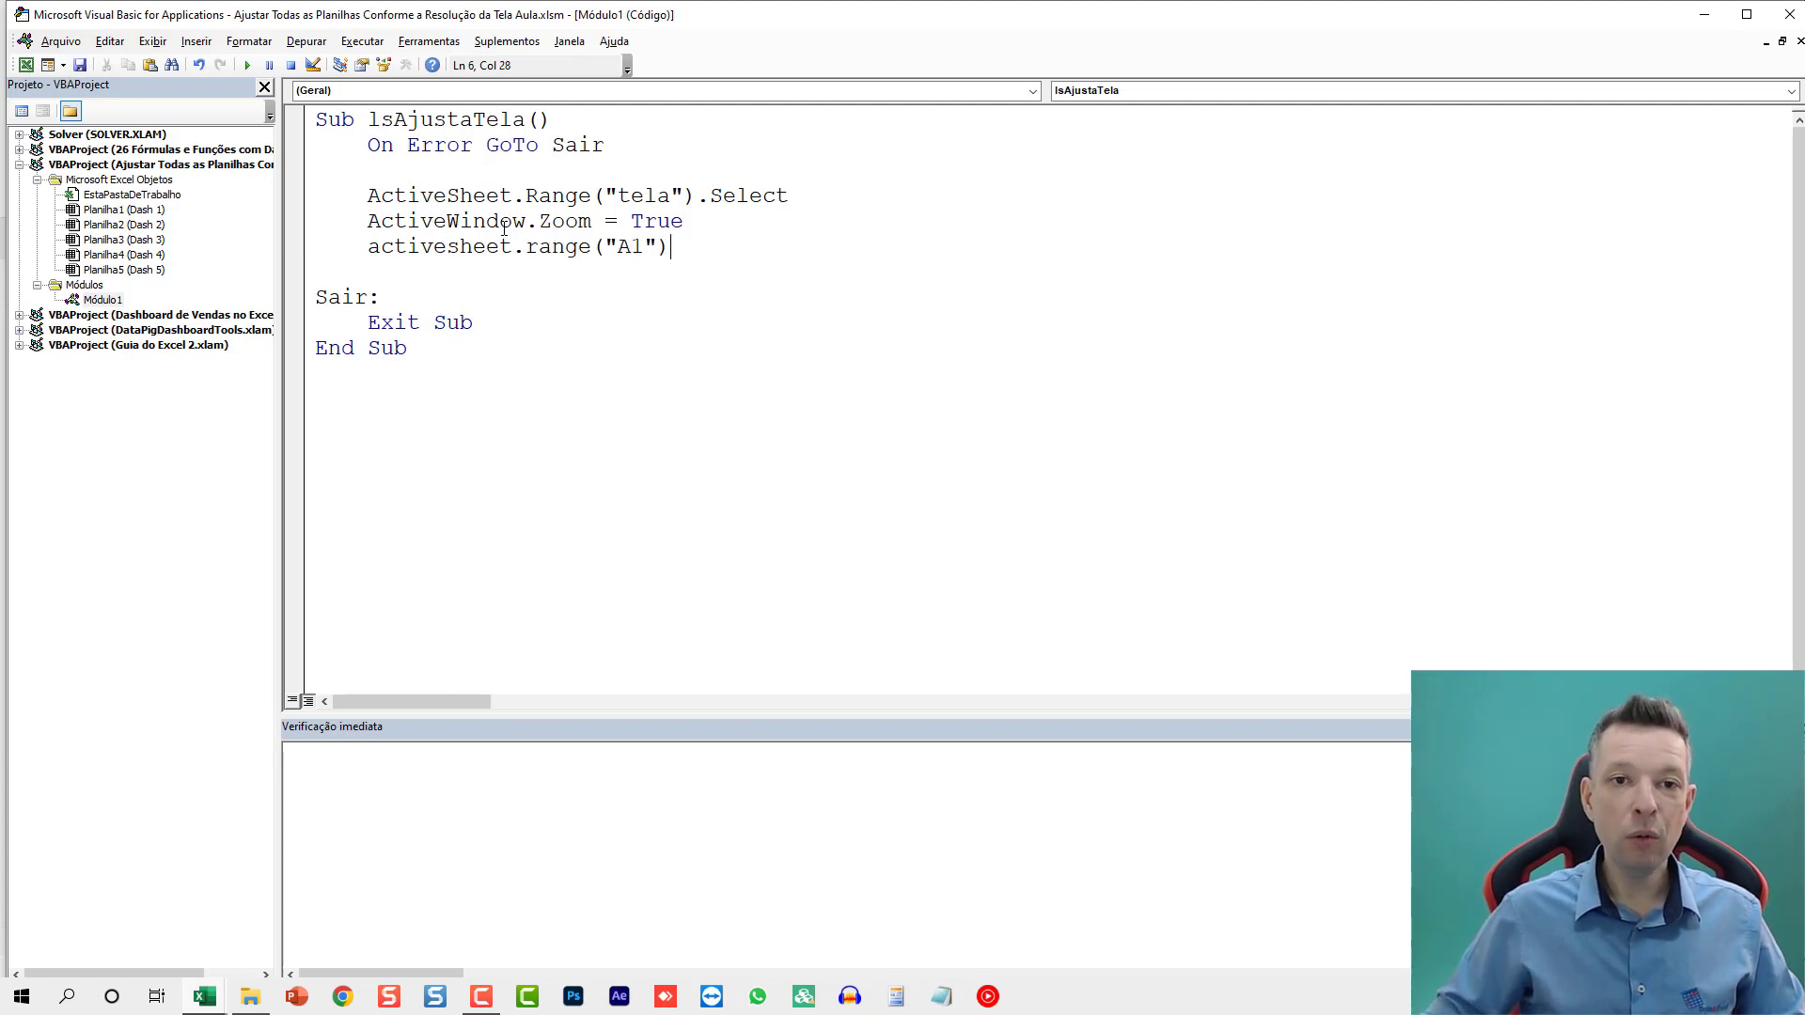
{"action": "type", "text": "t"}
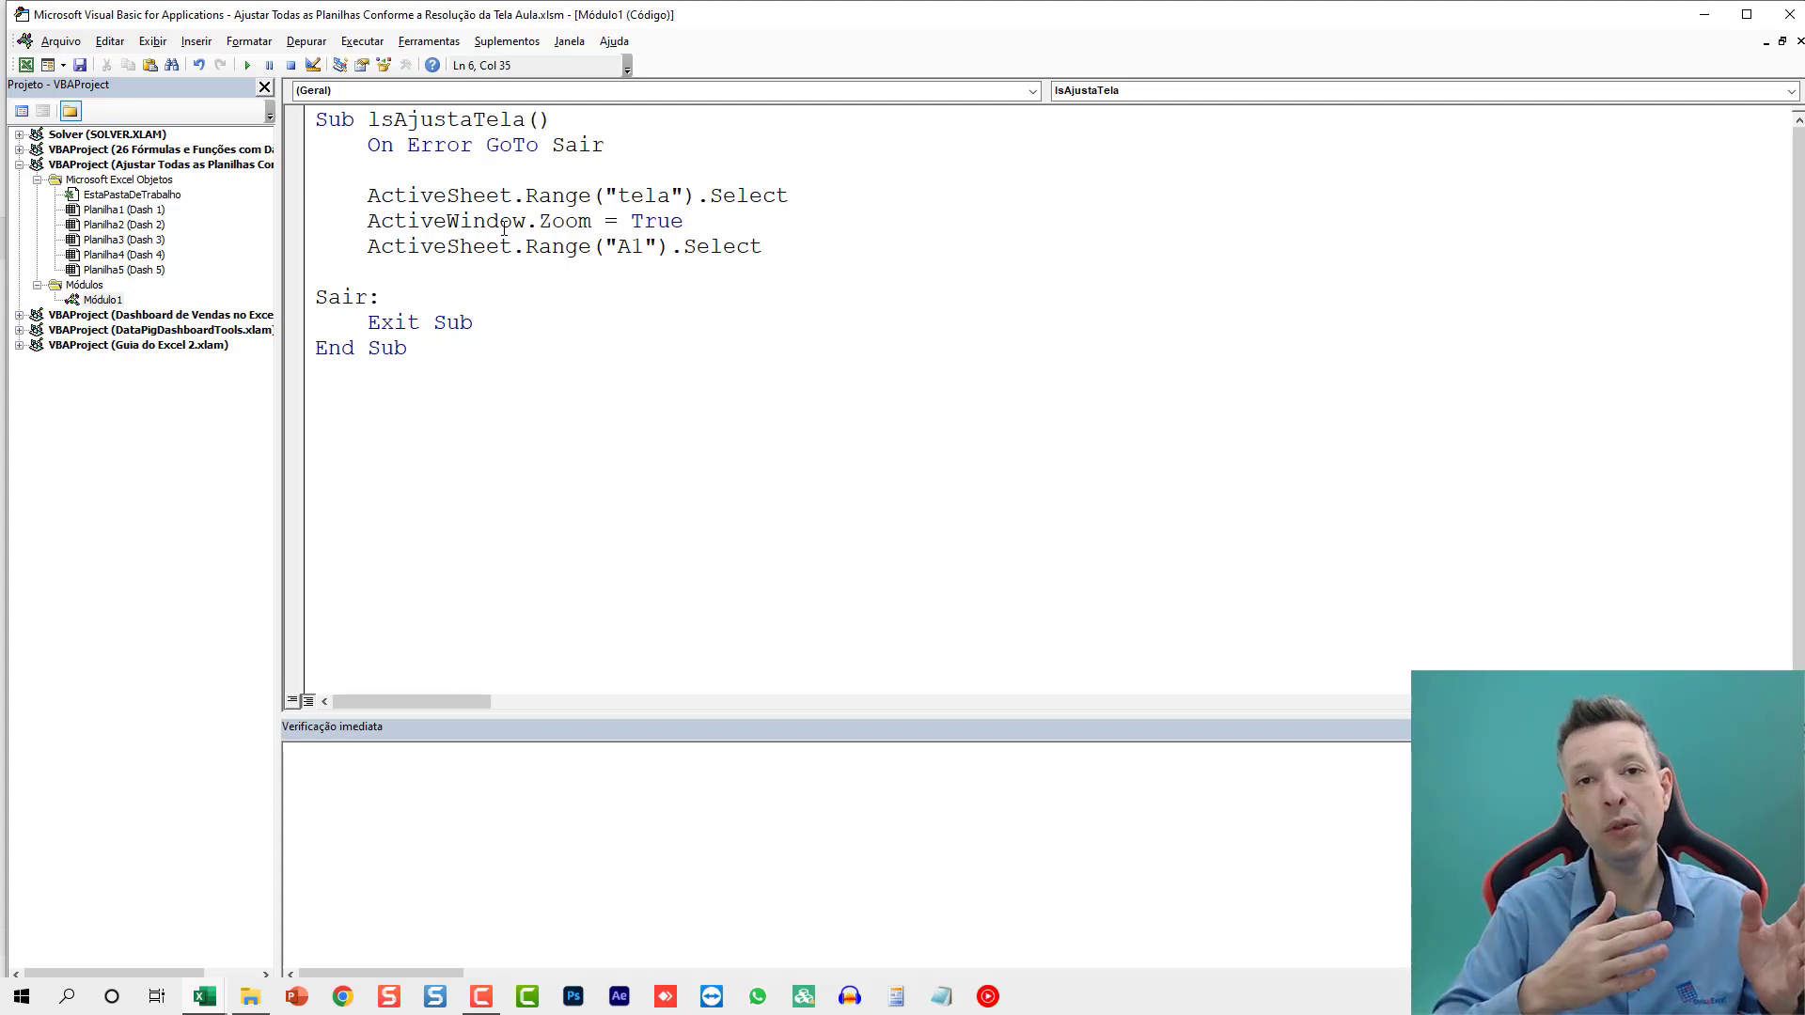
{"action": "key", "text": "alt+F11"}
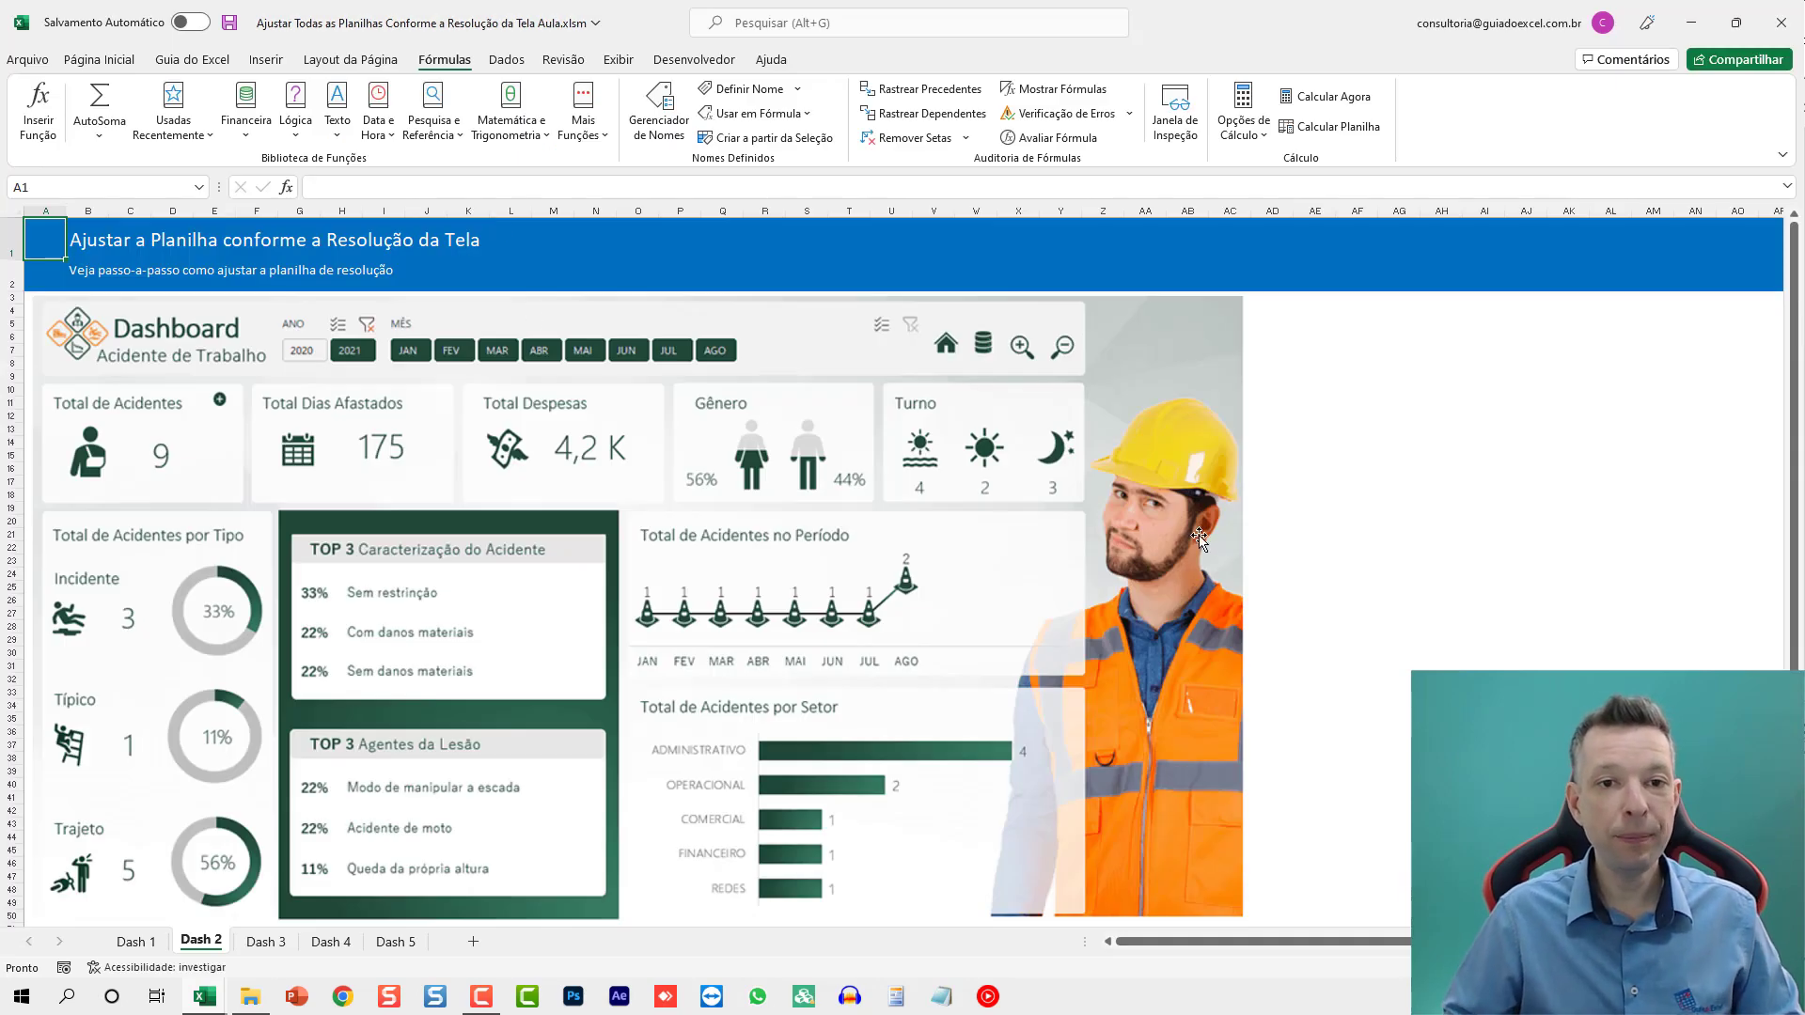
{"action": "left_click", "coordinate": [1483, 547]}
{"action": "left_click", "coordinate": [136, 943]}
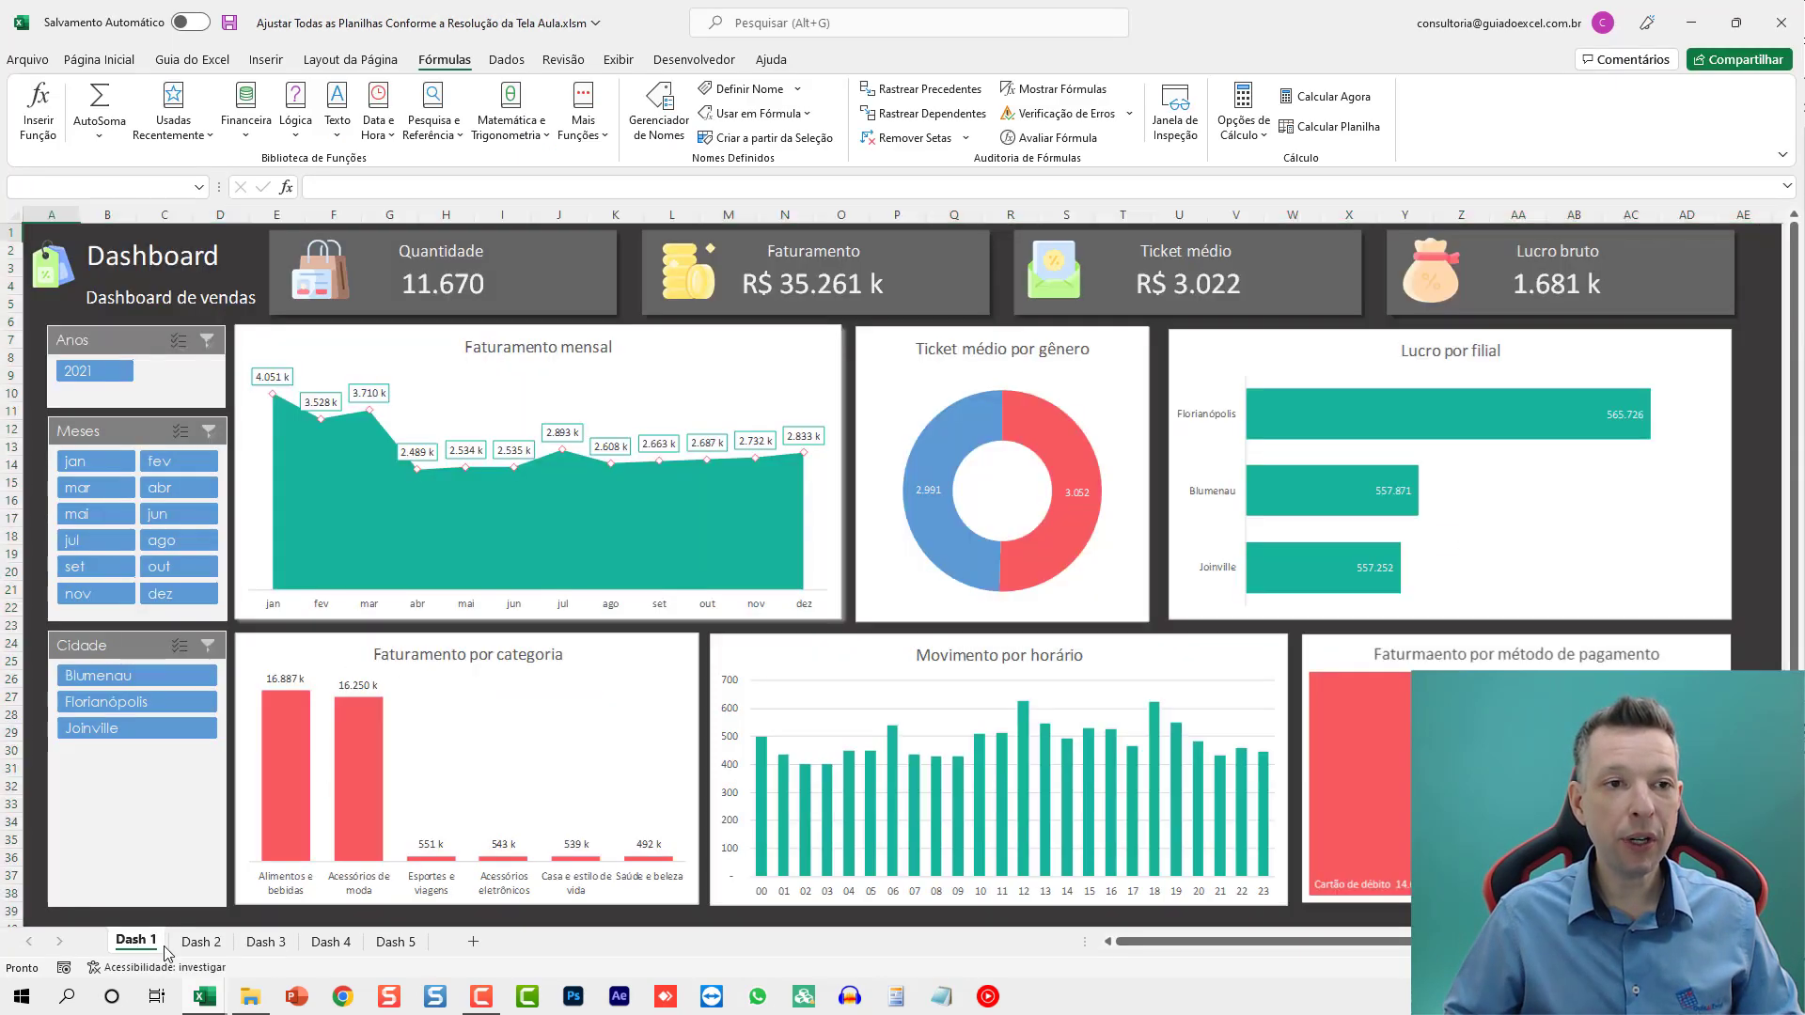
{"action": "left_click", "coordinate": [197, 948]}
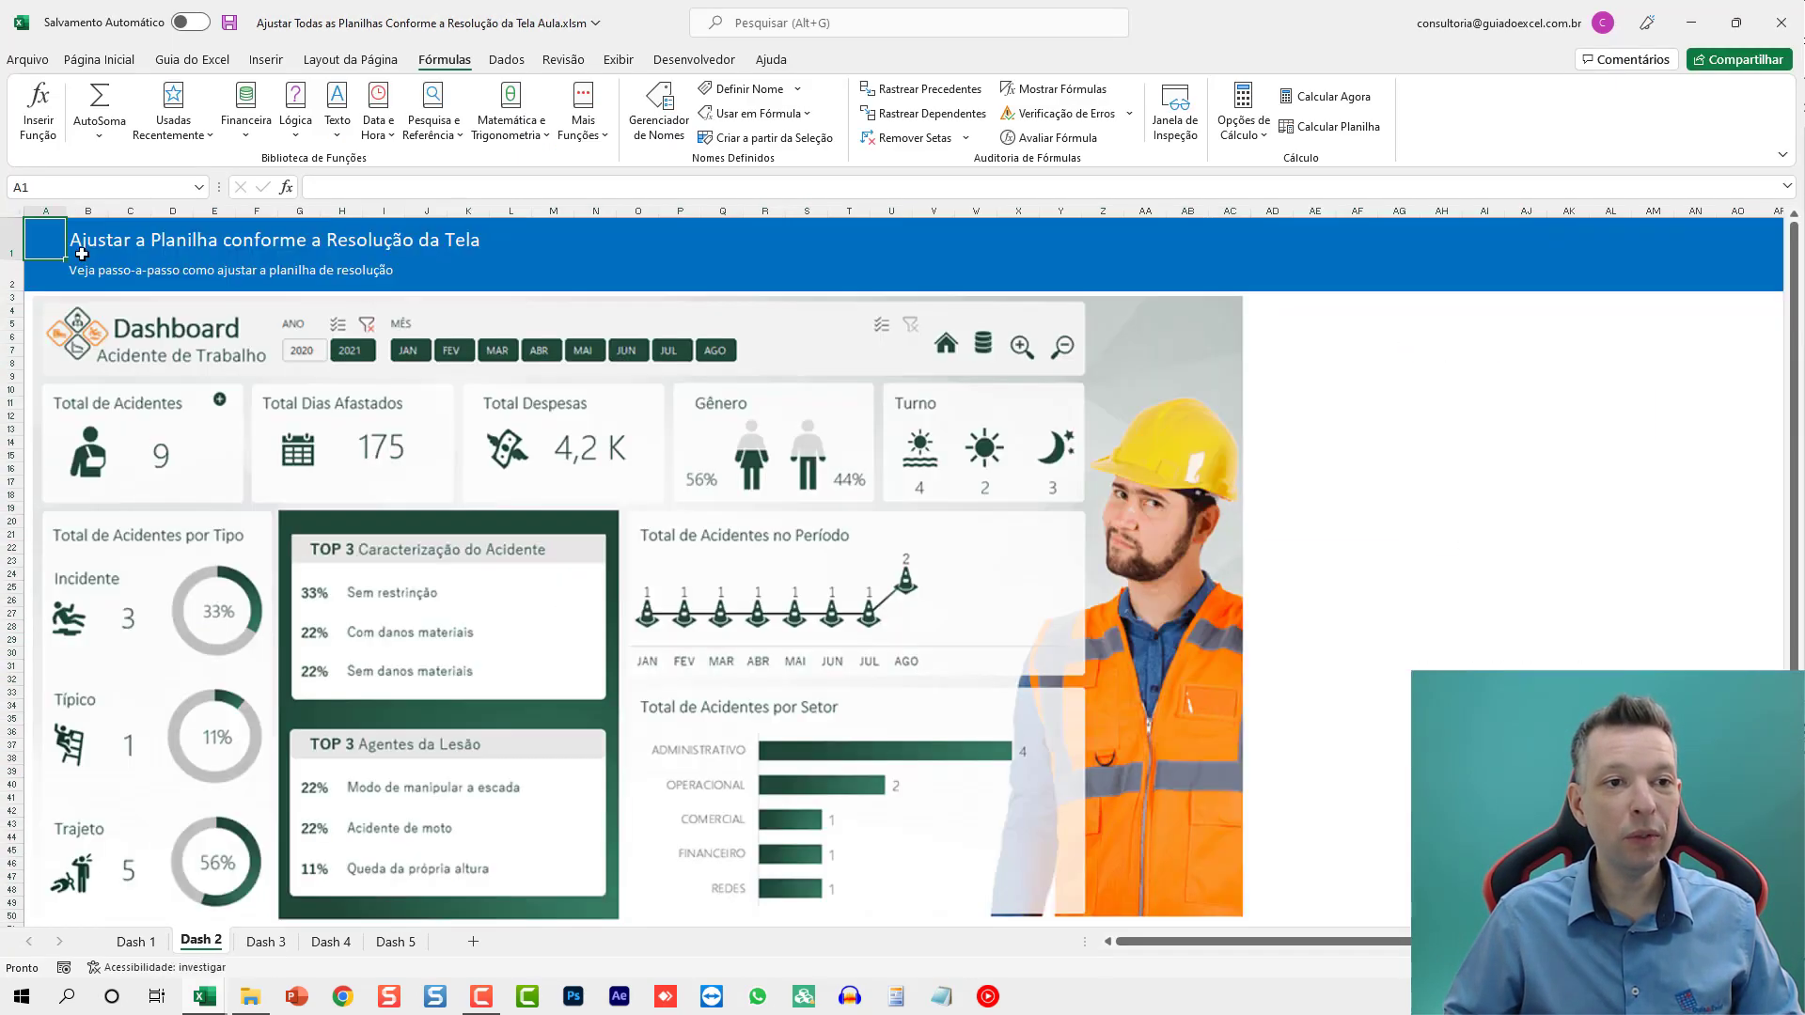
{"action": "left_click", "coordinate": [1352, 572]}
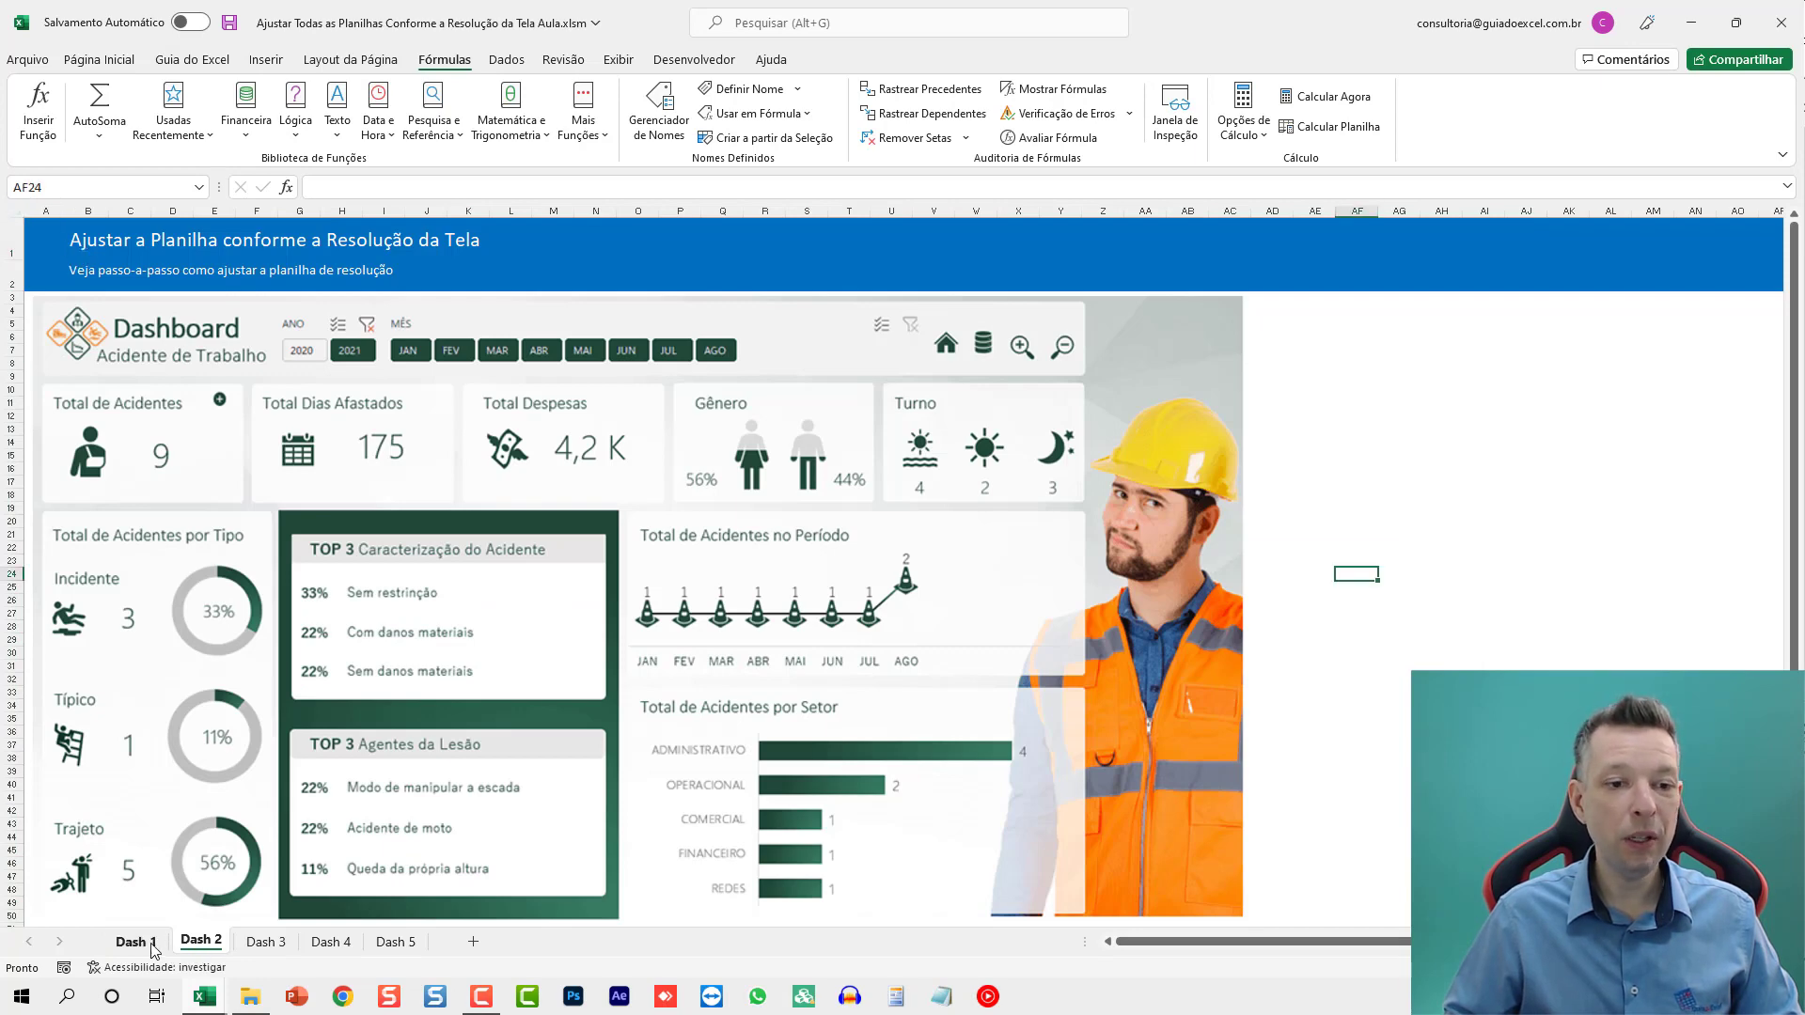
{"action": "left_click", "coordinate": [148, 943]}
{"action": "left_click", "coordinate": [199, 941]}
{"action": "key", "text": "ctrl+Home"}
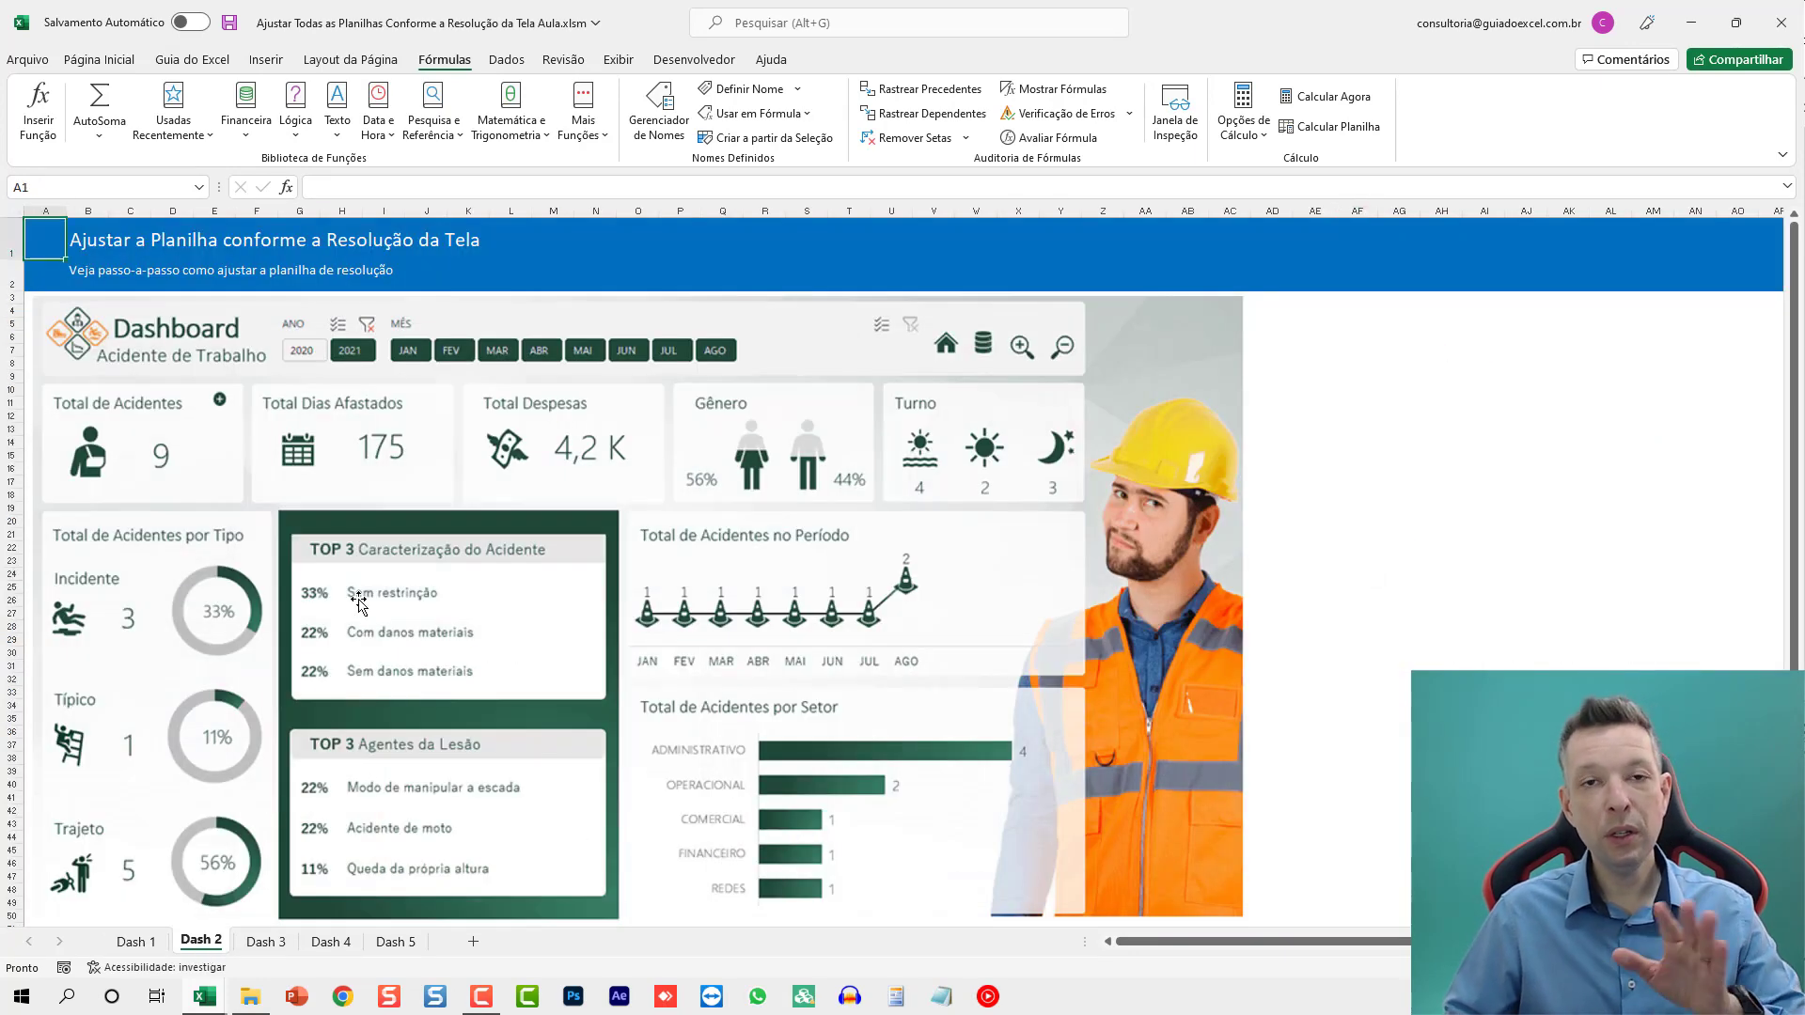
{"action": "left_click", "coordinate": [306, 993]}
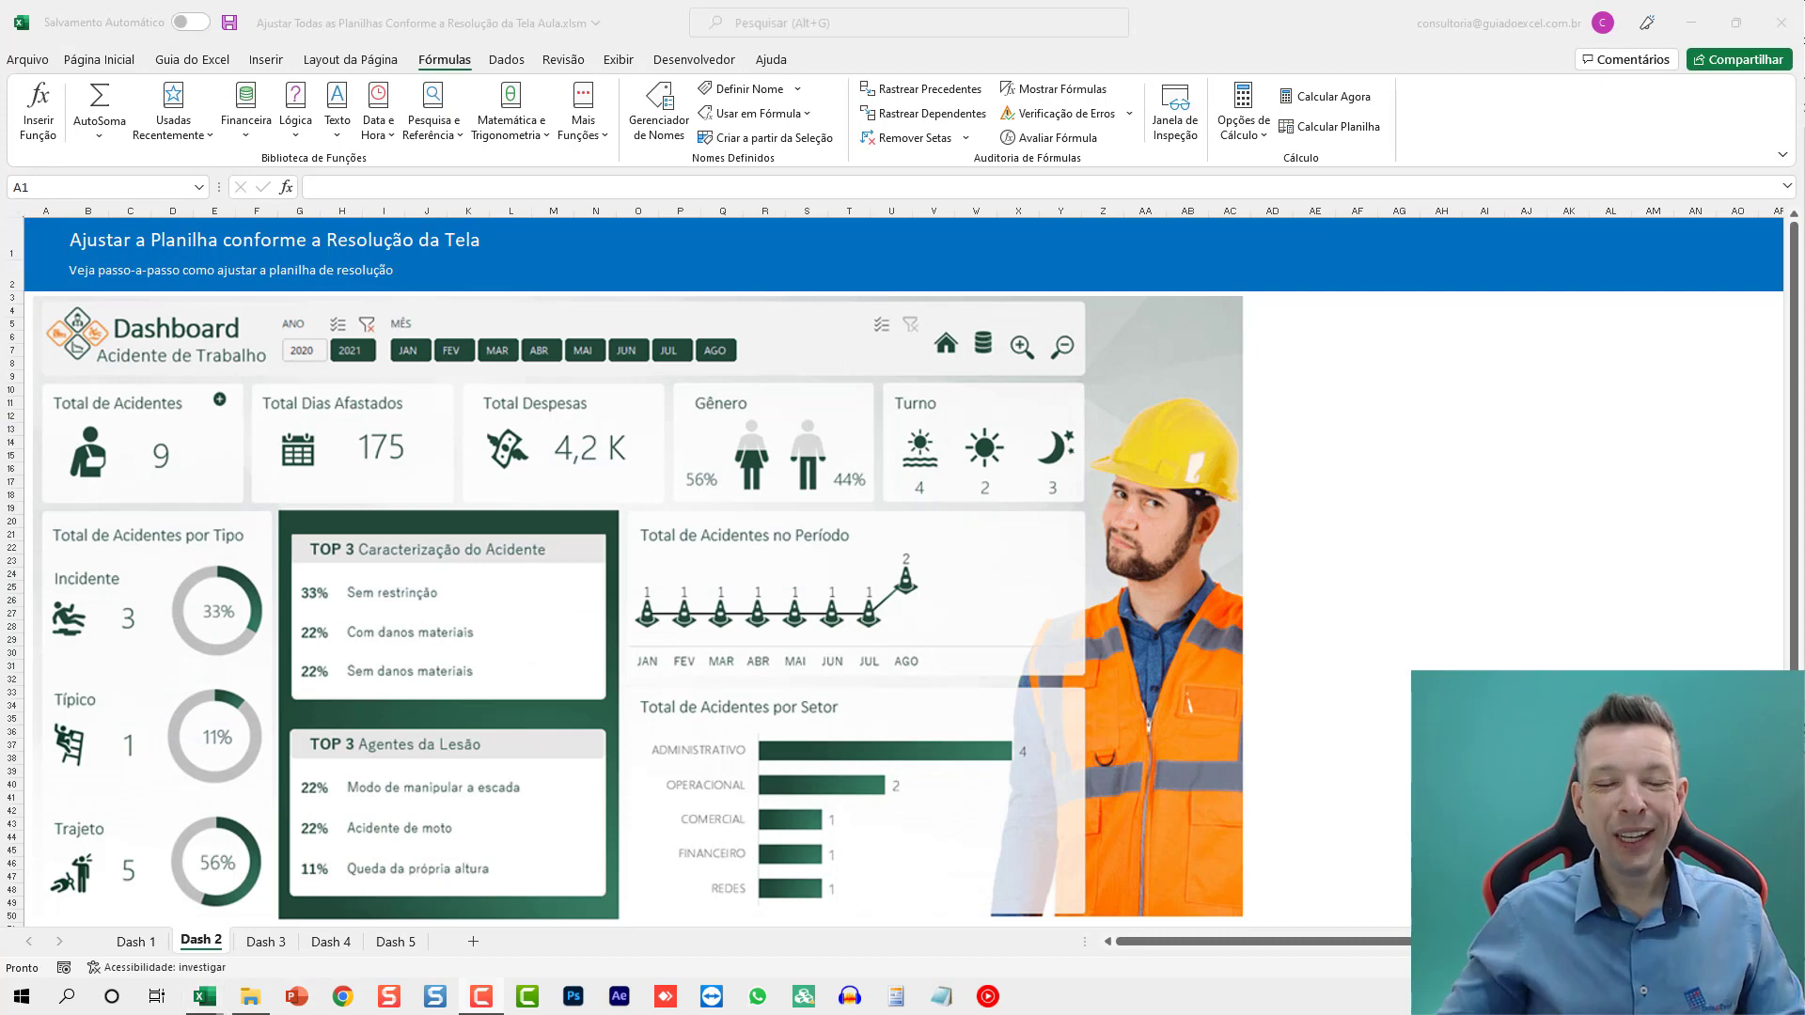
{"action": "left_click", "coordinate": [251, 952]}
On Dash 3, select the dashboard range A1:K32
{"action": "left_click", "coordinate": [543, 691]}
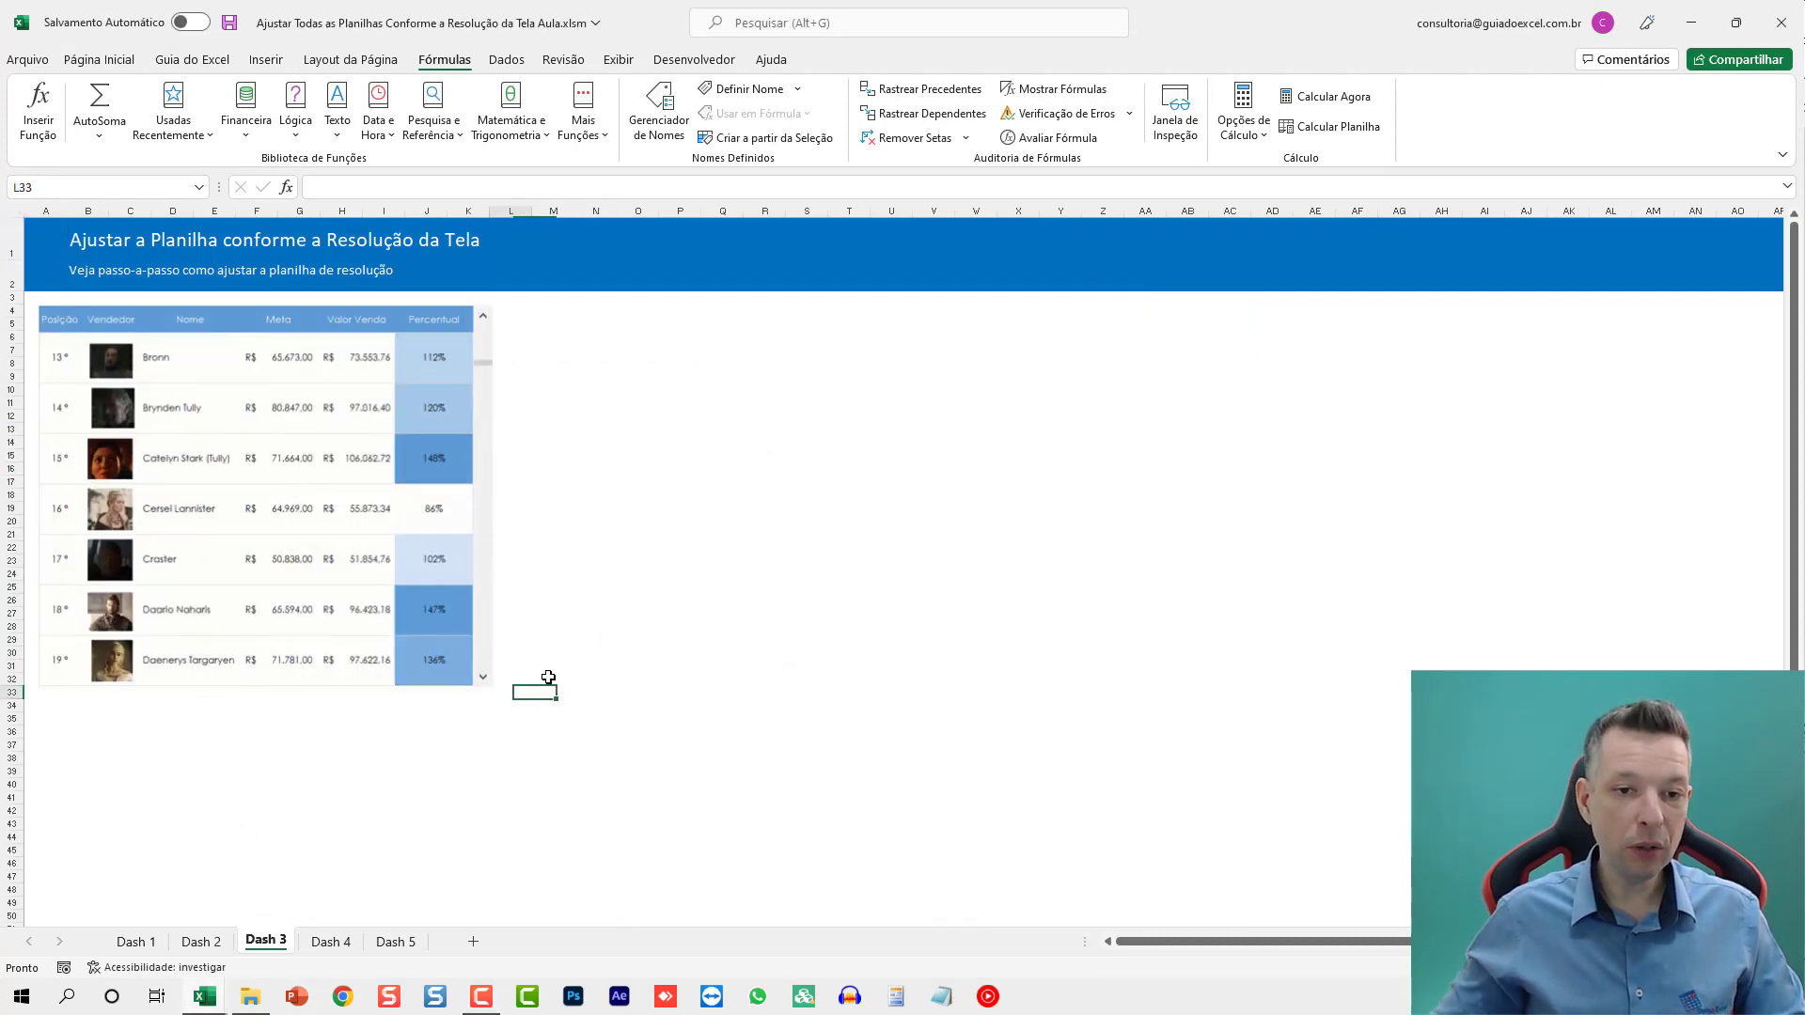
{"action": "left_click", "coordinate": [484, 677]}
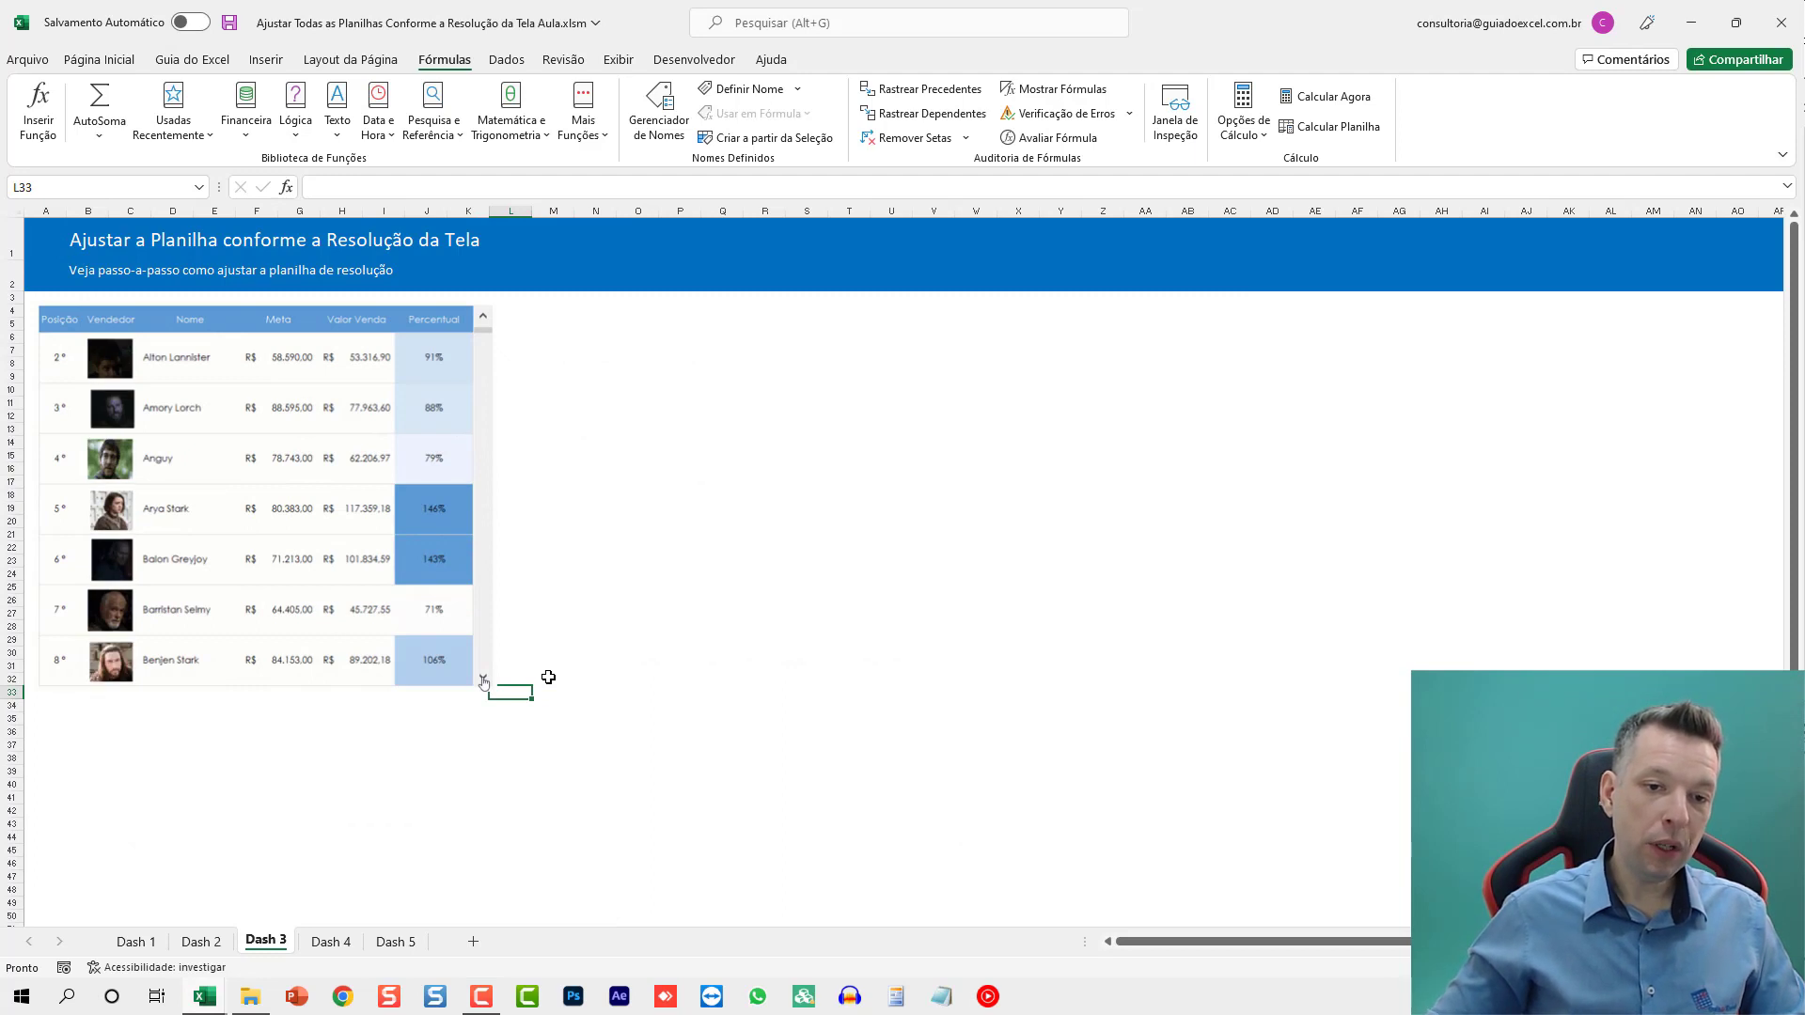
{"action": "left_click", "coordinate": [483, 677]}
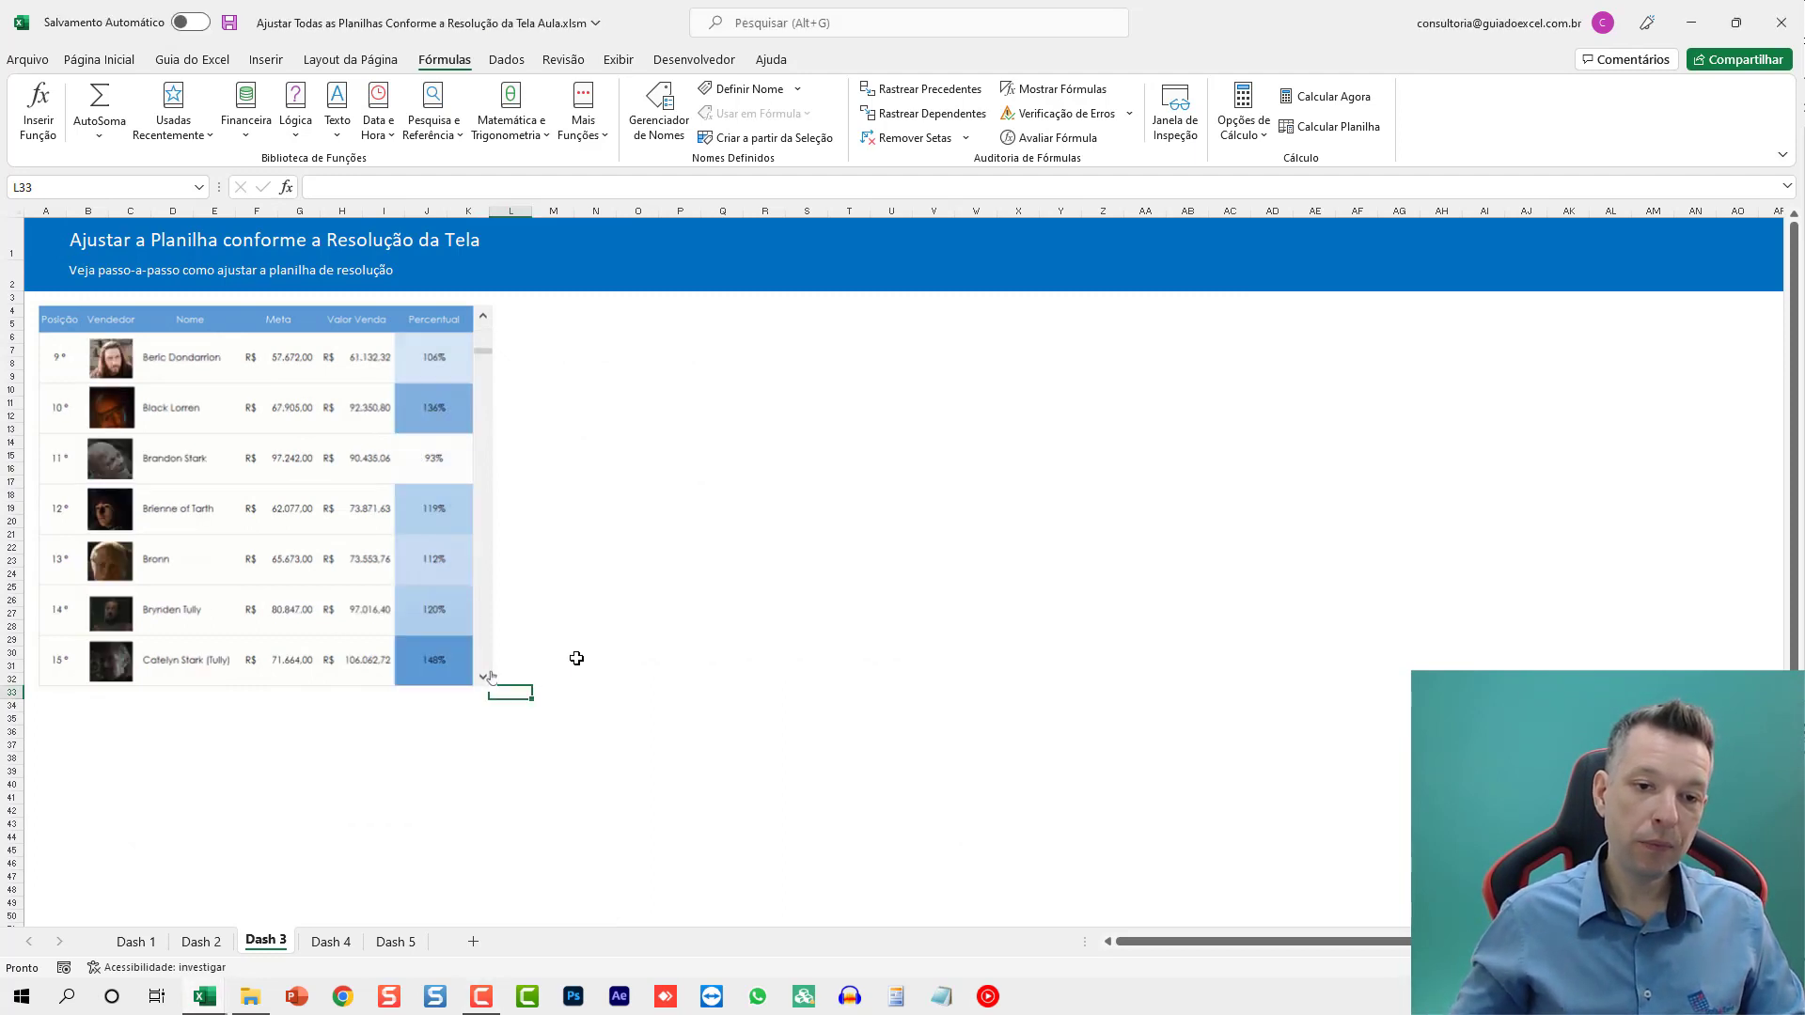
{"action": "left_click_drag", "start_coordinate": [491, 676], "coordinate": [534, 460]}
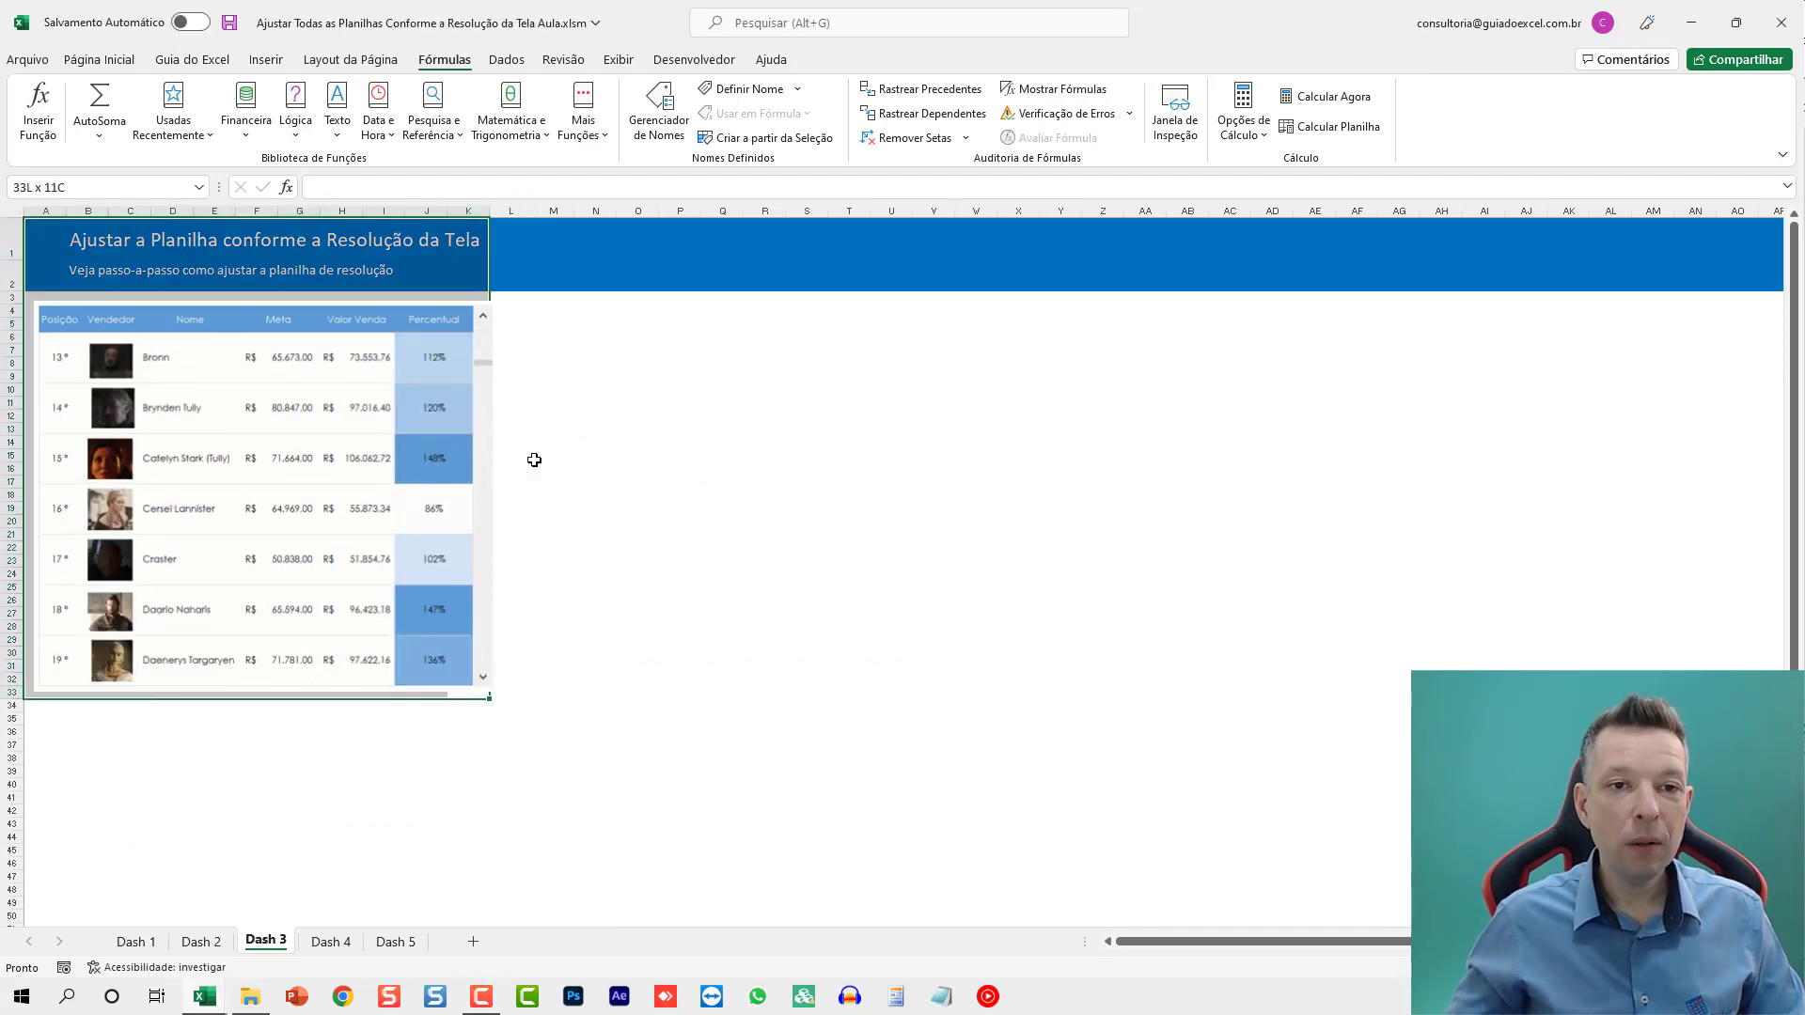
{"action": "left_click", "coordinate": [272, 487]}
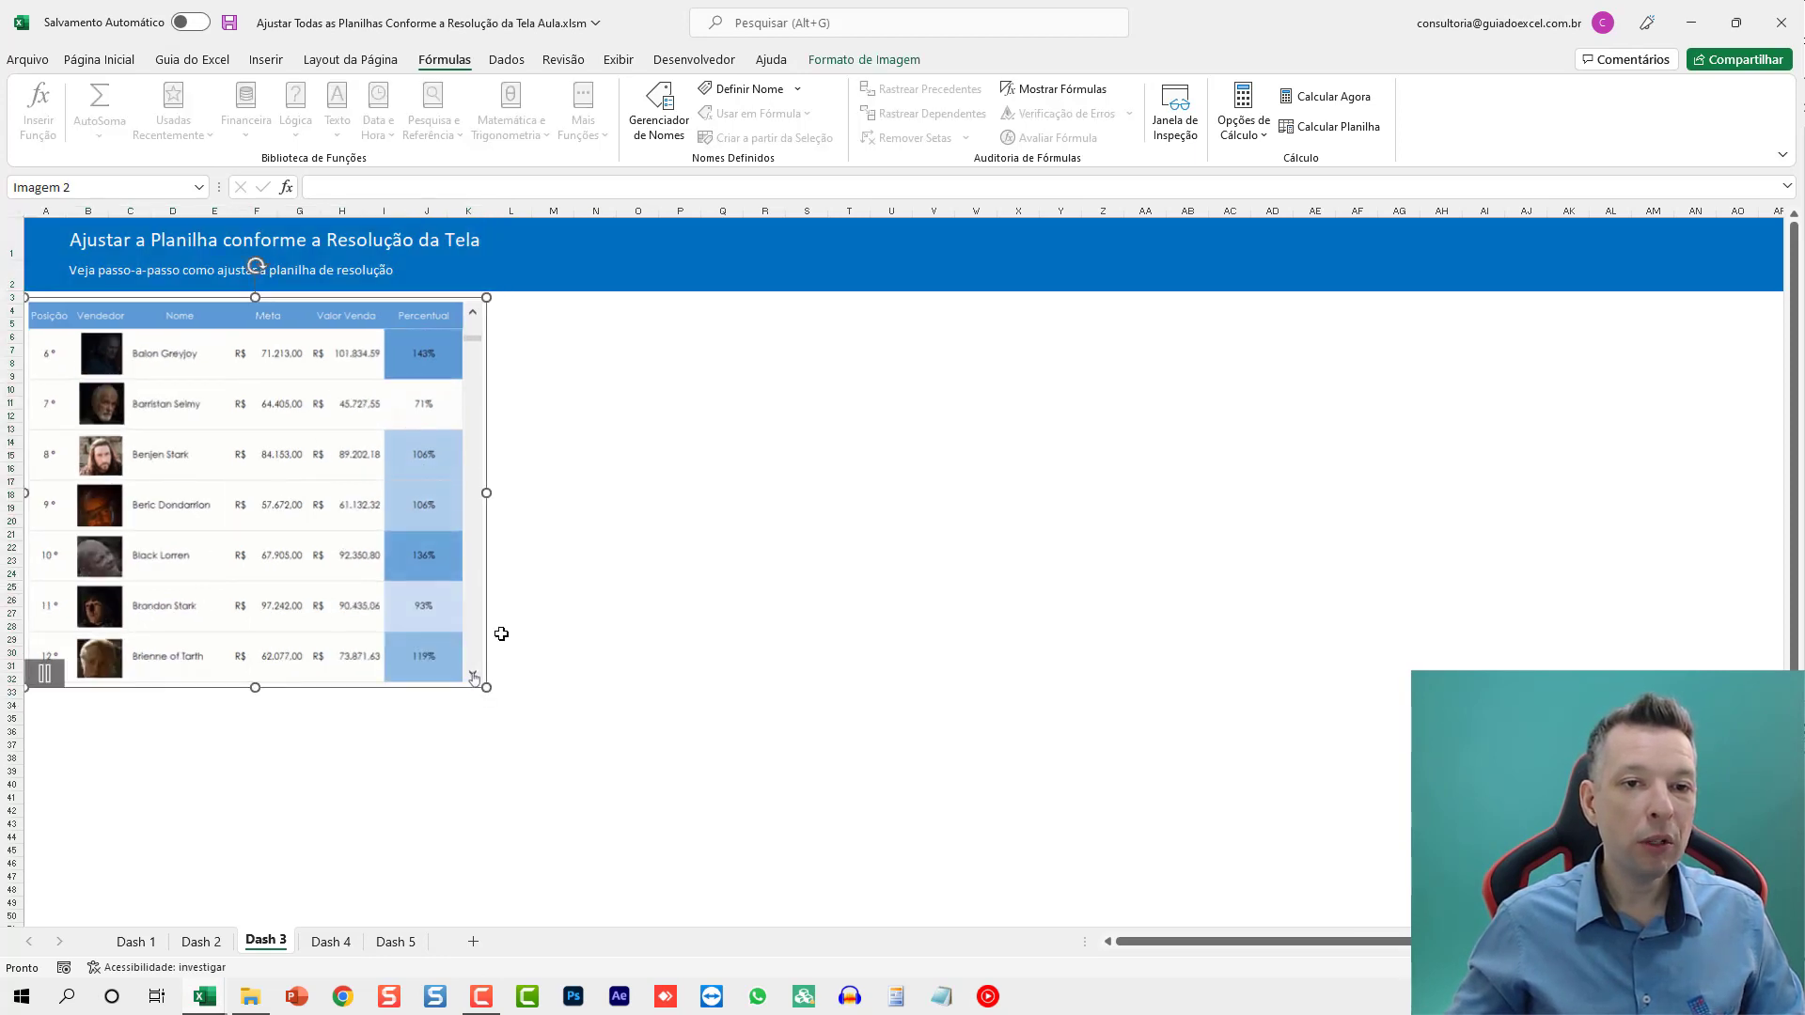
{"action": "left_click", "coordinate": [475, 675]}
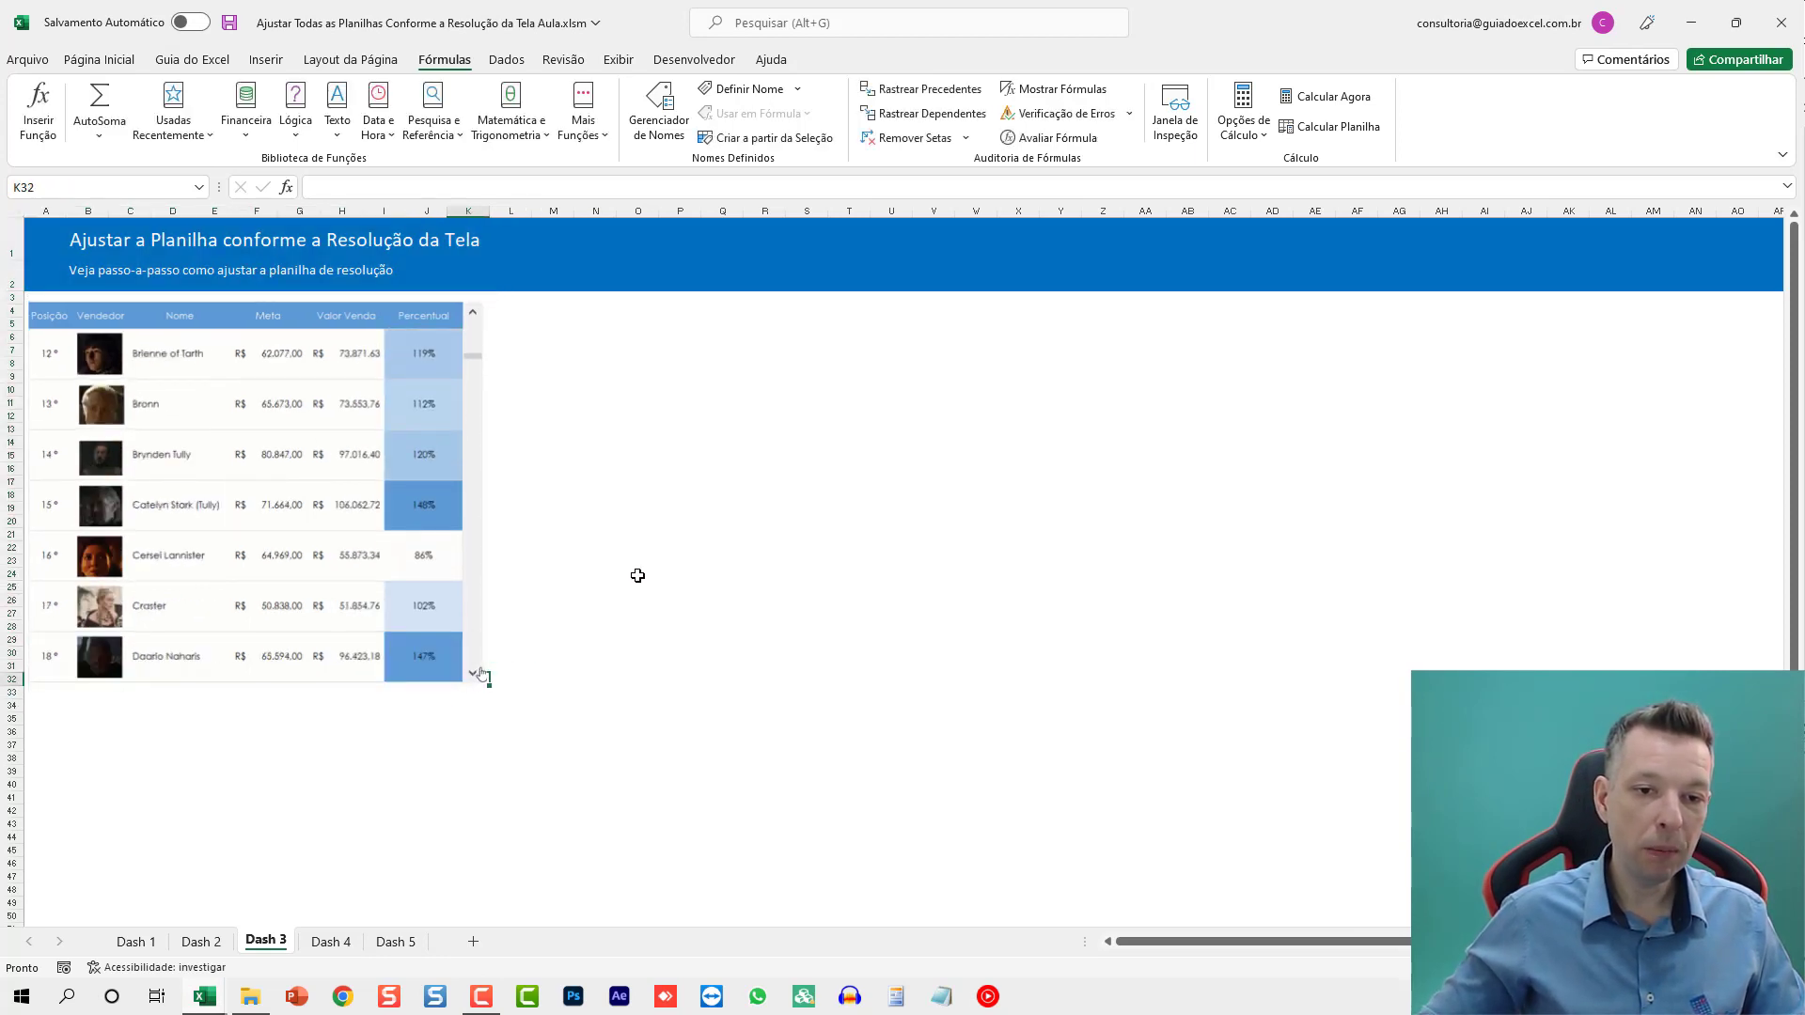
{"action": "left_click", "coordinate": [481, 675]}
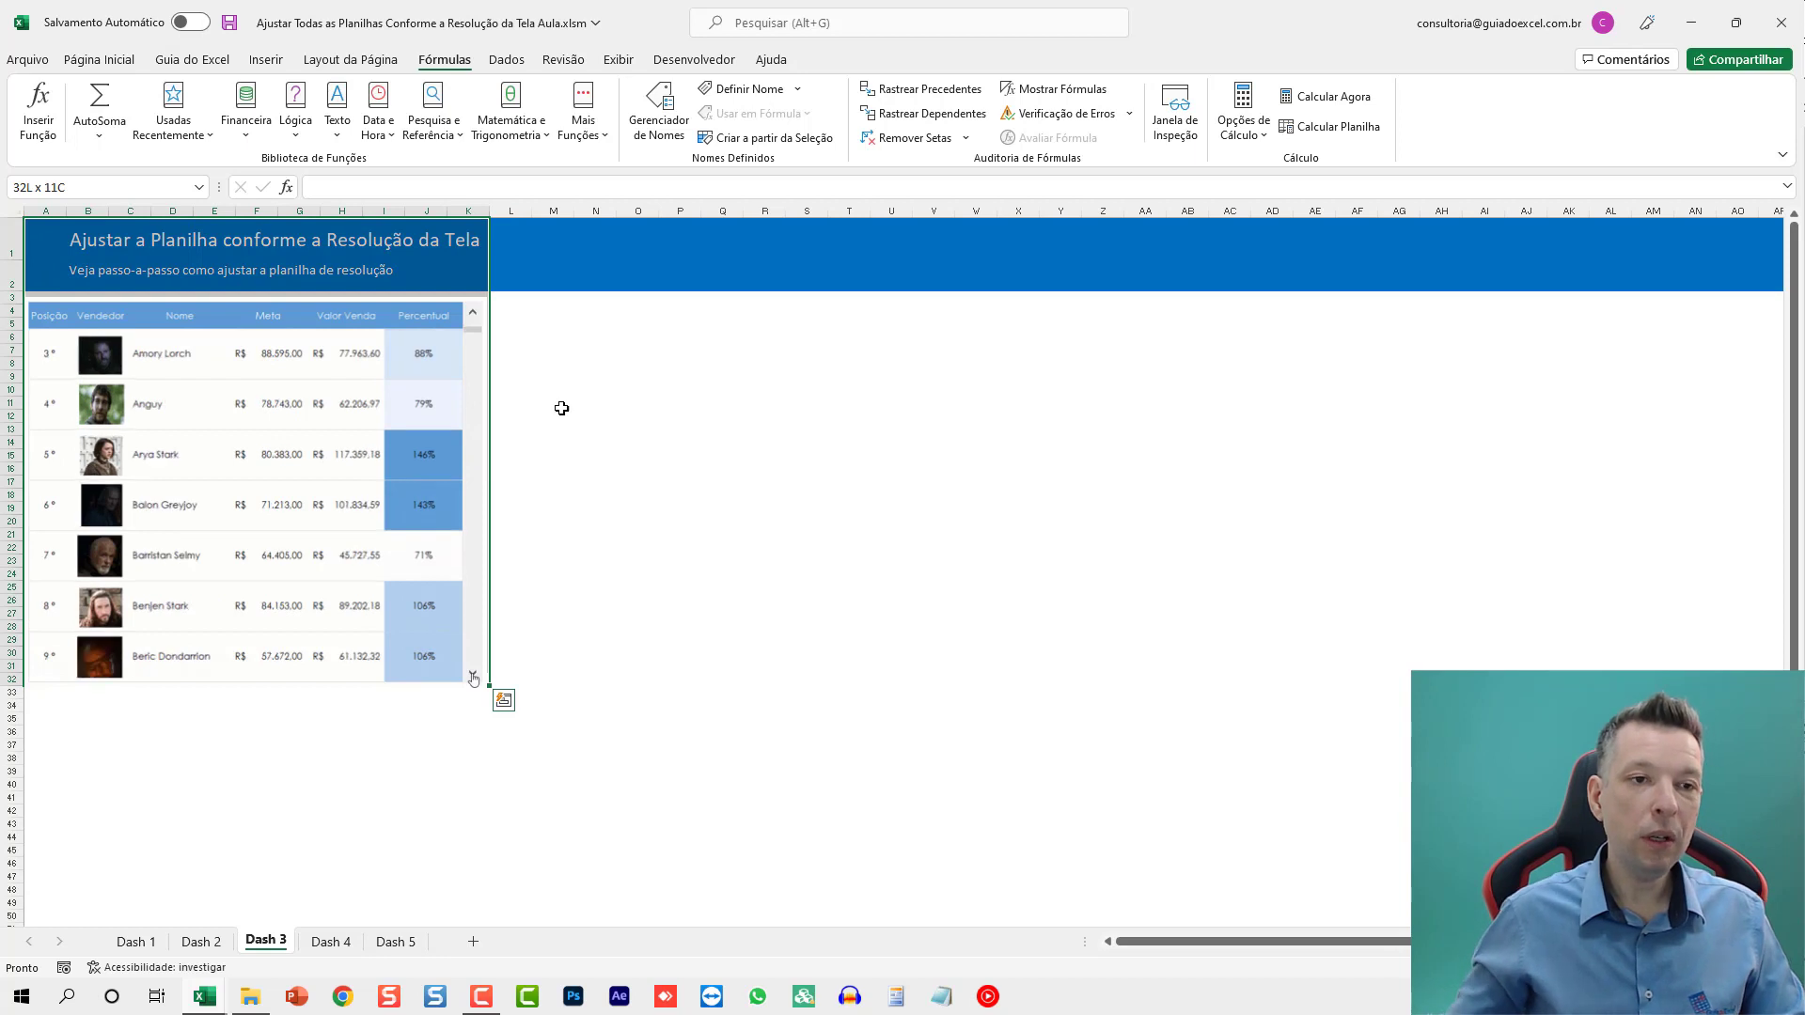
{"action": "key", "text": "ctrl+shift+Home"}
Define the name 'tela' for A1:K32 scoped to Dash 3, then re-enter the sheet to test the fit
{"action": "left_click", "coordinate": [758, 89]}
{"action": "type", "text": "tela"}
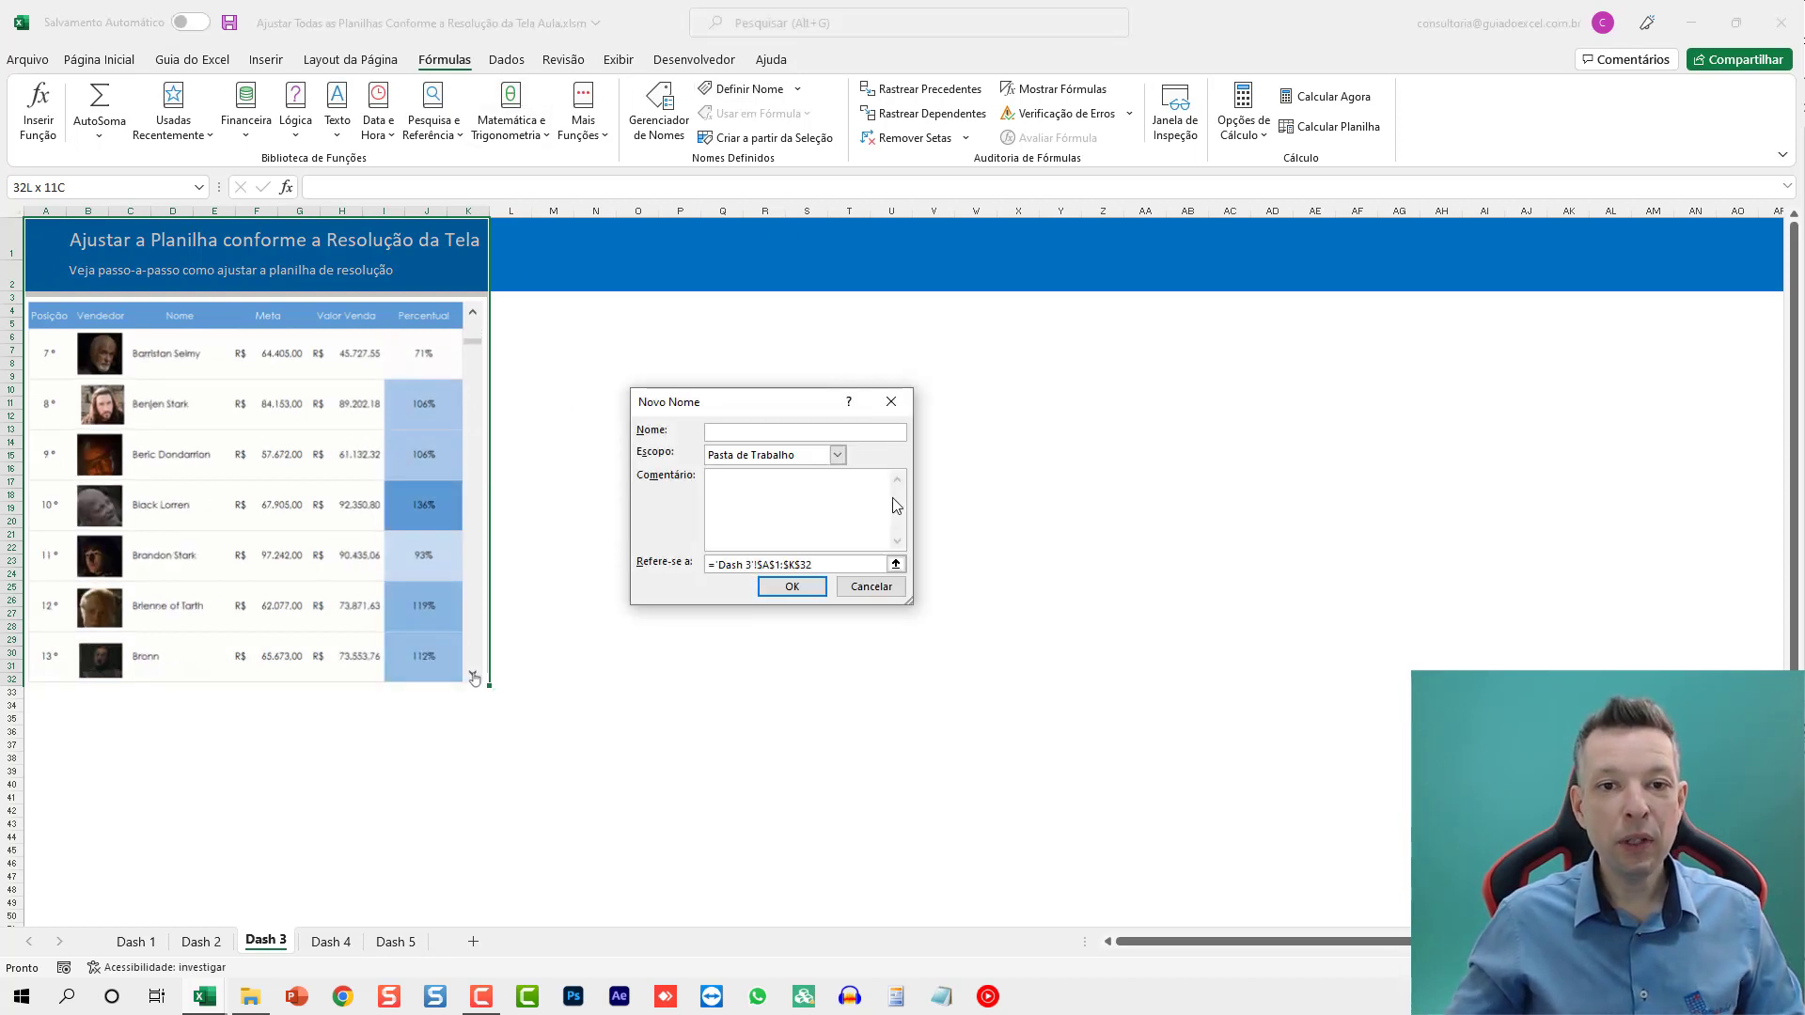
{"action": "left_click", "coordinate": [838, 455]}
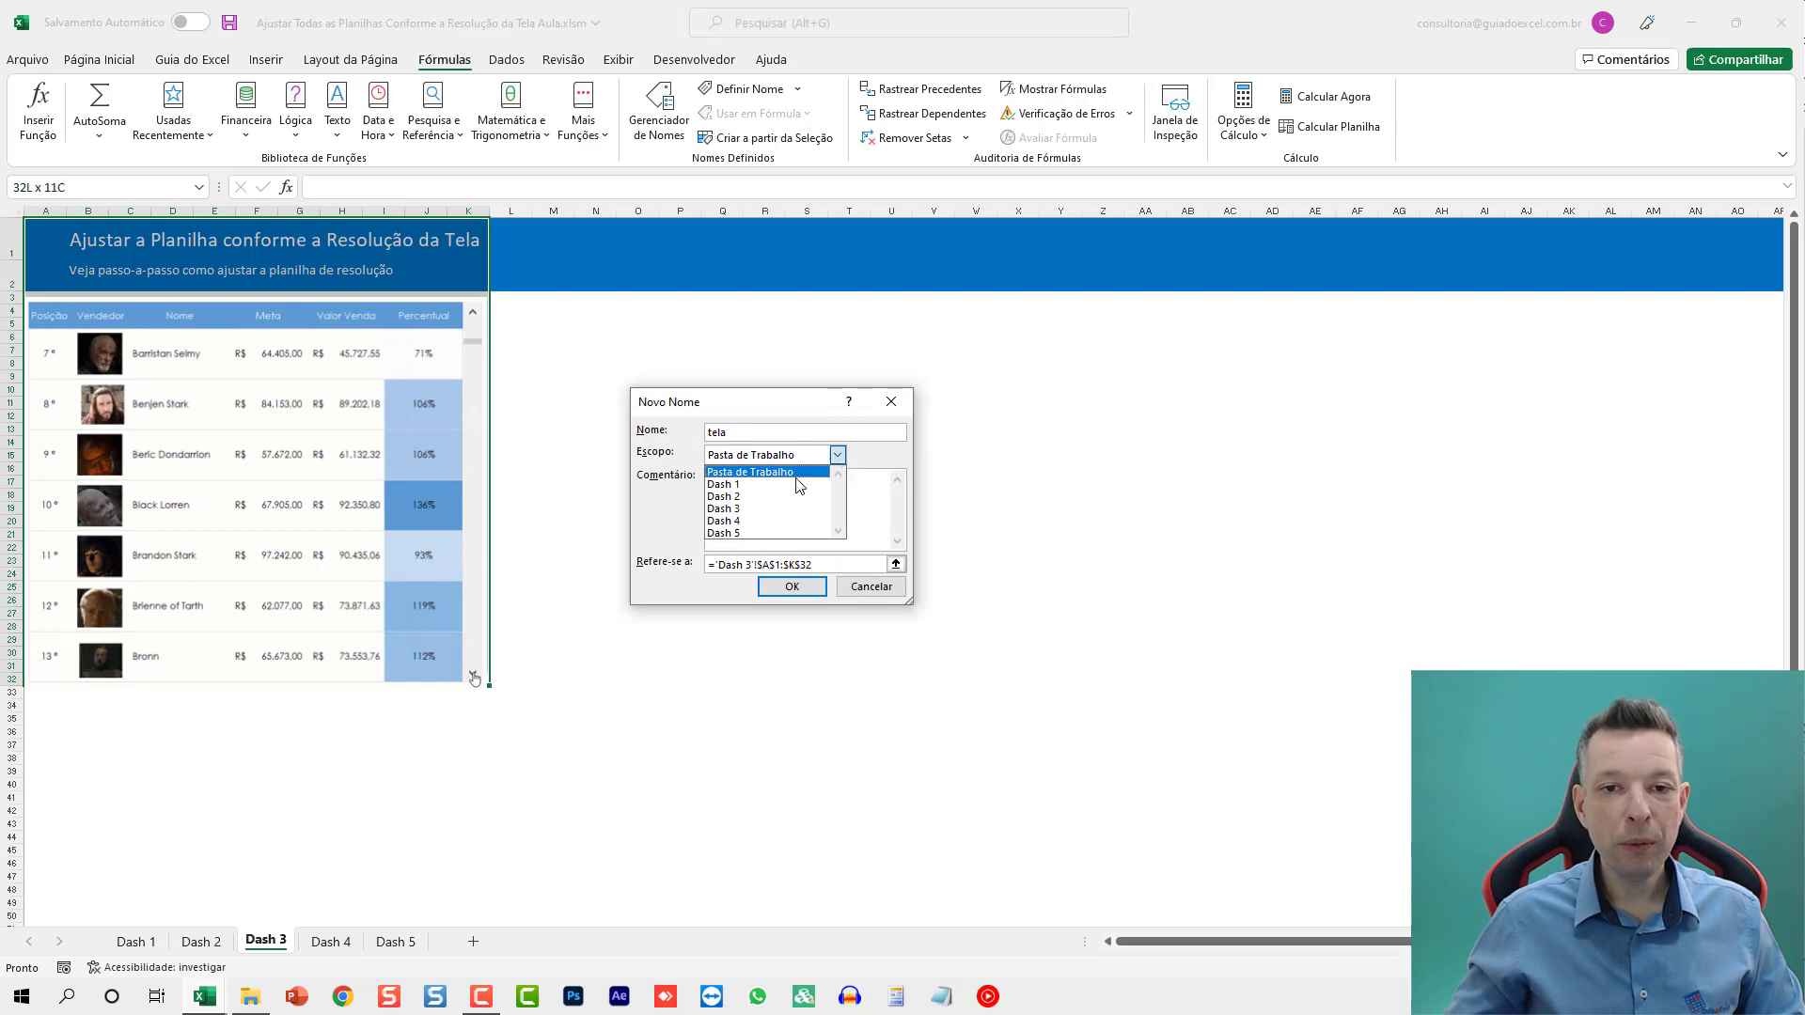
{"action": "left_click", "coordinate": [758, 513]}
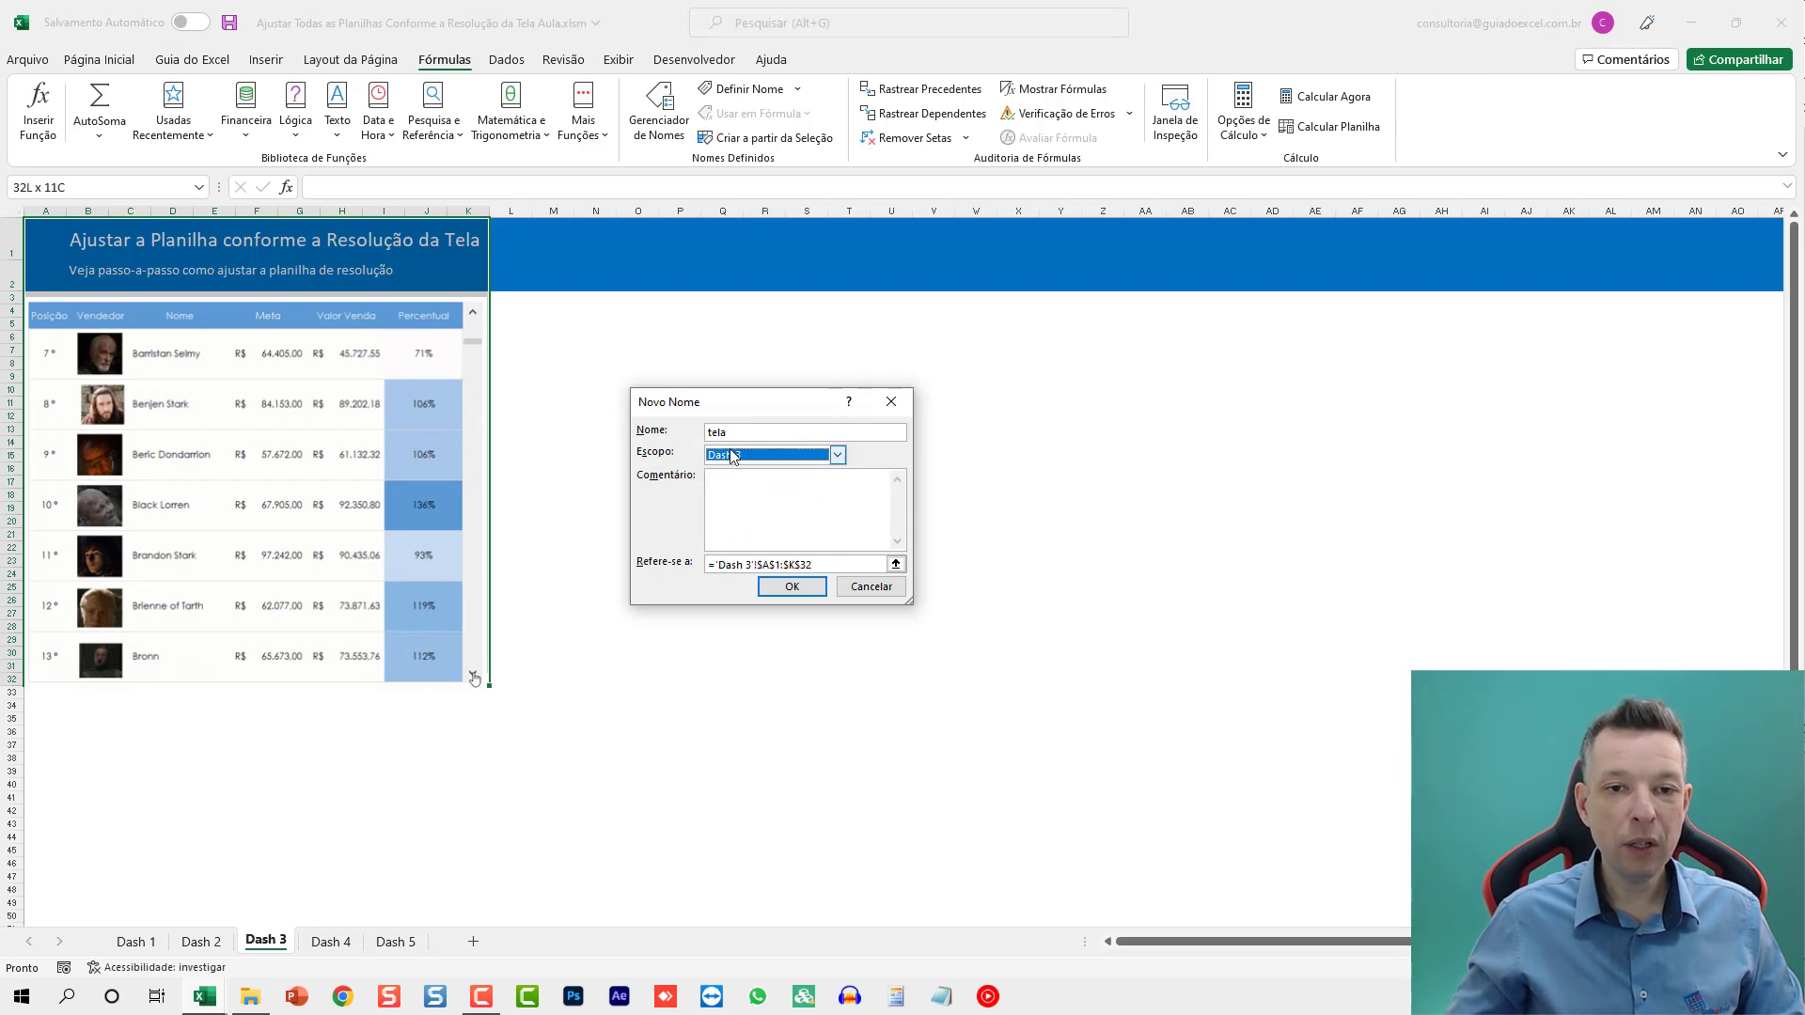
{"action": "left_click", "coordinate": [790, 586]}
{"action": "left_click", "coordinate": [637, 507]}
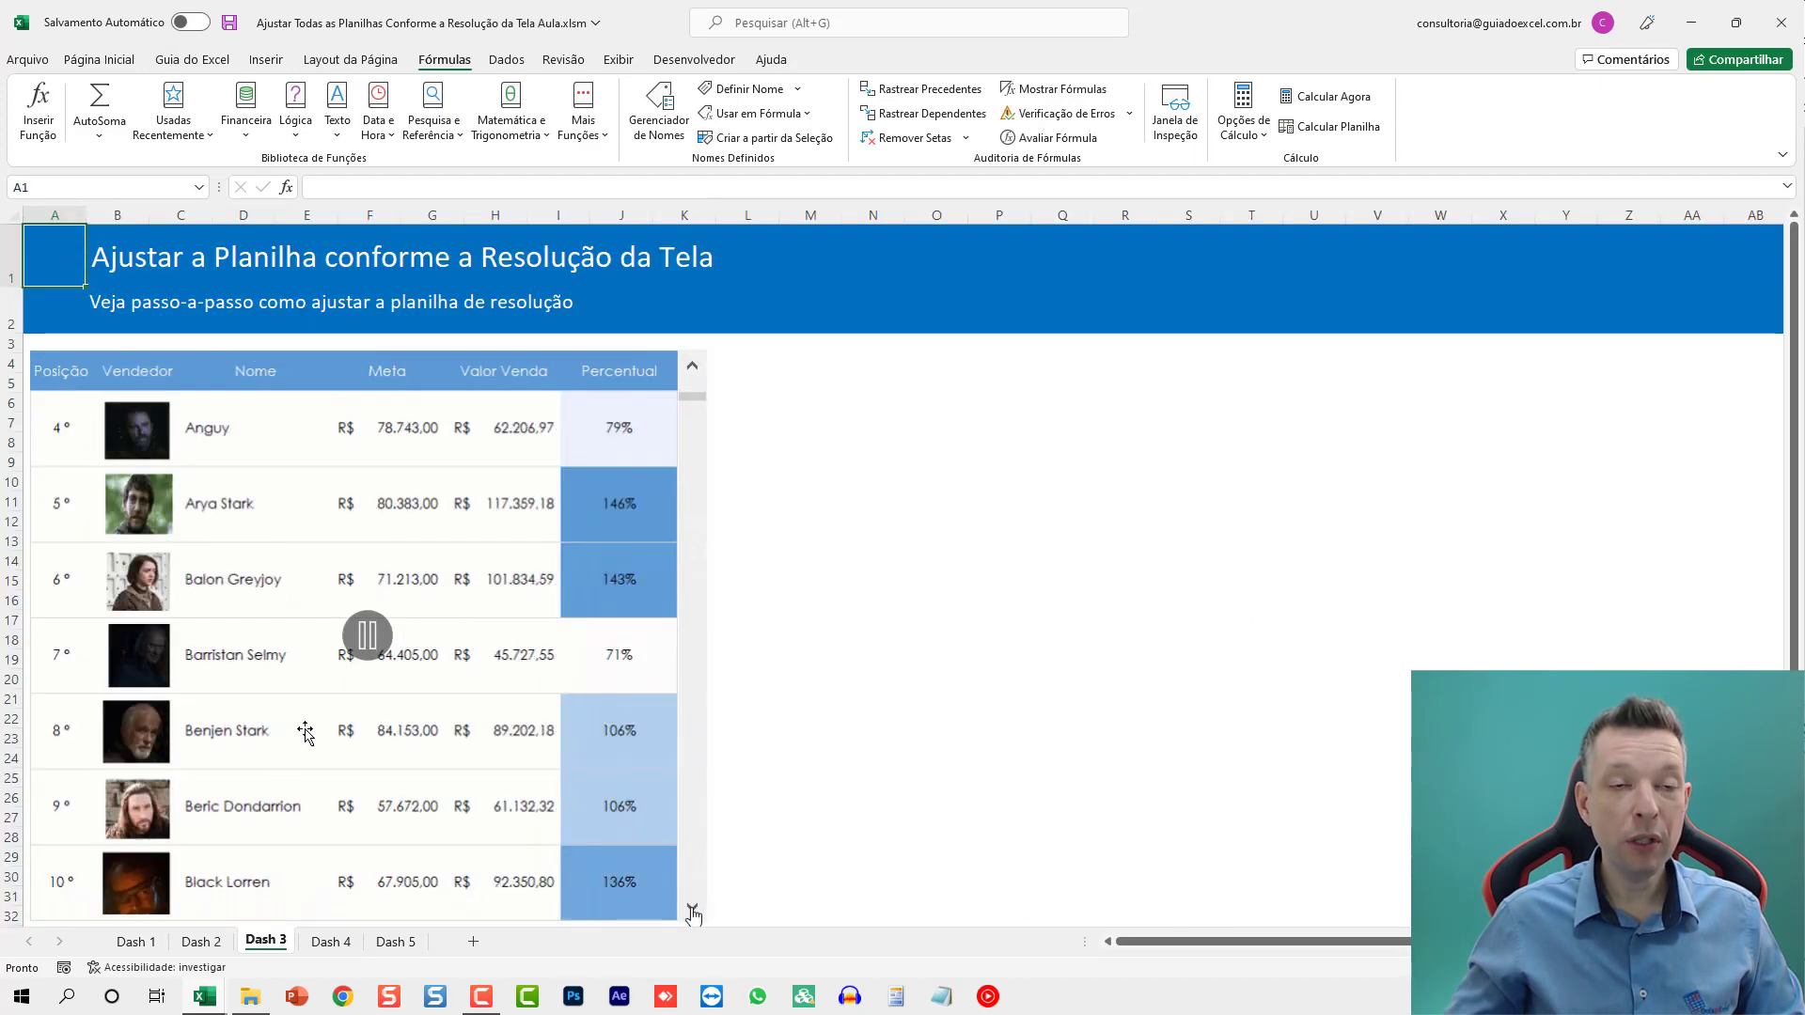
{"action": "left_click", "coordinate": [693, 912]}
On Dash 4, select the dashboard range A1:AJ51
{"action": "left_click", "coordinate": [693, 912]}
{"action": "key", "text": "ctrl+Page_Down"}
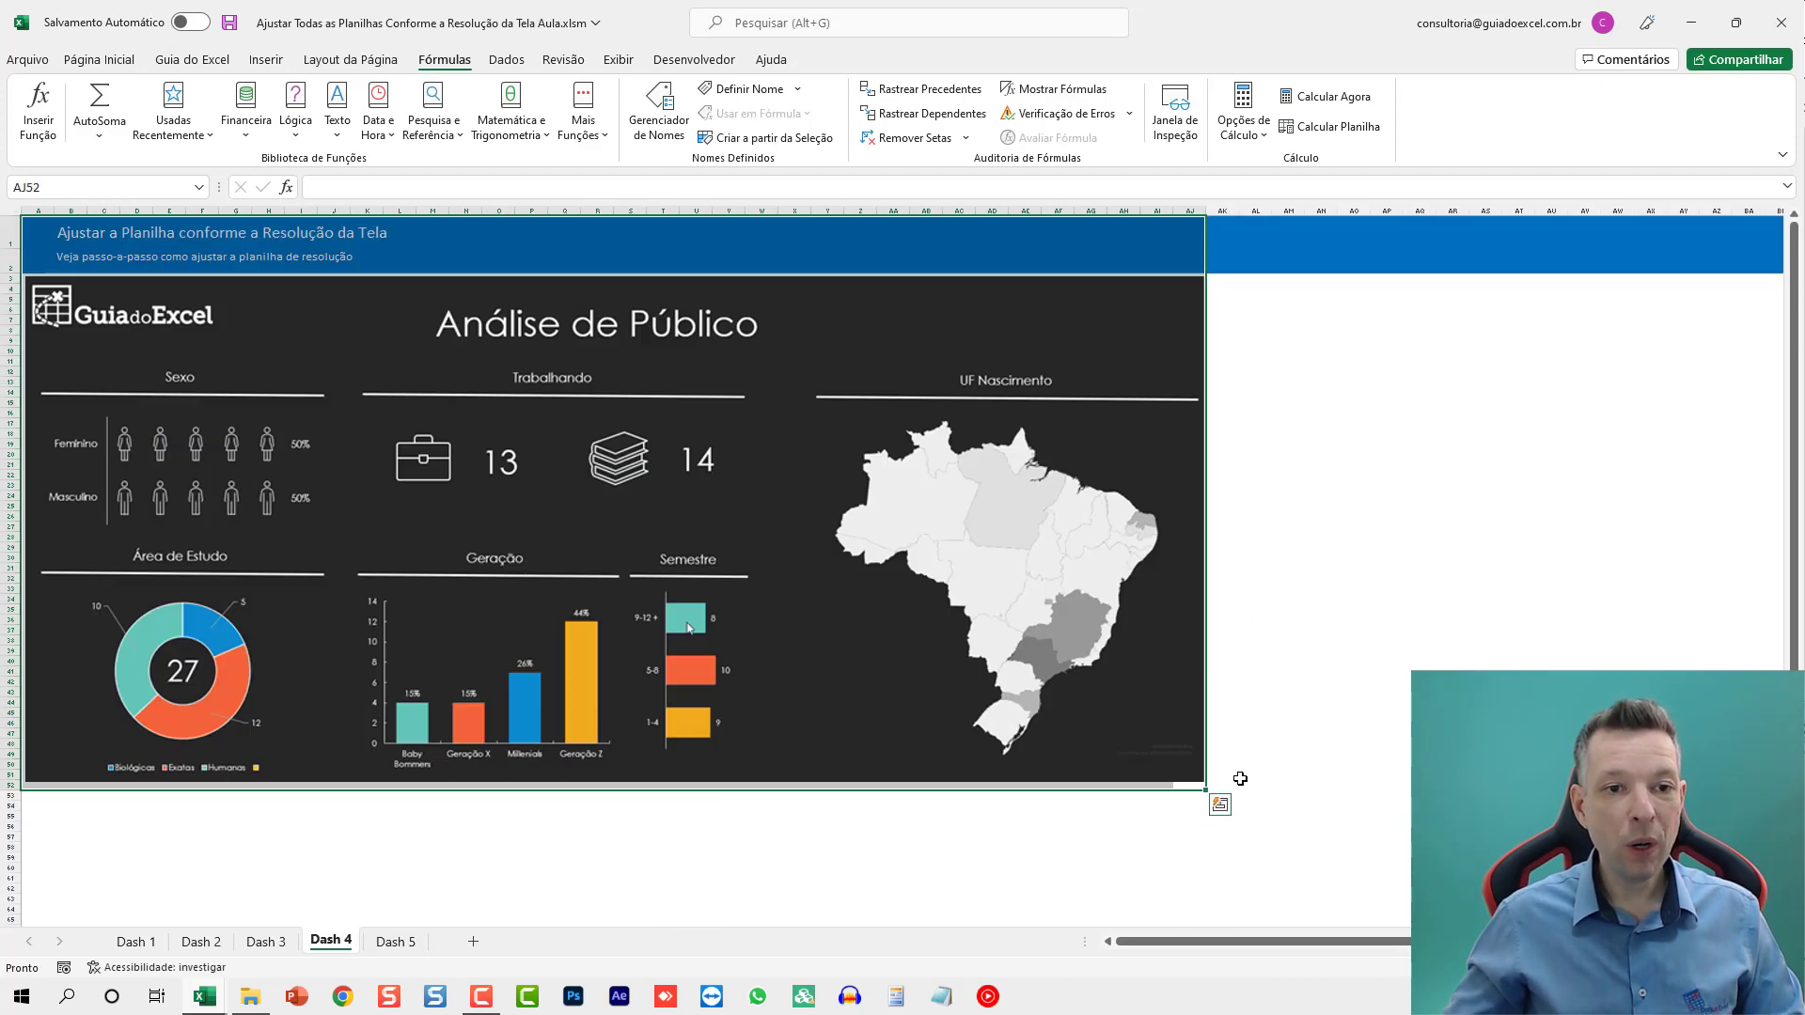
{"action": "left_click", "coordinate": [1241, 777]}
{"action": "key", "text": "Left"}
{"action": "key", "text": "Left"}
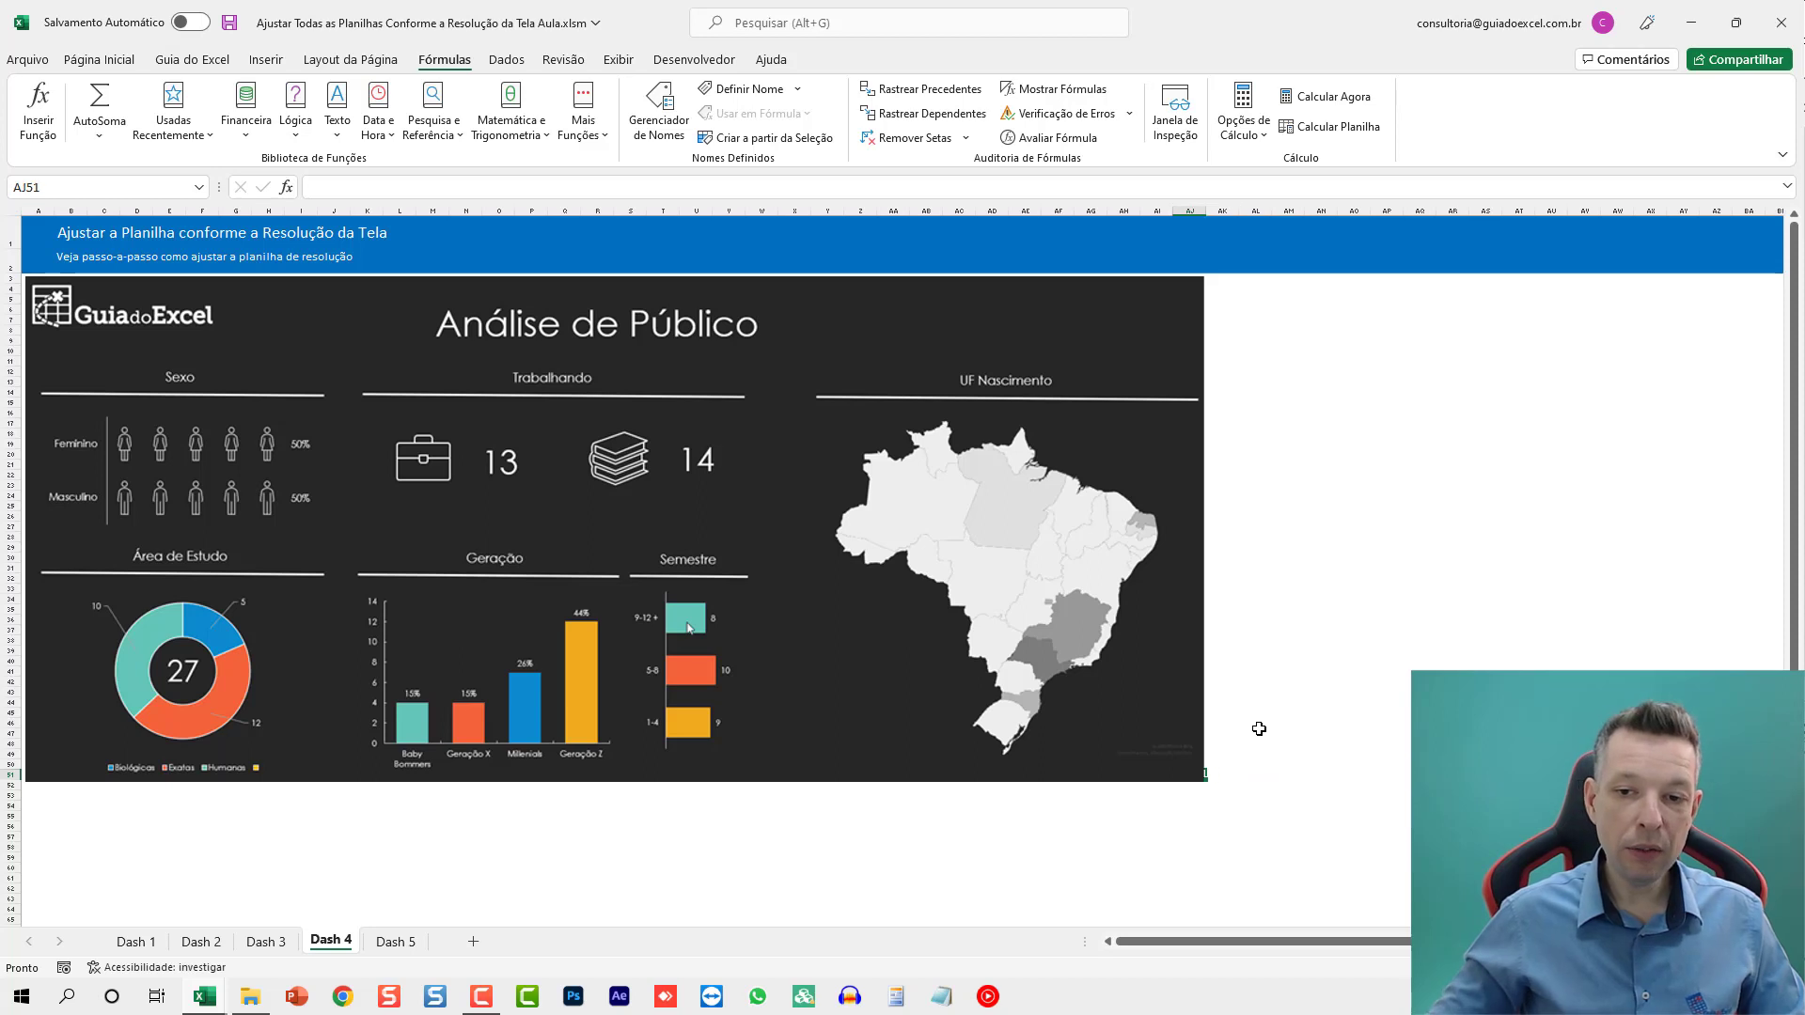
{"action": "key", "text": "ctrl+shift+Home"}
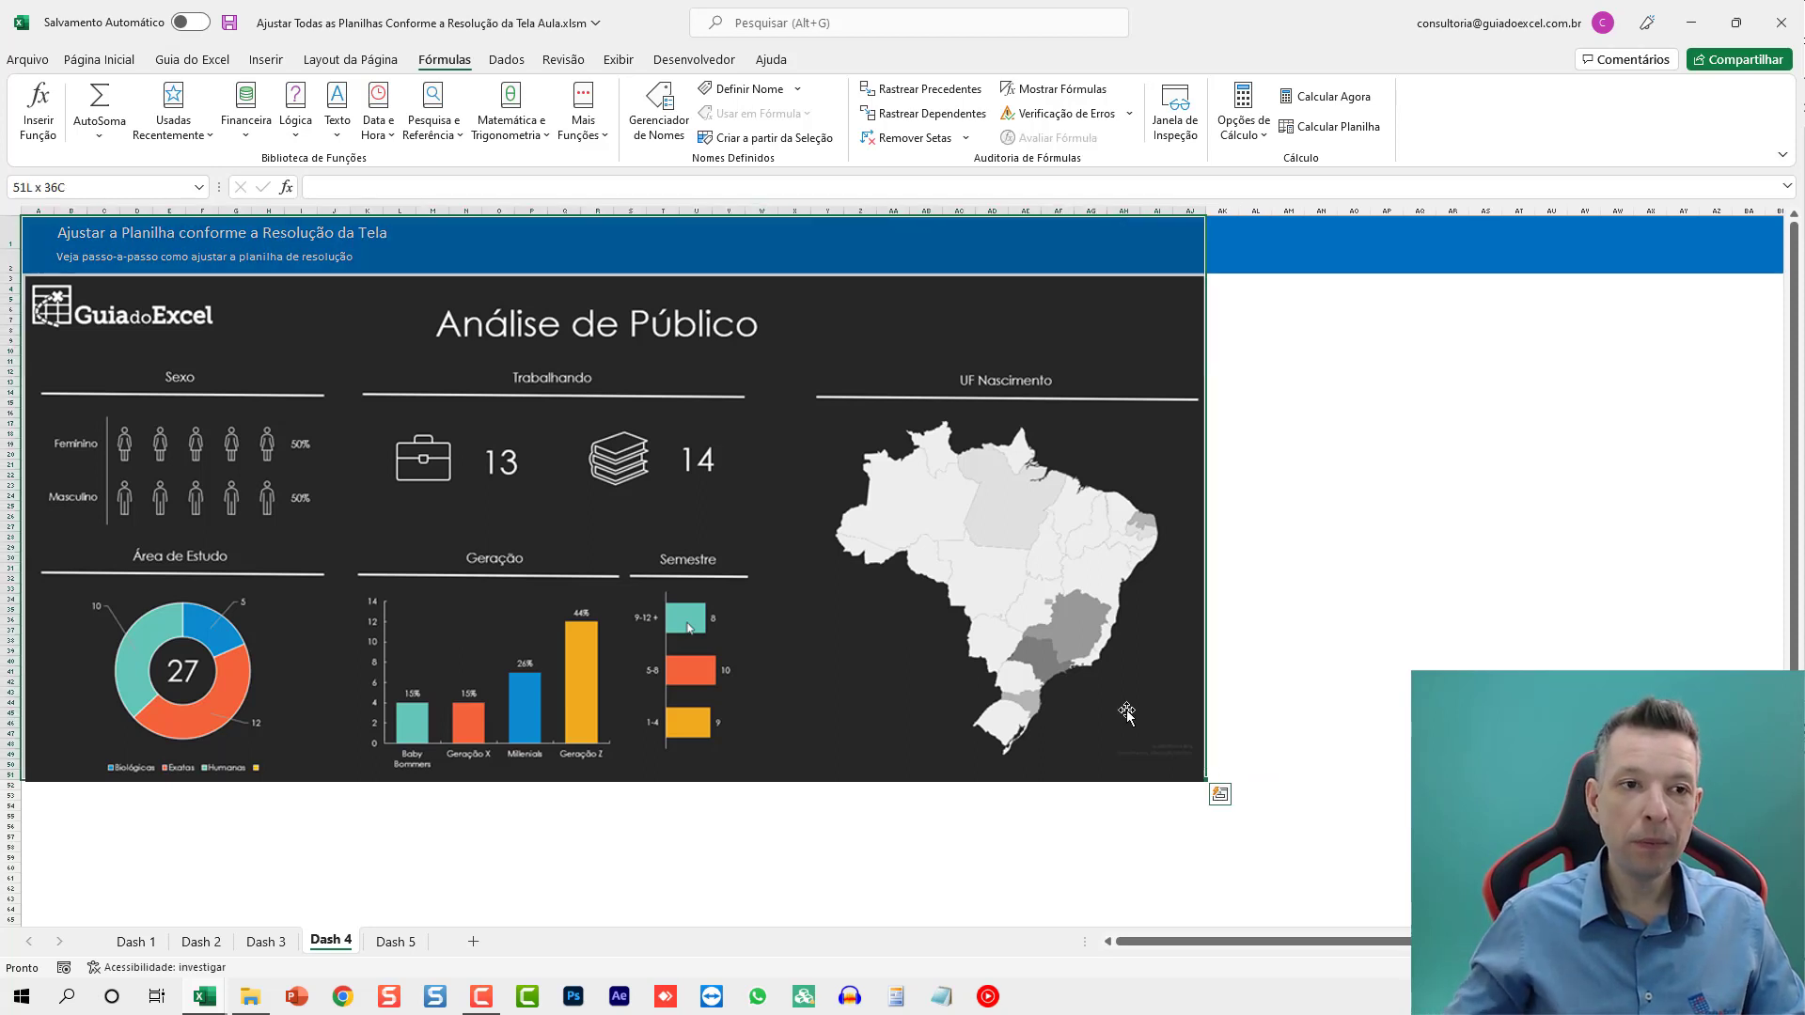
Define the name 'tela' for A1:AJ51 scoped to Dash 4, then switch Dash 3 and back to confirm the fit
{"action": "left_click", "coordinate": [738, 88]}
{"action": "left_click", "coordinate": [765, 457]}
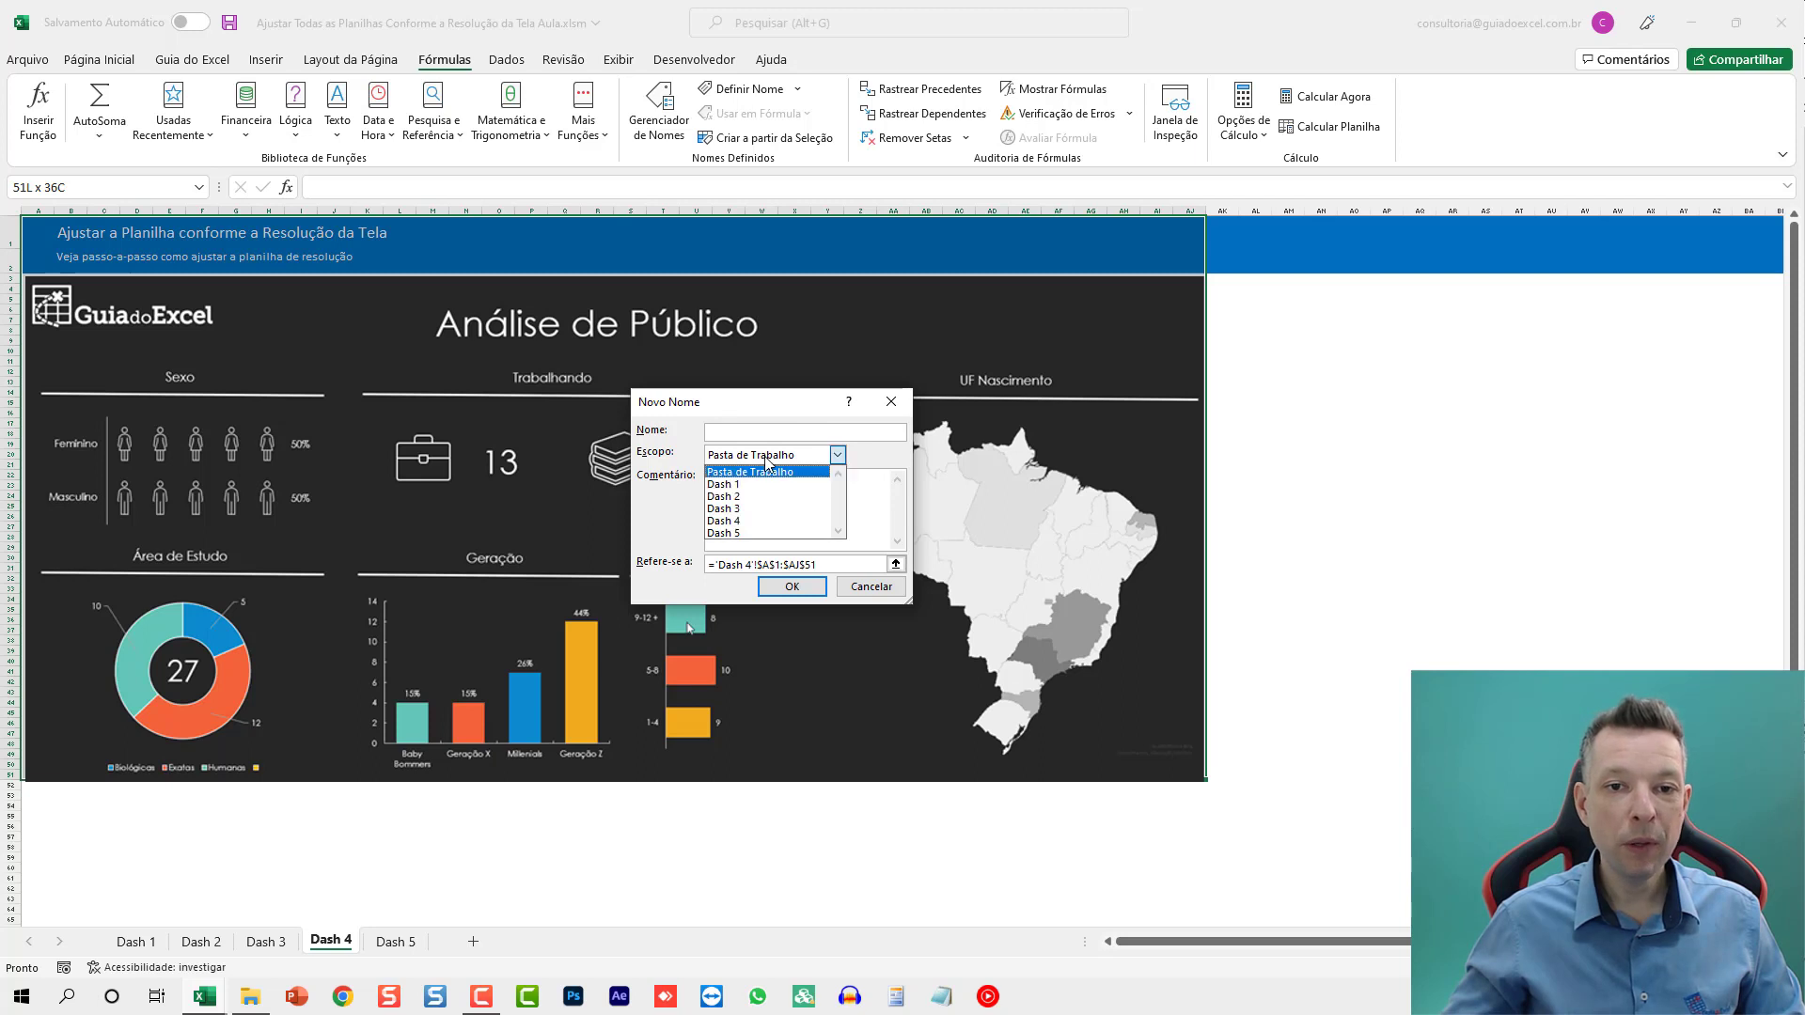
{"action": "left_click", "coordinate": [757, 512]}
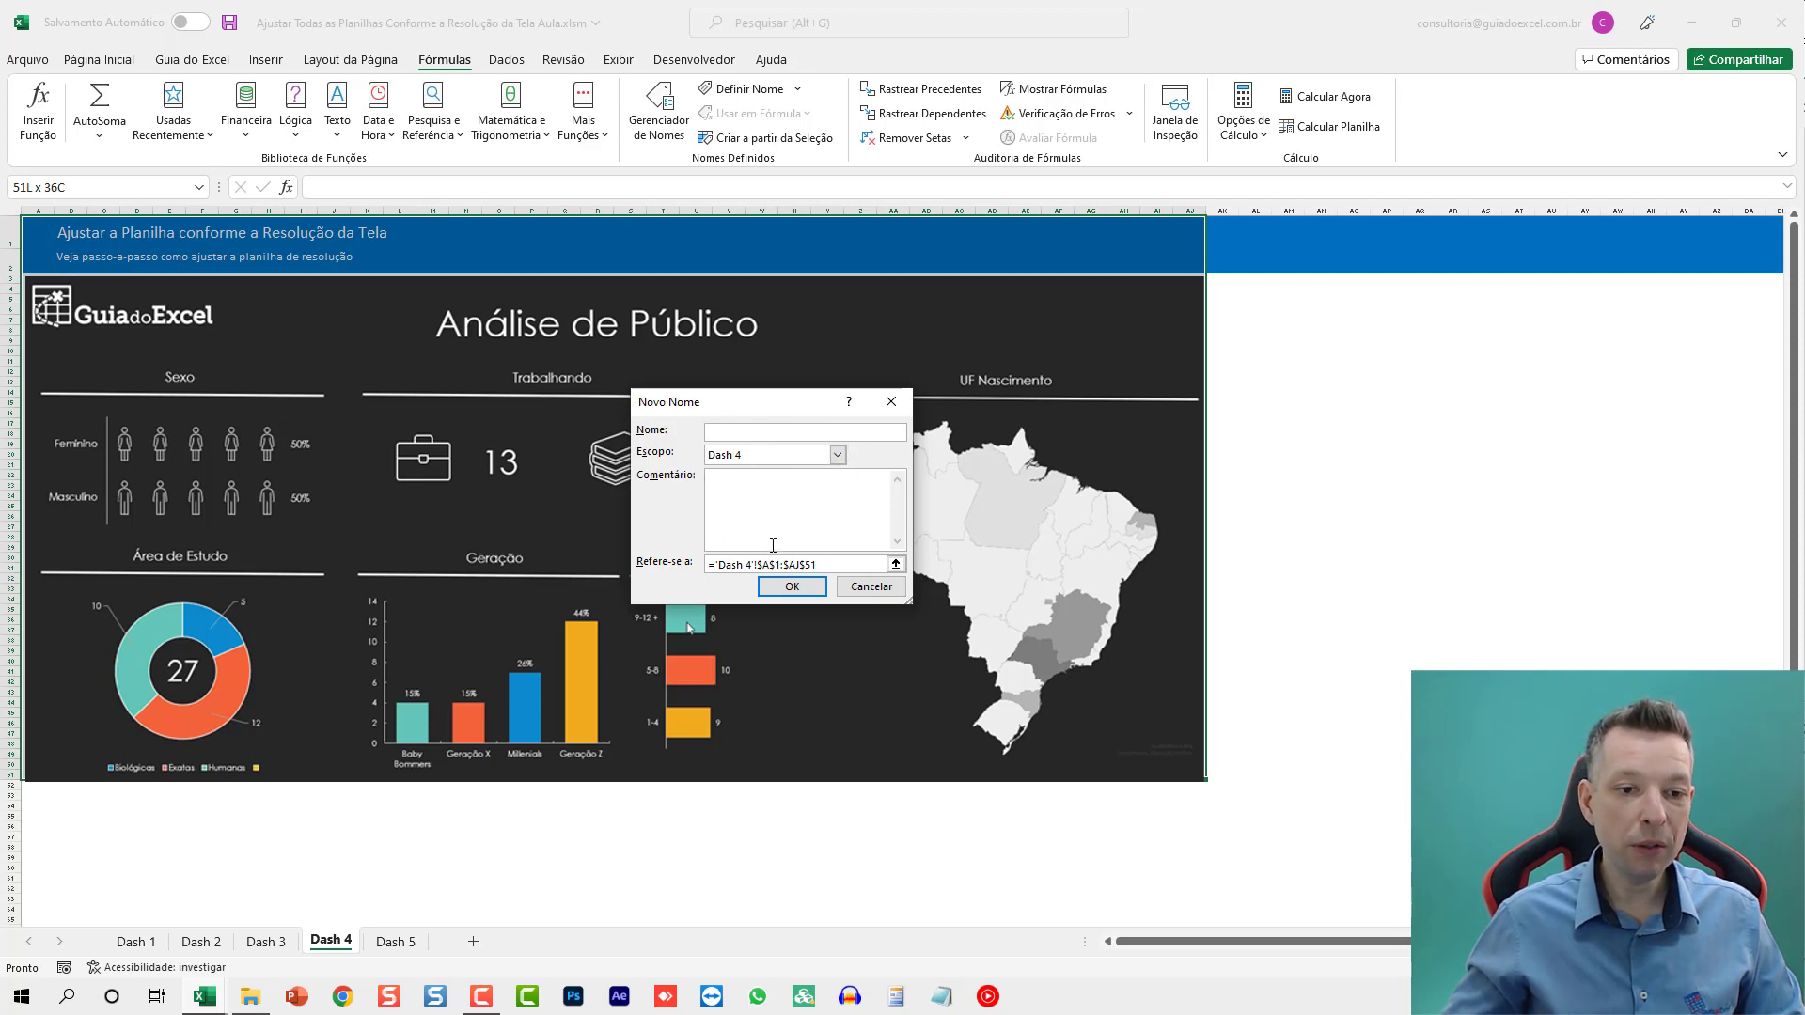
{"action": "type", "text": "tela"}
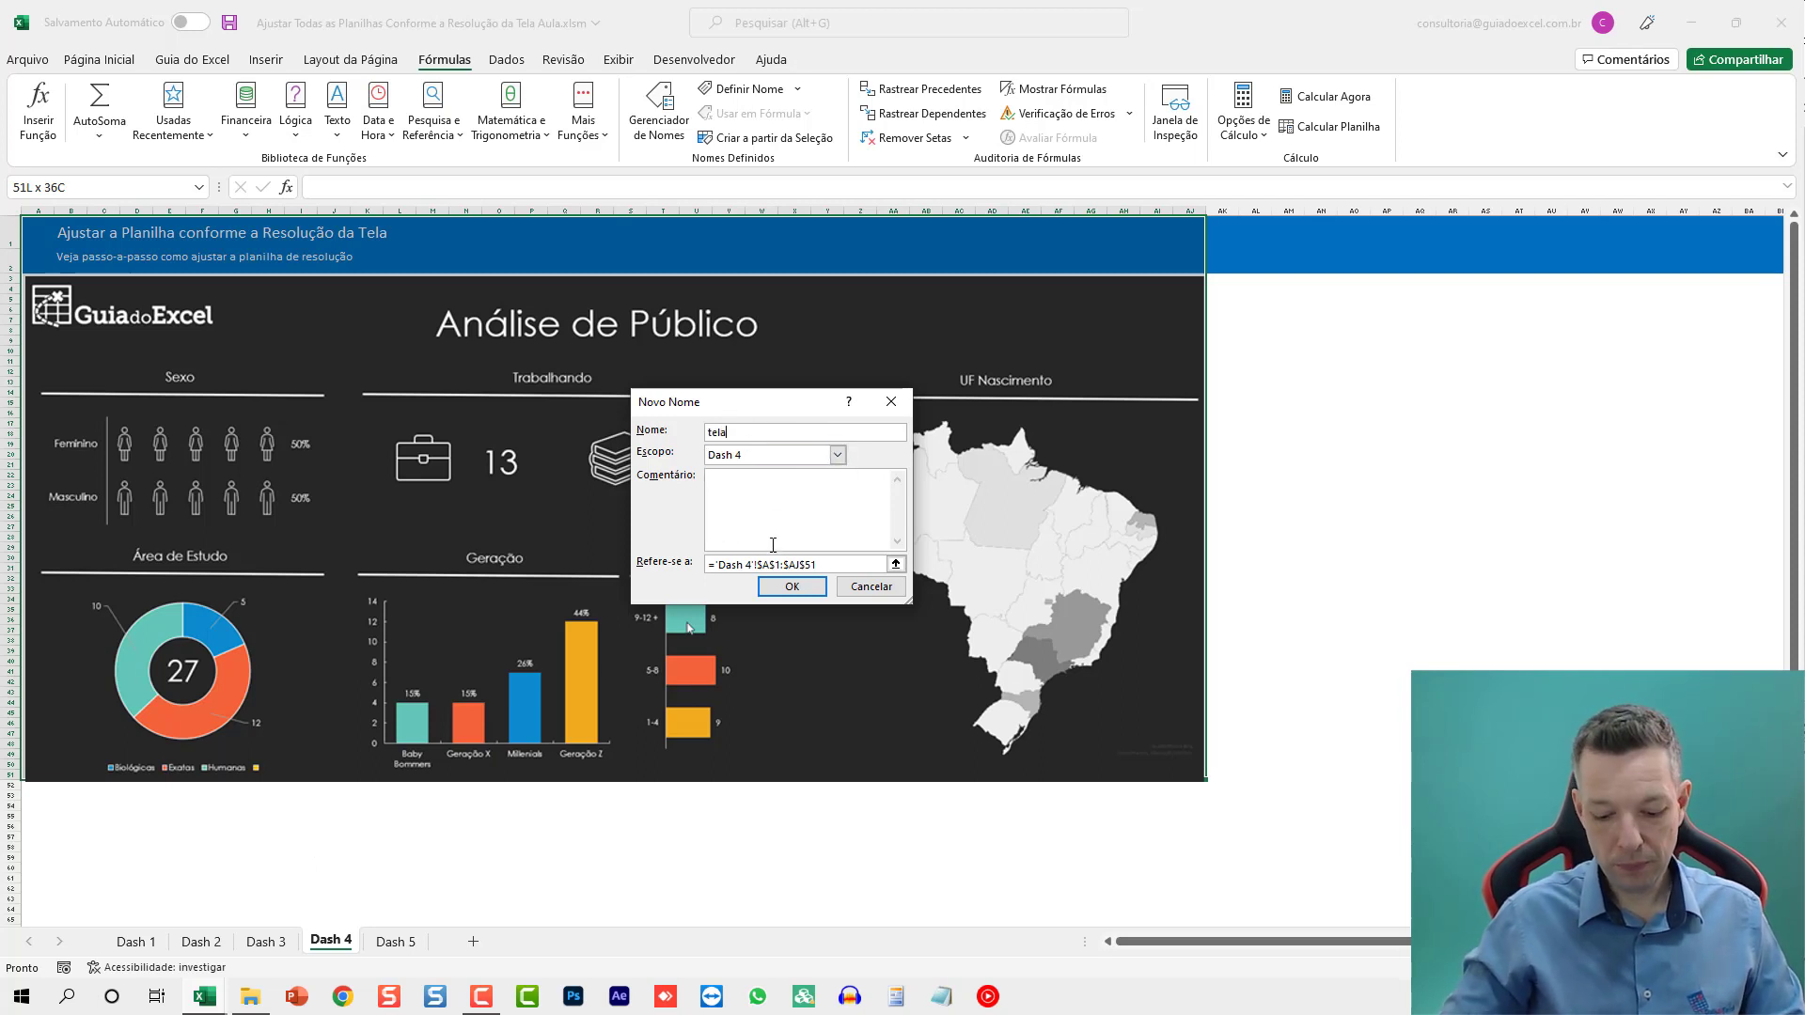
{"action": "left_click", "coordinate": [792, 586]}
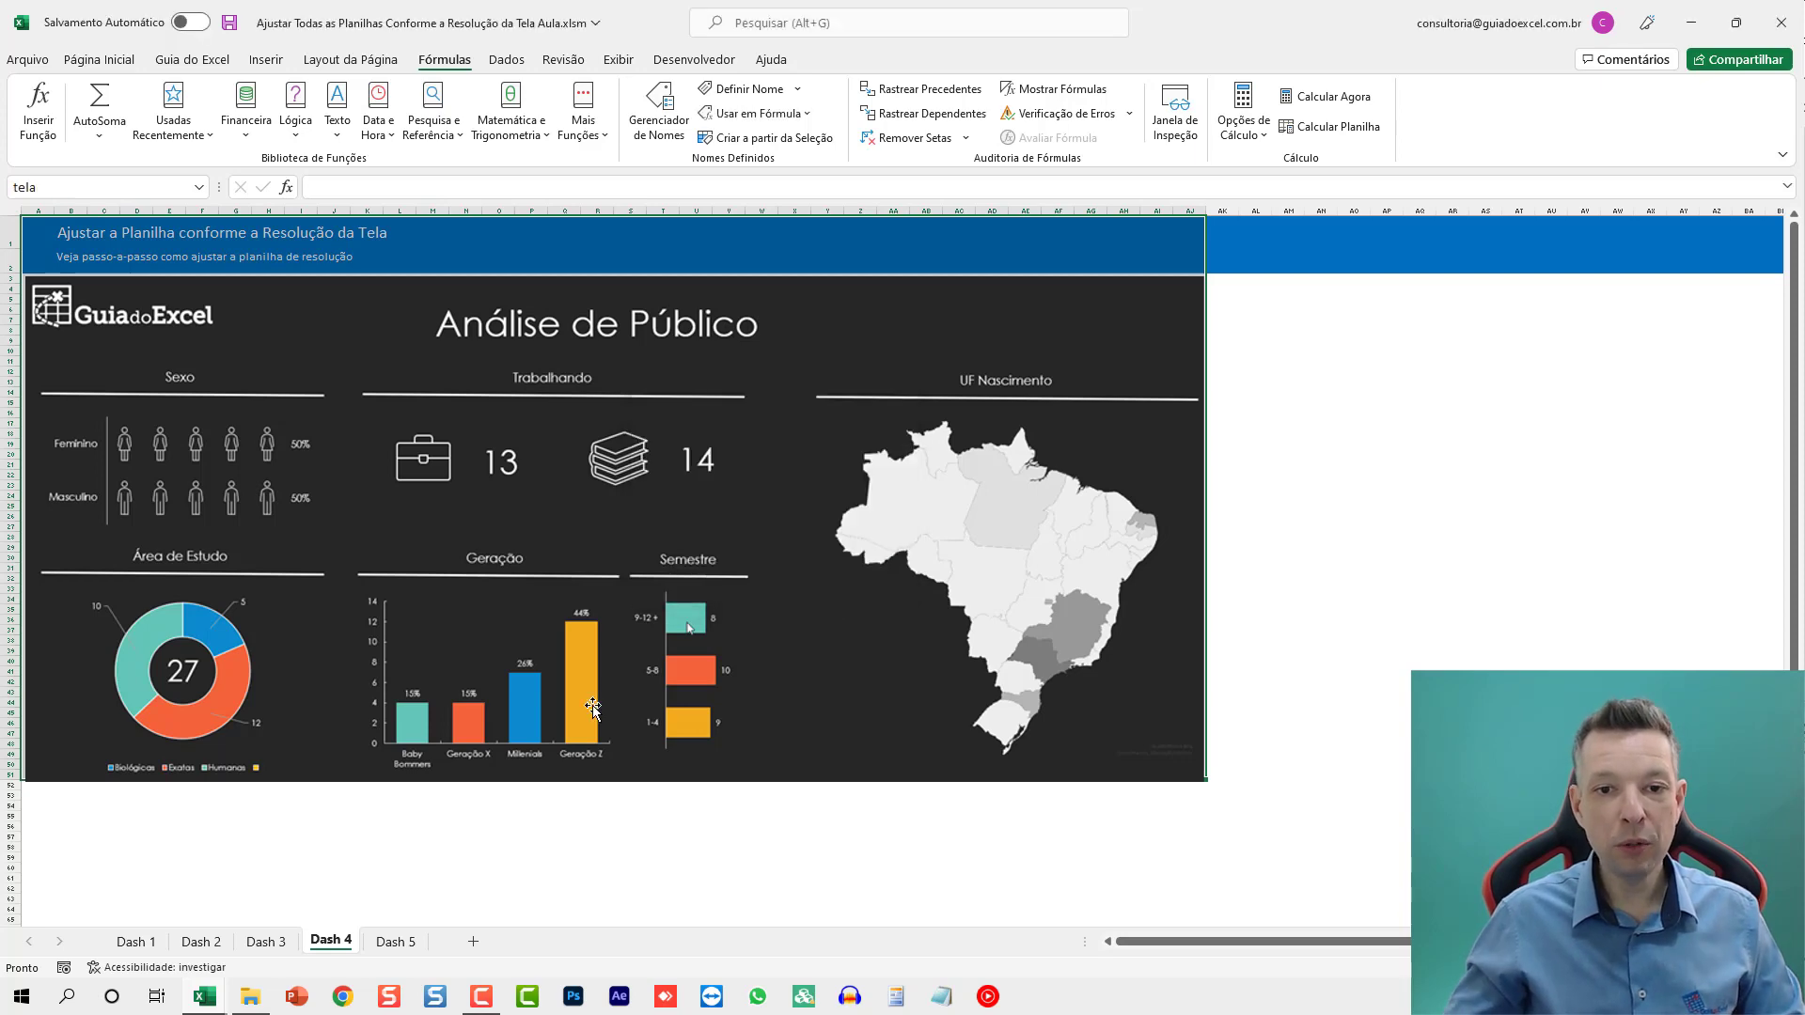
{"action": "left_click", "coordinate": [266, 942]}
{"action": "left_click", "coordinate": [330, 941]}
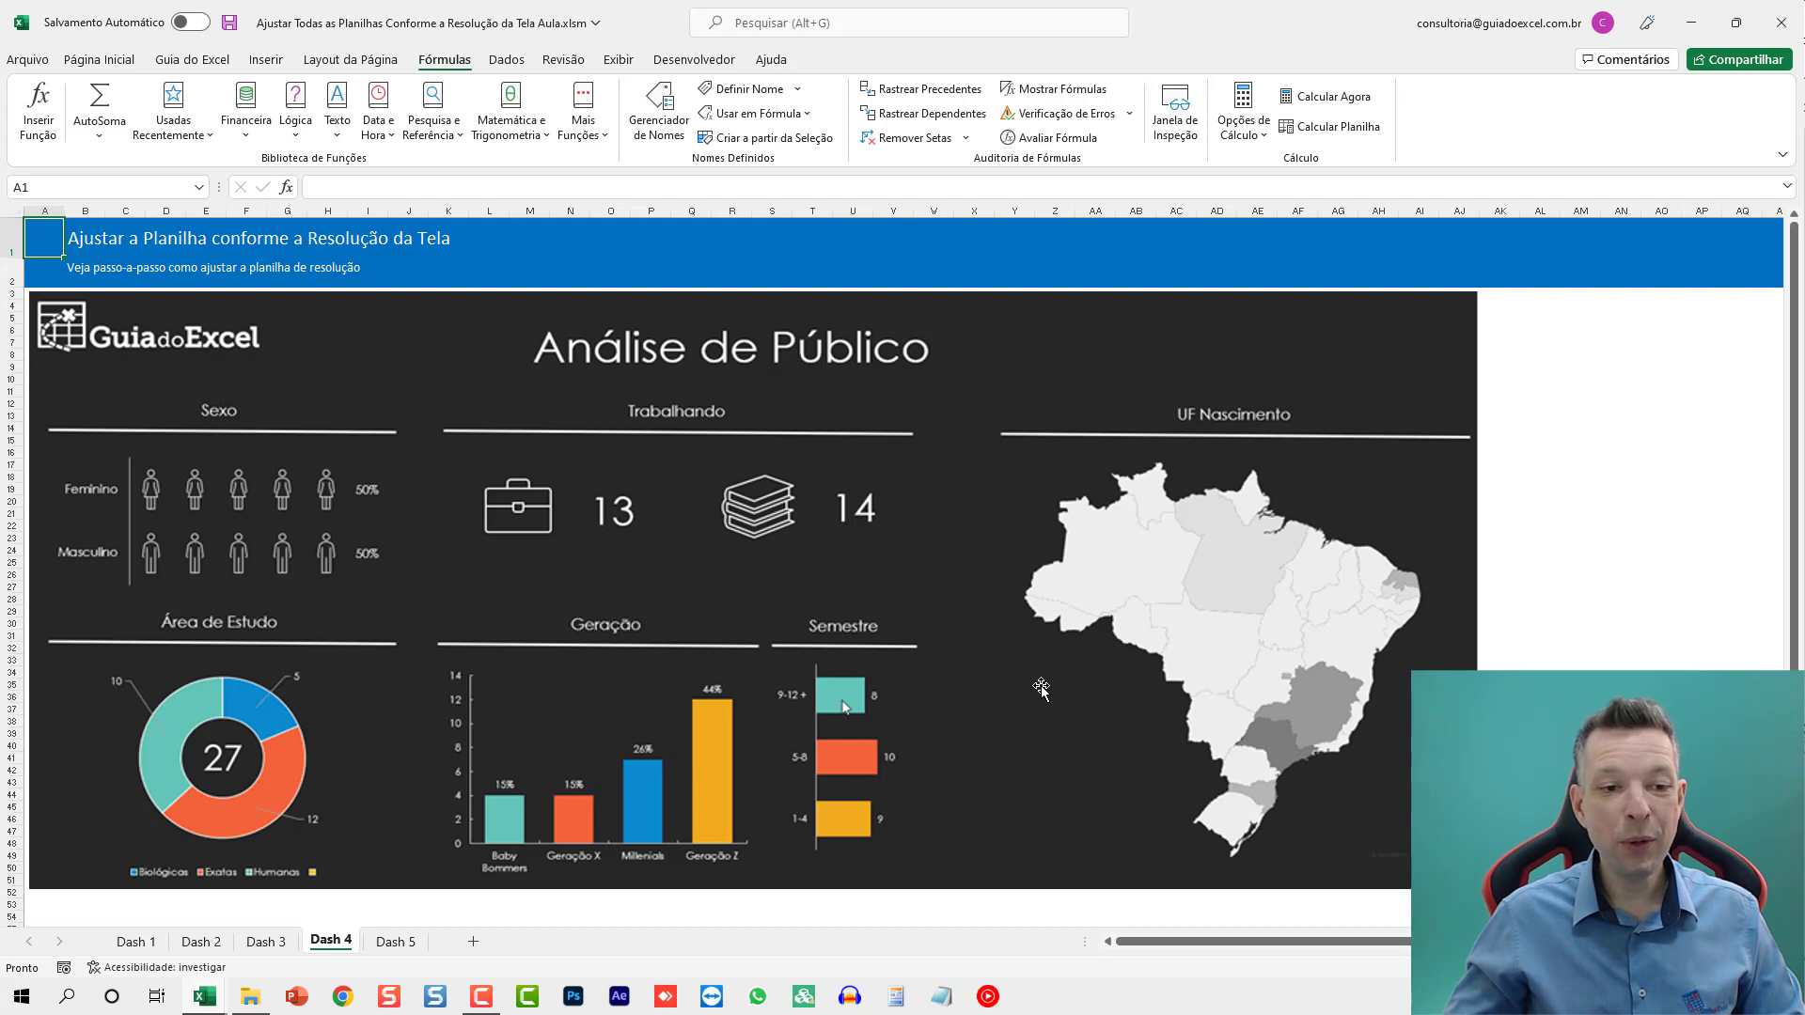
On Dash 5, try the slicers: filter months mar through ago and change the equipment type
{"action": "left_click", "coordinate": [395, 942]}
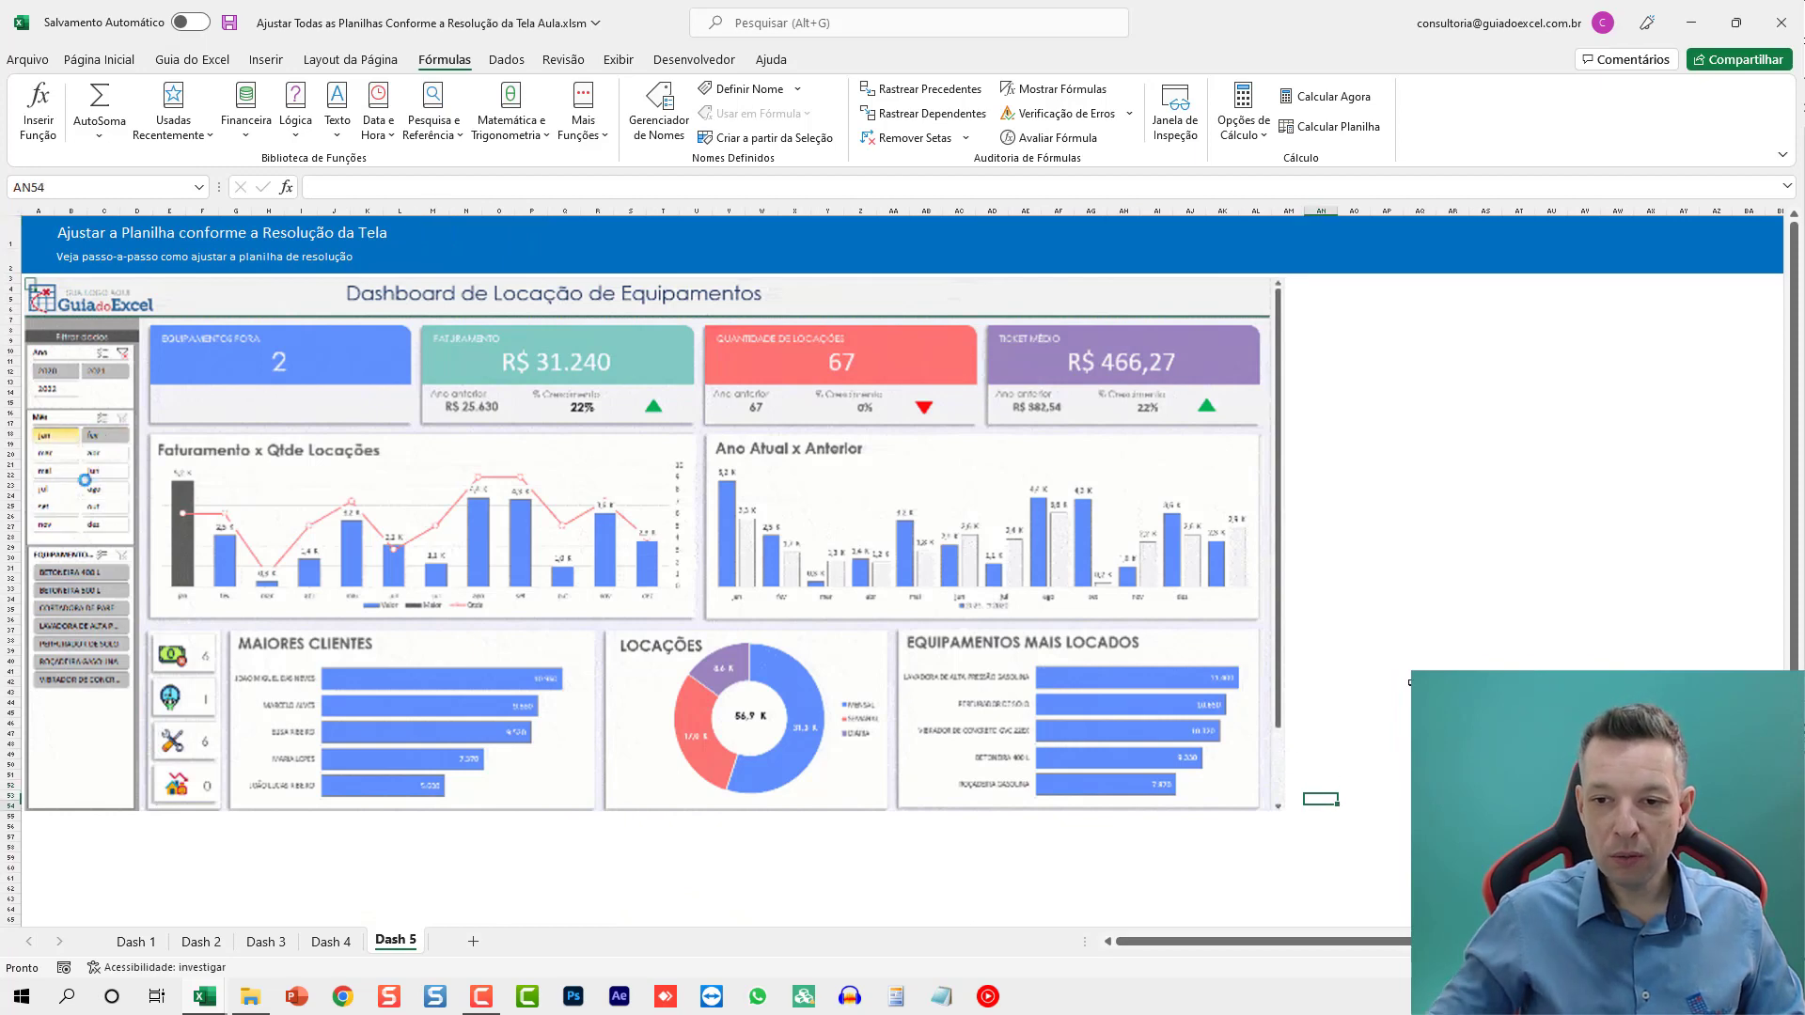
{"action": "left_click_drag", "start_coordinate": [44, 453], "coordinate": [93, 489]}
{"action": "left_click", "coordinate": [78, 590]}
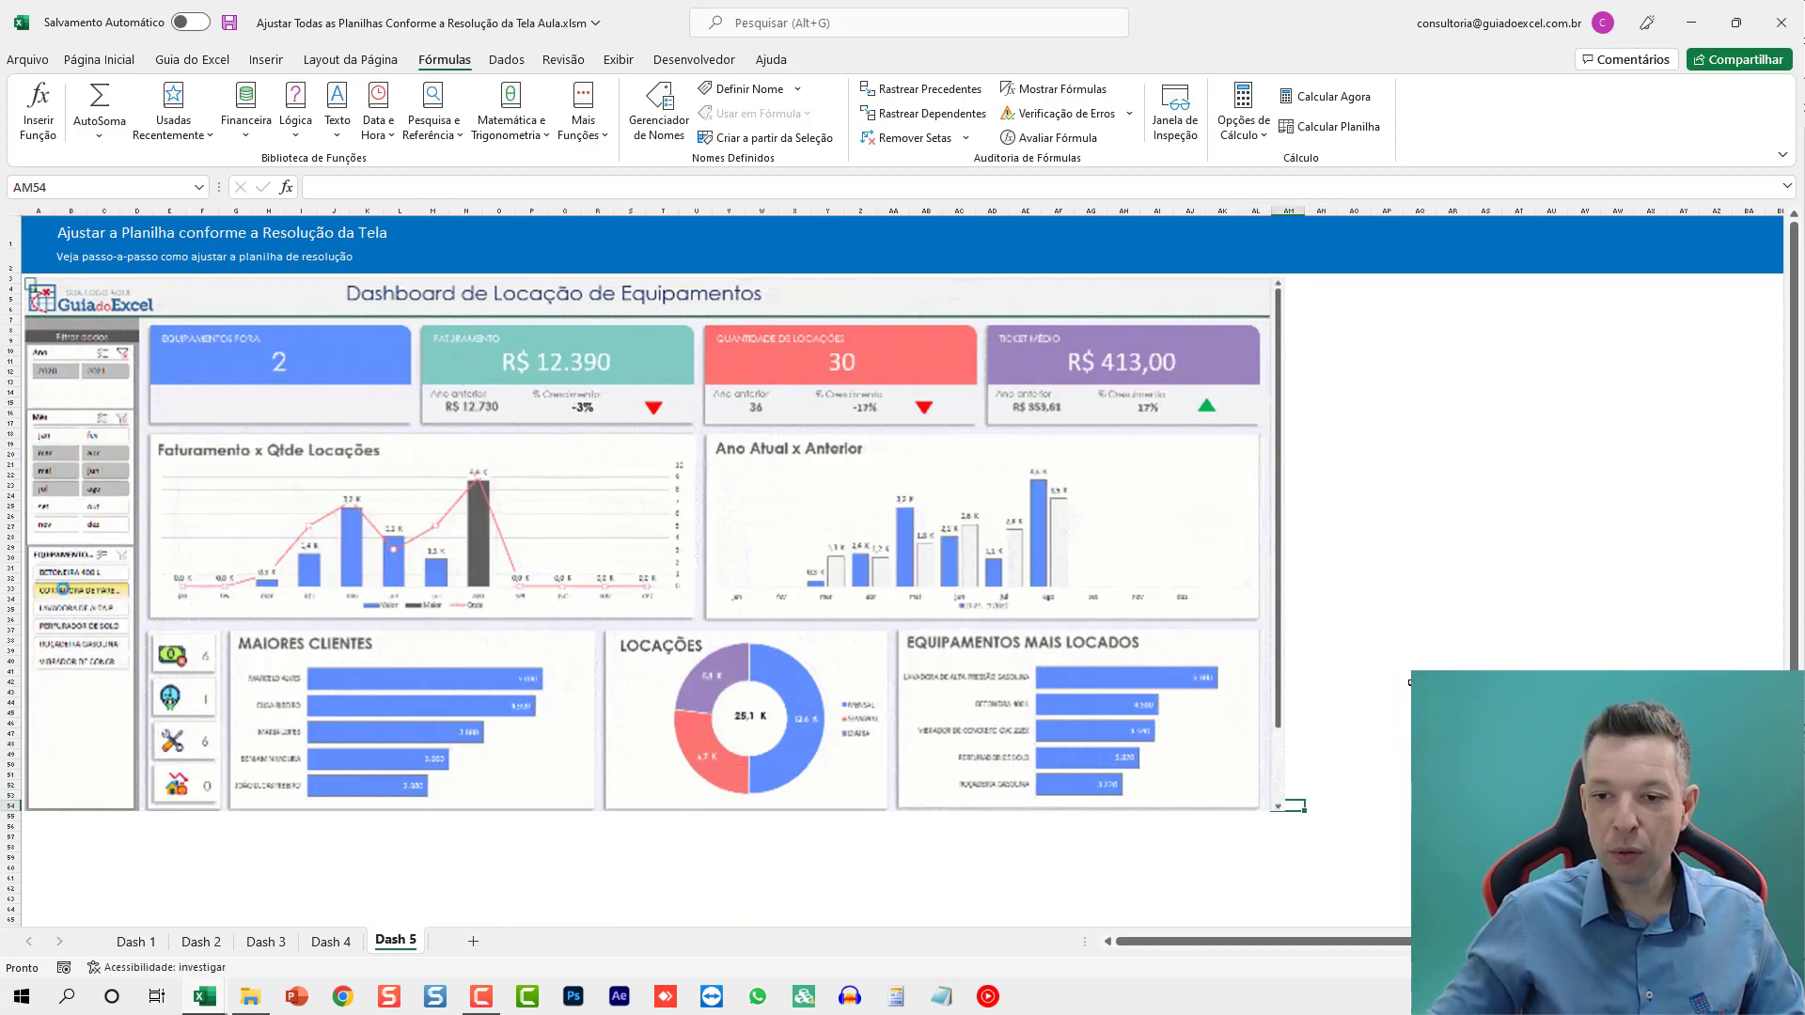
{"action": "left_click", "coordinate": [75, 625]}
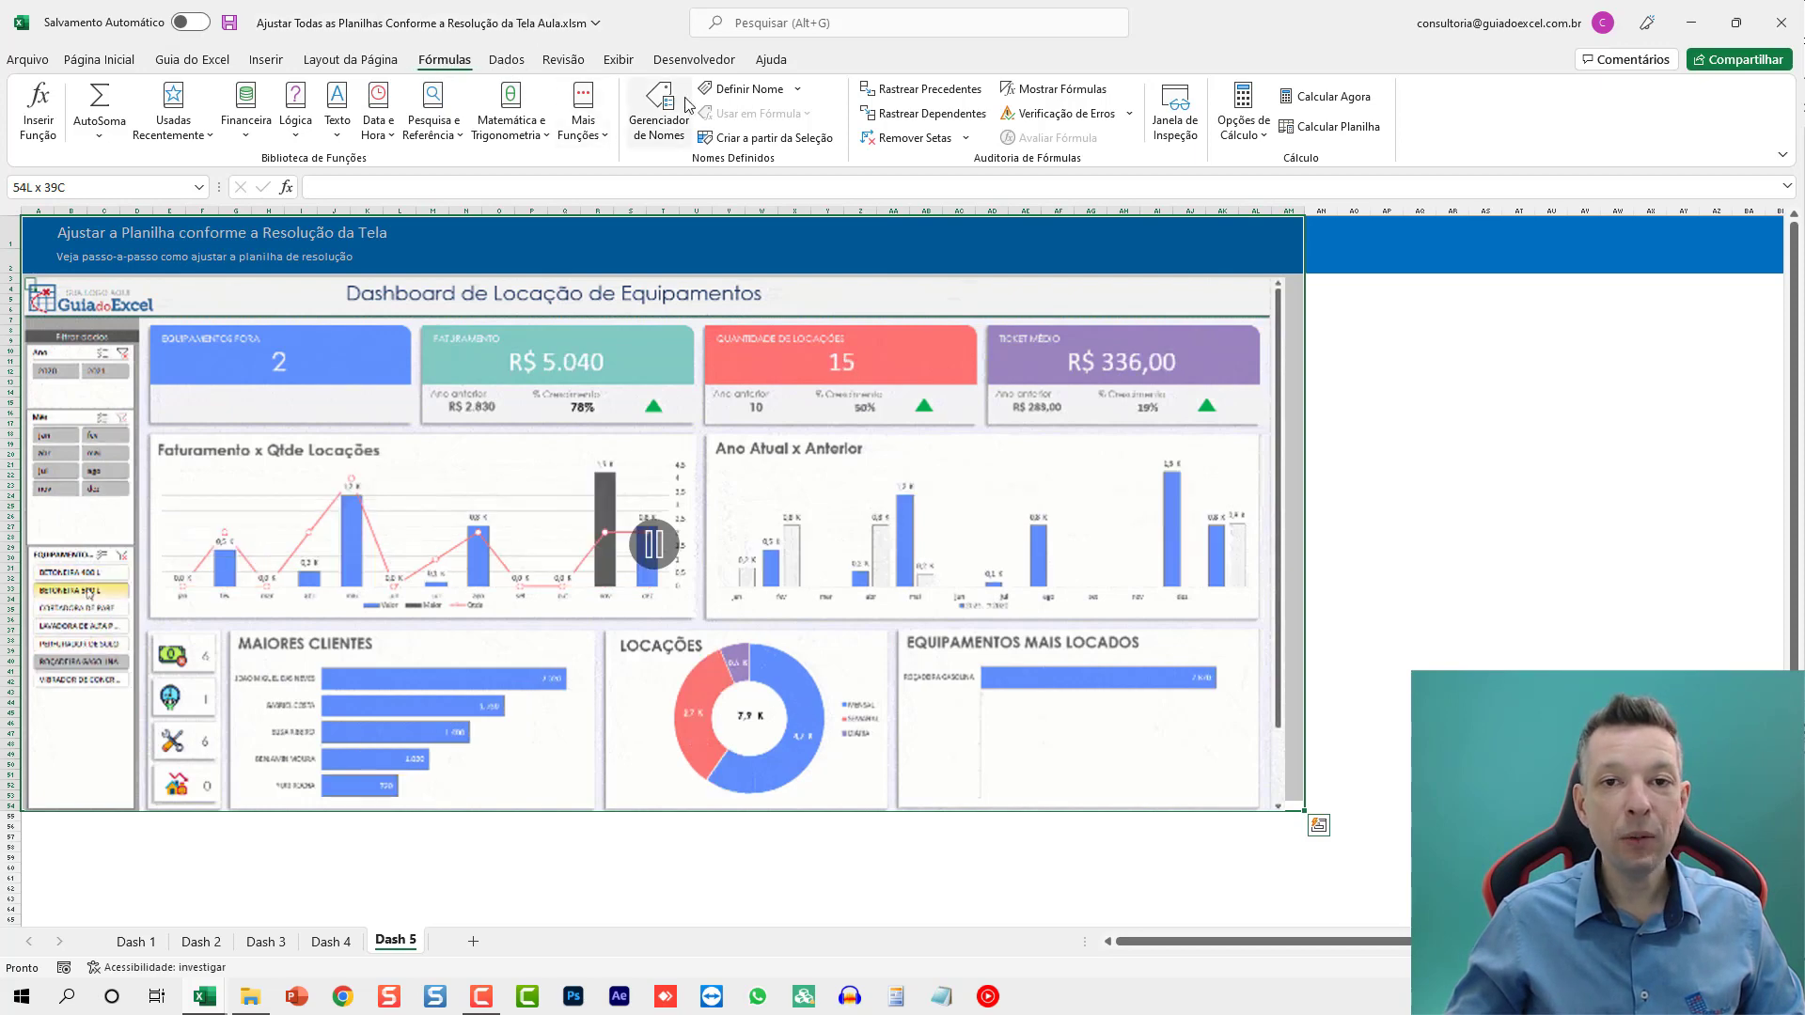
Define the name 'tela' for A1:AM54 scoped to Dash 5, then return to Dash 4
{"action": "left_click", "coordinate": [750, 88]}
{"action": "type", "text": "tela"}
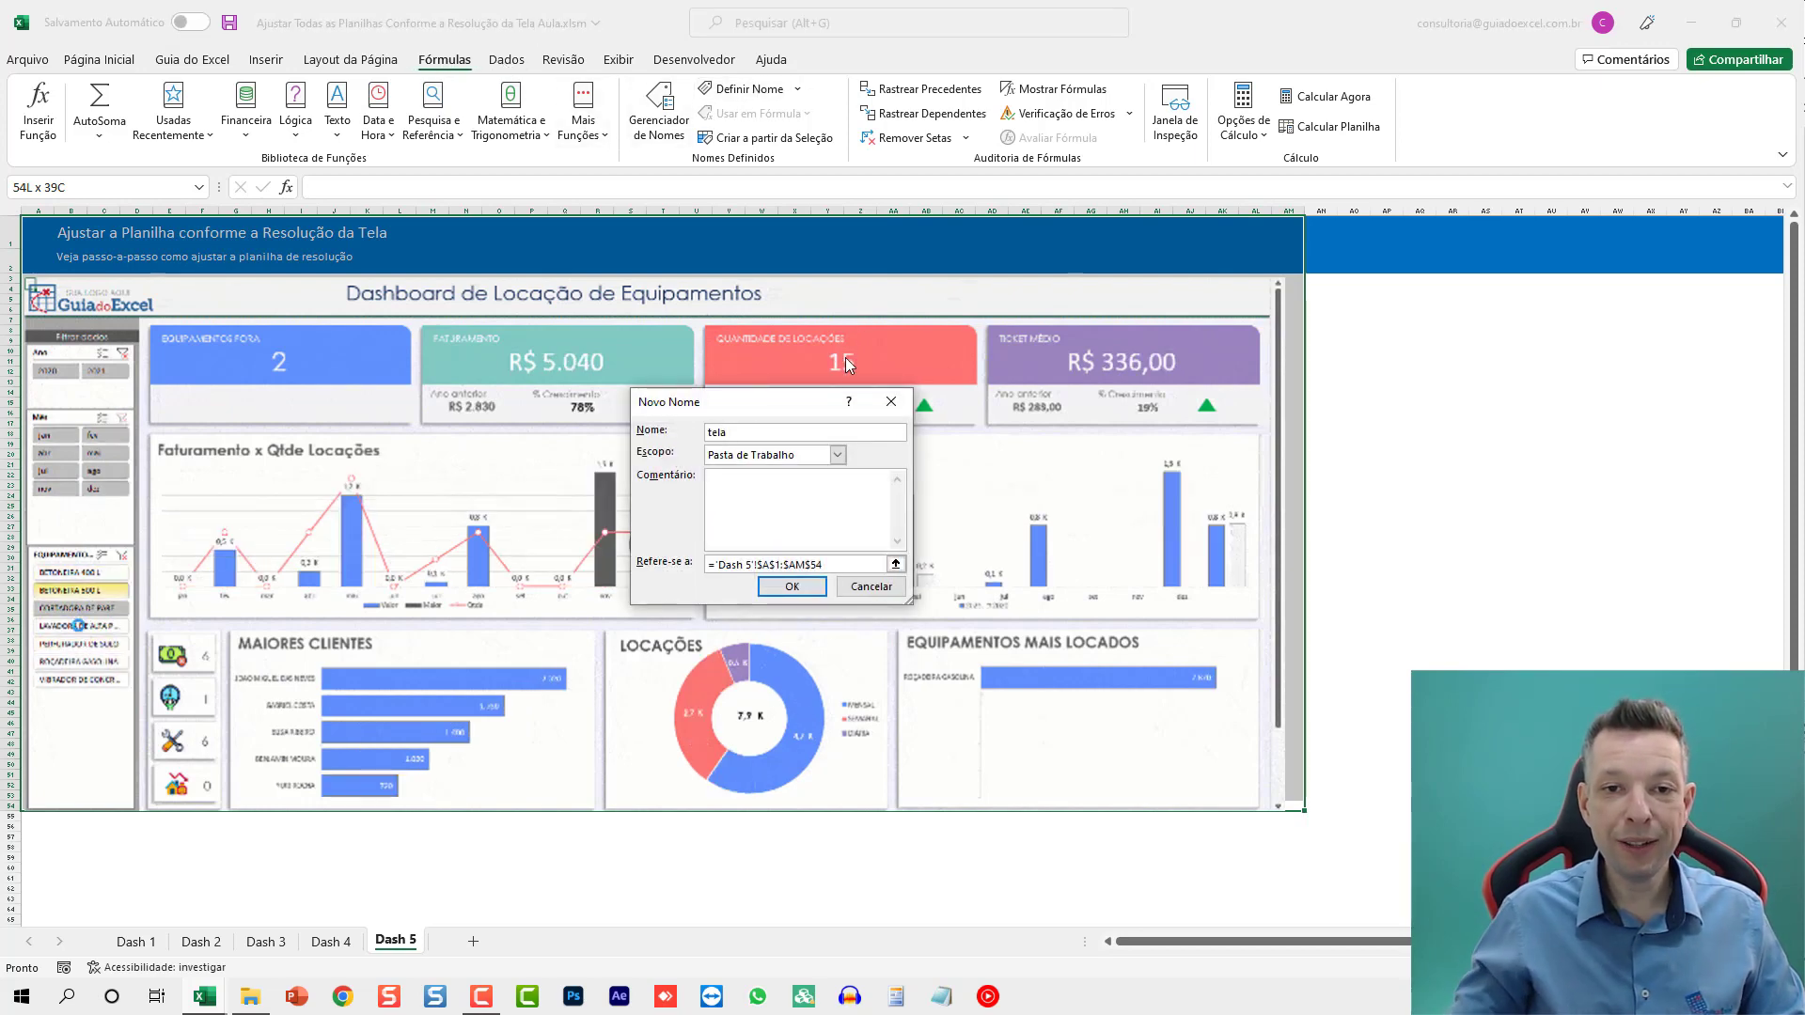
{"action": "left_click", "coordinate": [837, 454]}
{"action": "left_click", "coordinate": [756, 533]}
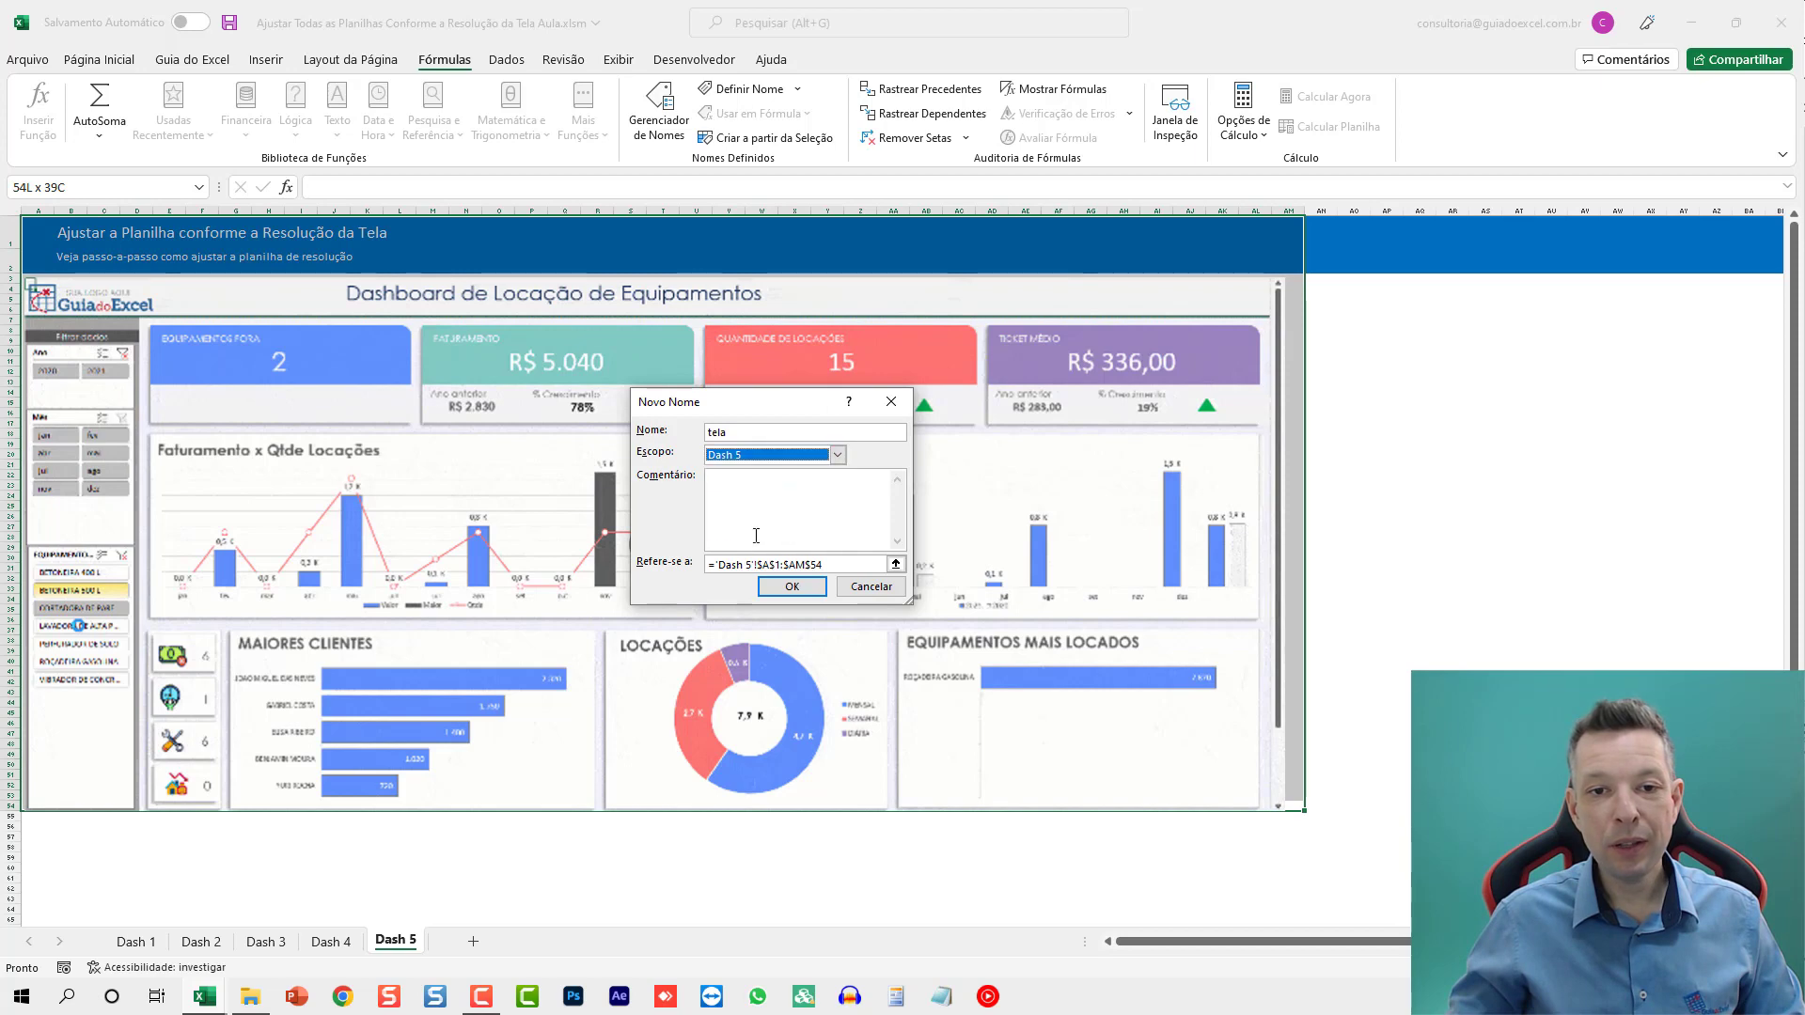
{"action": "left_click", "coordinate": [792, 586]}
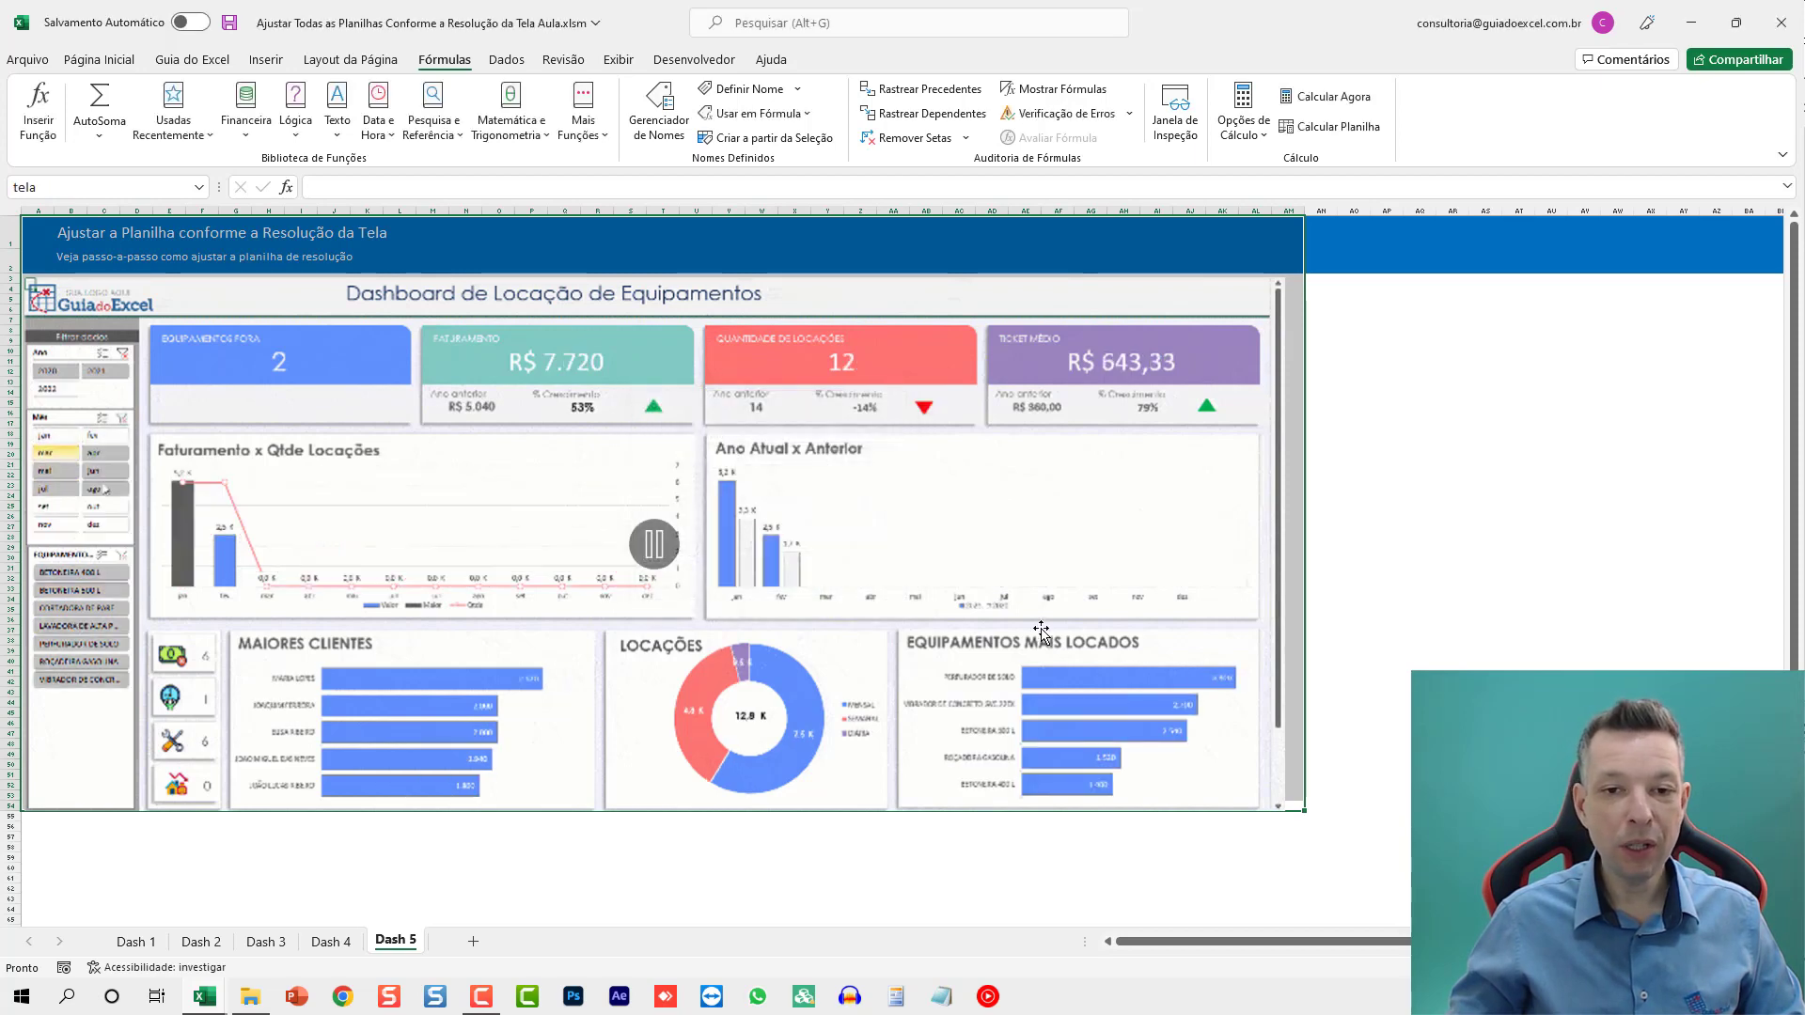
{"action": "left_click", "coordinate": [630, 888]}
{"action": "left_click", "coordinate": [339, 942]}
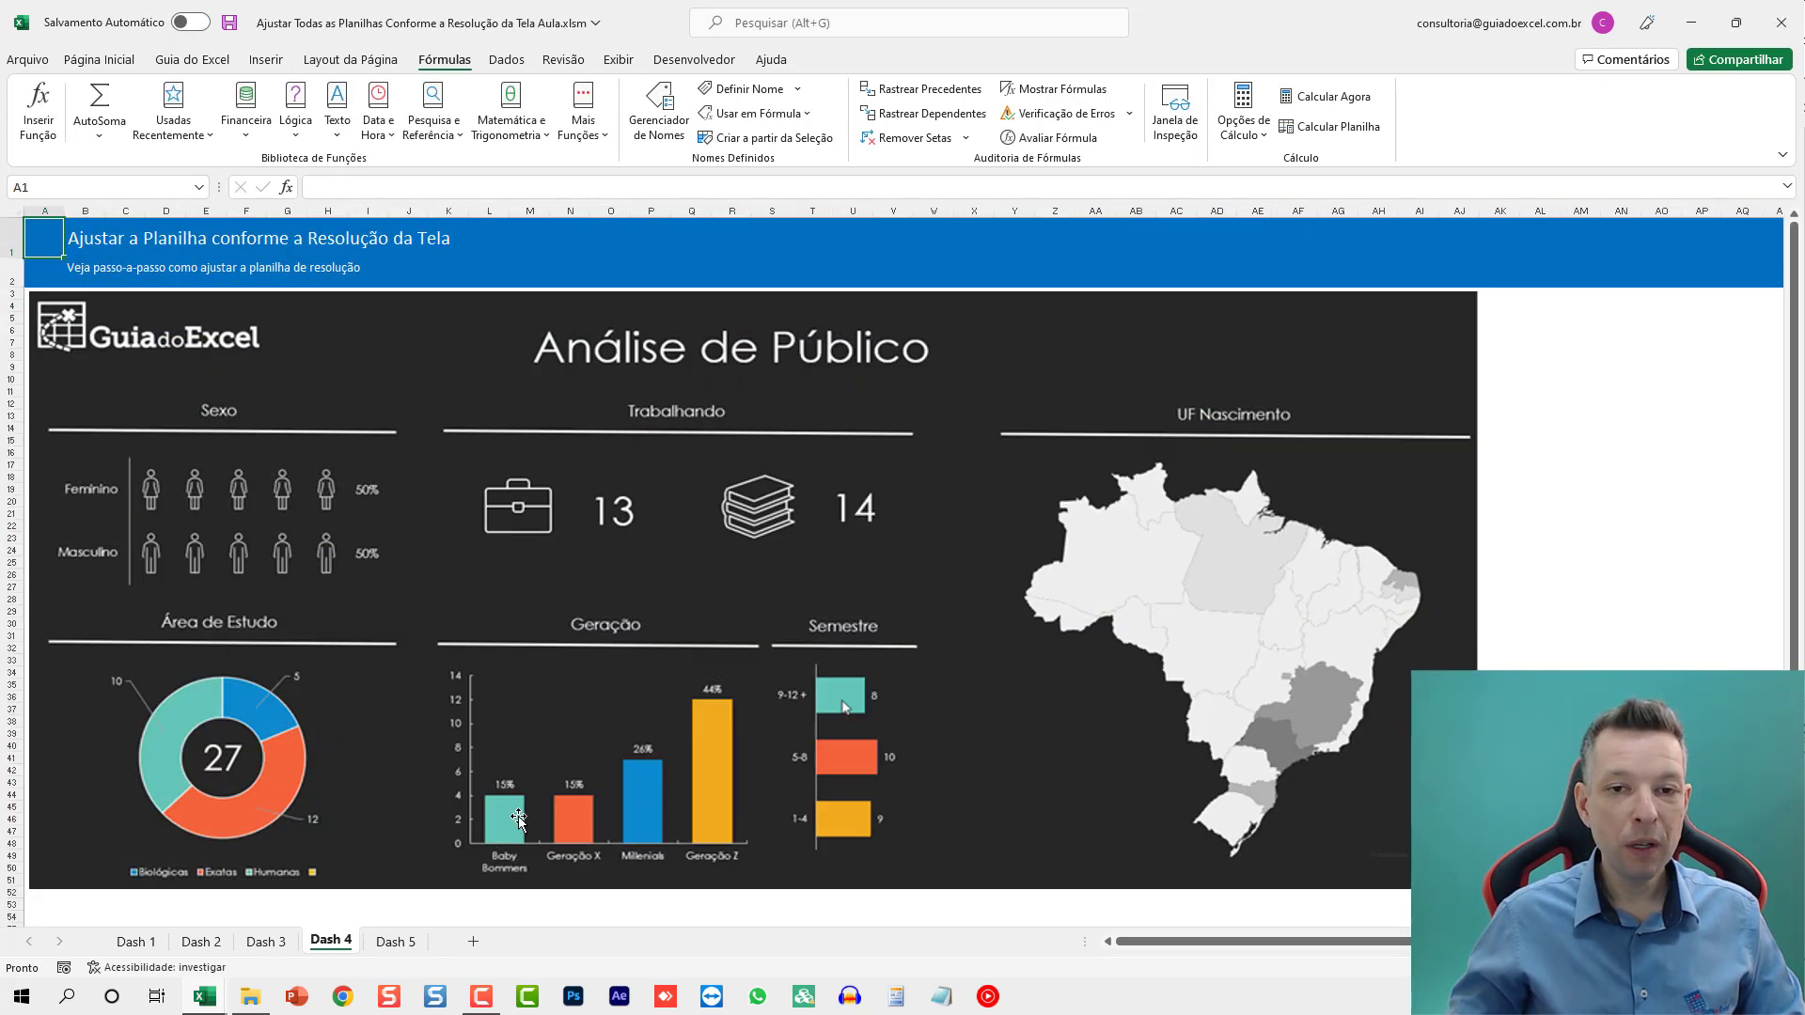
Visit Dash 5, Dash 4, Dash 3, Dash 2 and Dash 1 in turn to confirm each fits the screen
{"action": "left_click", "coordinate": [402, 941]}
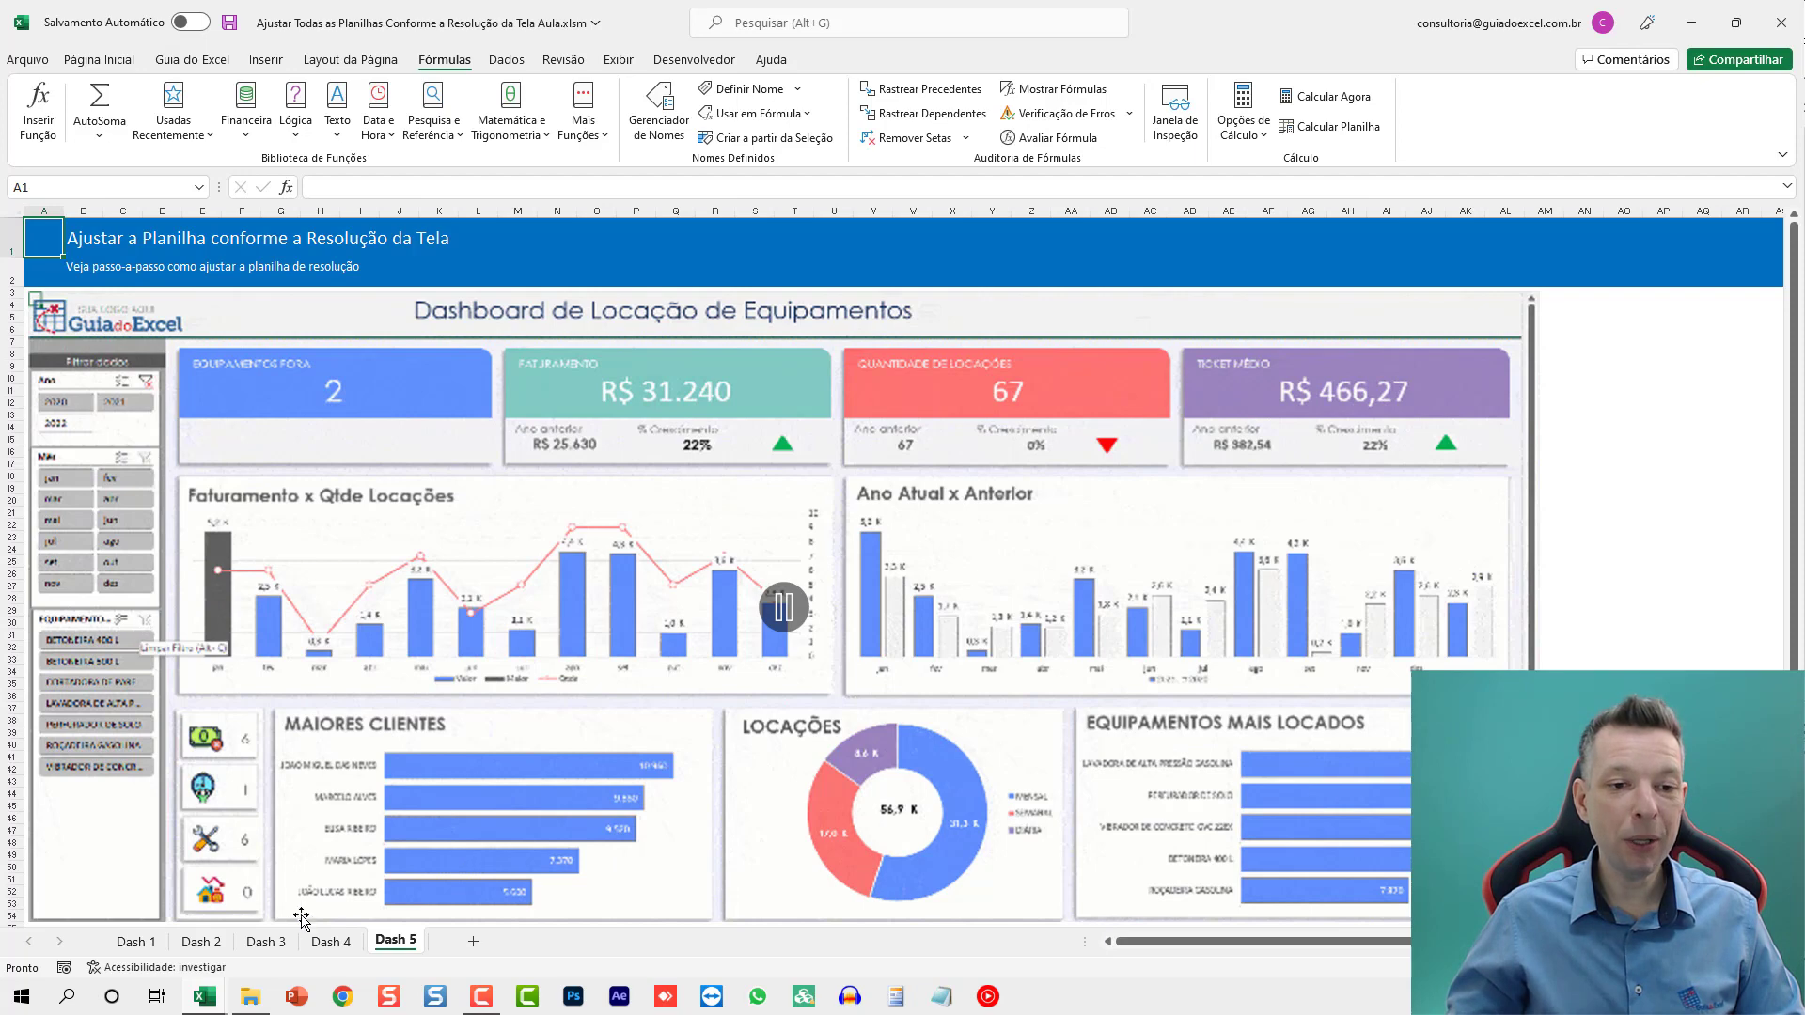
{"action": "left_click", "coordinate": [329, 948]}
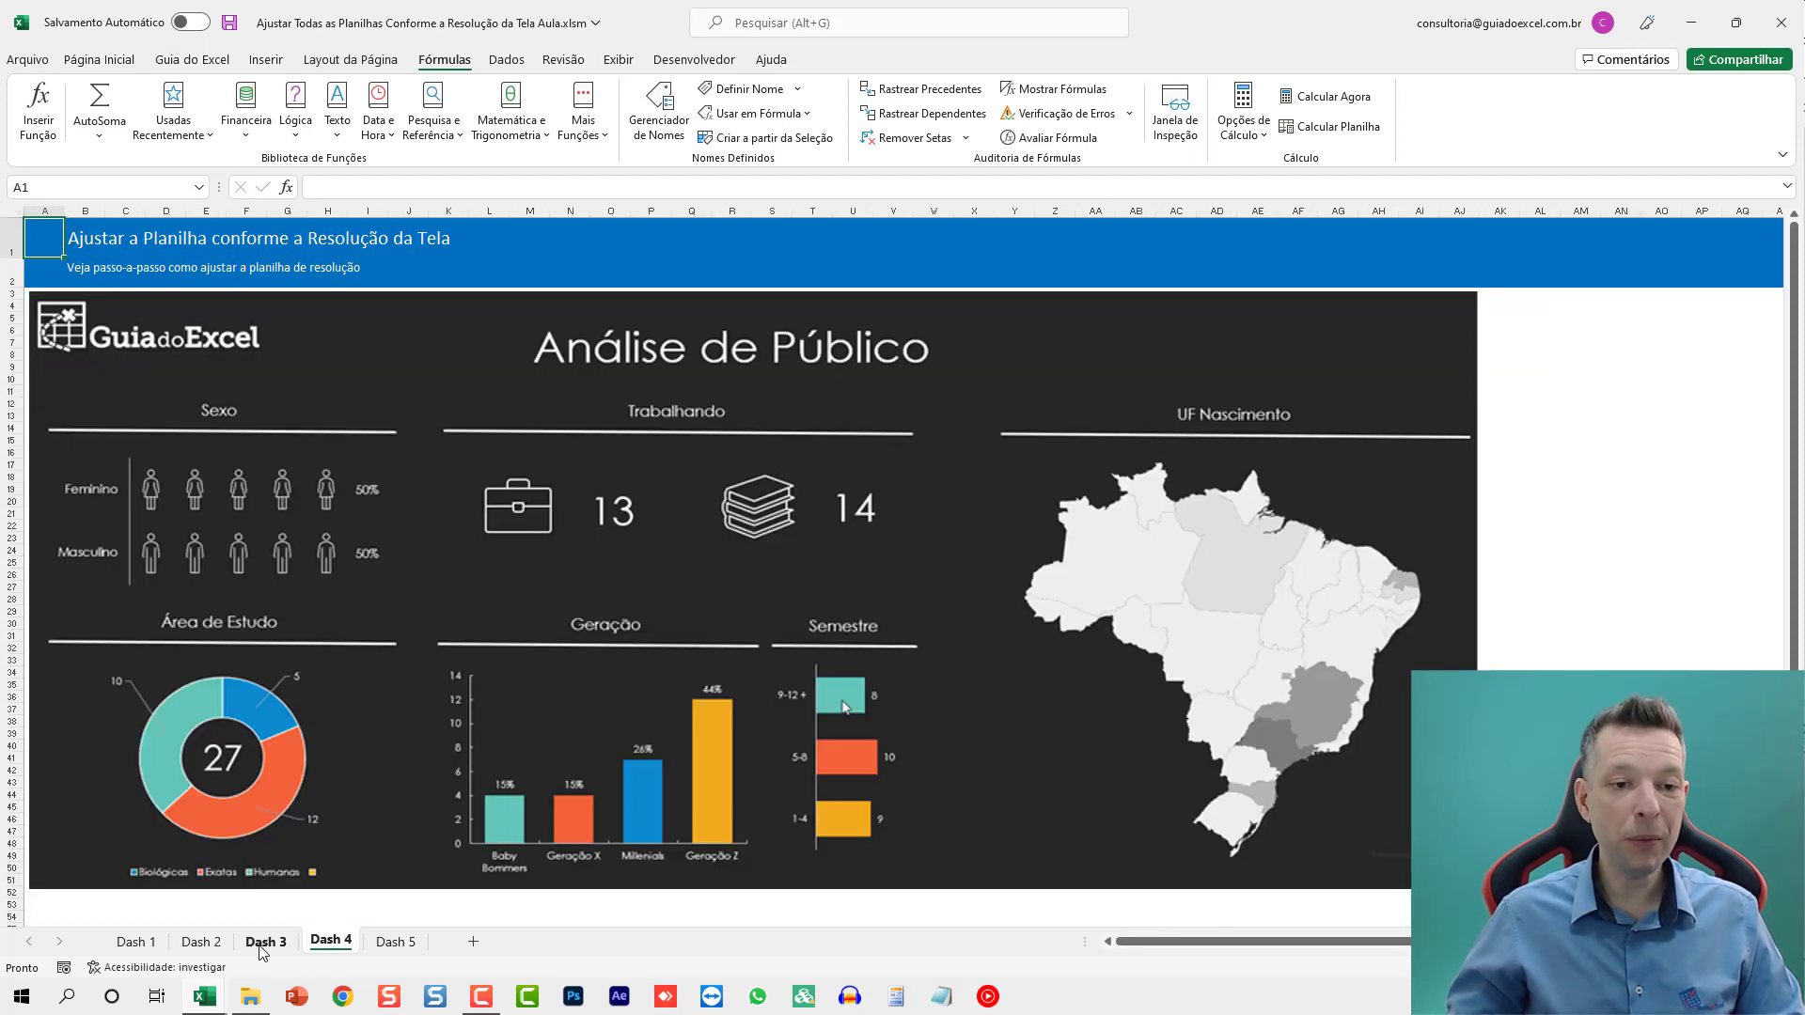
{"action": "left_click", "coordinate": [264, 943]}
{"action": "left_click", "coordinate": [201, 943]}
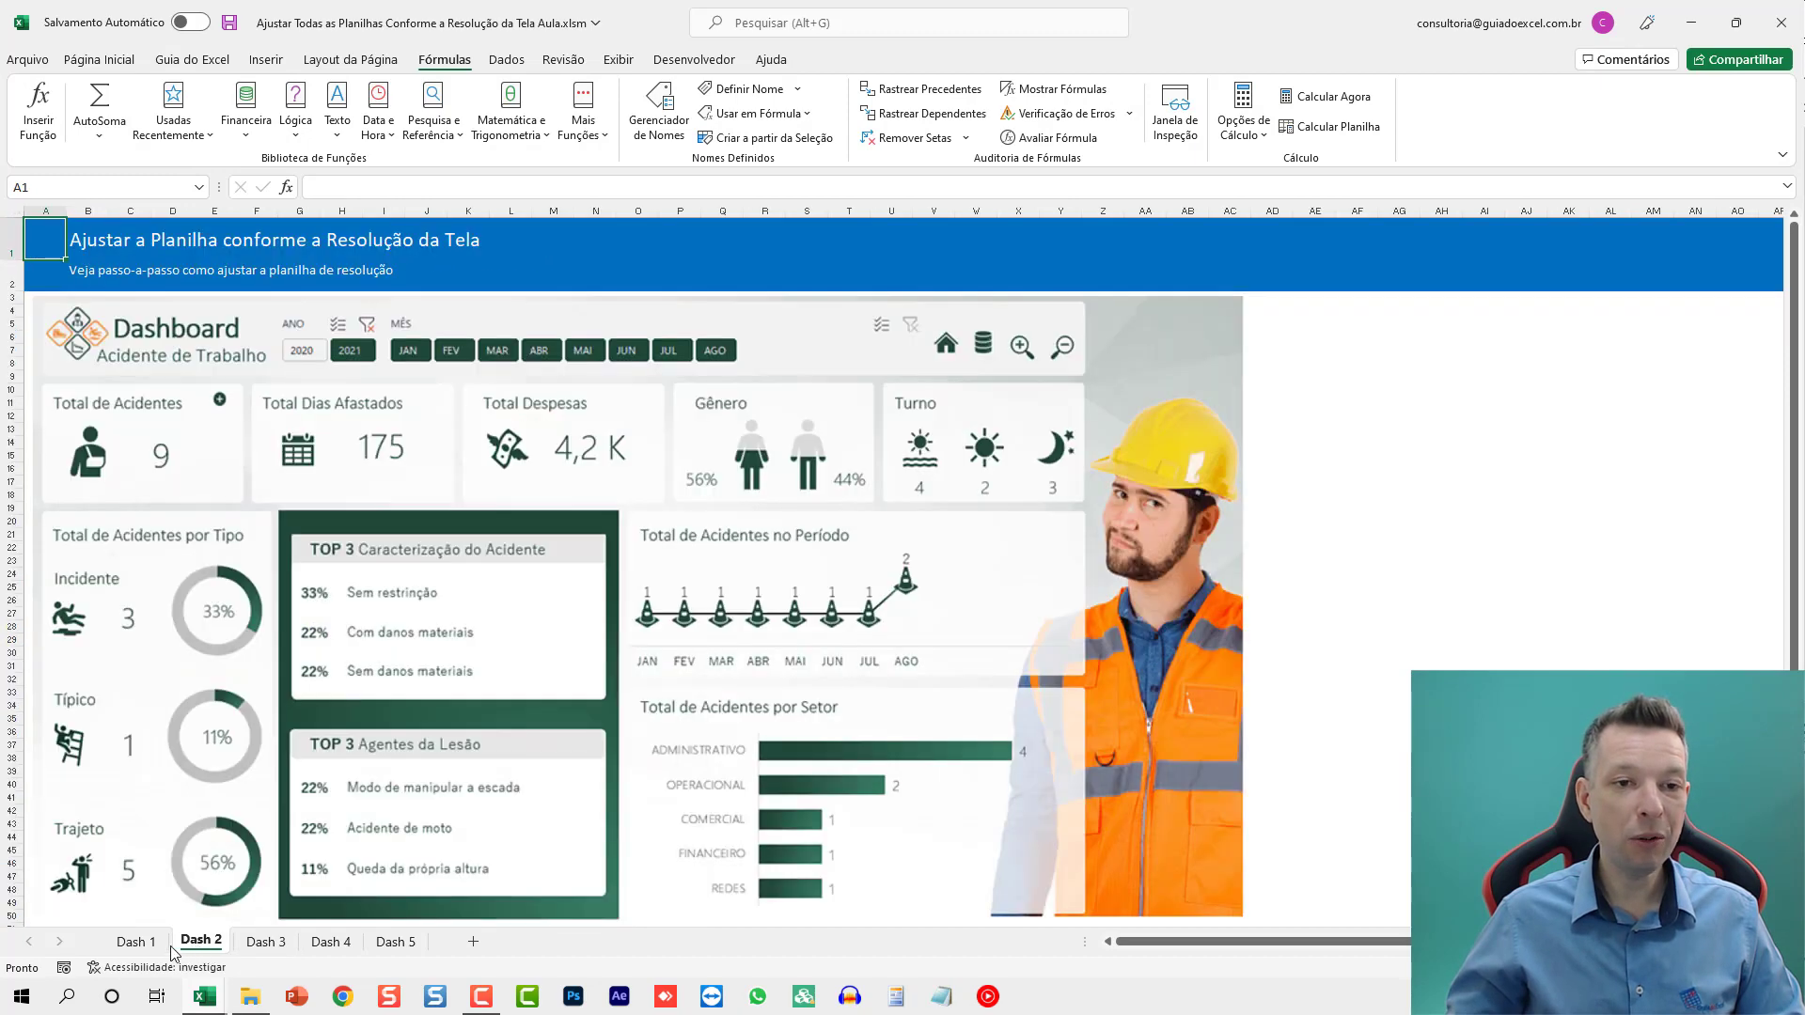
{"action": "left_click", "coordinate": [137, 944]}
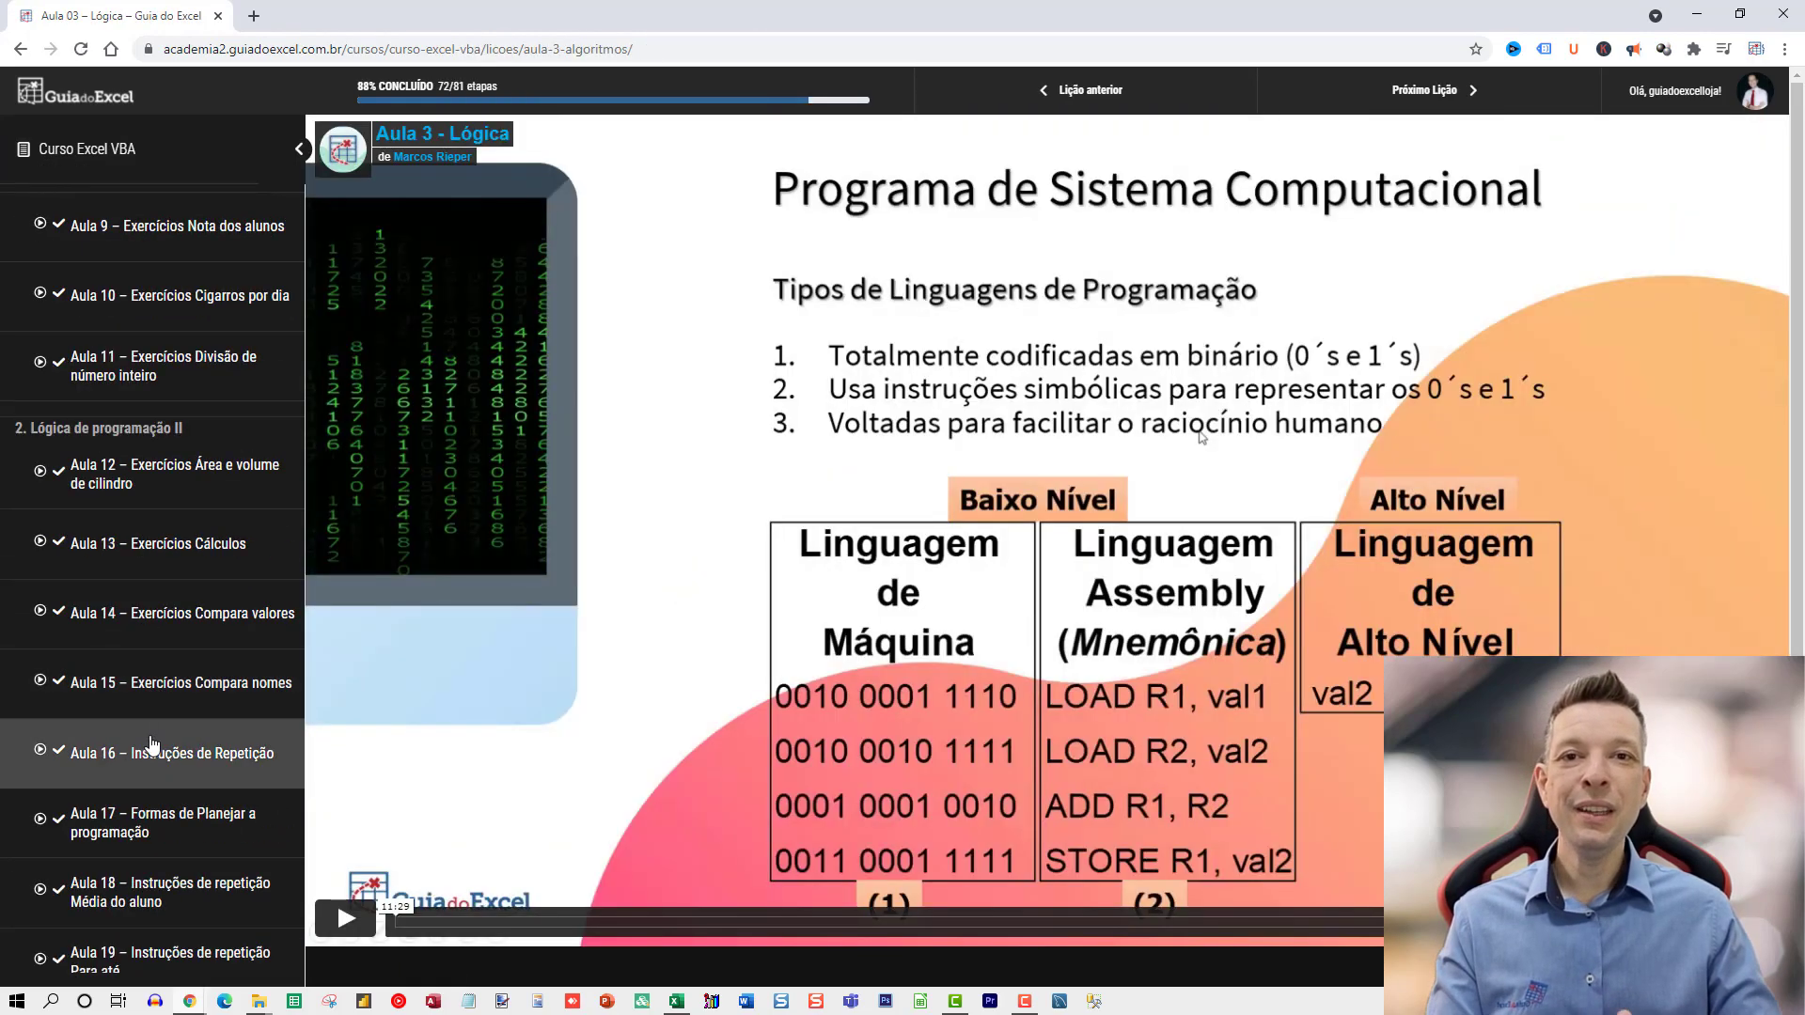
{"action": "scroll", "coordinate": [150, 743], "scroll_direction": "down", "scroll_amount": 7}
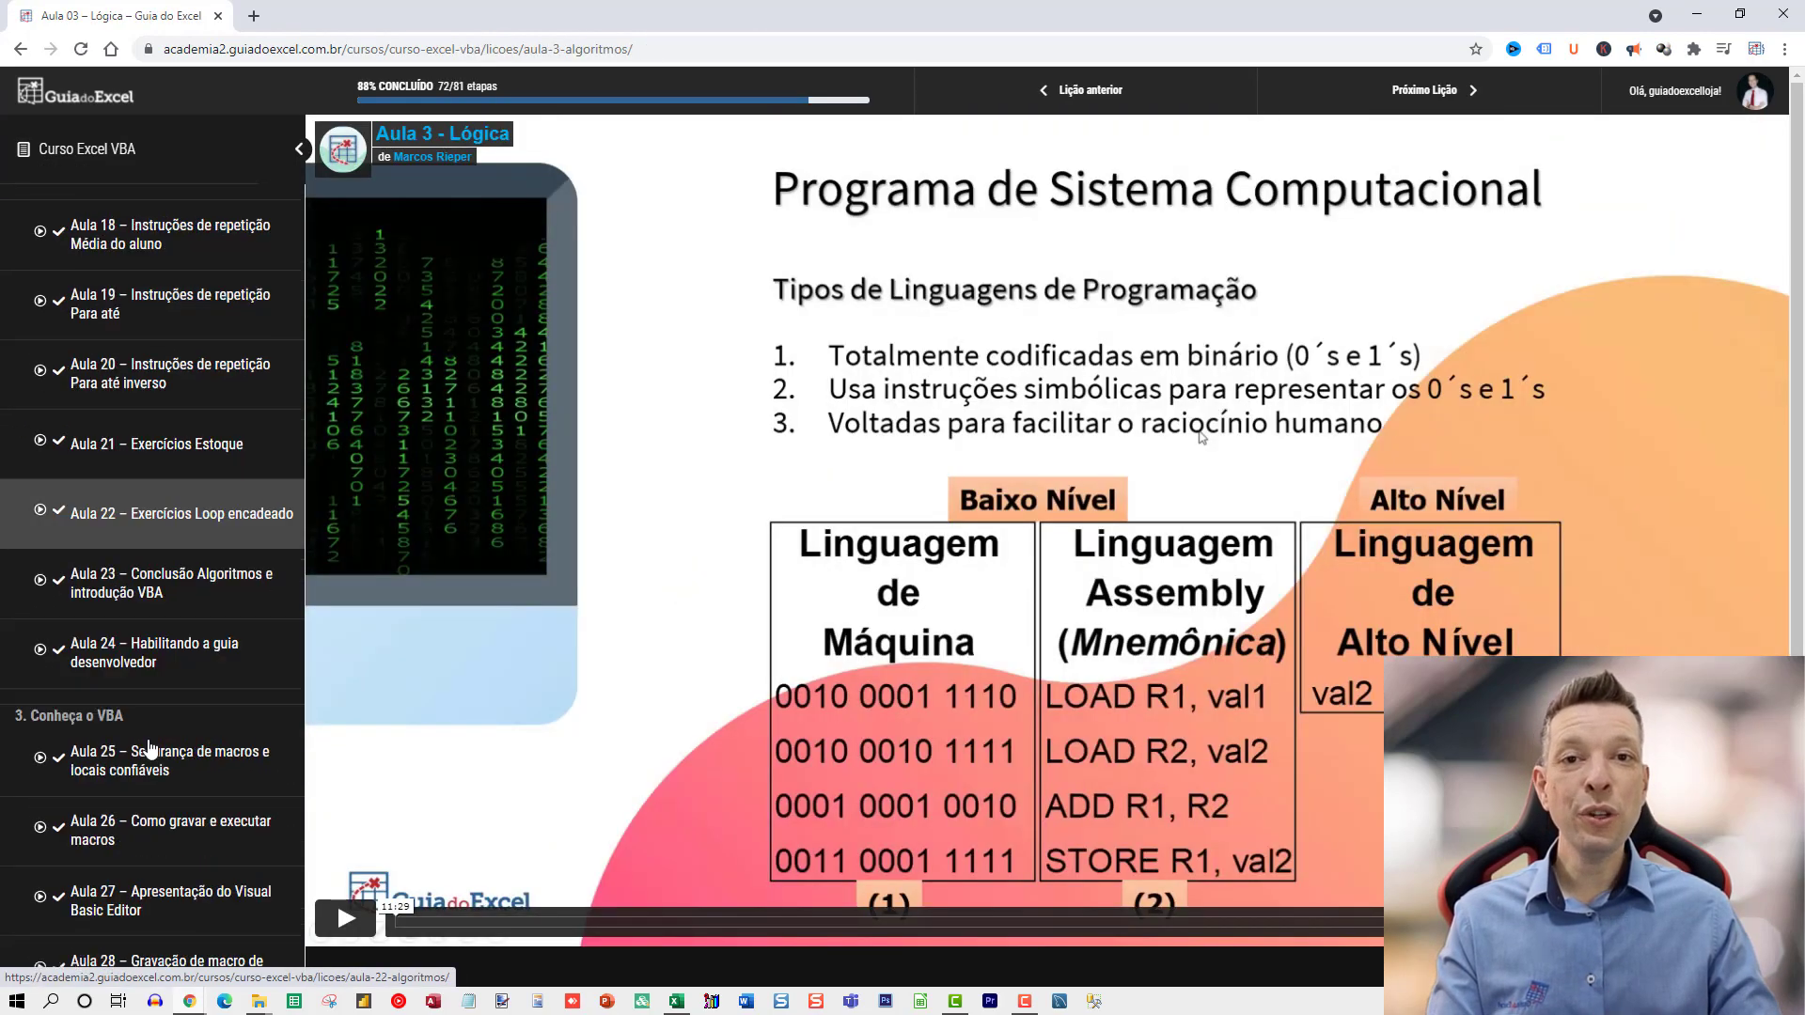
{"action": "scroll", "coordinate": [151, 747], "scroll_direction": "down", "scroll_amount": 3}
{"action": "scroll", "coordinate": [141, 743], "scroll_direction": "down", "scroll_amount": 8}
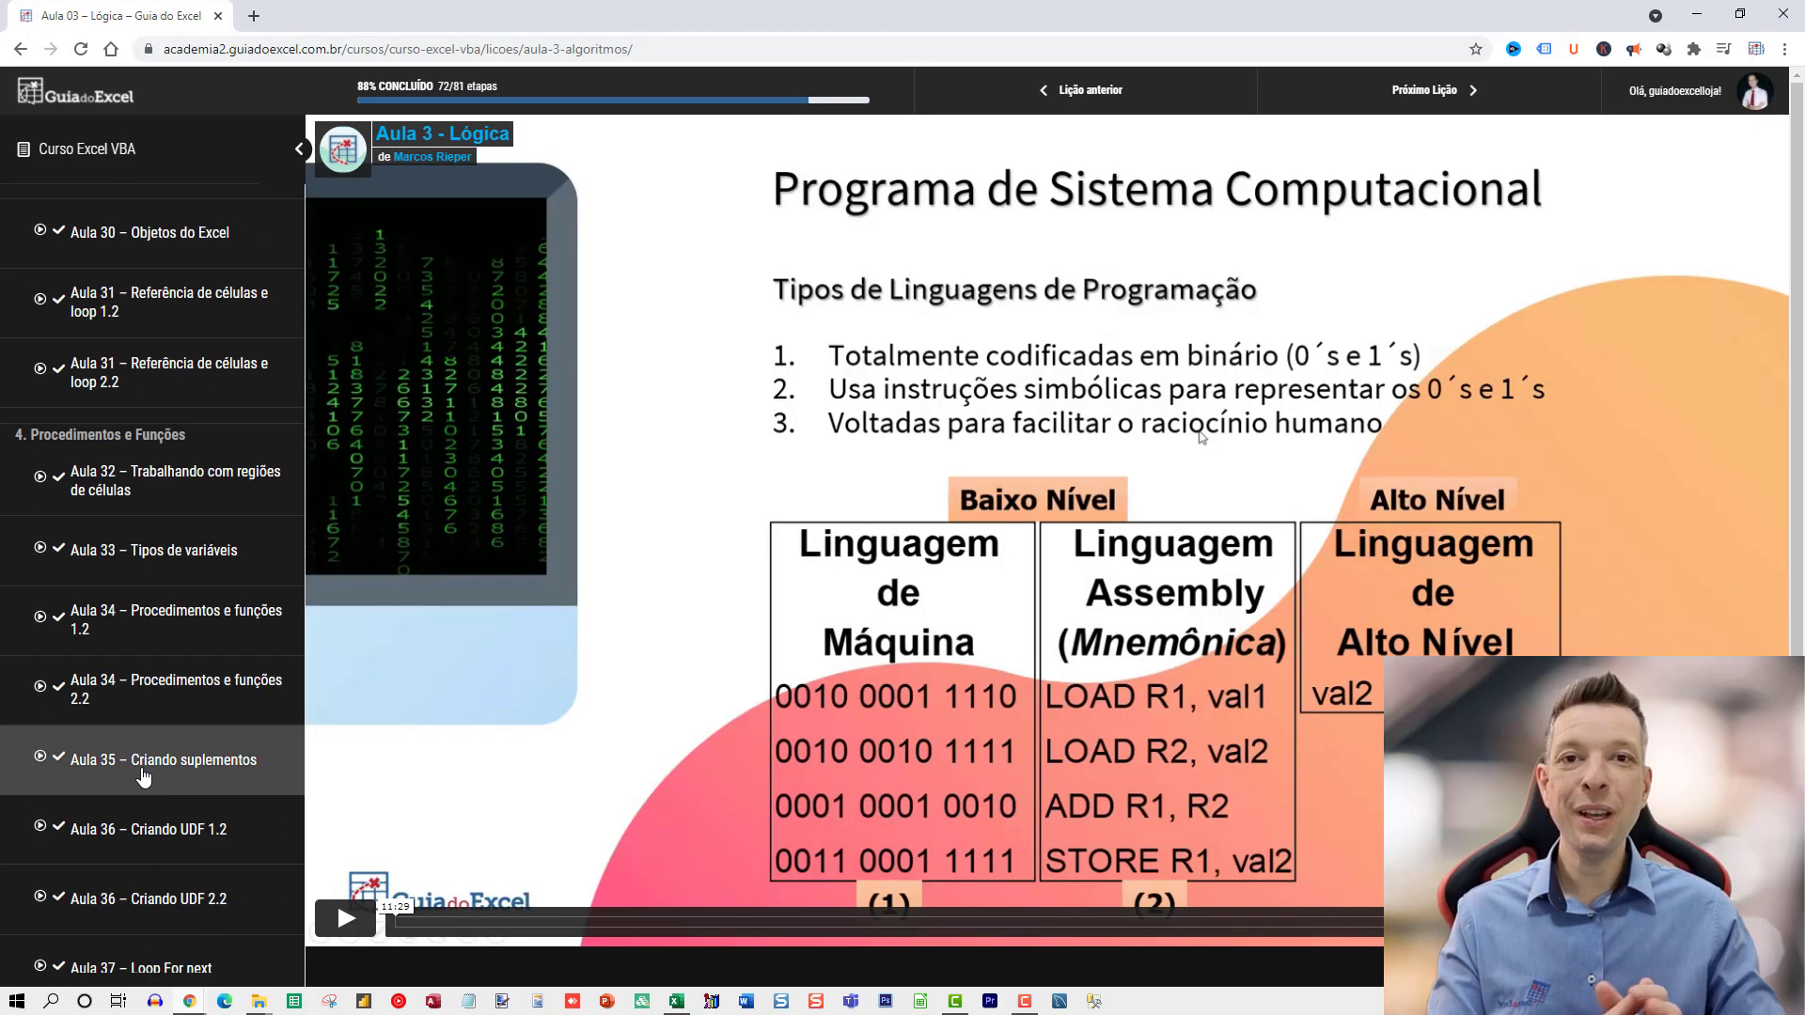
{"action": "scroll", "coordinate": [145, 780], "scroll_direction": "down", "scroll_amount": 5}
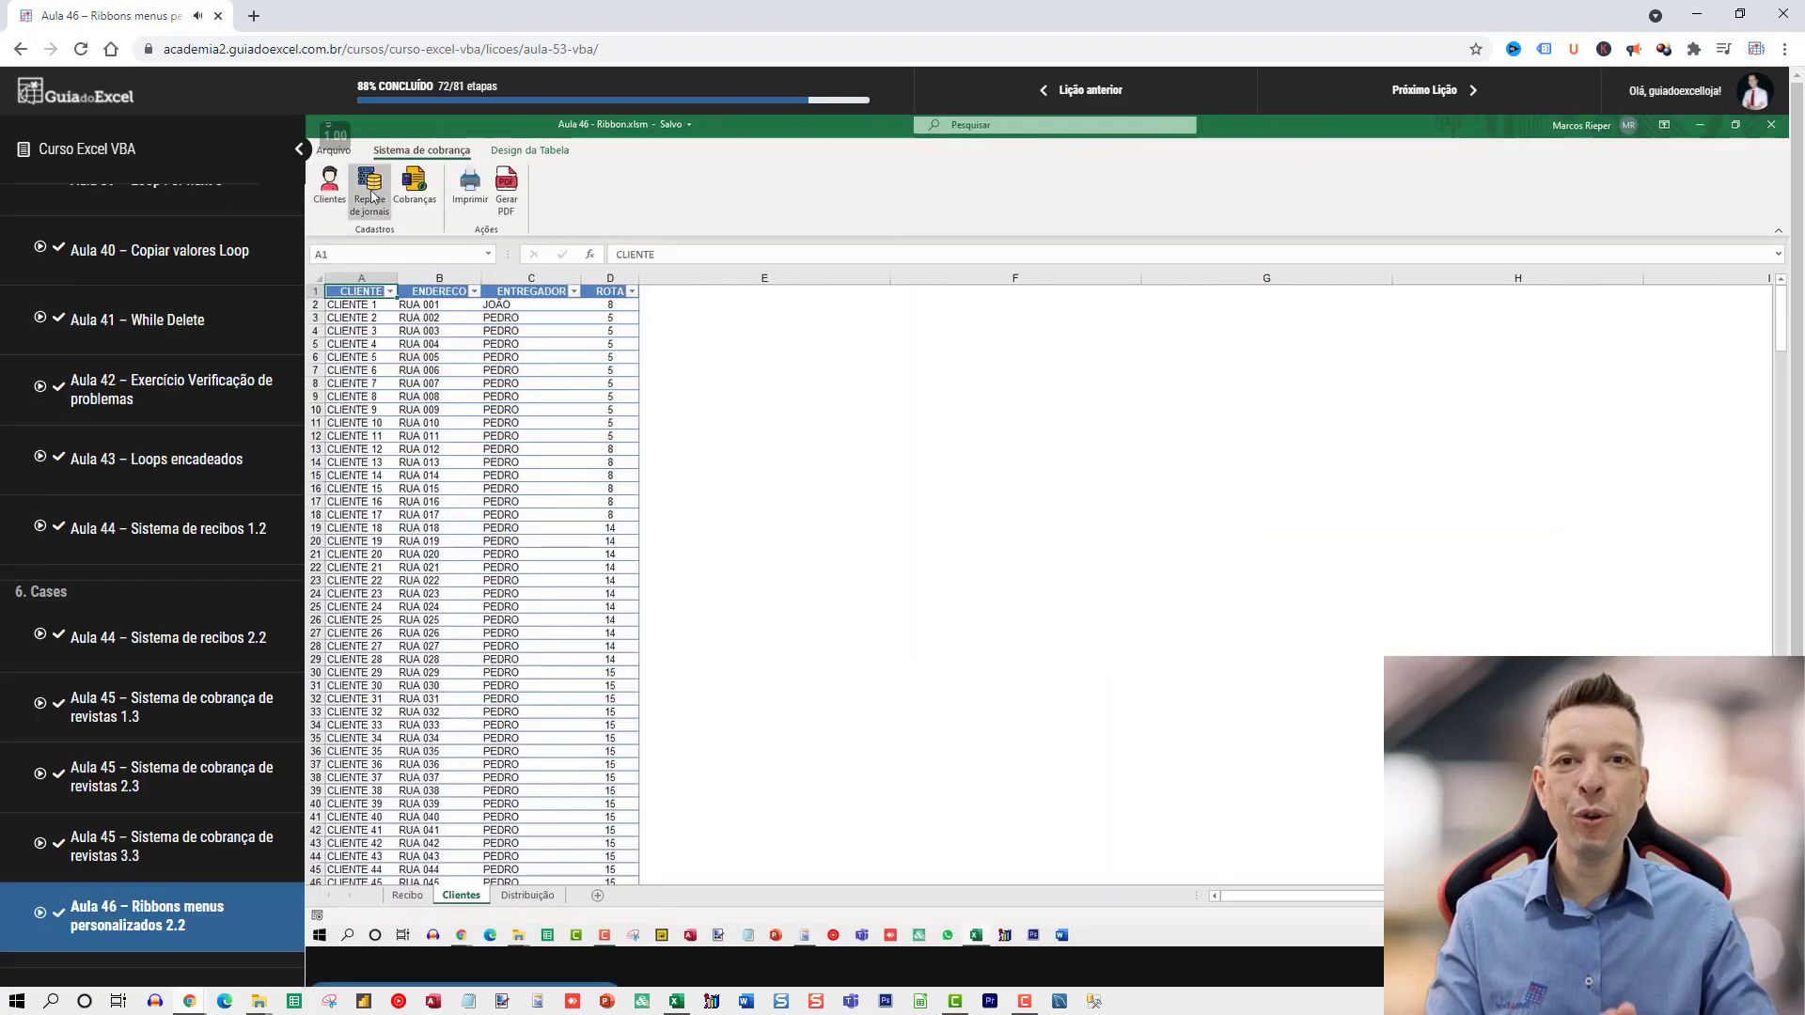